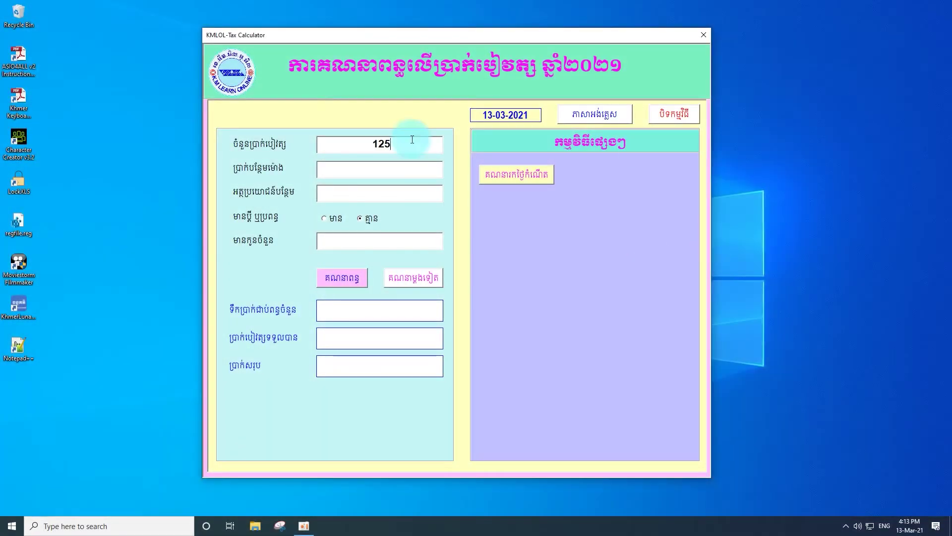
- Calculate the tax for an employee with a spouse and one child, then clear the form
click(330, 218)
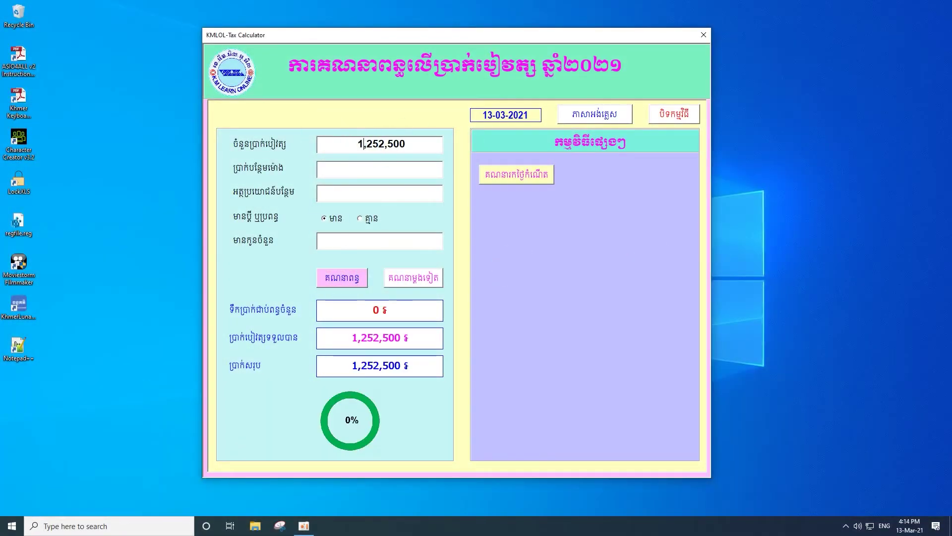
click(341, 274)
text(1)
click(344, 270)
click(396, 275)
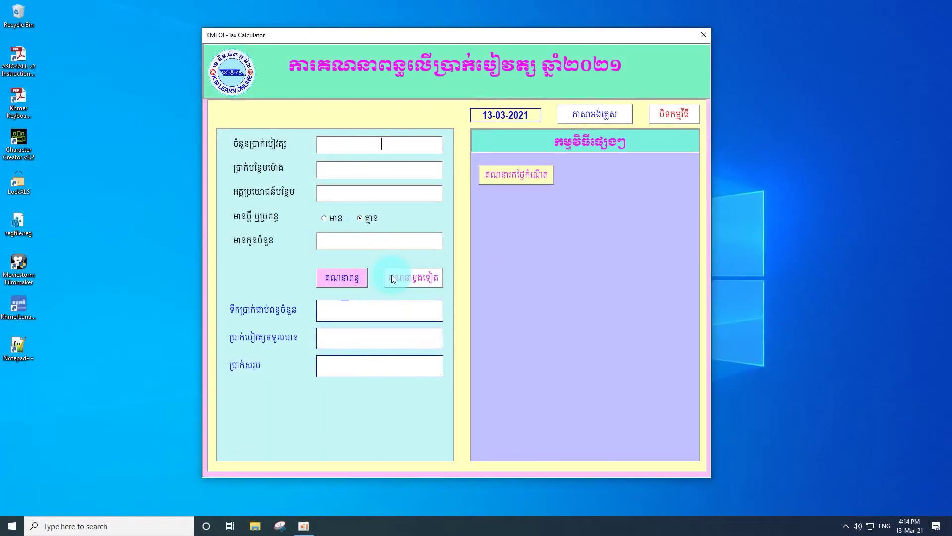
- Enter a salary of 2607500 and calculate its tax
text(2607500)
click(346, 277)
text(9)
click(344, 272)
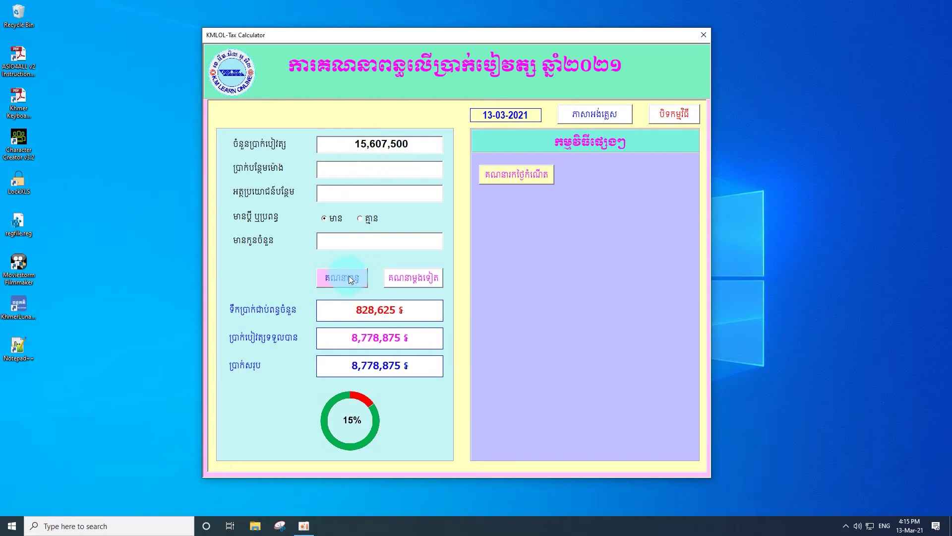
click(379, 241)
text(2)
click(342, 277)
click(342, 277)
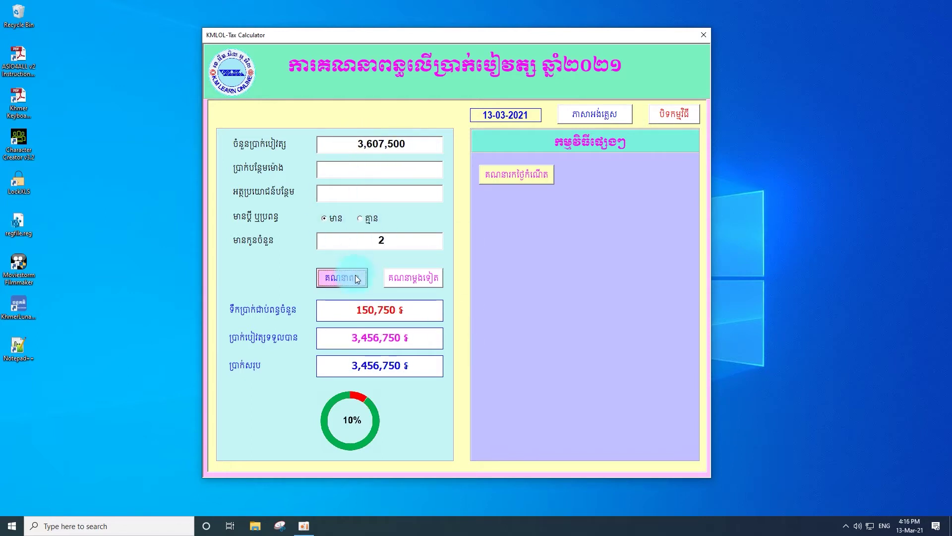
text(335000425600)
click(609, 115)
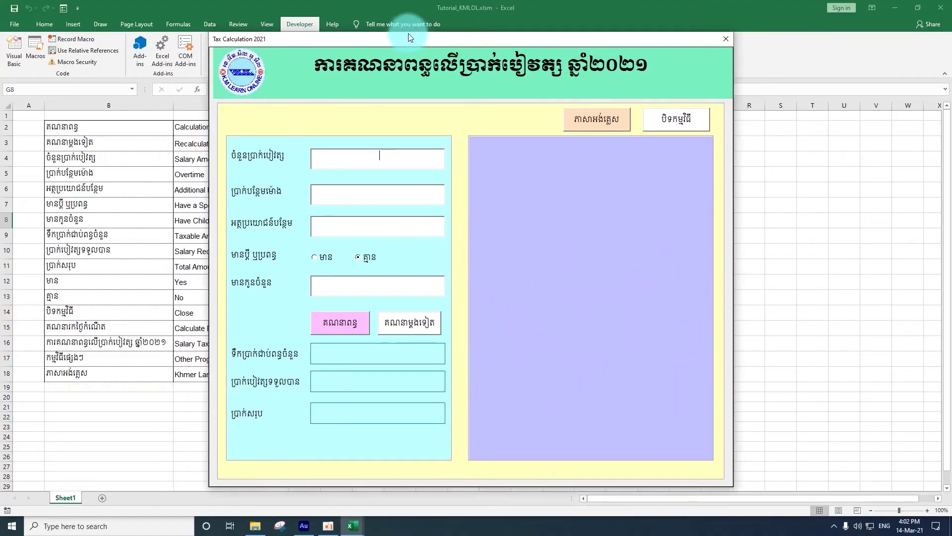
drag(408, 35, 401, 36)
click(437, 158)
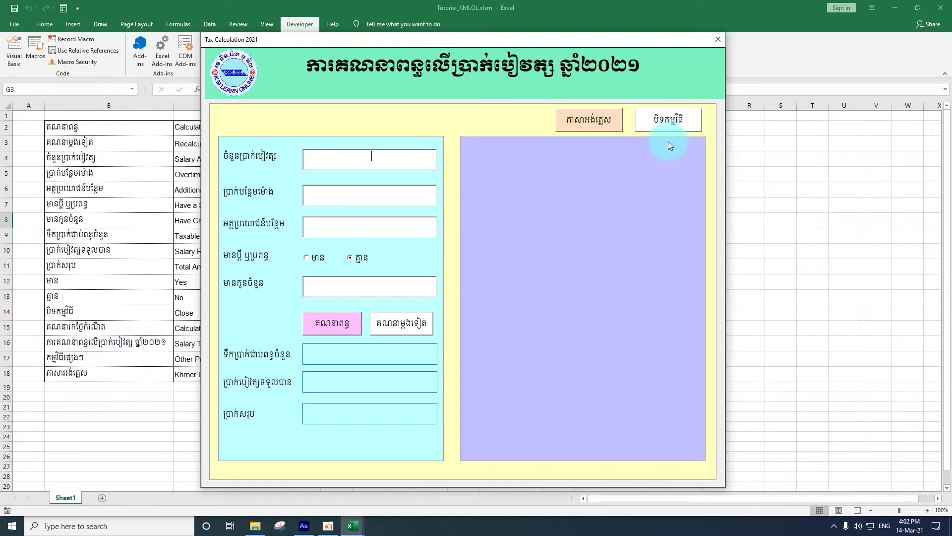
click(579, 125)
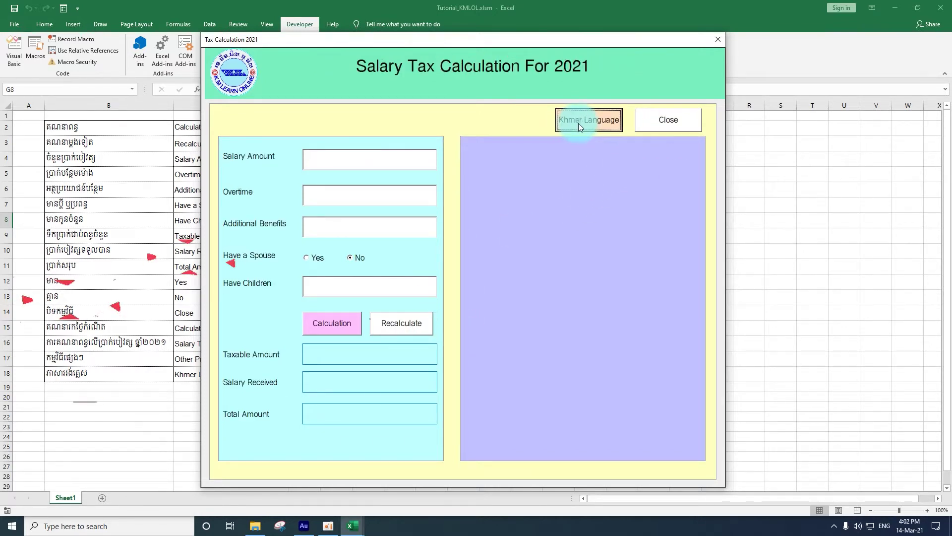
click(578, 123)
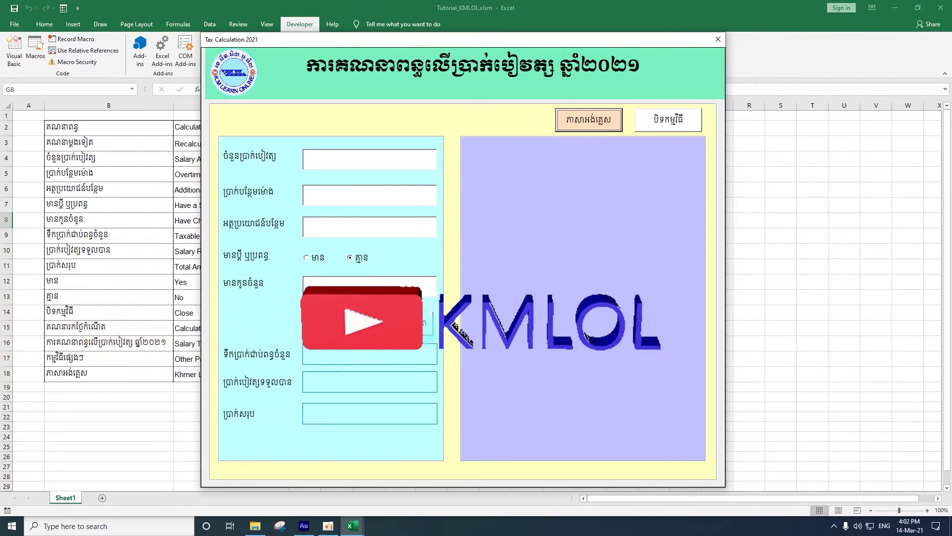
click(378, 156)
text(1)
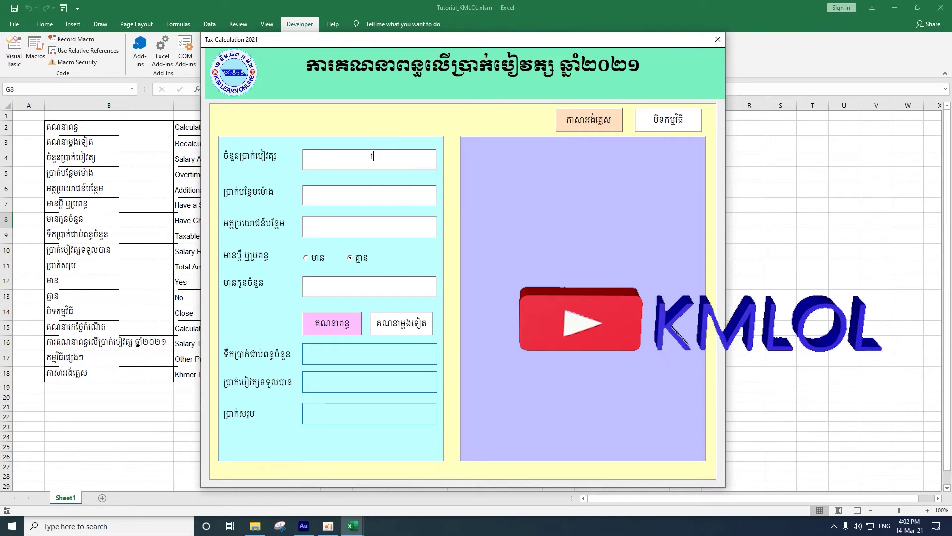
text(254000)
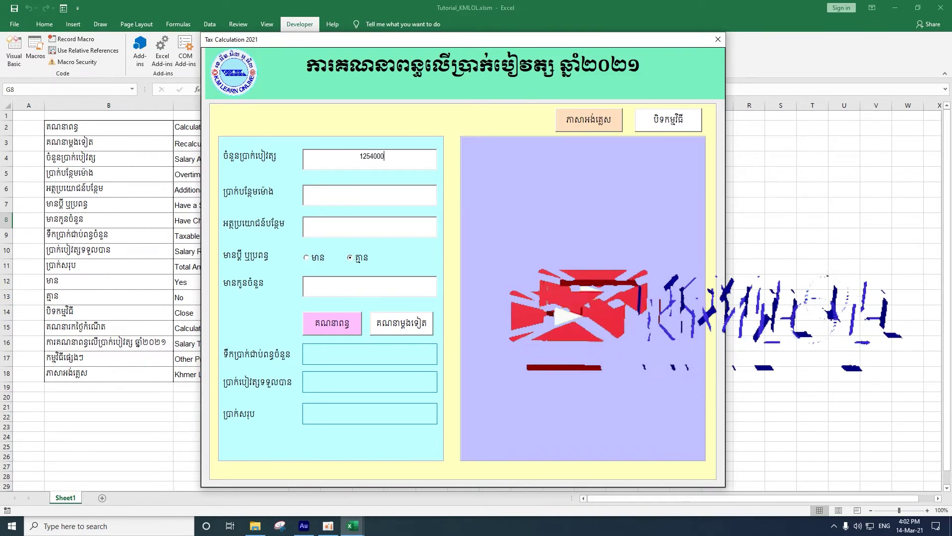
click(394, 325)
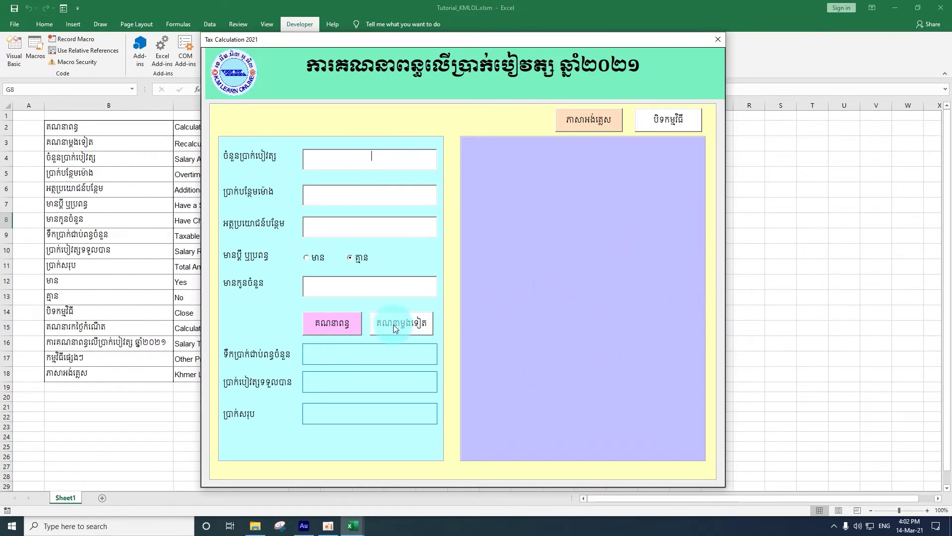
click(668, 132)
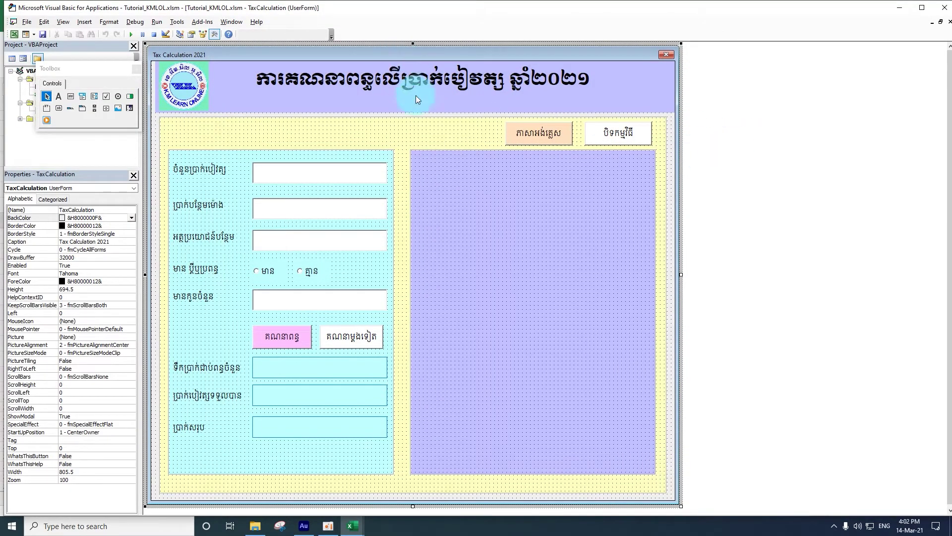
- Set the lbHeader title label's ForeColor to magenta from the Palette
click(270, 337)
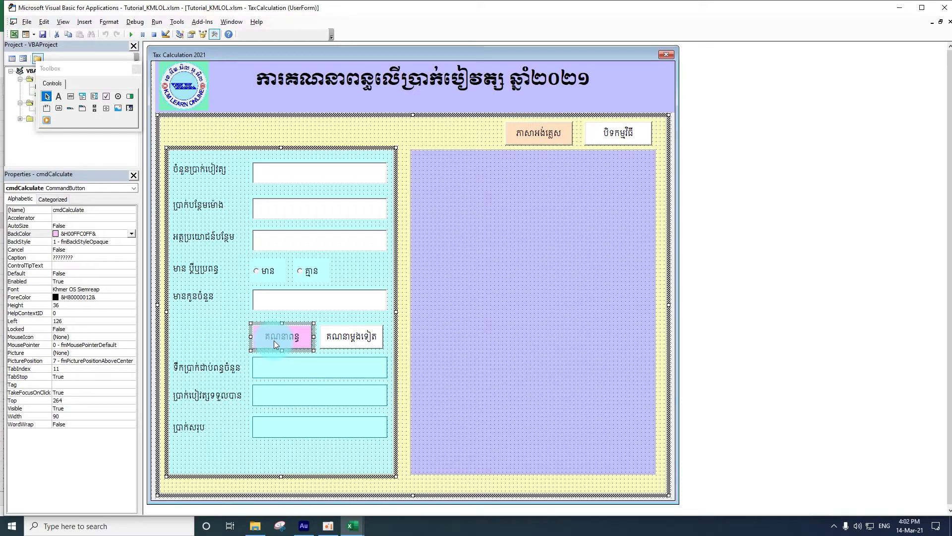
click(427, 83)
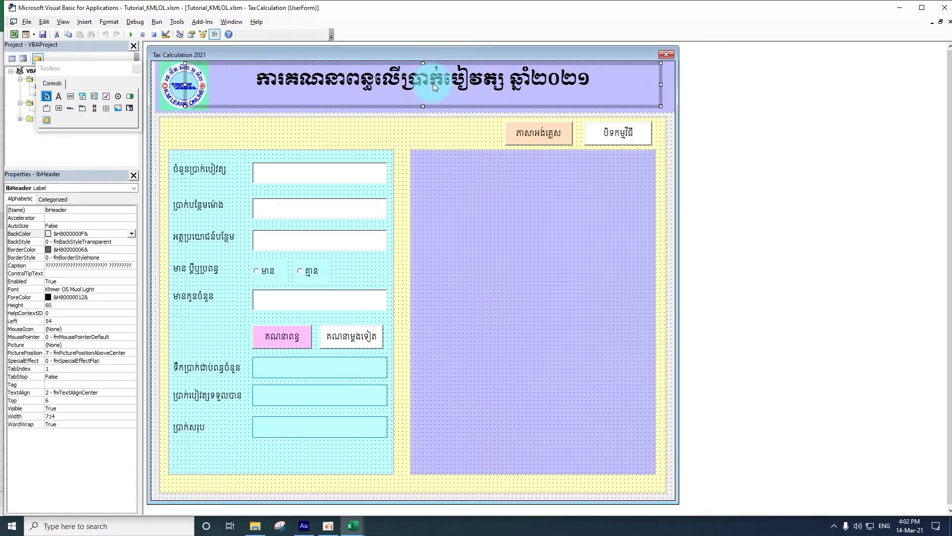
click(123, 267)
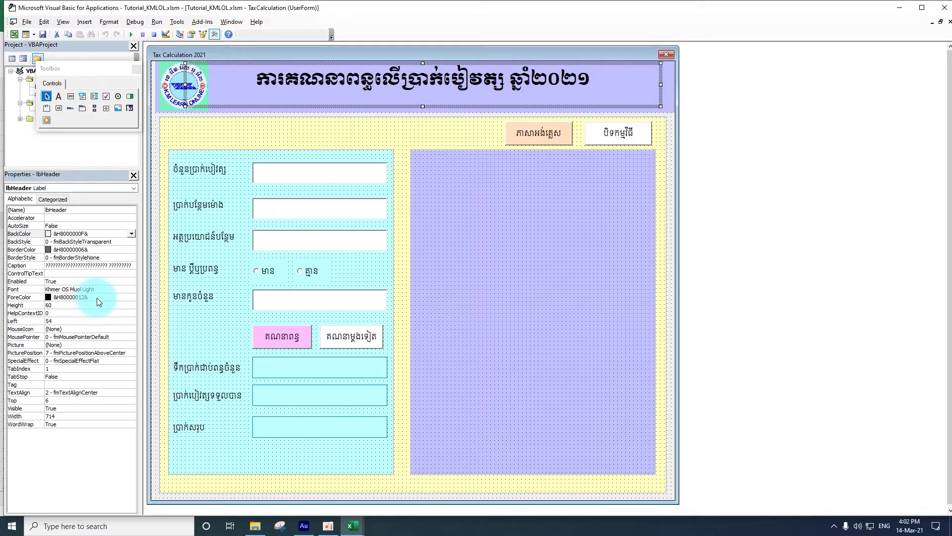
click(109, 297)
click(131, 297)
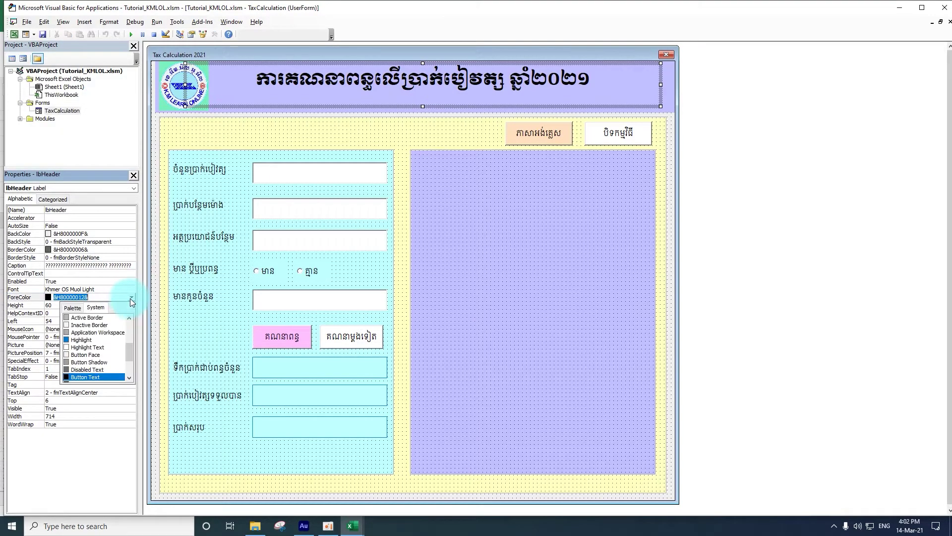
click(77, 308)
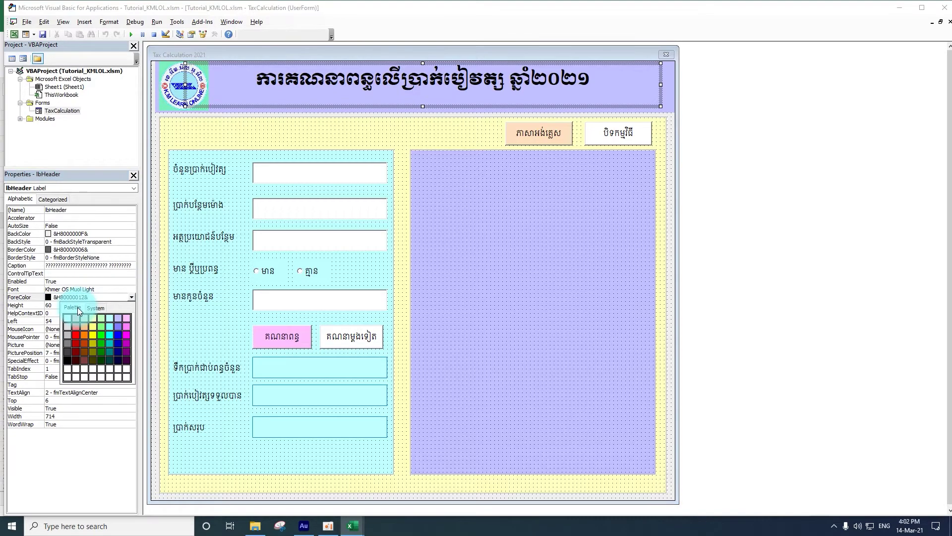
click(124, 333)
- Select lbHtax and the two labels below it and set their ForeColor to blue (&H00FF0000&)
click(531, 229)
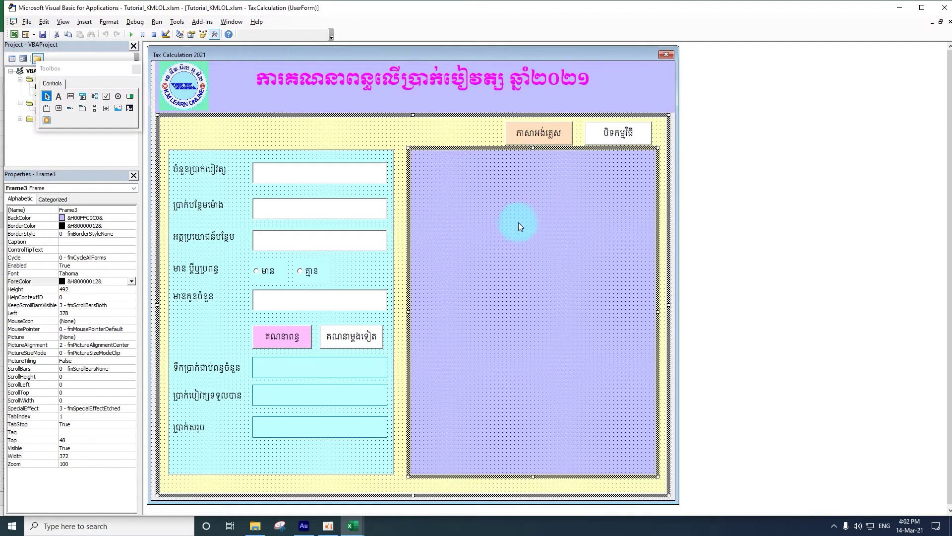
click(222, 372)
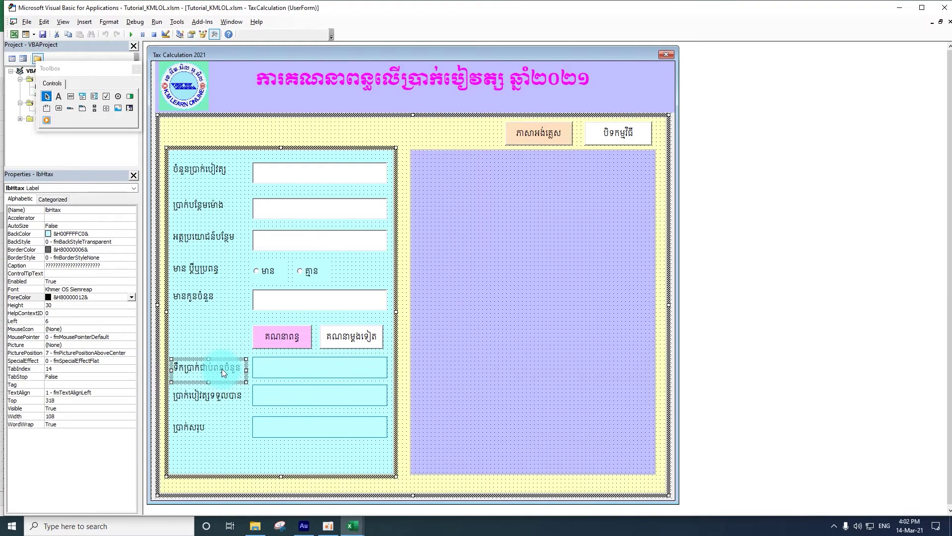
ctrl+click(213, 398)
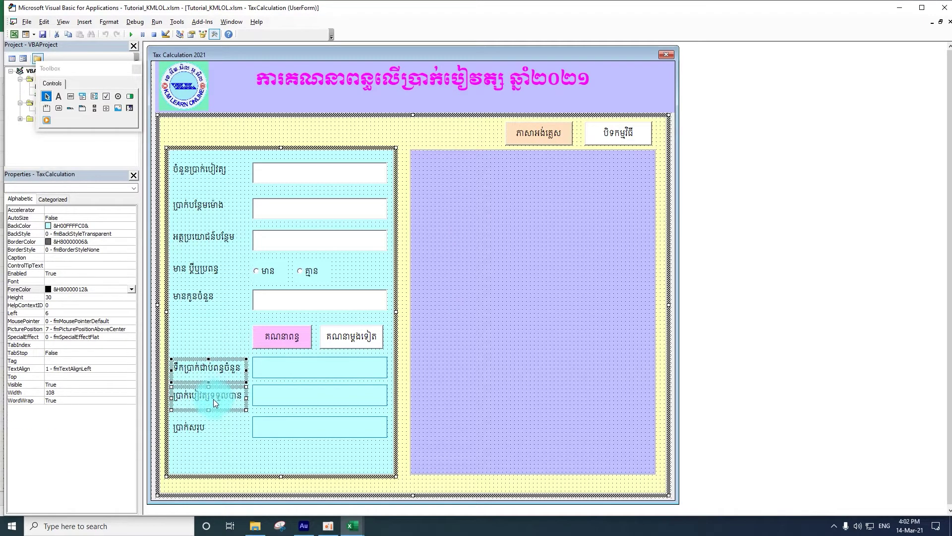
ctrl+click(199, 421)
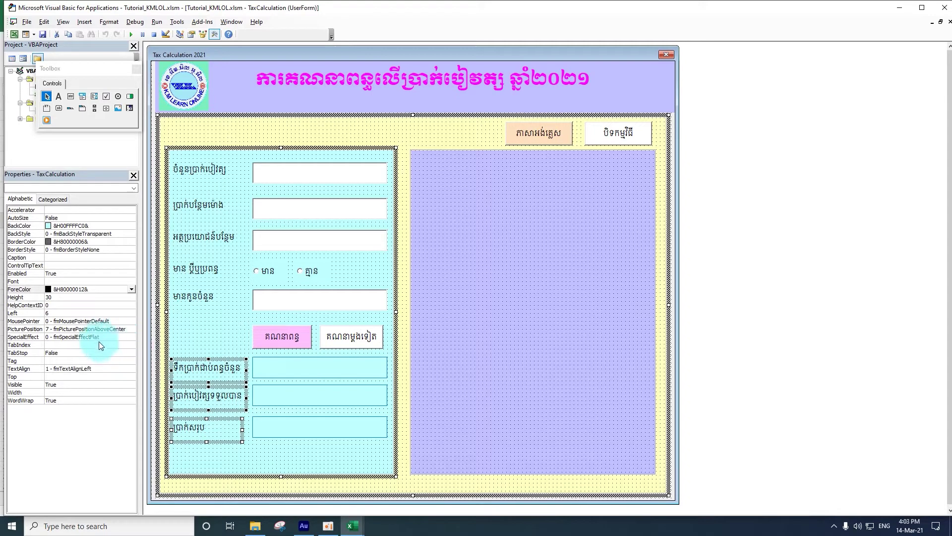
click(130, 289)
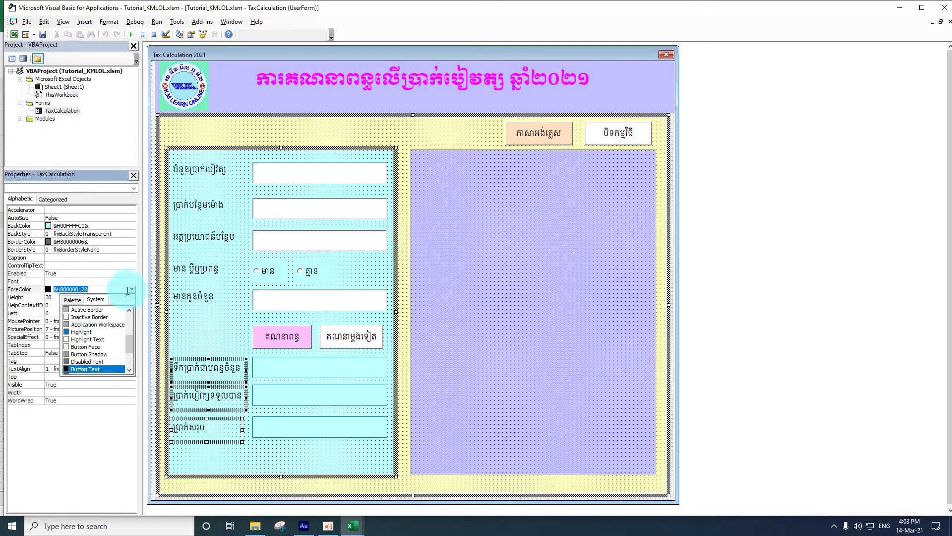
click(71, 332)
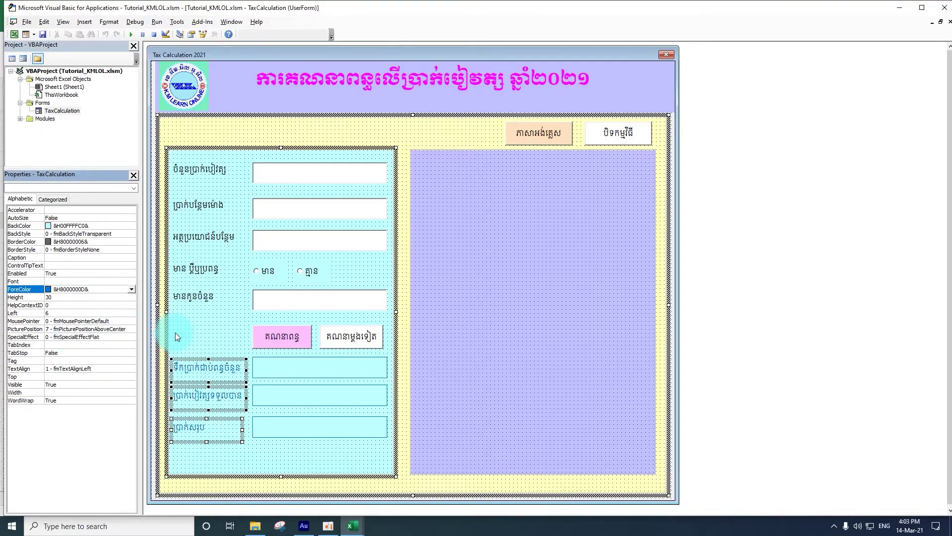
click(131, 290)
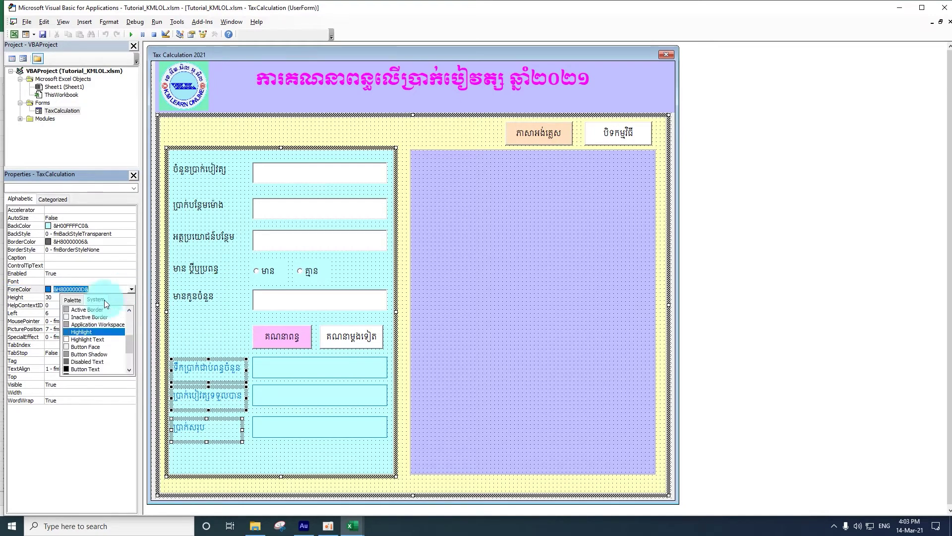
click(73, 299)
click(118, 327)
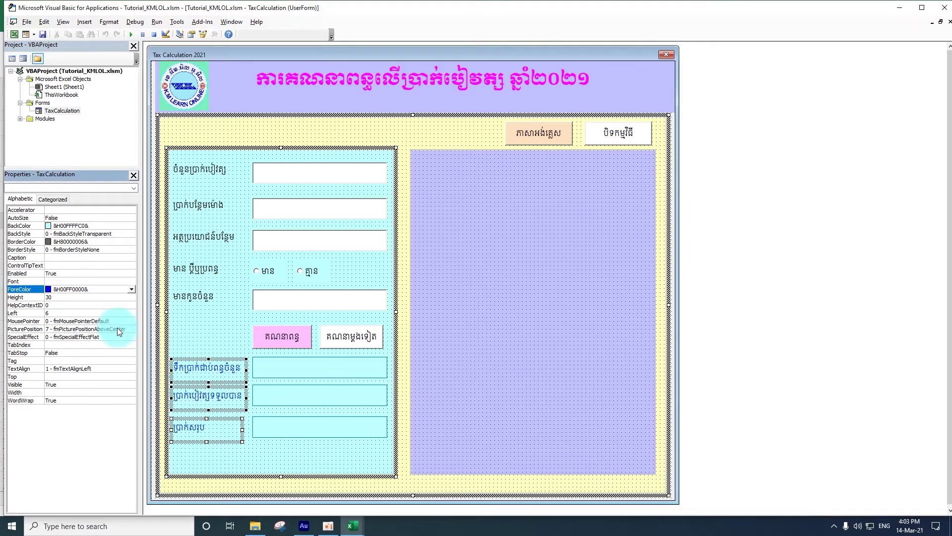
click(203, 321)
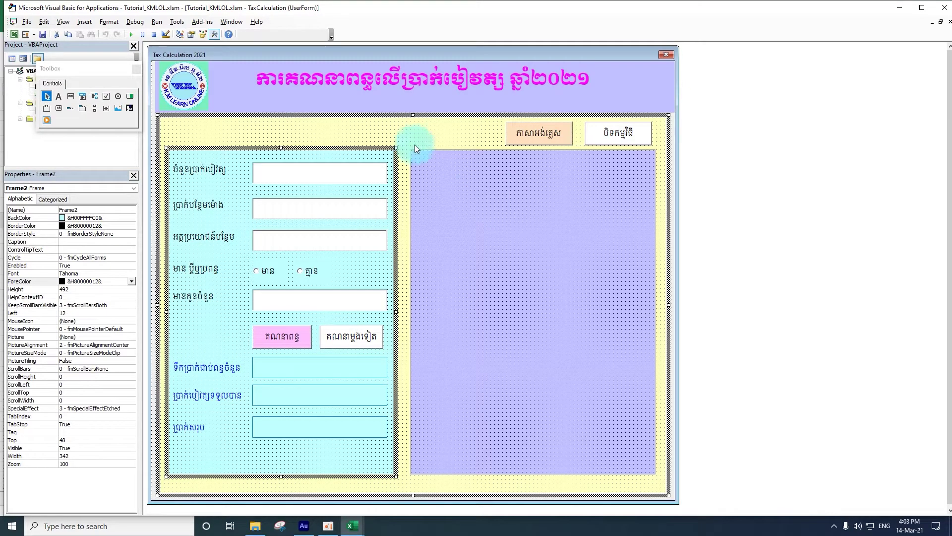
click(190, 65)
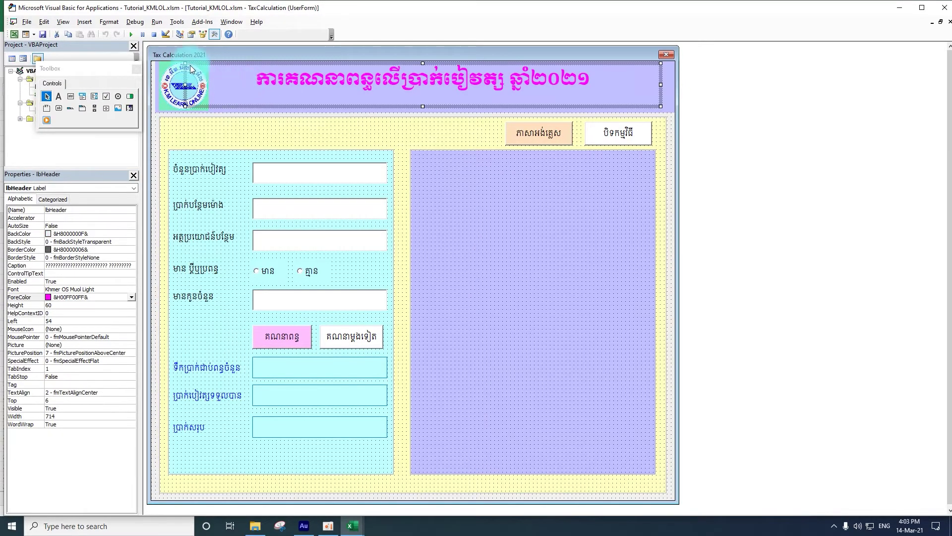
- Preview the recoloured form running with Khmer labels, then close it
click(130, 33)
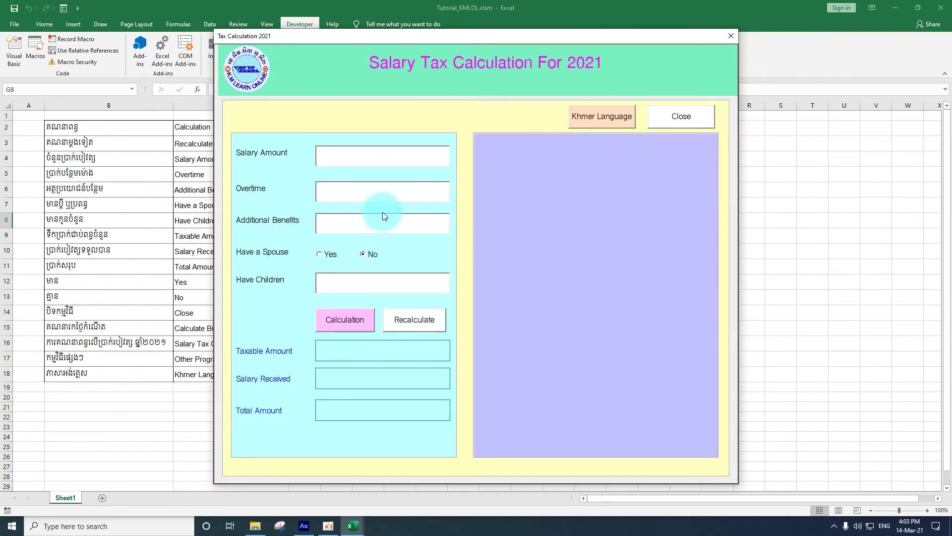
click(610, 116)
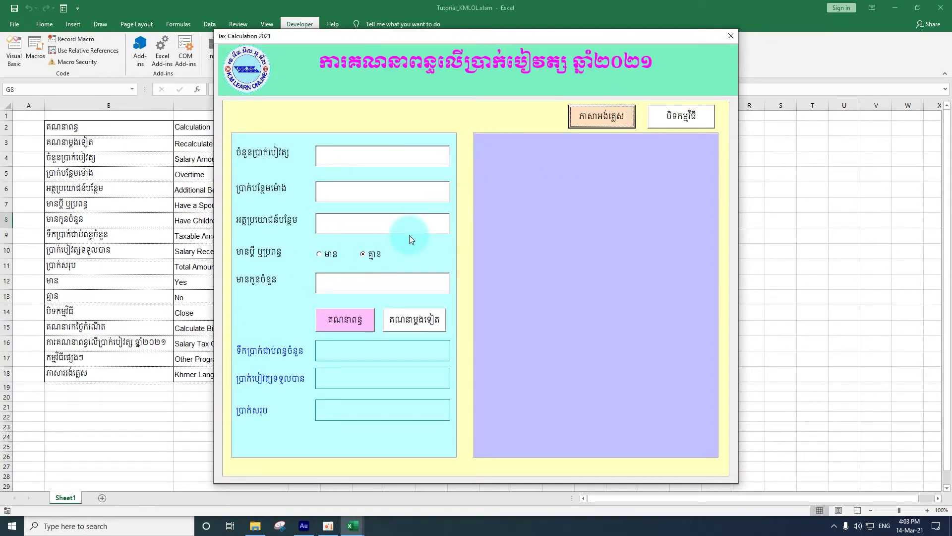
click(689, 118)
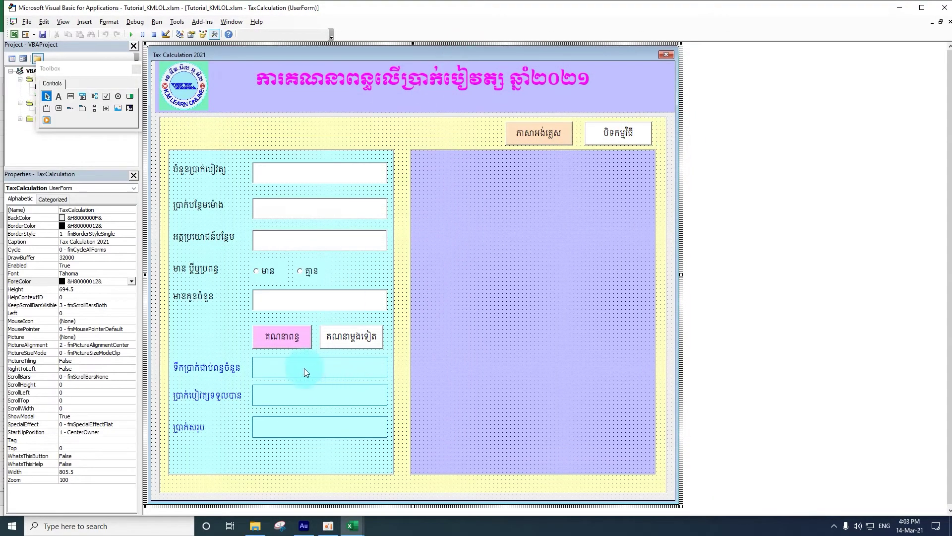
- Open the cmdCalculate button's Click event procedure in the code window
click(225, 339)
click(278, 341)
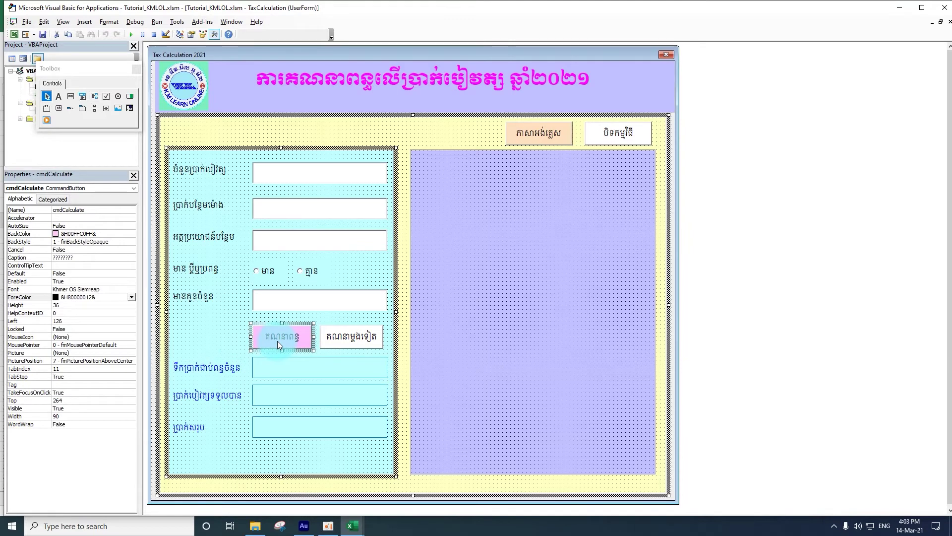
click(218, 326)
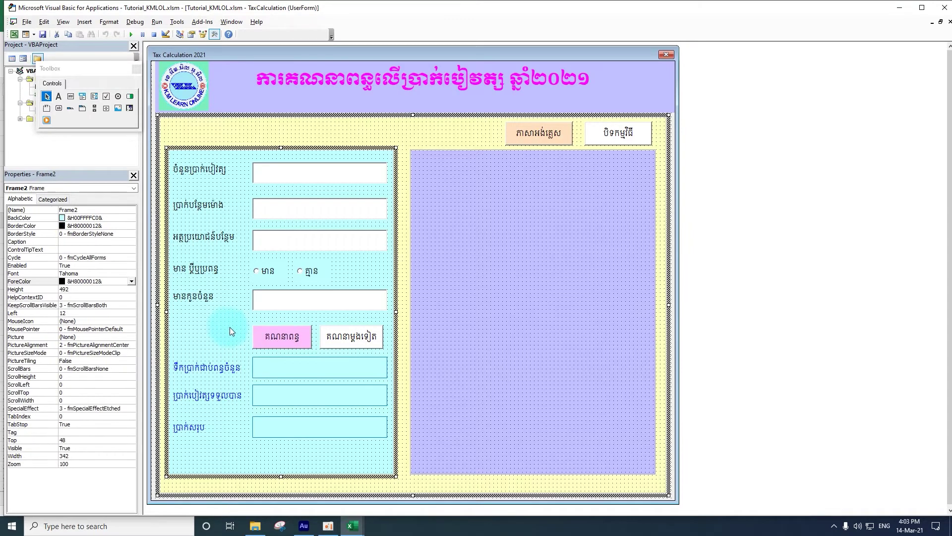
click(279, 337)
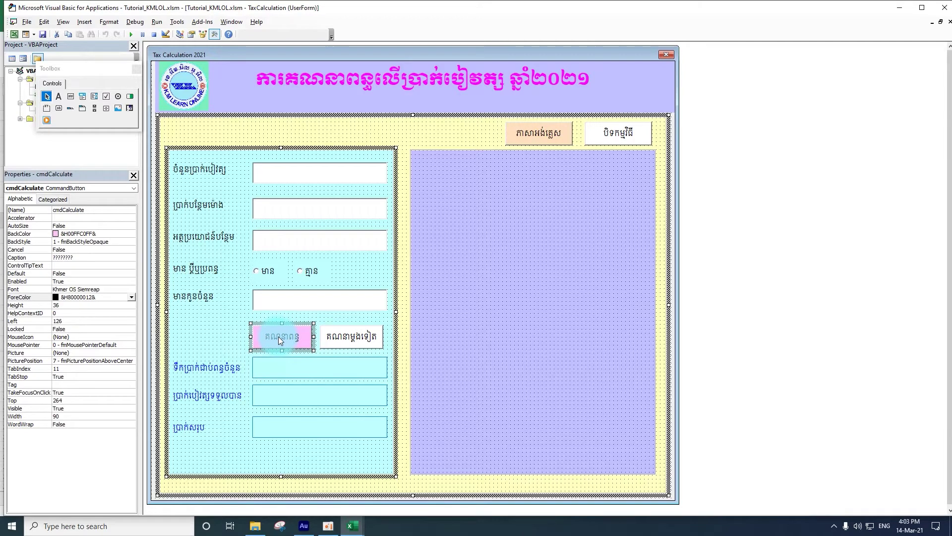
double_click(278, 336)
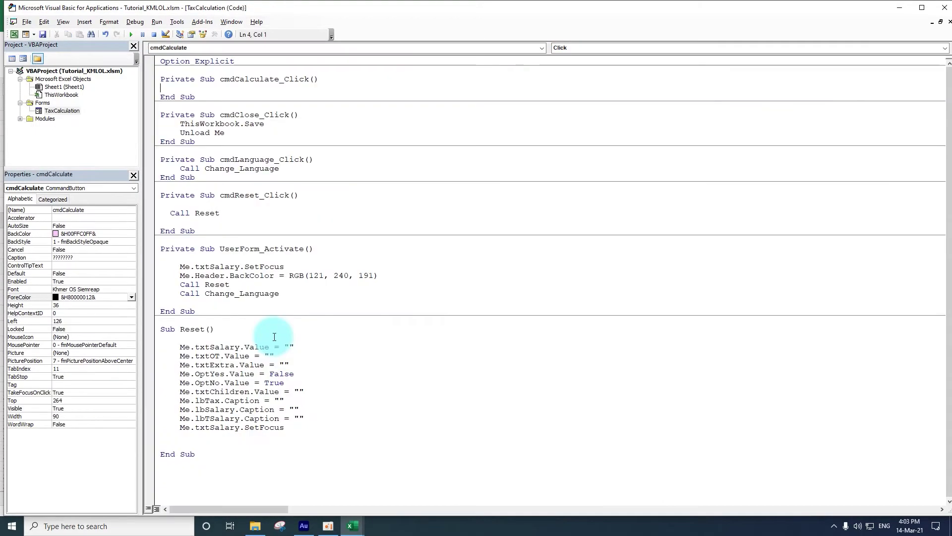
key(Return)
key(Return)
key(Return)
key(Return)
key(Return)
key(Return)
key(Return)
key(Return)
key(Return)
click(182, 99)
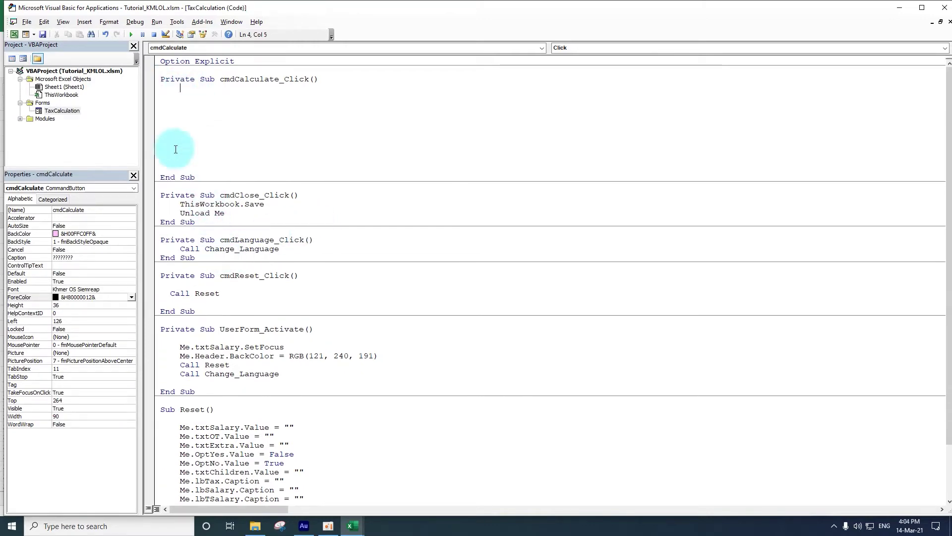
double_click(61, 110)
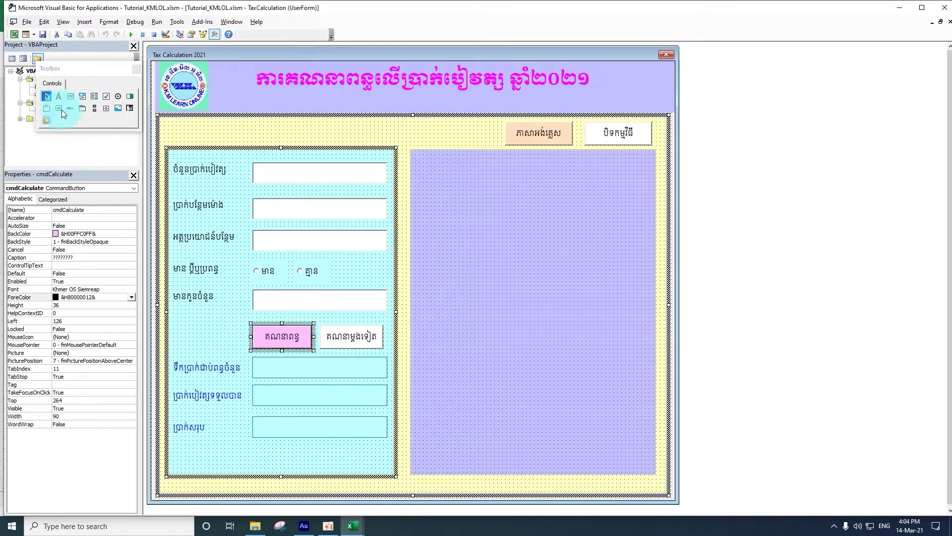
click(340, 174)
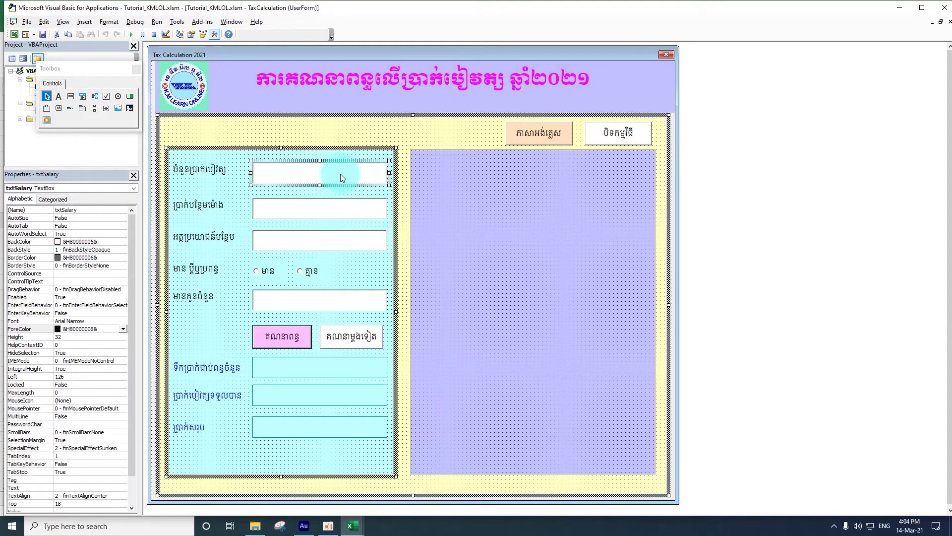
double_click(290, 336)
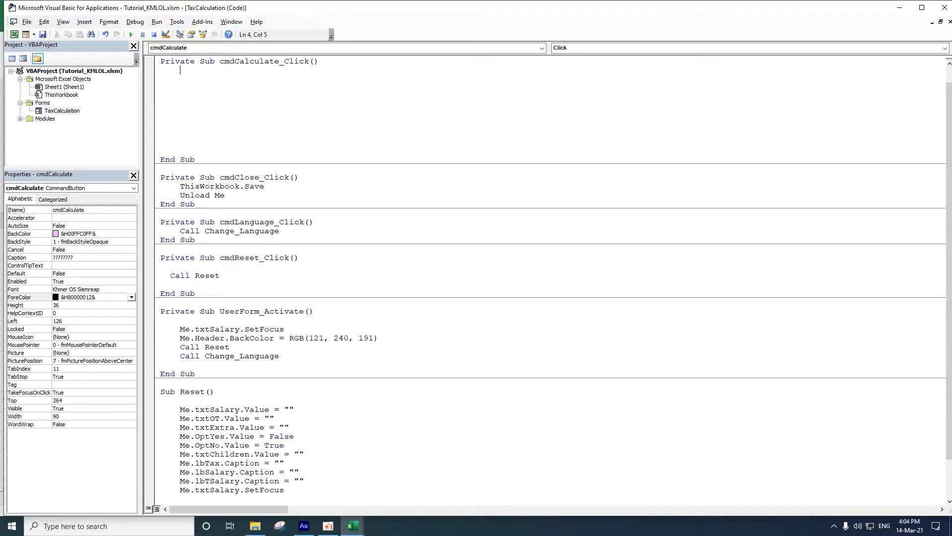
- Declare Income, Benefit, Tax, Minus, T_Minus and Salary As Double
key(Return)
text(dim)
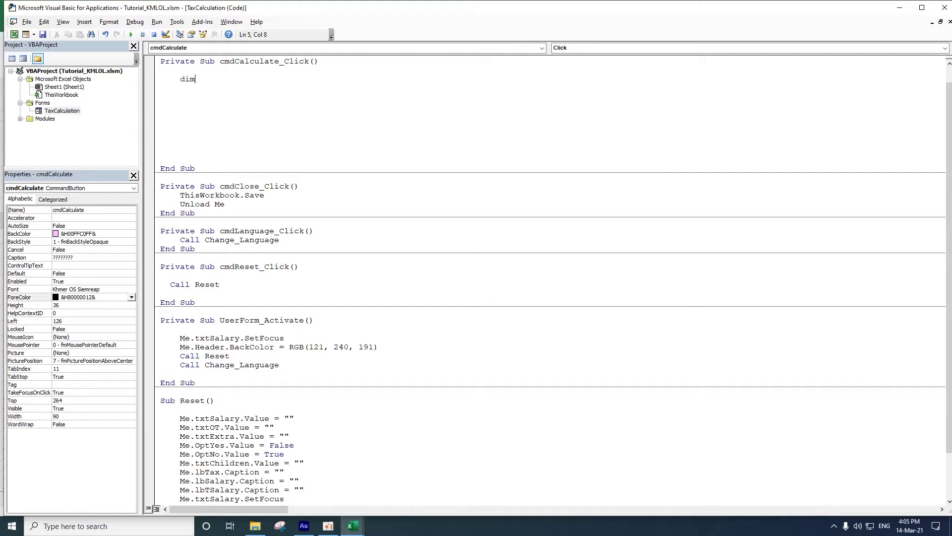
text(I)
text(ncome)
text(,)
text(Bene)
text(fit,)
text(Tax,)
text(Minus, )
text(T_)
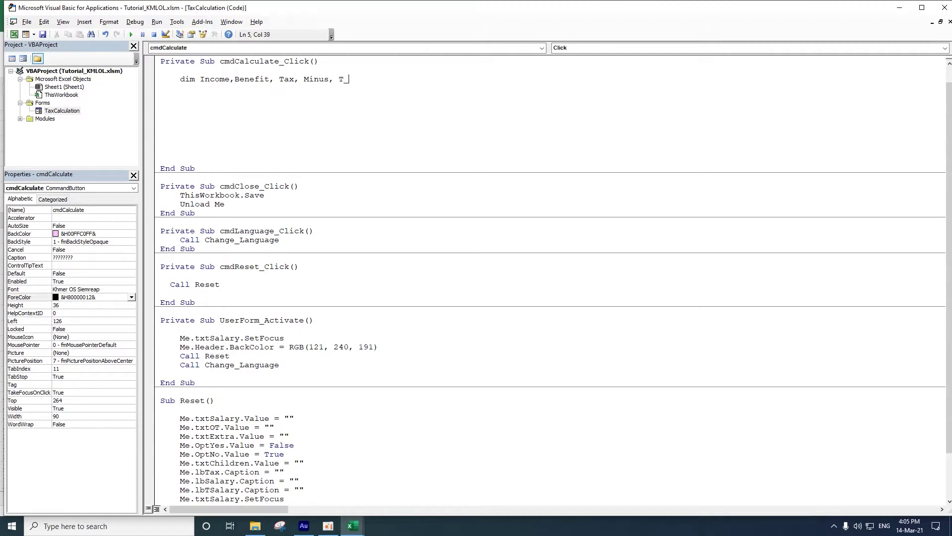
text(Minus,)
text( Salary)
text( as d)
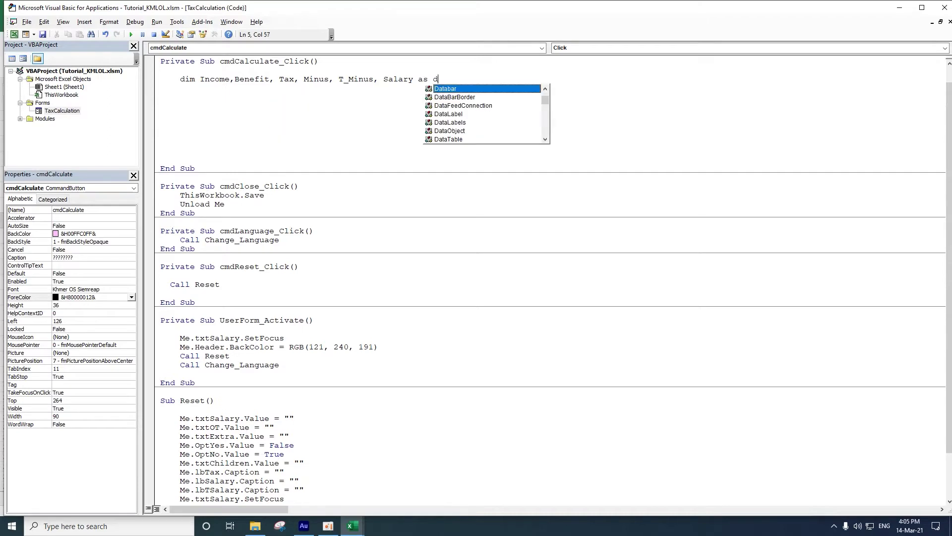
text(oub)
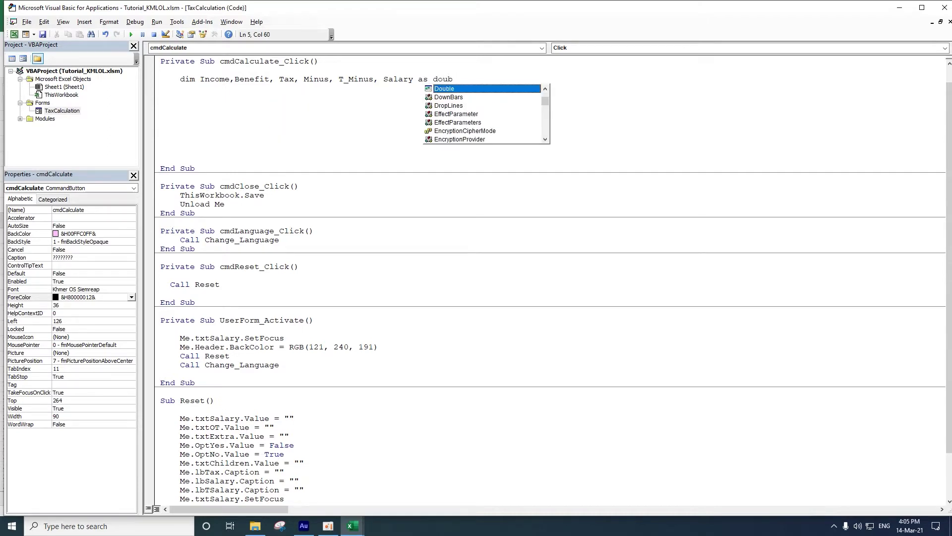
key(Tab)
key(Return)
key(Return)
key(Return)
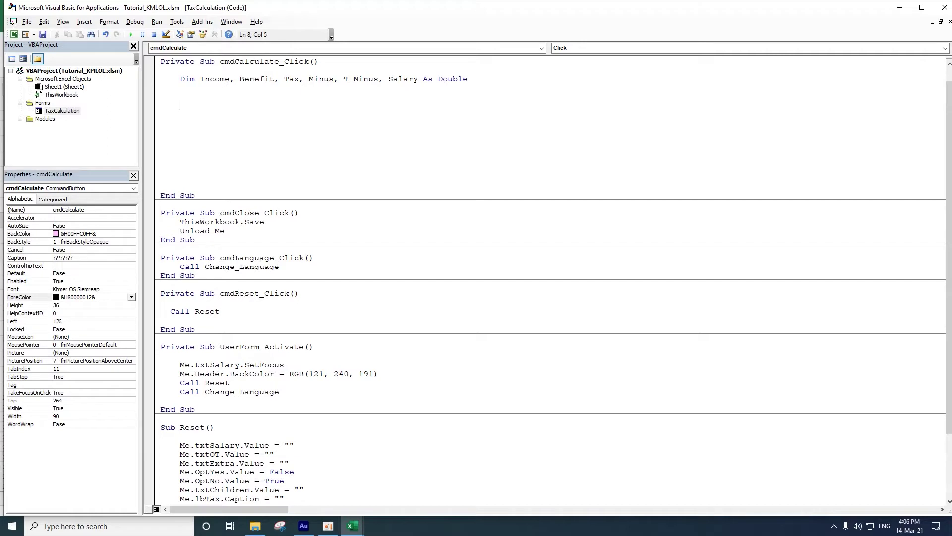
- Add the line If Me.txtSalary.Value = "" Then to cmdCalculate_Click
text(if )
text(me.t)
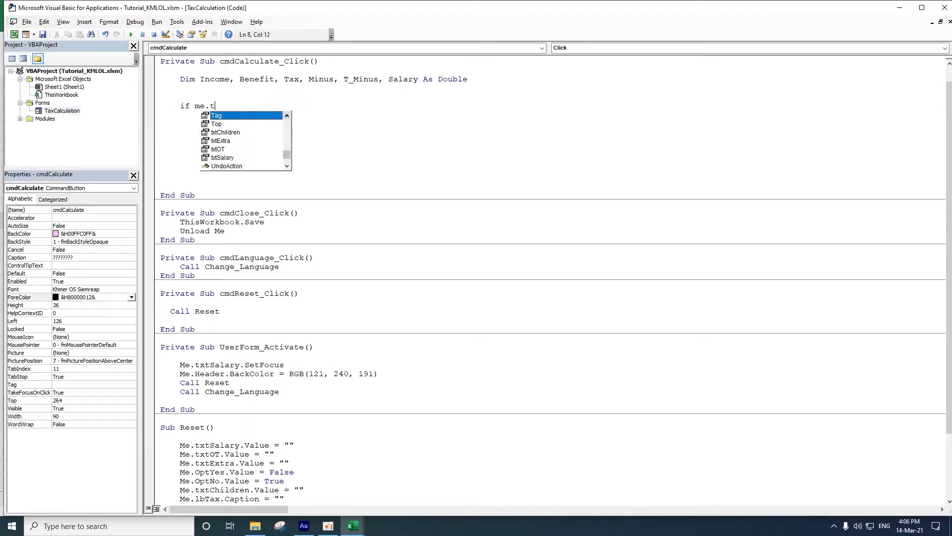
text(xts)
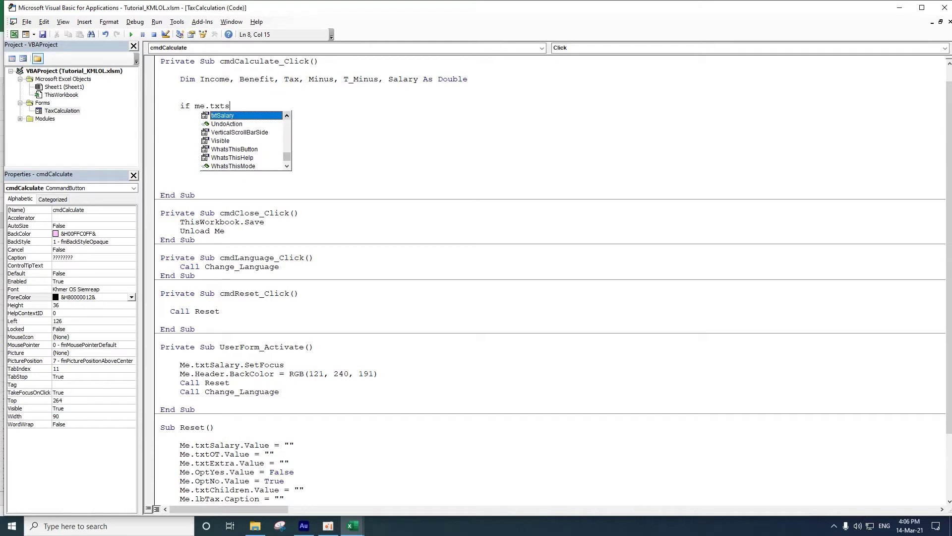
key(Tab)
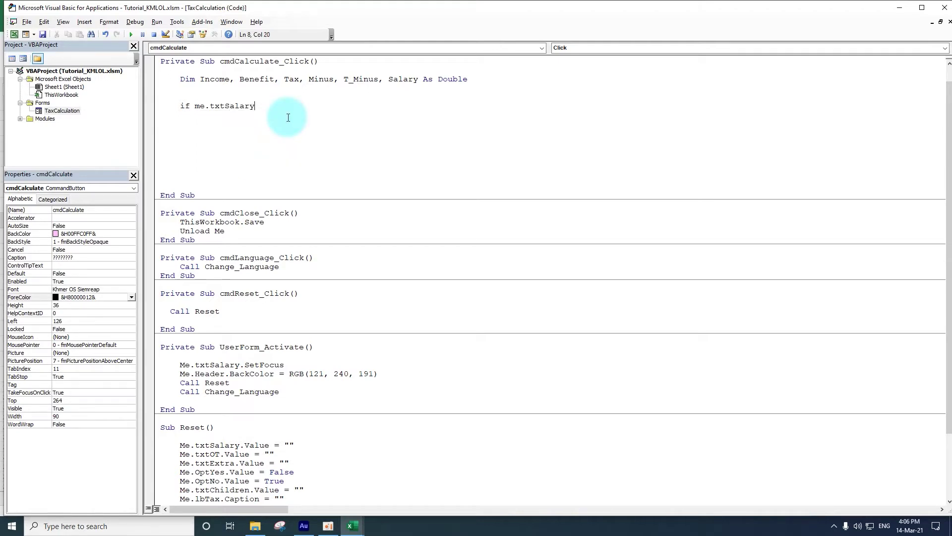
text(.va)
key(Tab)
text(=)
text("")
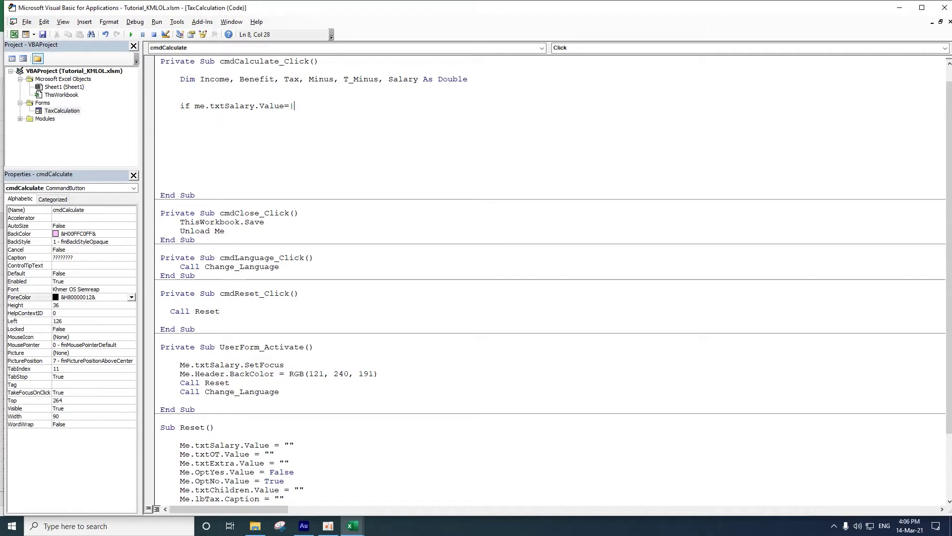
key(BackSpace)
key(BackSpace)
text("")
text(then)
key(Return)
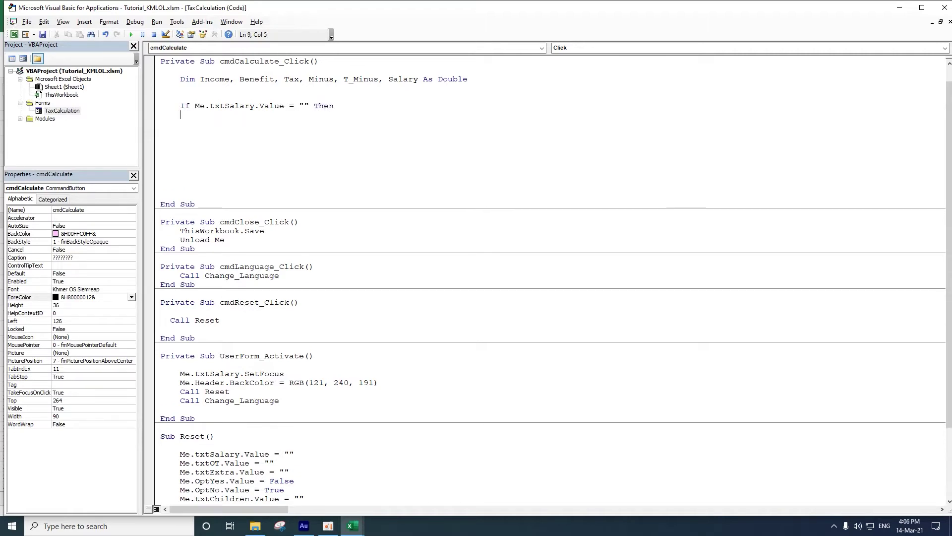
- Inside the If, show a vbCritical 'Please Input The Monthly Salary' message, Exit Sub, then End If
key(Tab)
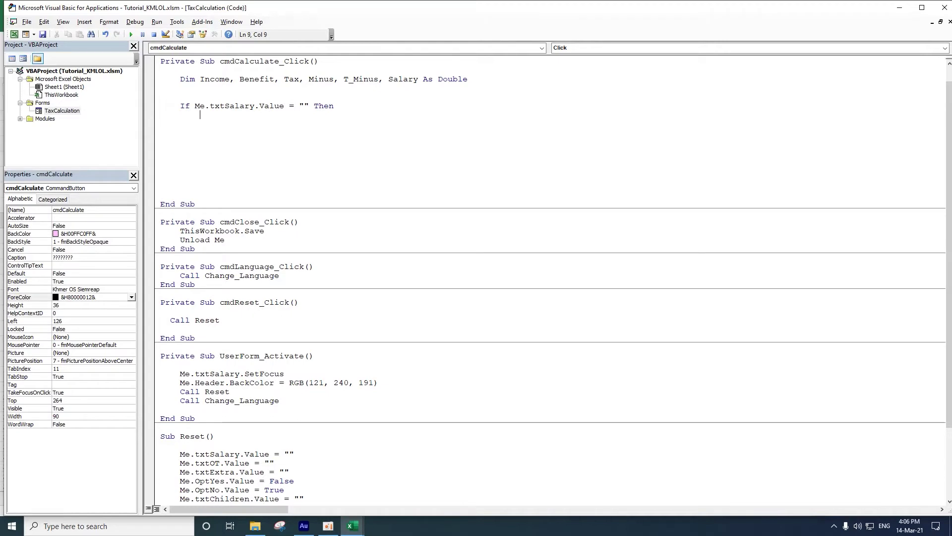
text(mg)
text(gbox)
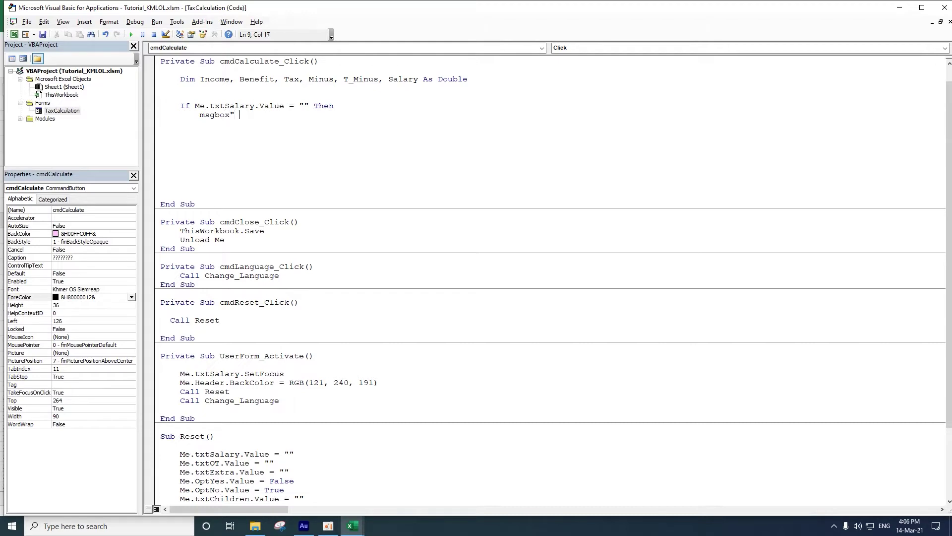
text( Please )
text(Inpu)
text(t The)
text(Month)
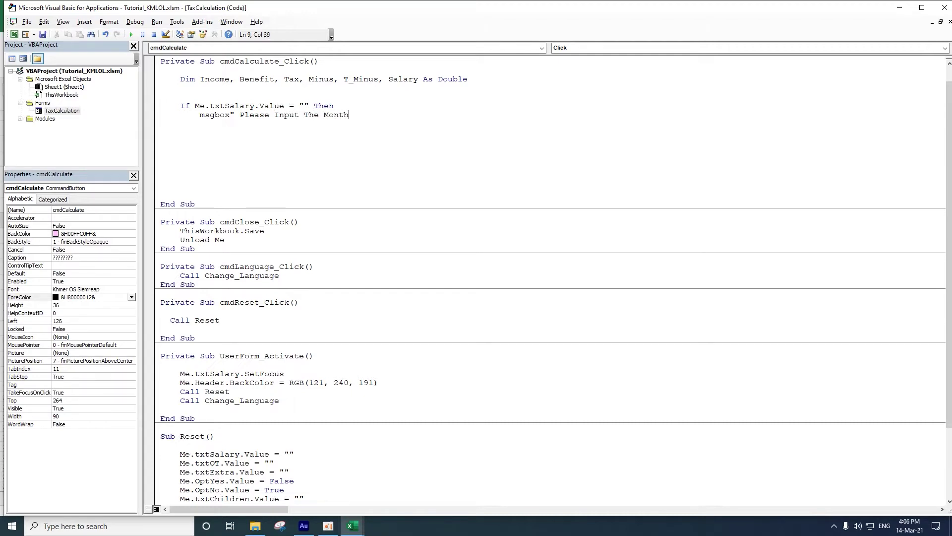
text(ly Sal)
text(ary)
text(,)
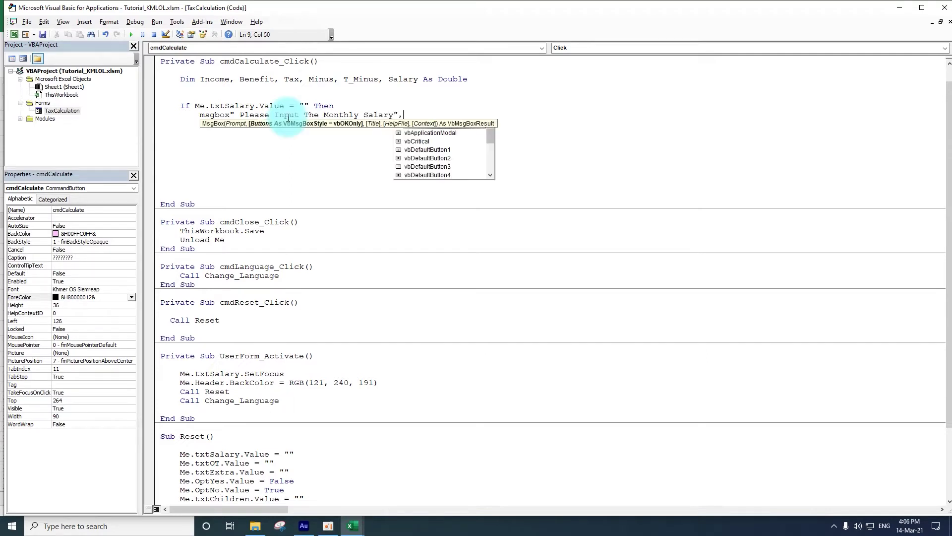
text(vbc)
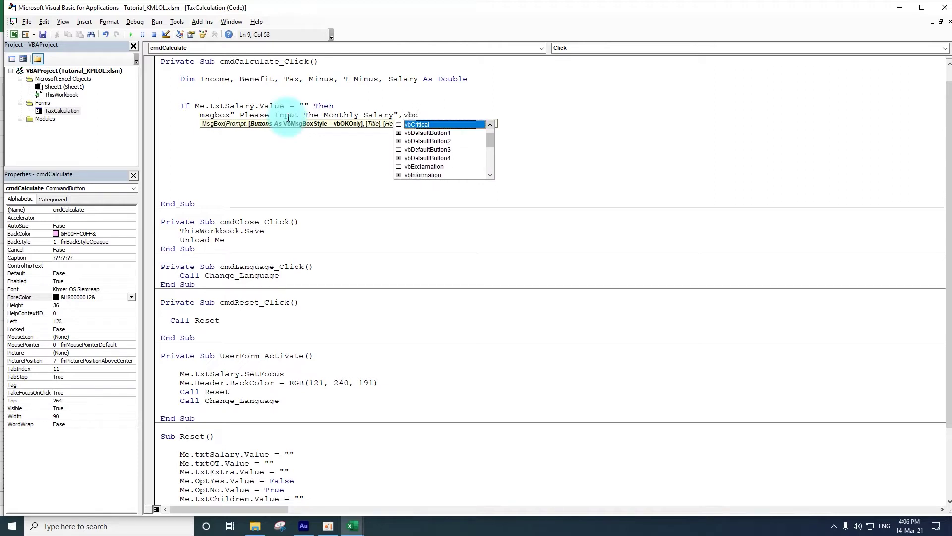
key(Return)
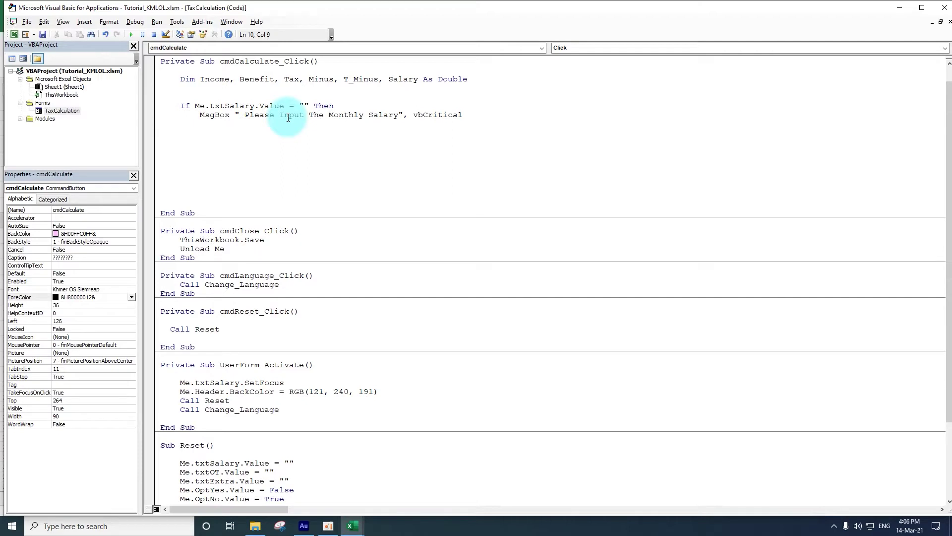
text(exit)
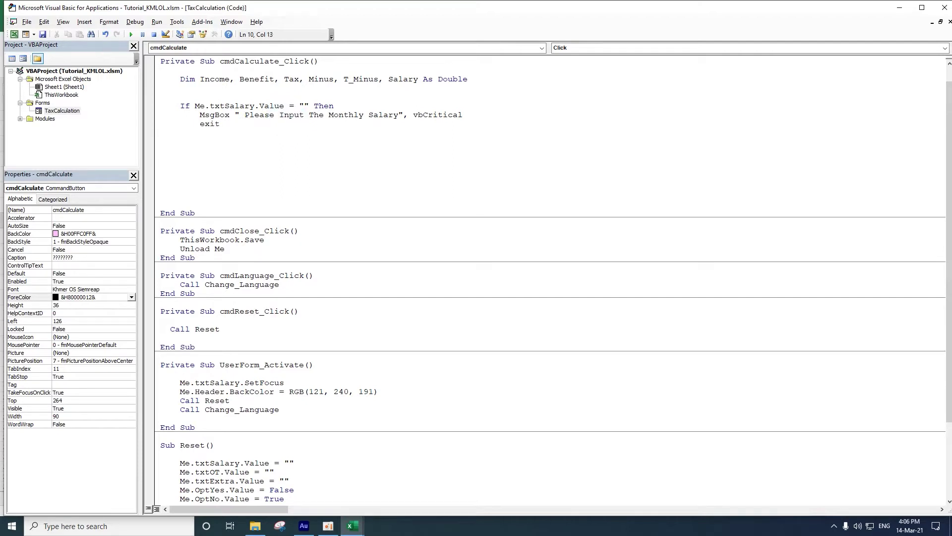
text( Sub)
key(Return)
key(Return)
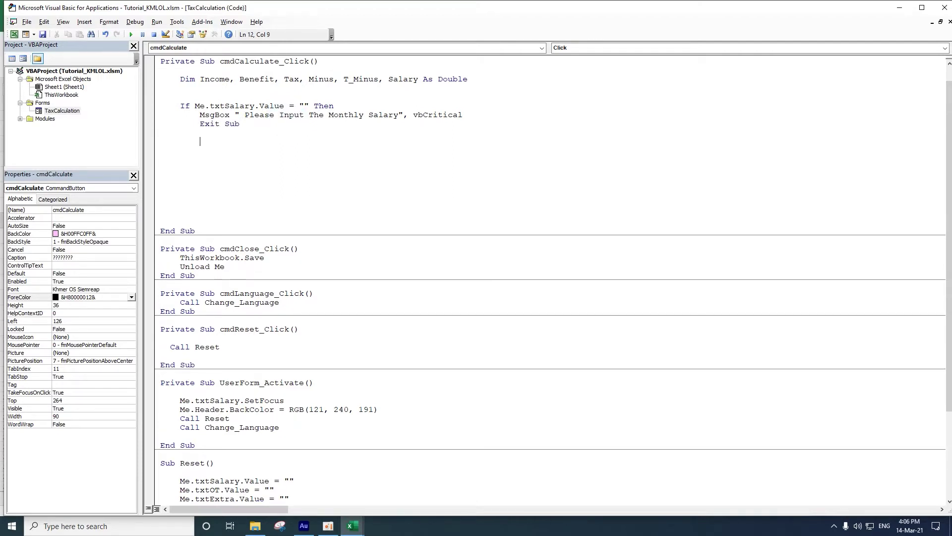
key(BackSpace)
text(e)
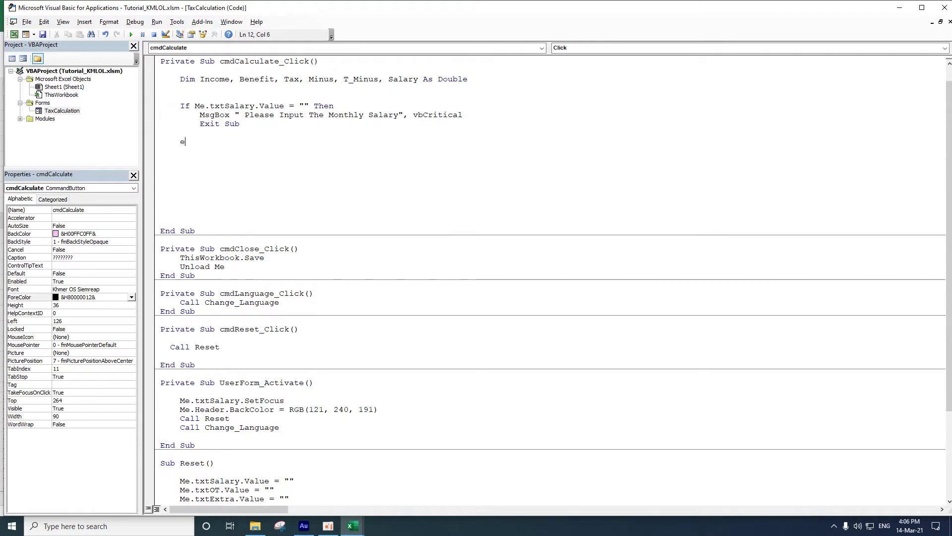
text(nd it)
key(BackSpace)
key(BackSpace)
text(i)
key(BackSpace)
text(if)
key(Return)
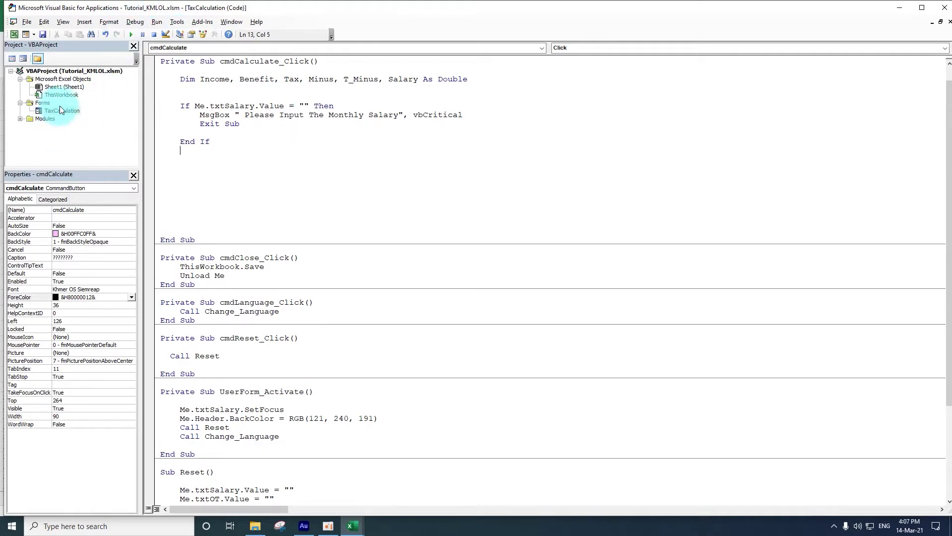
double_click(60, 110)
- Run the form, calculate with no salary, dismiss the salary warning, and close the form
click(130, 35)
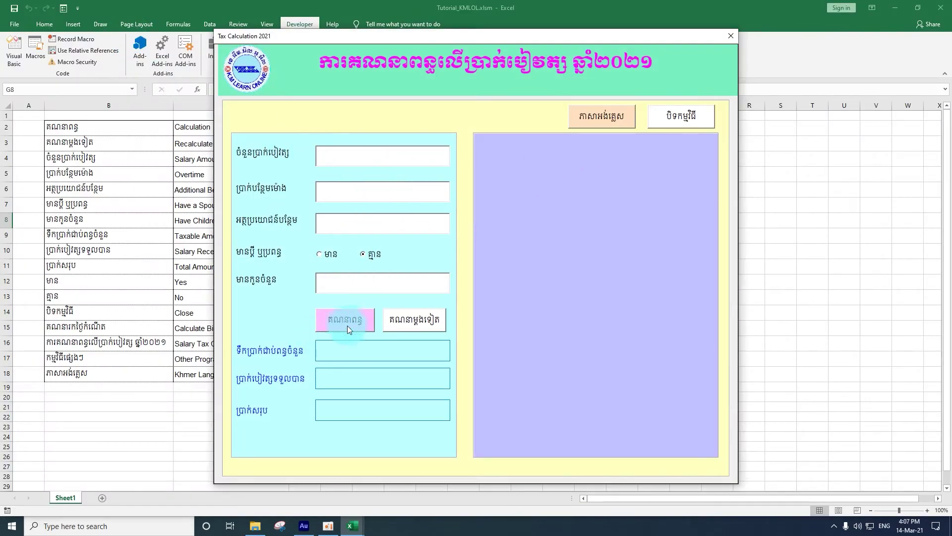
click(351, 320)
drag(475, 242, 466, 222)
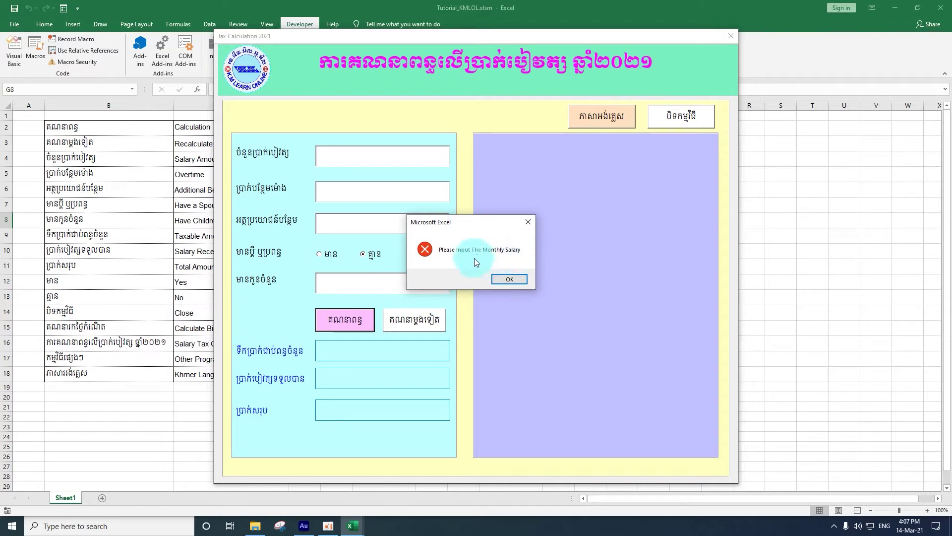
click(510, 280)
click(695, 118)
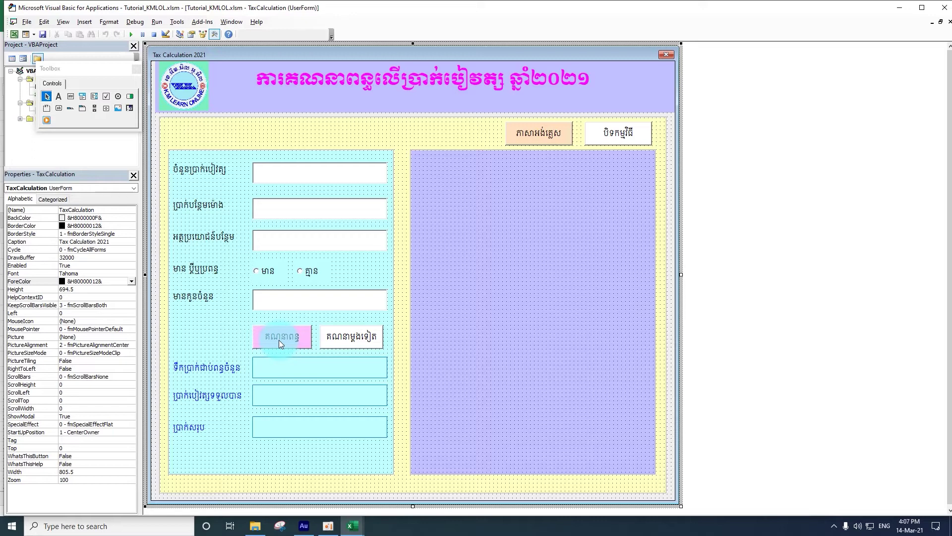
- Check the third input box is txtExtra, then open cmdCalculate's click code
click(281, 243)
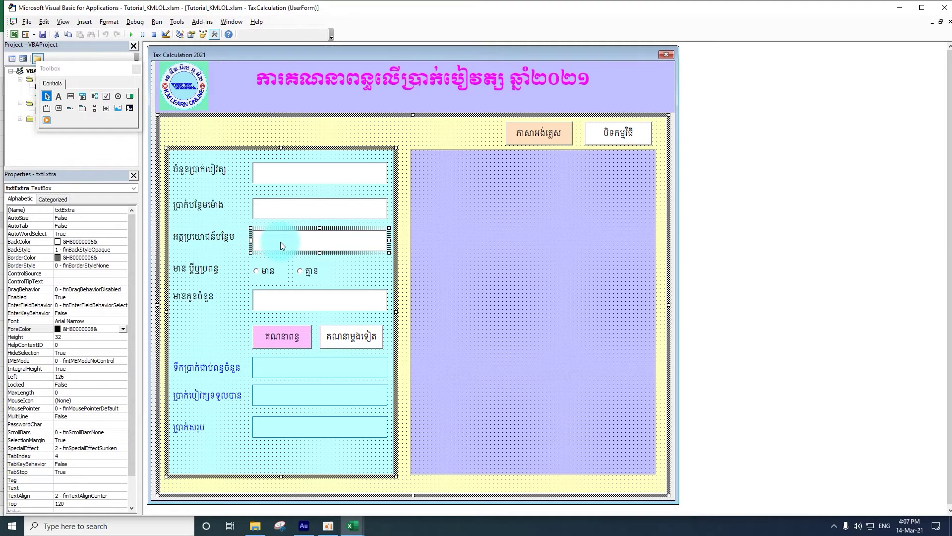
double_click(294, 341)
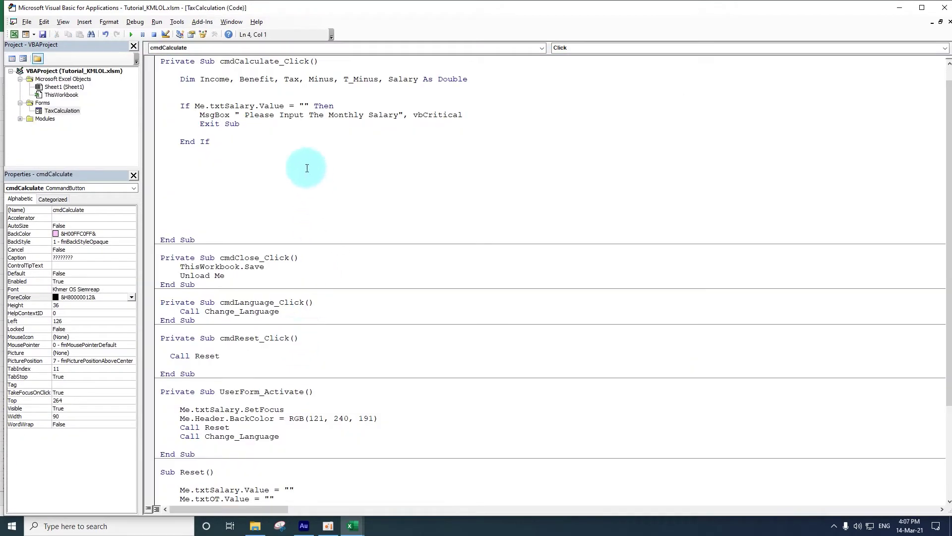
- Begin the line Benefit = (IIf(Me.txtExtra.Value after confirming the box's name in the design
key(Return)
key(Return)
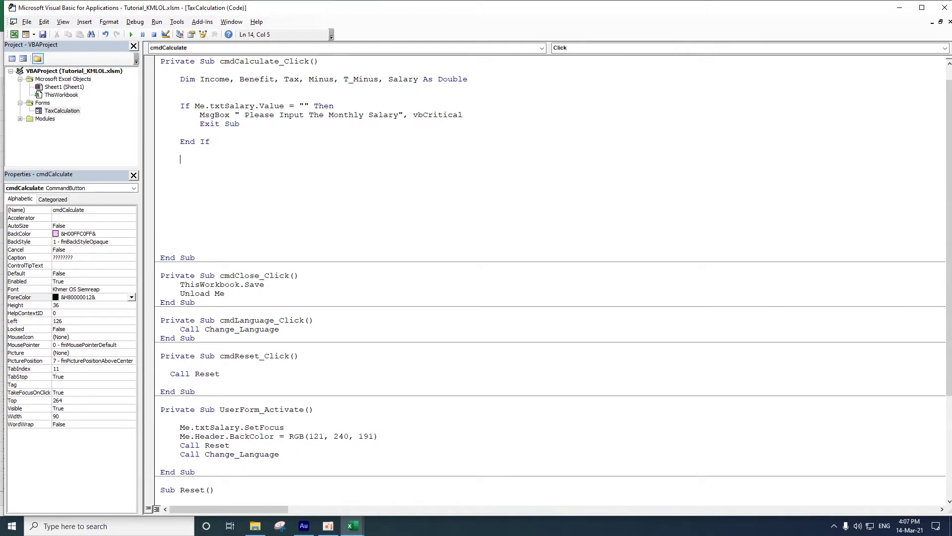
text(be)
text(ne)
text(fit=)
text(()
text(iif)
text(()
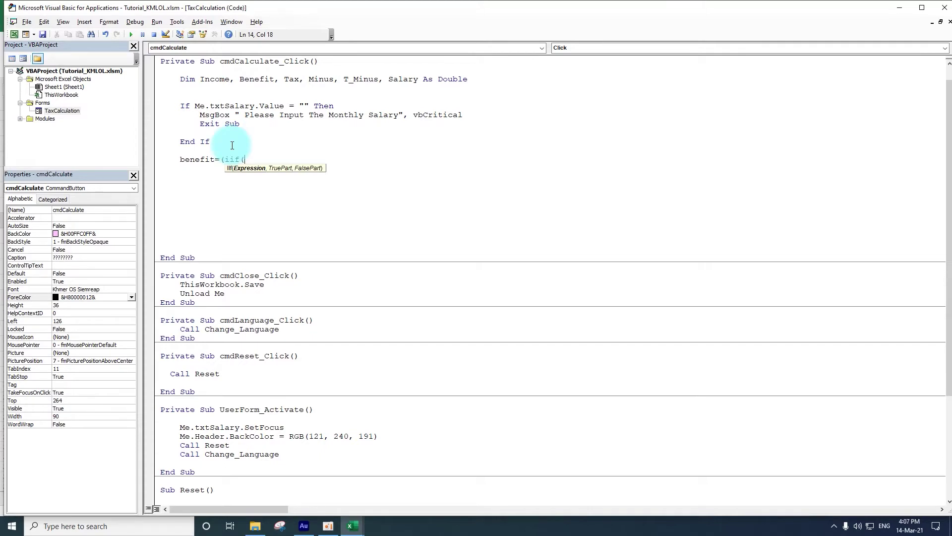
text(me.)
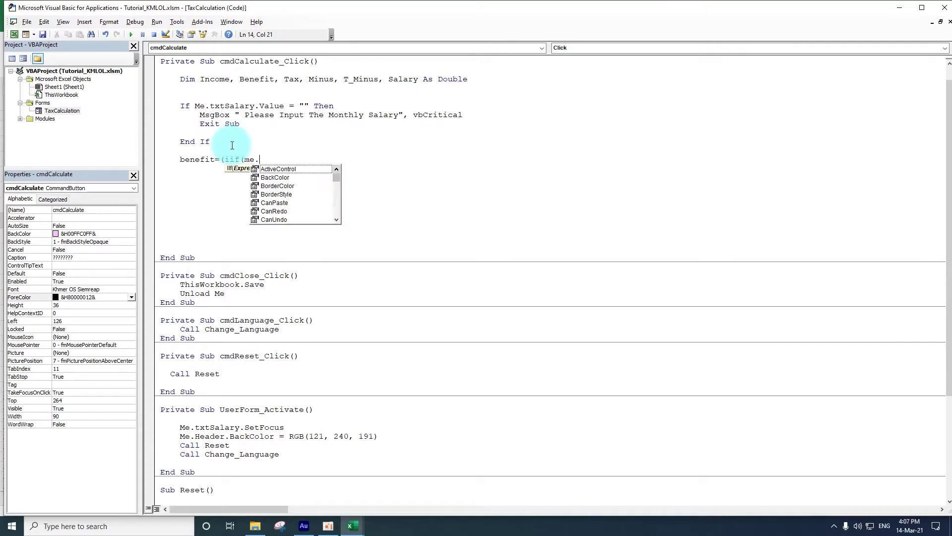
text(txt)
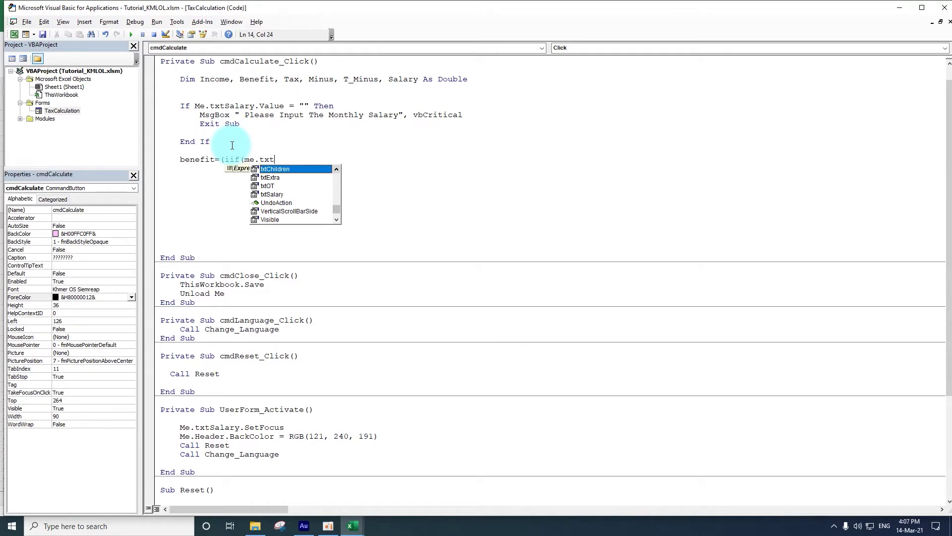
text(e)
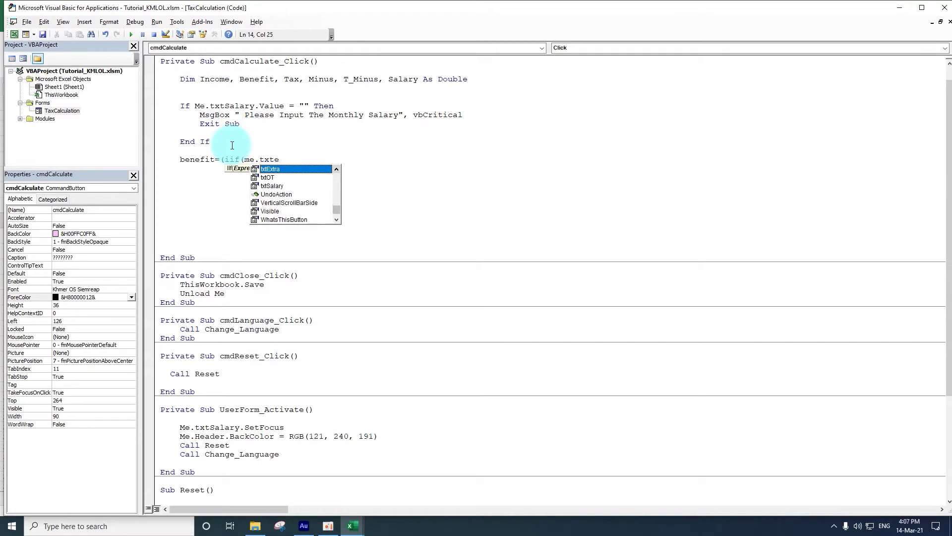
key(BackSpace)
text(e.t)
text(xtExtra)
text(.va)
key(Tab)
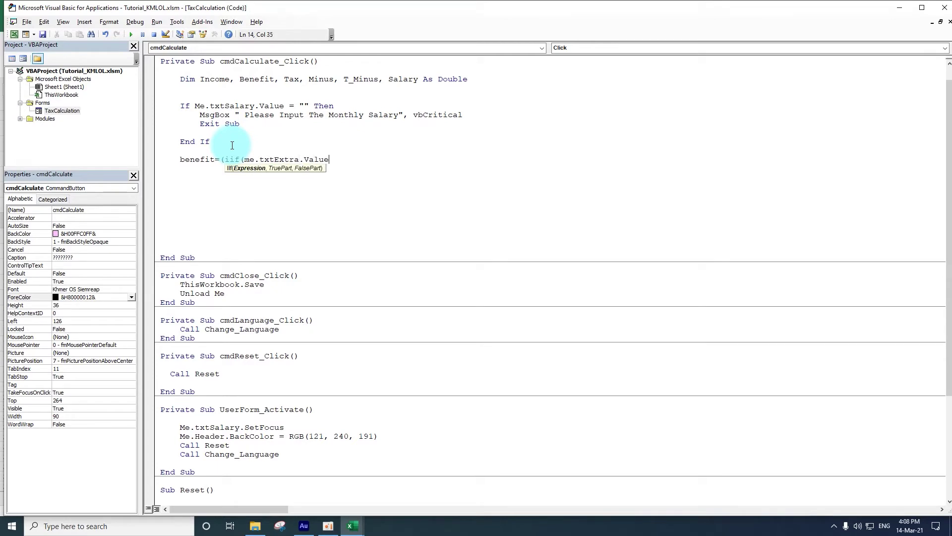
click(60, 110)
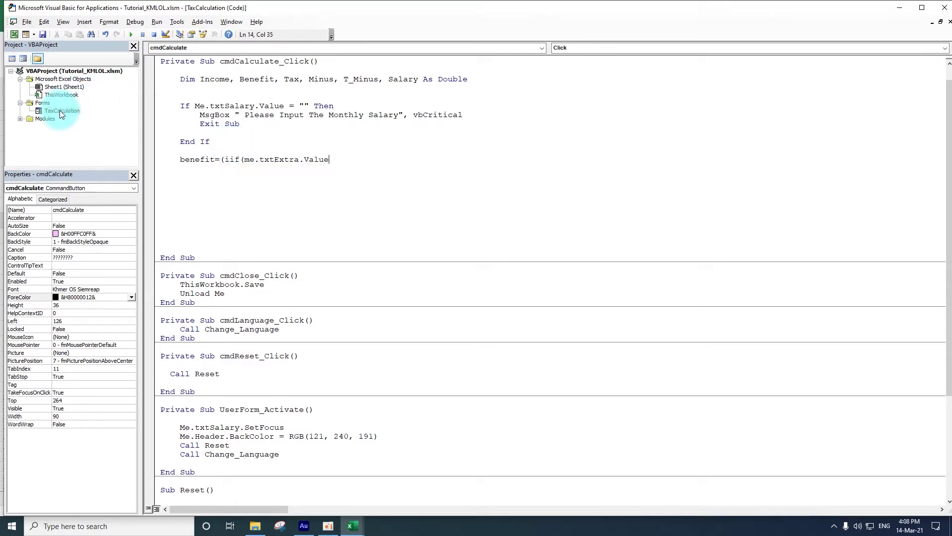
double_click(61, 110)
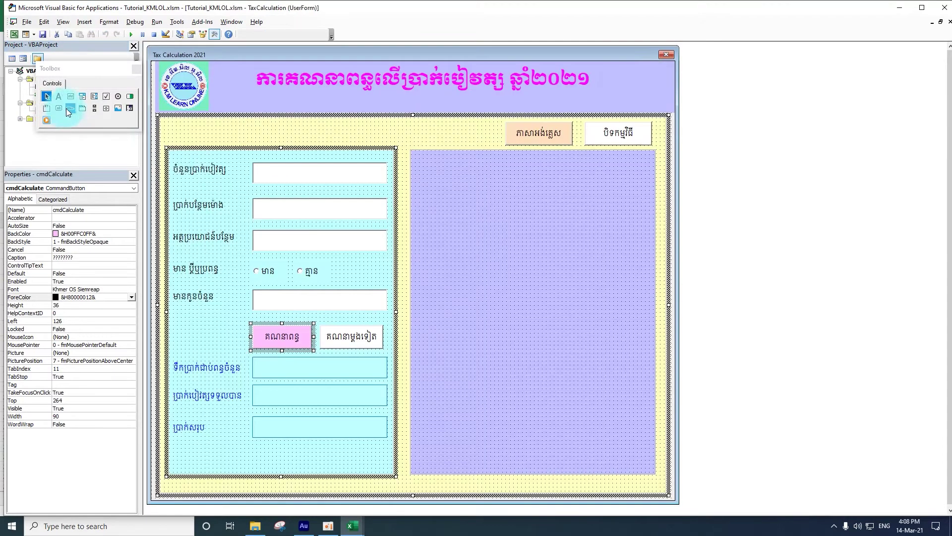
click(268, 240)
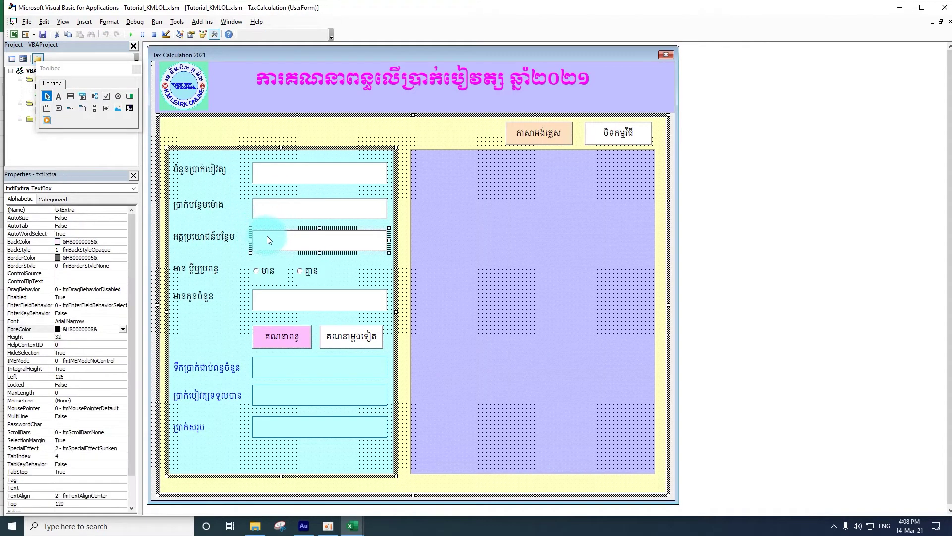
double_click(282, 337)
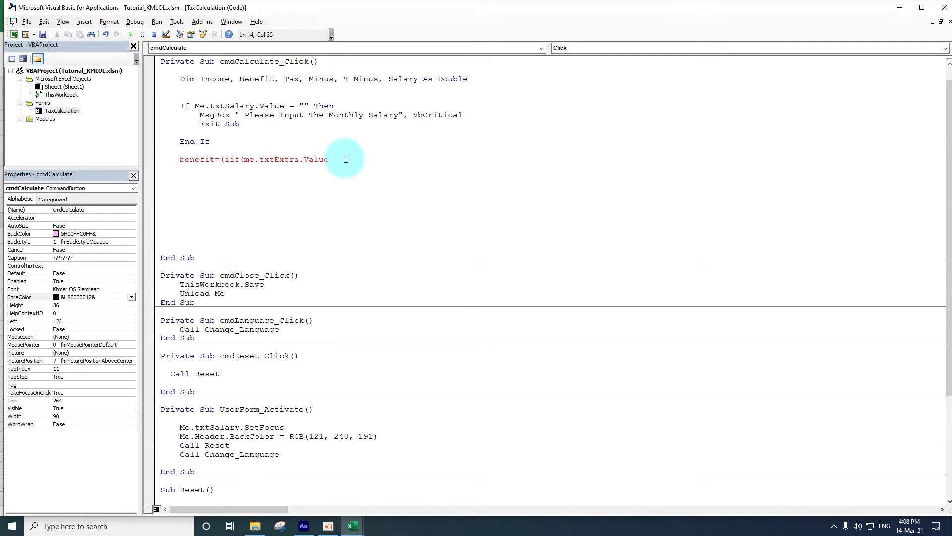
- Complete it as Benefit = (IIf(Me.txtExtra.Value = "", 0, Me.txtExtra.Value) + 0) * 0.2
text(=)
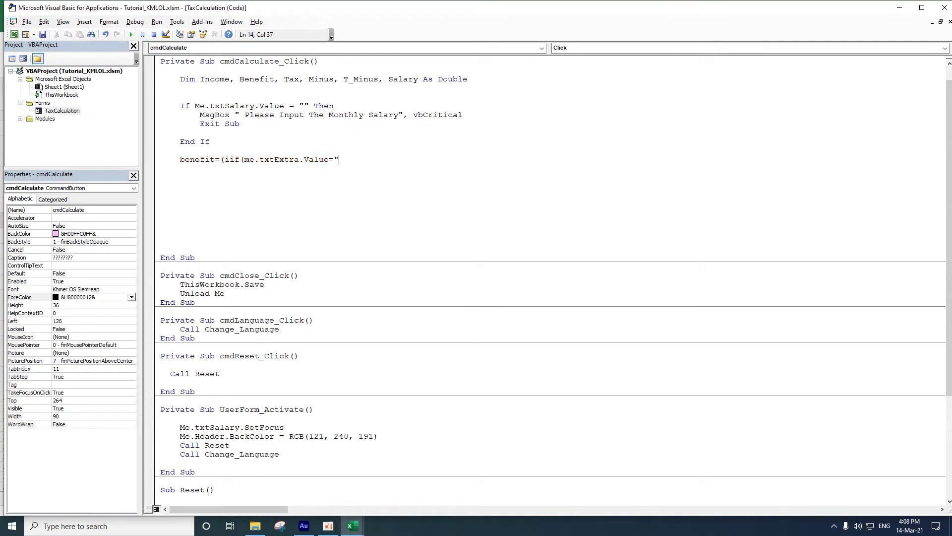
text(")
text(0,)
text(me)
text(.txte)
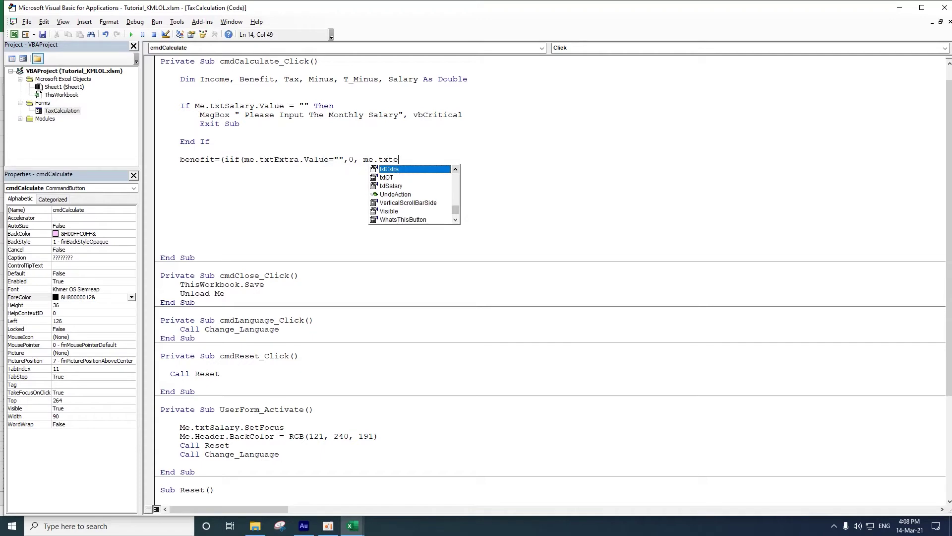
text(.va)
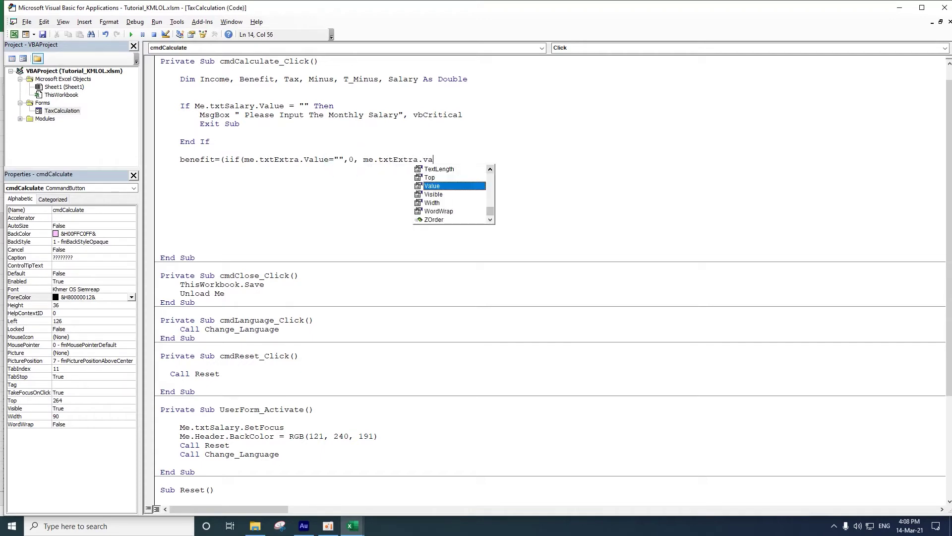
key(Tab)
click(346, 159)
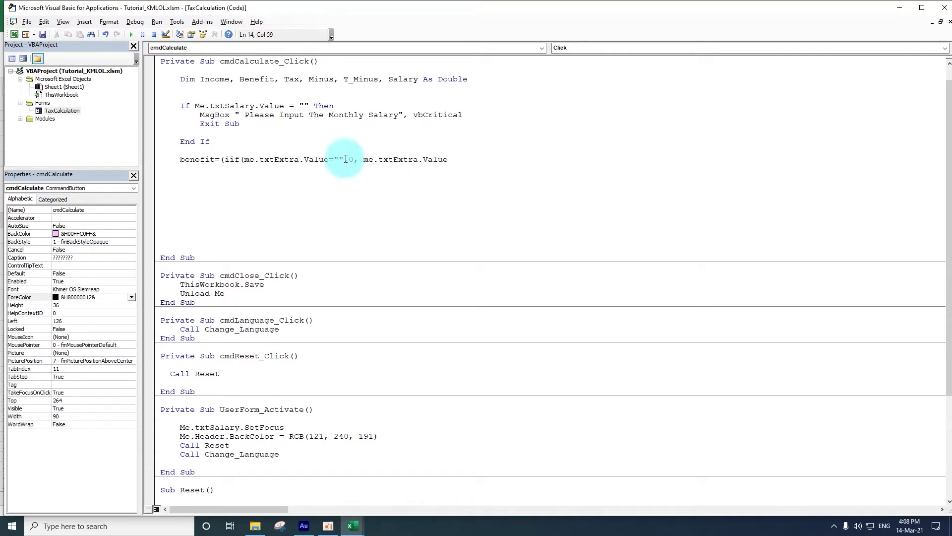
text())
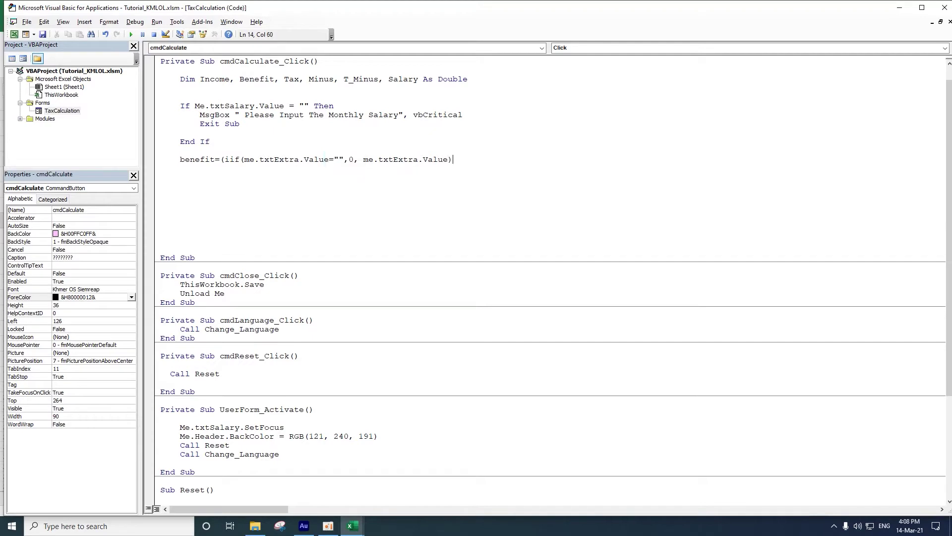
text(+0)
text(0) * 0)
text(.2)
key(Down)
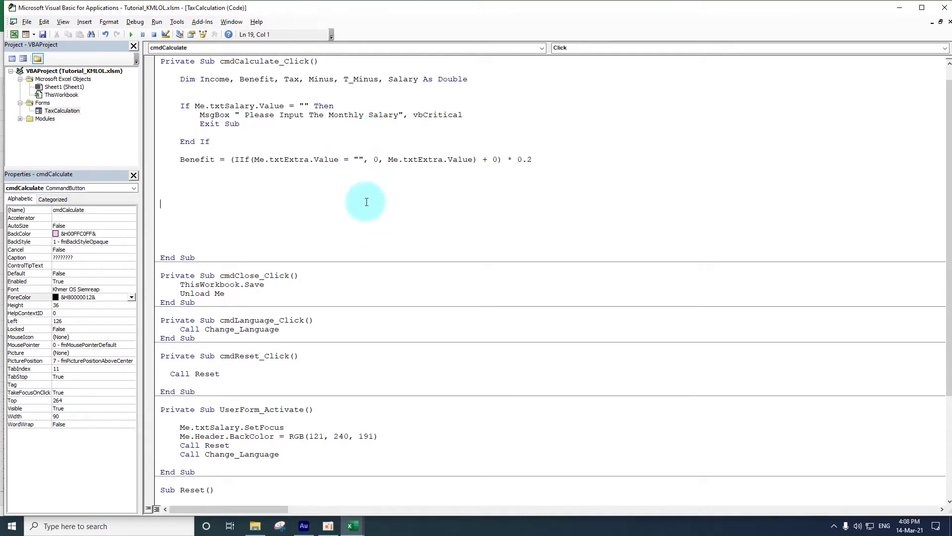
key(Return)
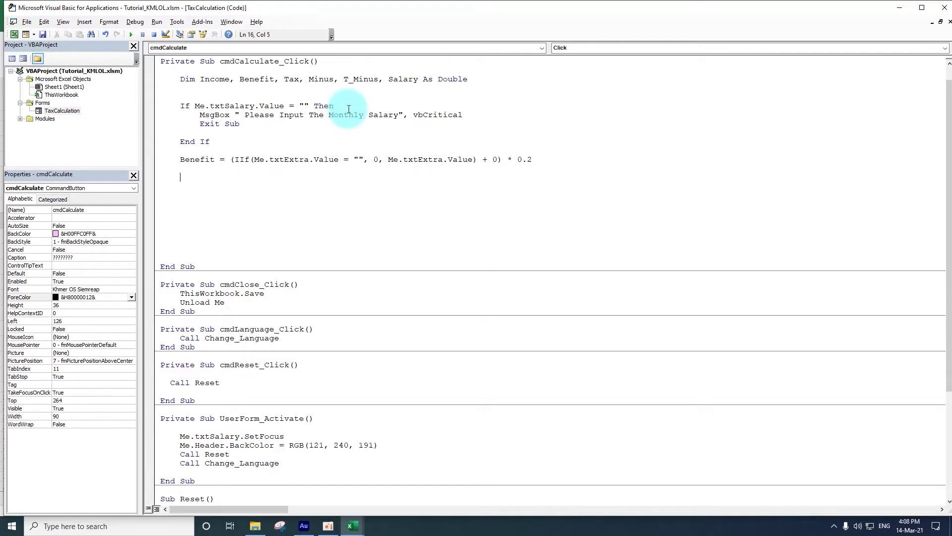
double_click(67, 111)
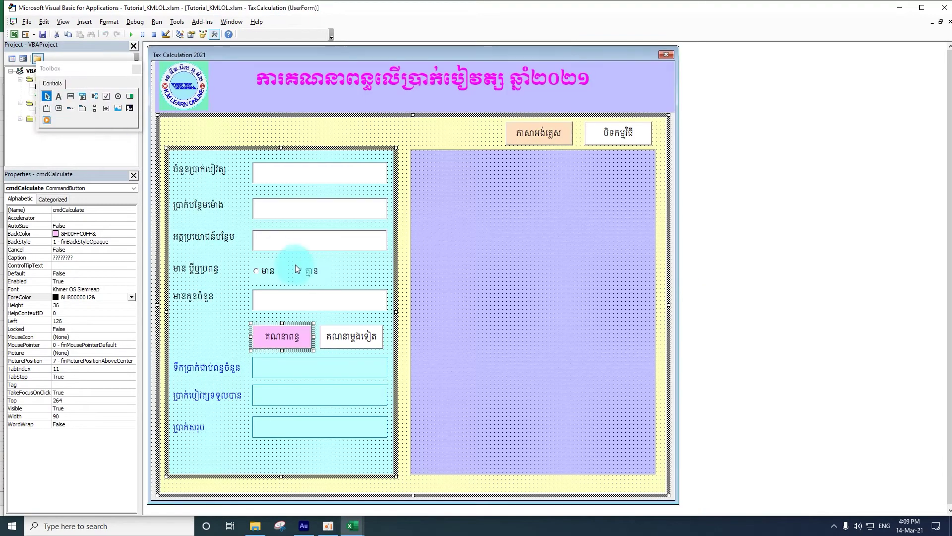
- Check the names OptYes, OptNo and txtChildren in Properties, then reopen cmdCalculate's code
click(262, 272)
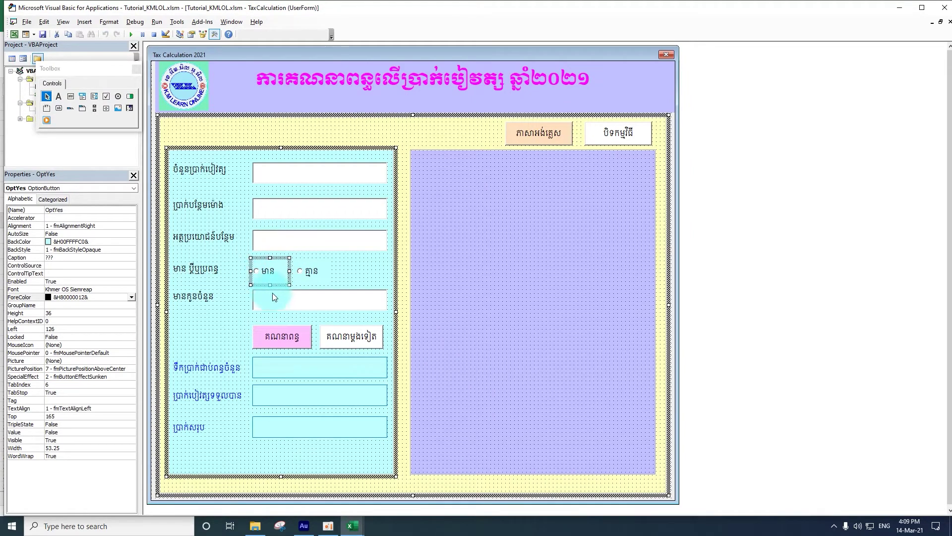
click(276, 304)
click(263, 278)
click(308, 276)
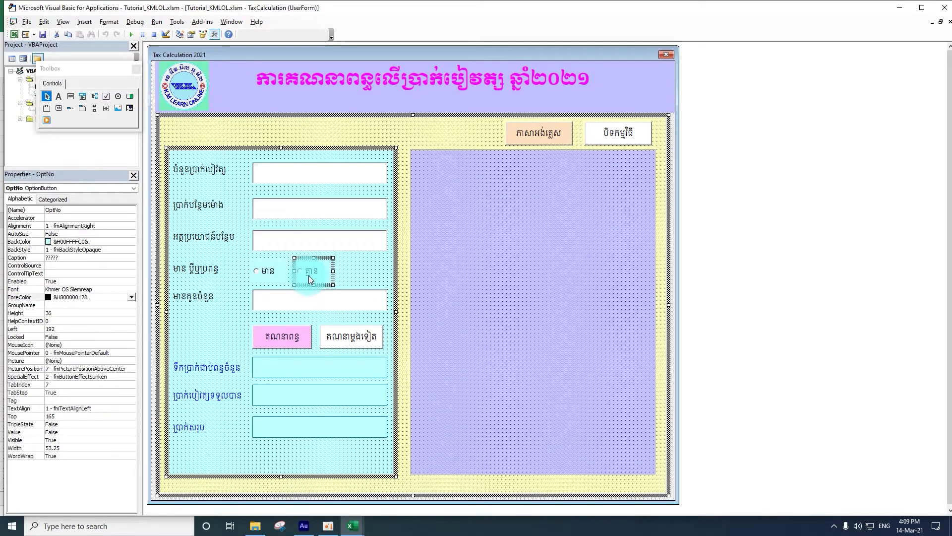
click(284, 303)
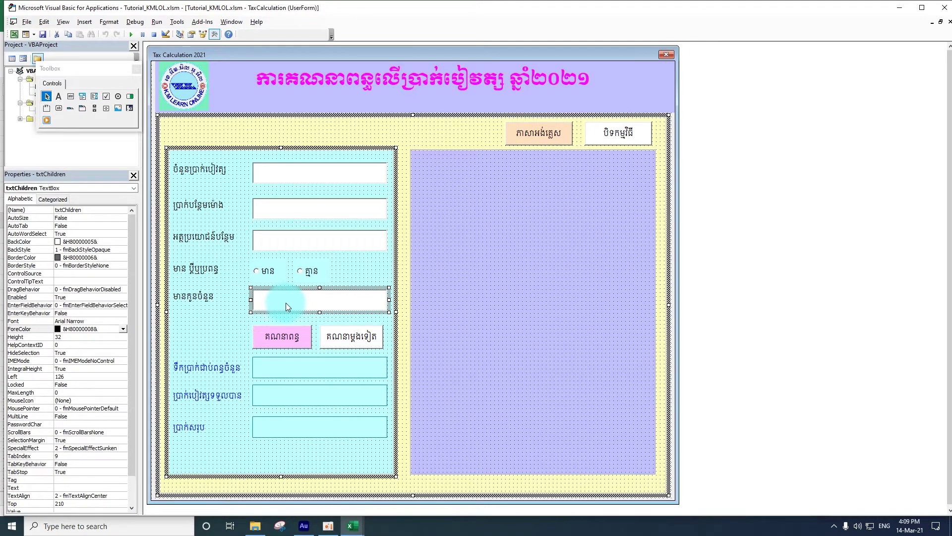
double_click(290, 337)
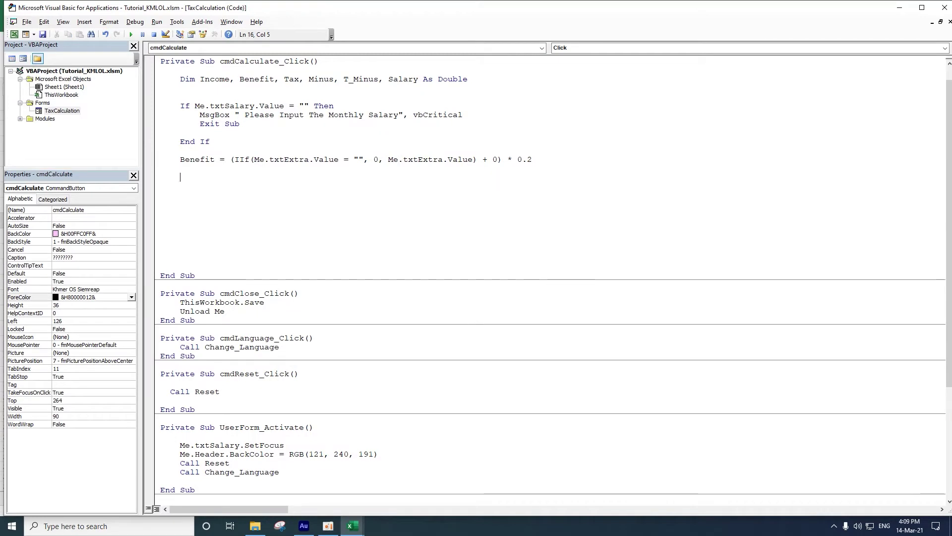
- Set Minus = 0, then add If Me.OptYes.Value Then Minus = 1
text(minus)
text(=)
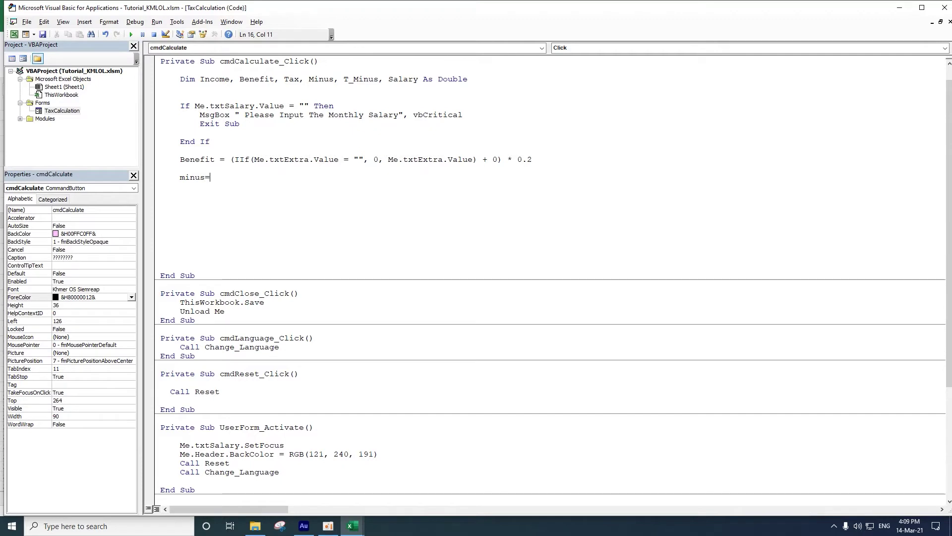
text(0)
key(Return)
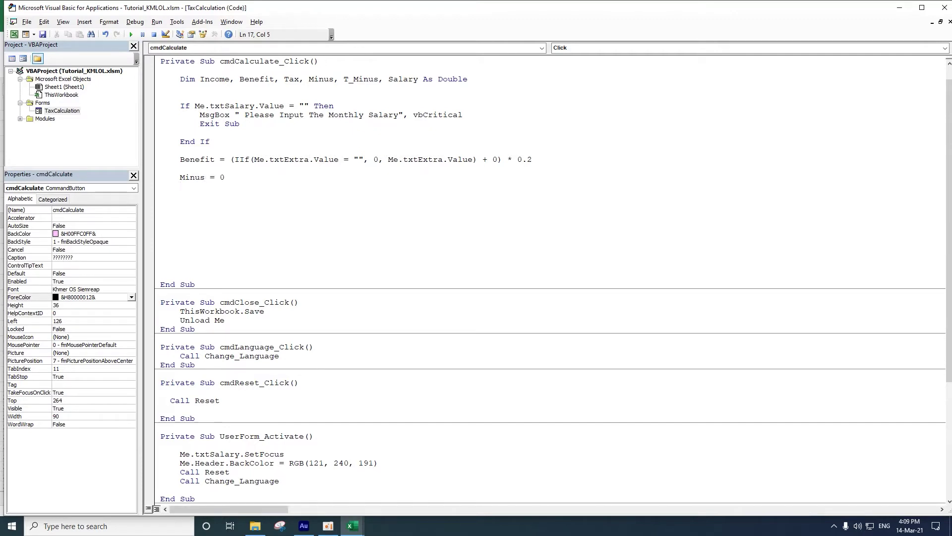
text(i)
text(f me.)
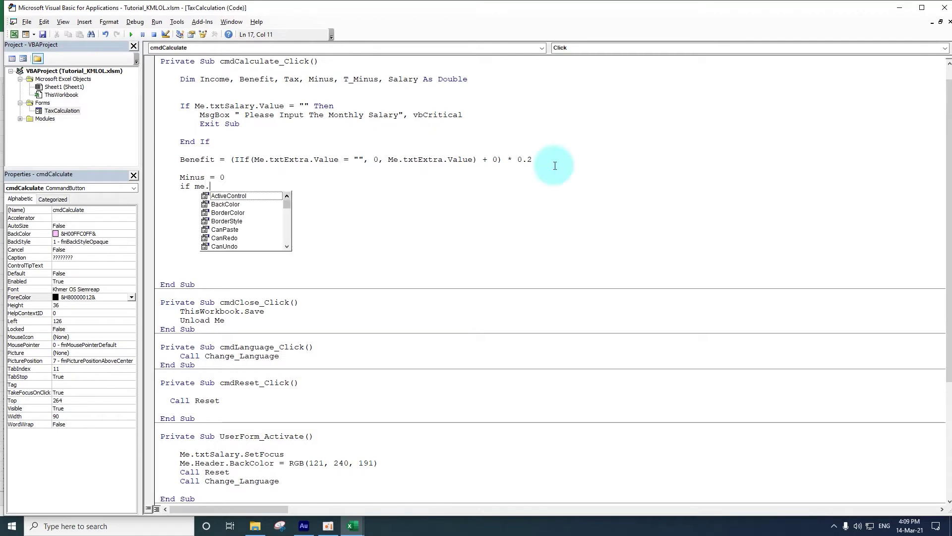
text(op)
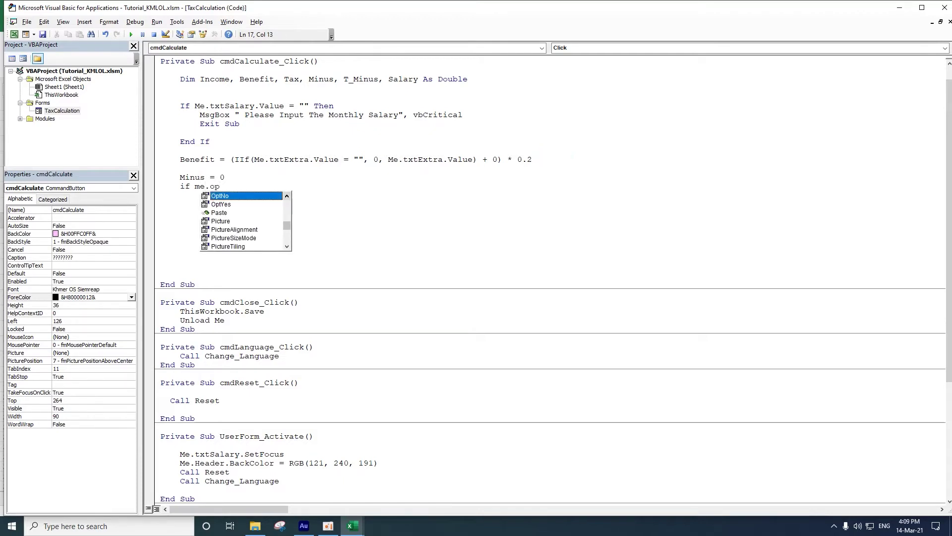
key(Down)
key(Tab)
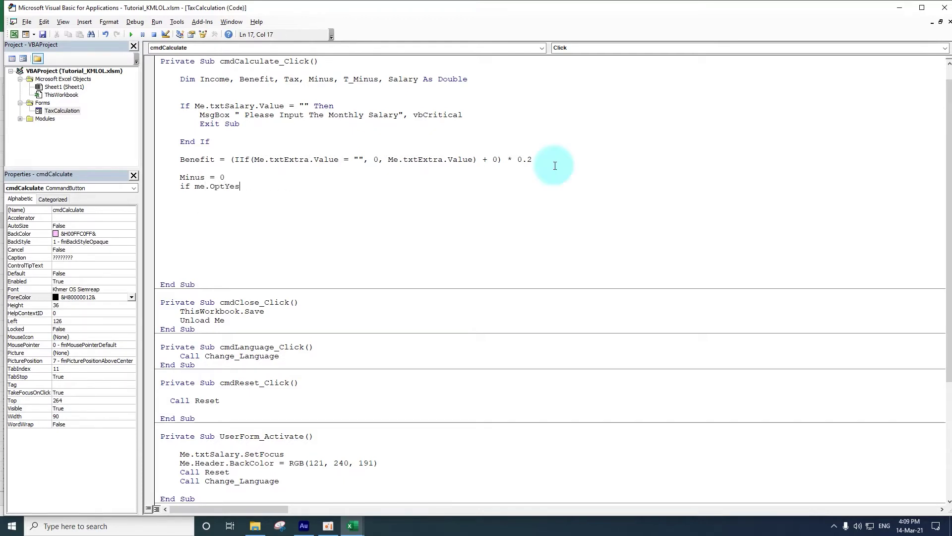
text(.va)
key(Tab)
text(t)
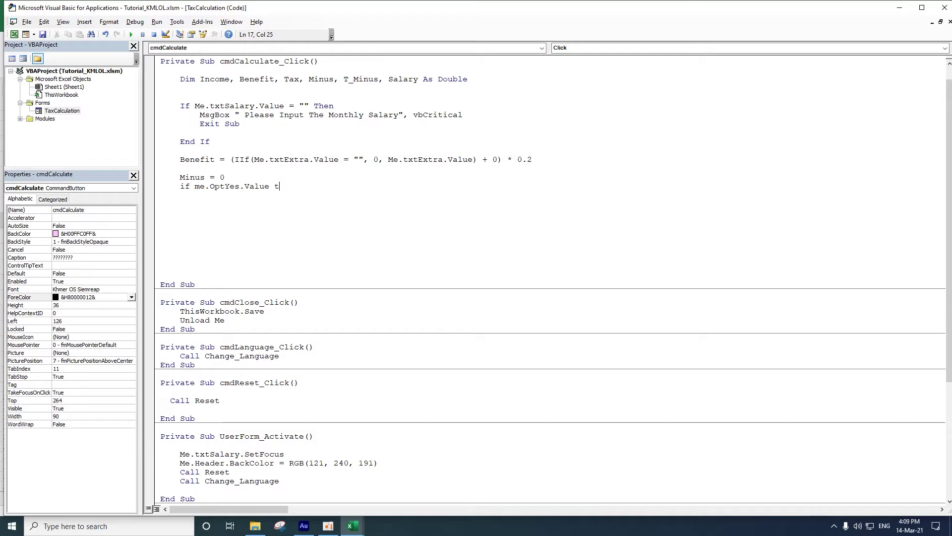
text(hen )
text(min)
text(us)
text(=1)
key(Return)
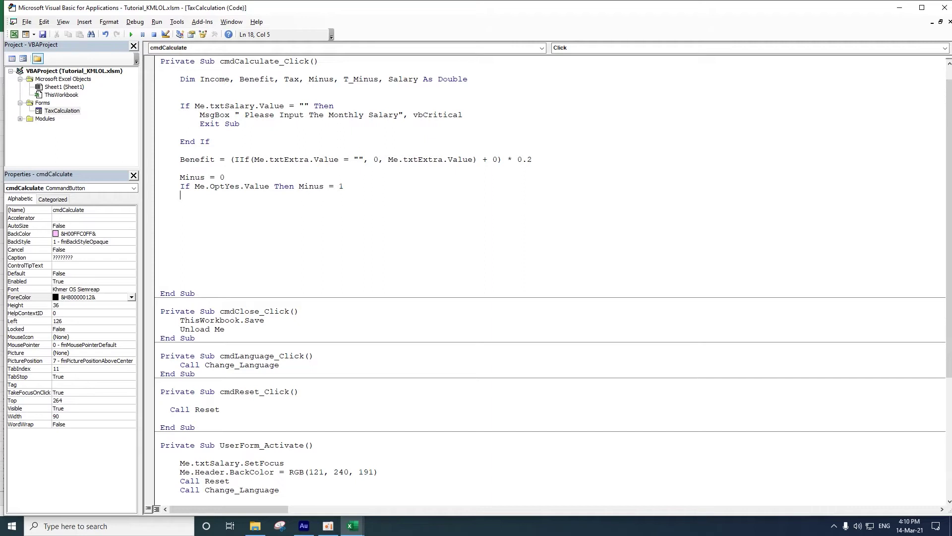
- Add If Me.OptNo.Value Then Minus = 0, and begin the Minus = IIf(Me.txt line
text(if me)
text(.opt)
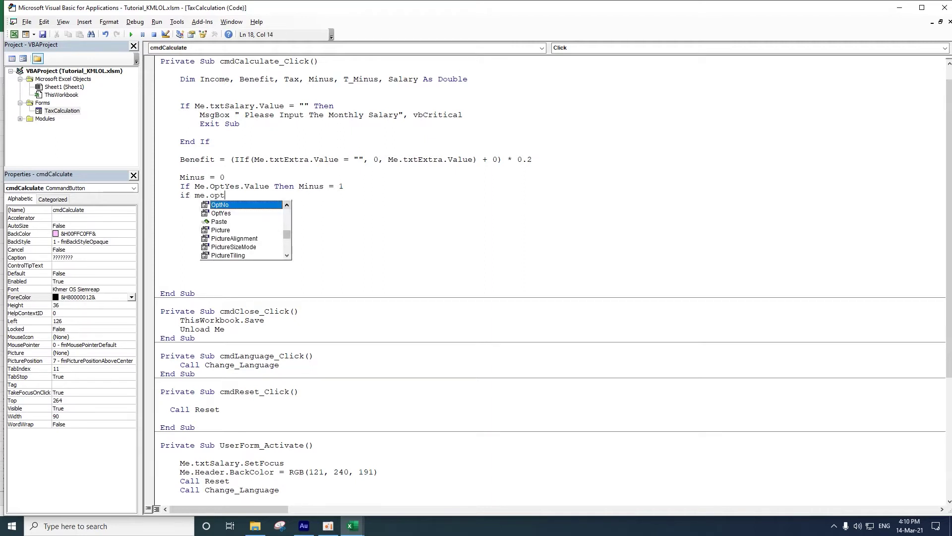
key(Tab)
text(.v)
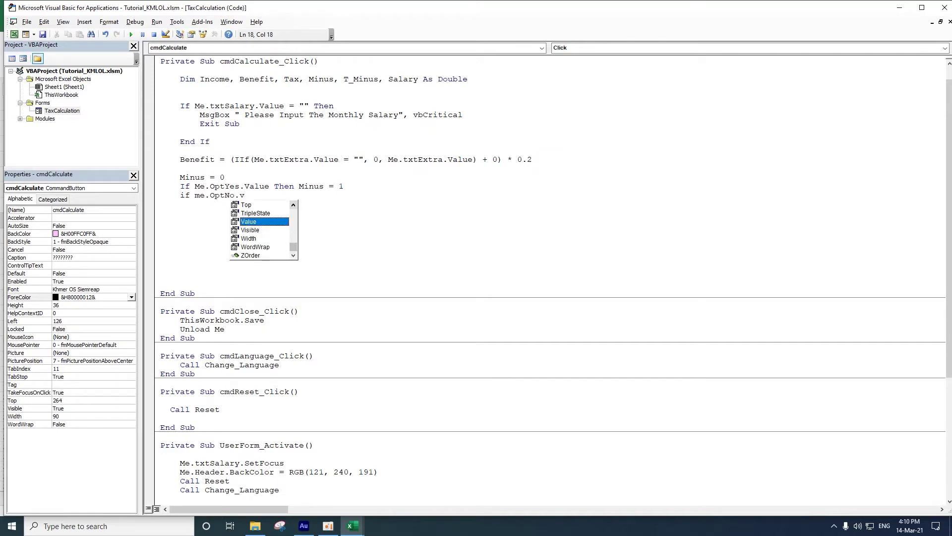
key(Tab)
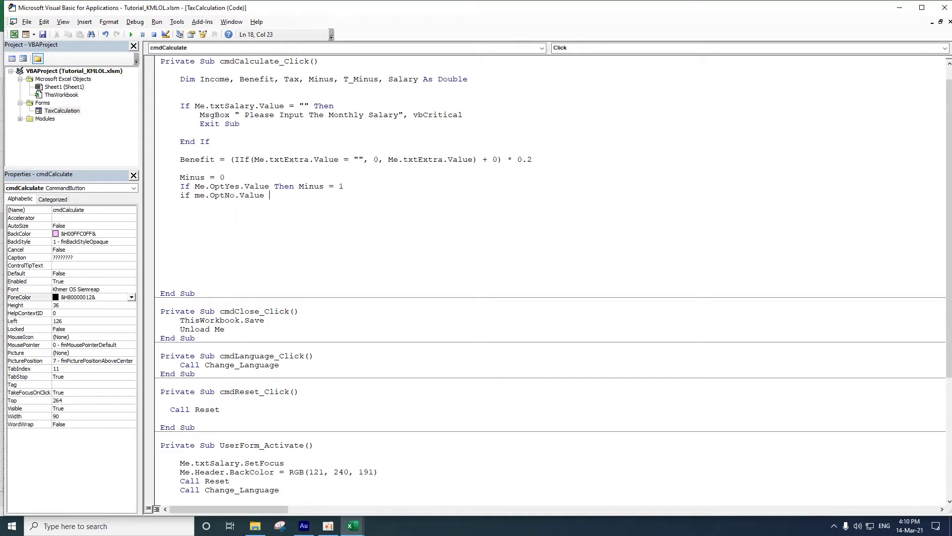
text(thenmin)
text(us)
text(=0)
key(Return)
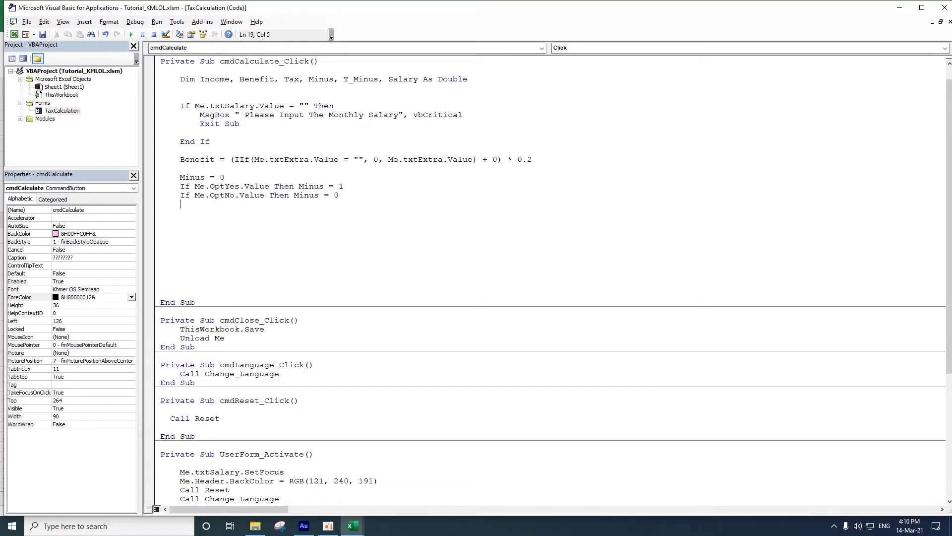
text(m)
text(inus)
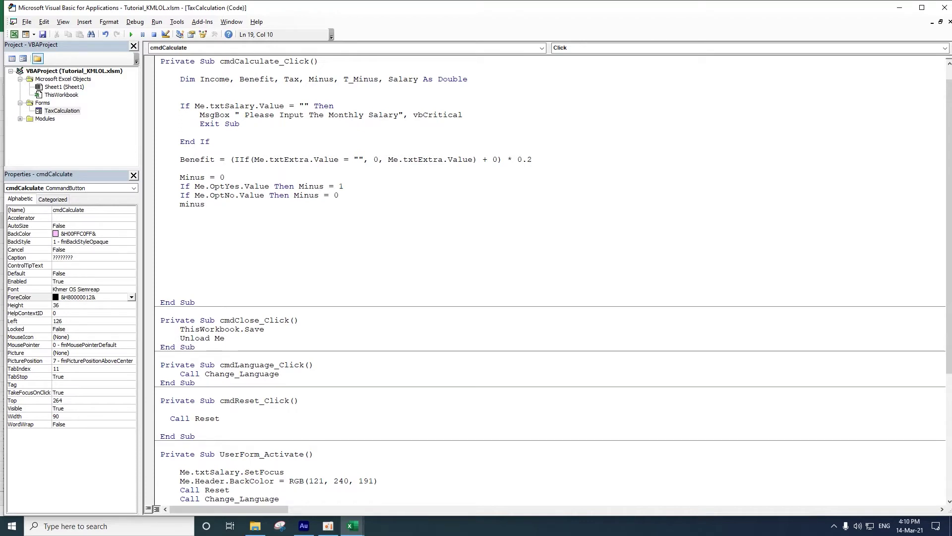
text(=)
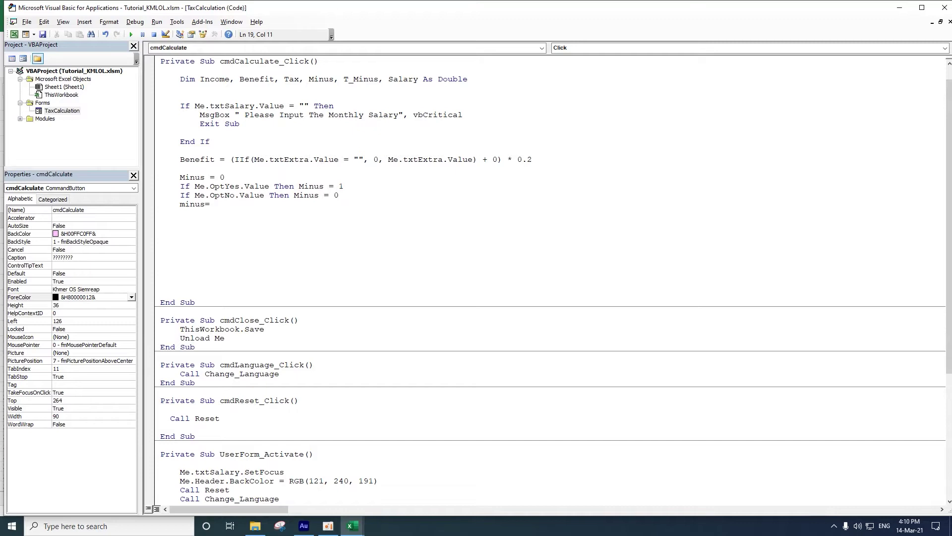
text(()
text(iif)
text(()
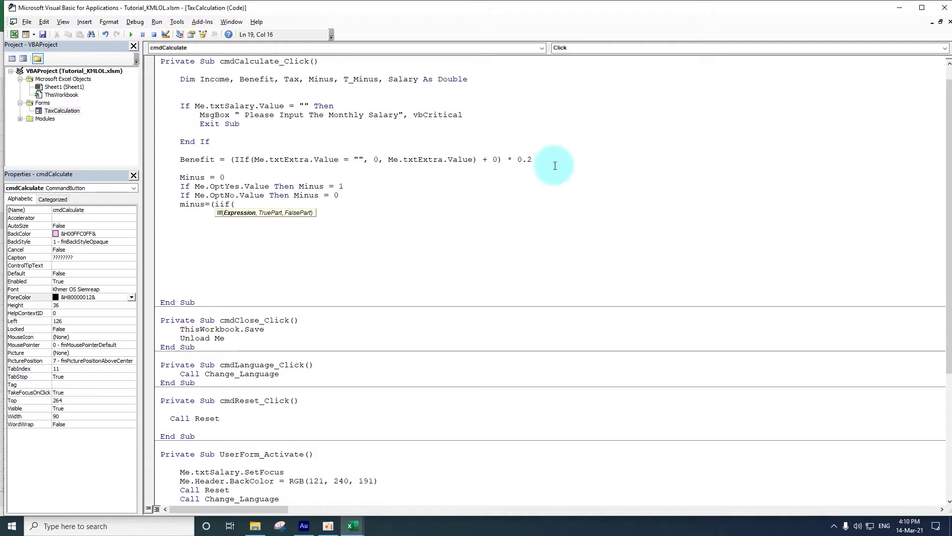
text(me.)
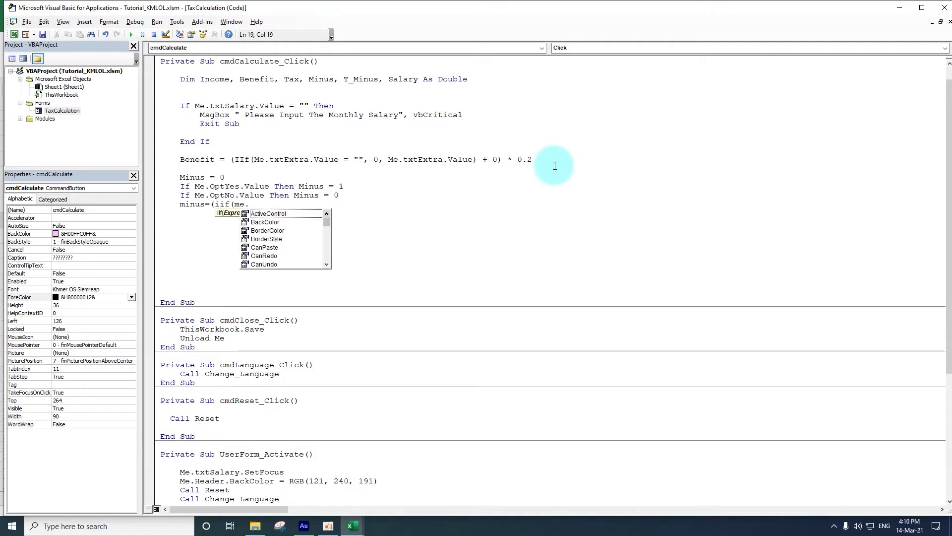
text(txt)
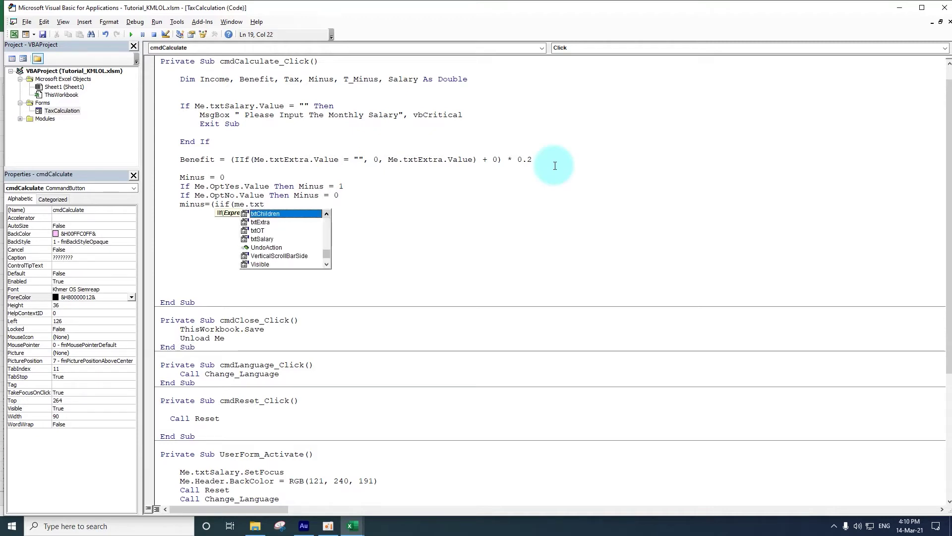
- Complete Minus = (IIf(Me.txtChildren.Value = "", 0, Me.txtChildren.Value) + 0) + Minus and type T_Minus = Minus * 150000
key(Tab)
text(.v)
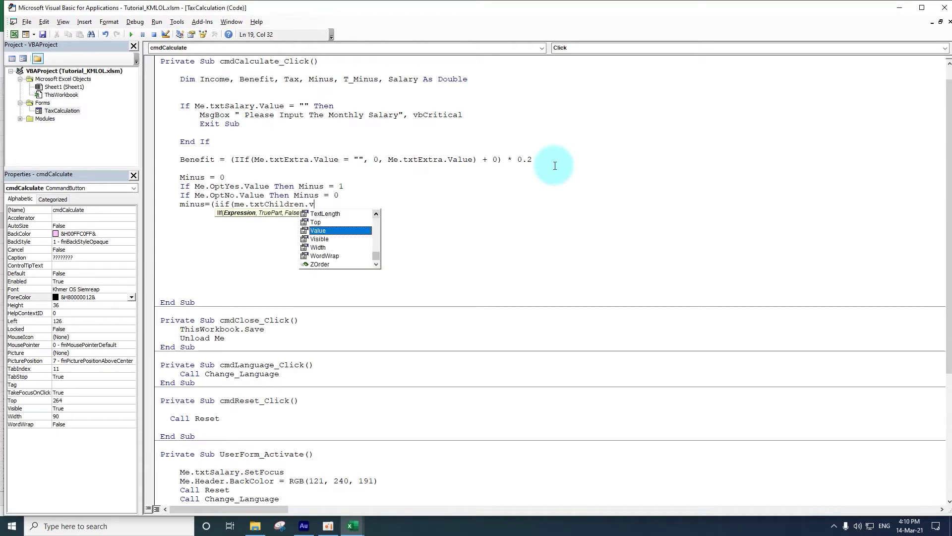
key(Tab)
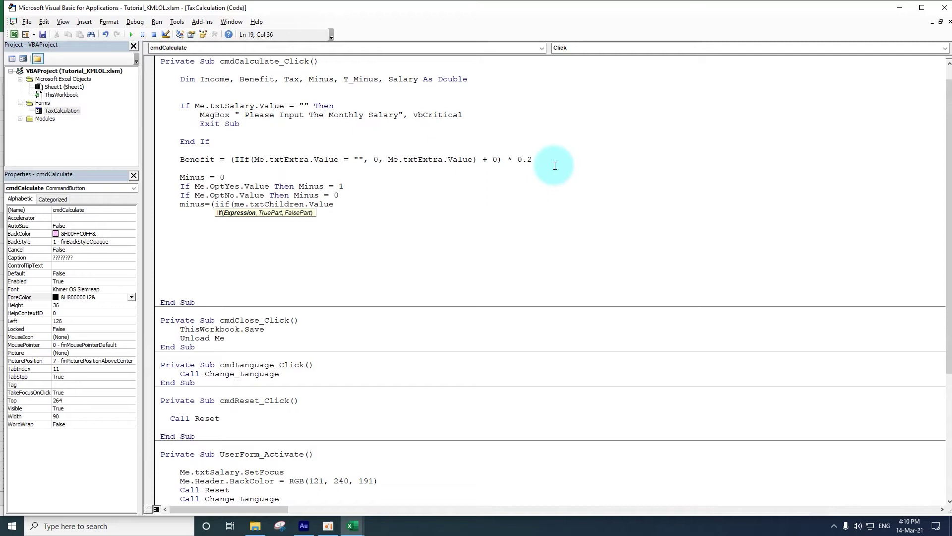
text(=)
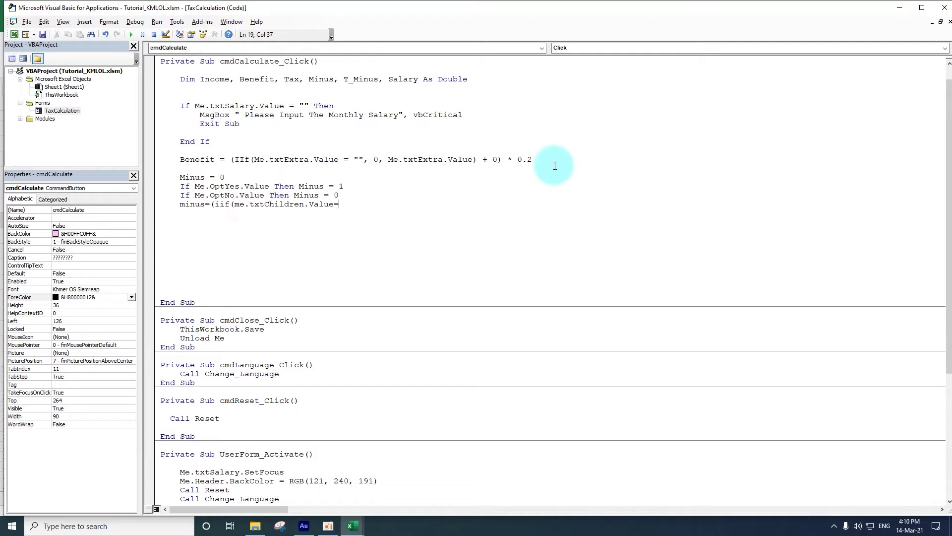
text("",)
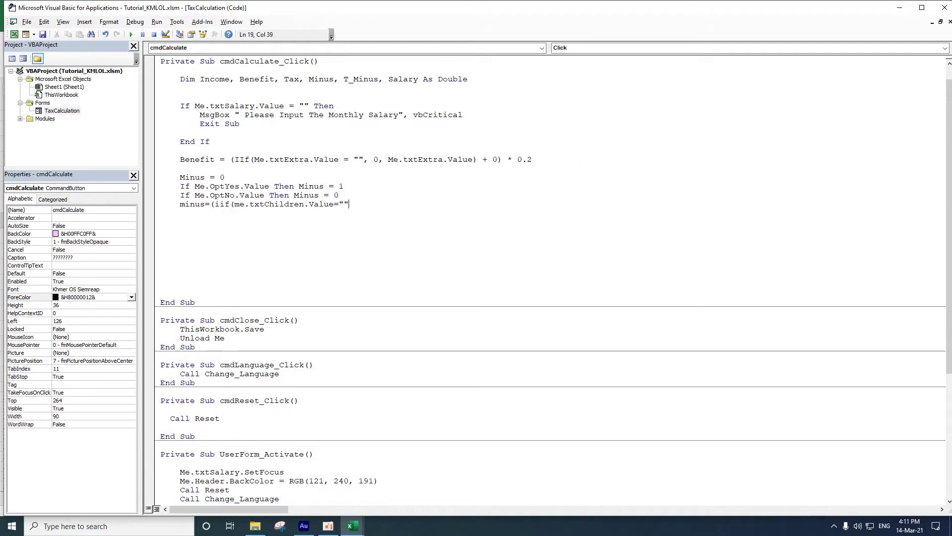
text(0.)
key(BackSpace)
text(,)
text(me.)
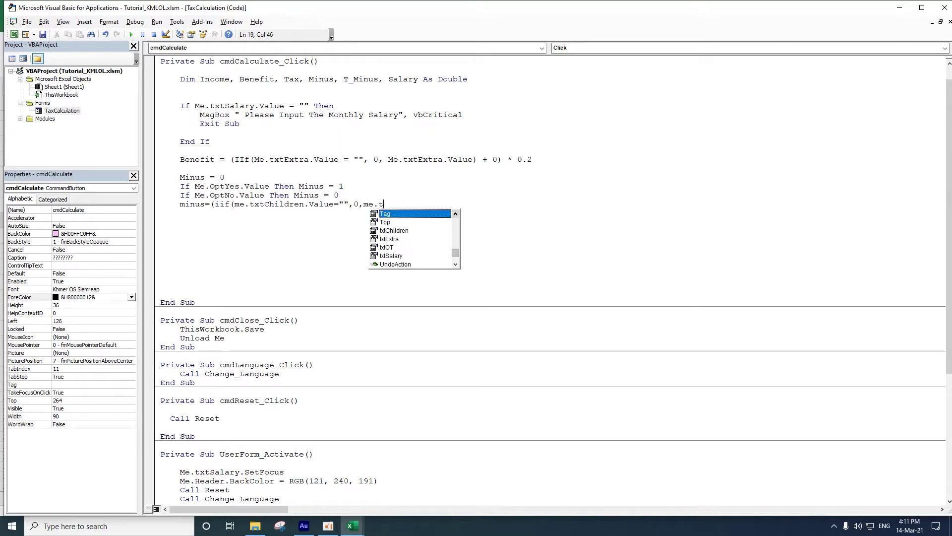
text(txt)
key(Tab)
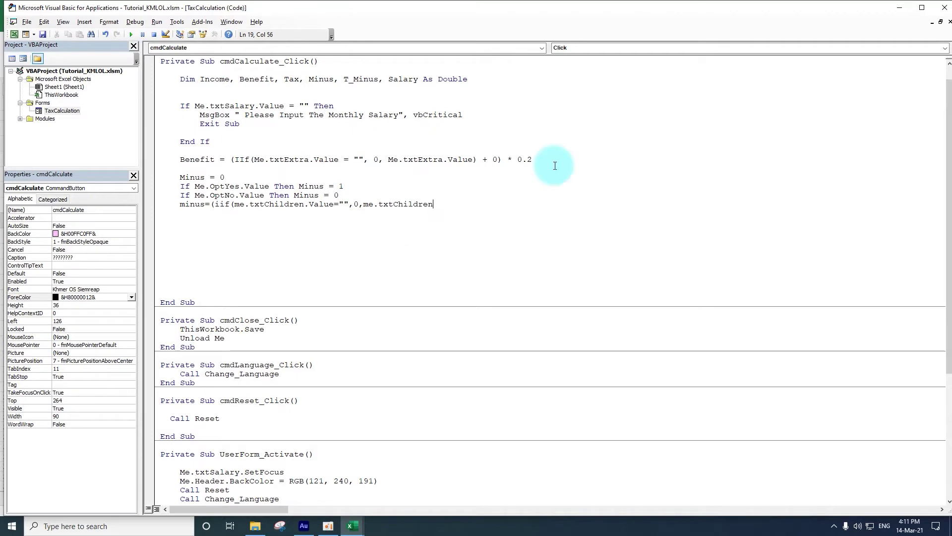
text(.va)
key(Tab)
text()+0)
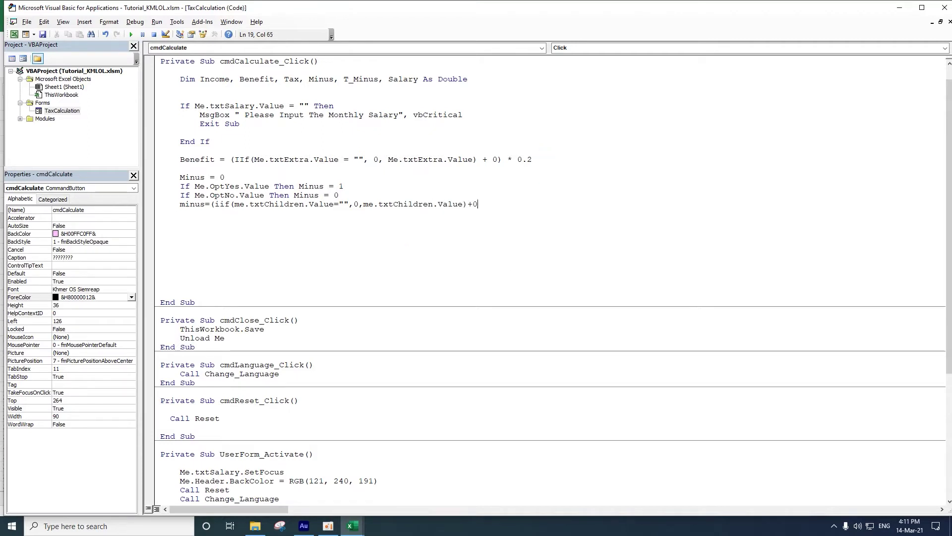
text()+)
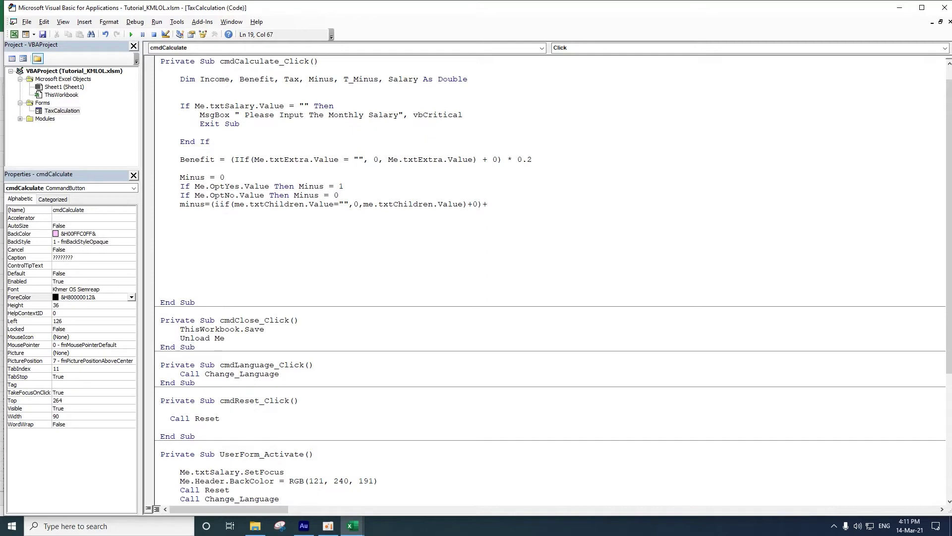
text(mi)
text(nus)
key(Return)
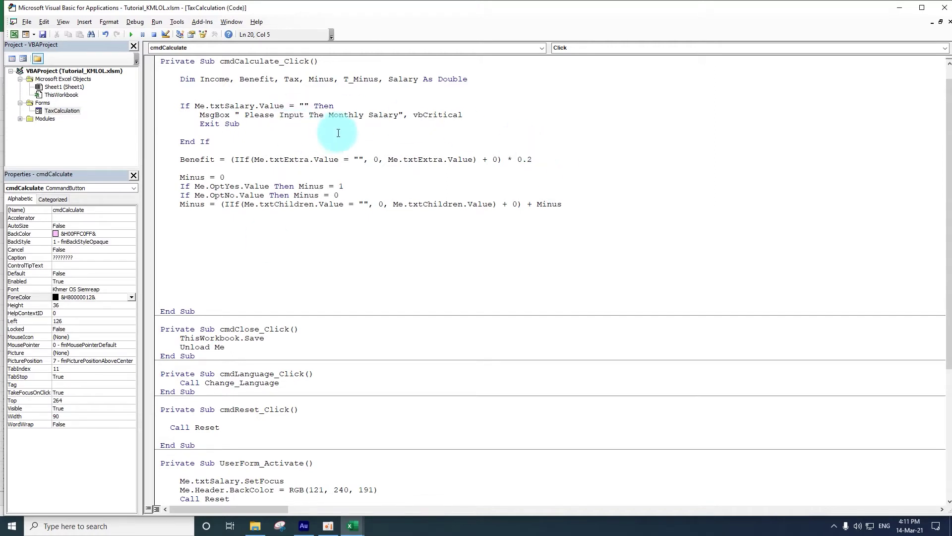
text(T_)
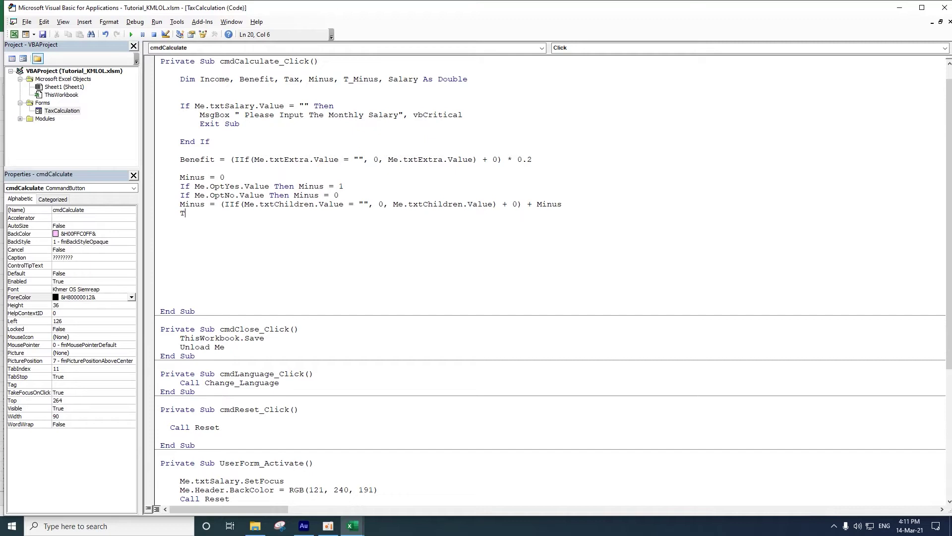
text(m)
text(inus=)
text(minus)
text(*15000)
text(0)
- Finish the T_Minus = Minus * 150000 line, leave blank lines, and start typing income
key(Return)
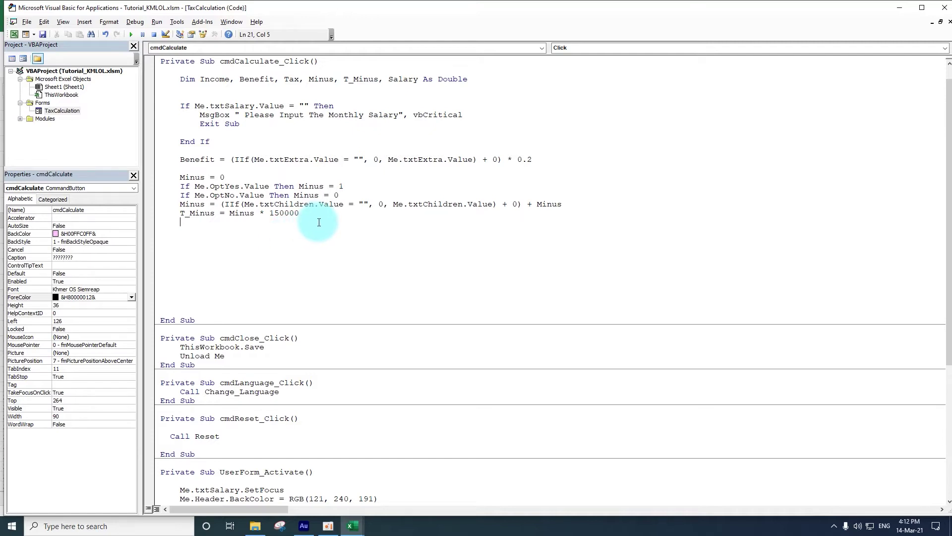
key(Return)
key(Return)
key(Up)
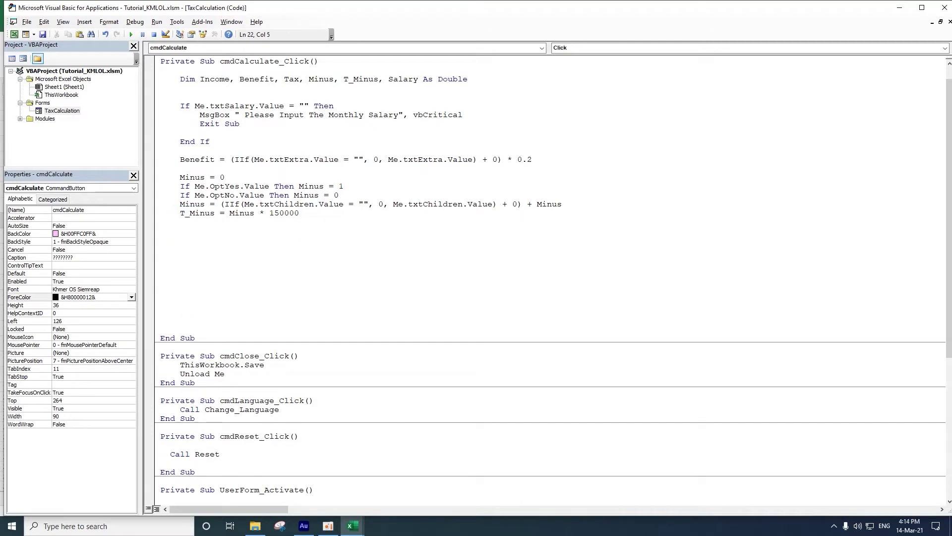
text(incom)
text(e=)
double_click(69, 109)
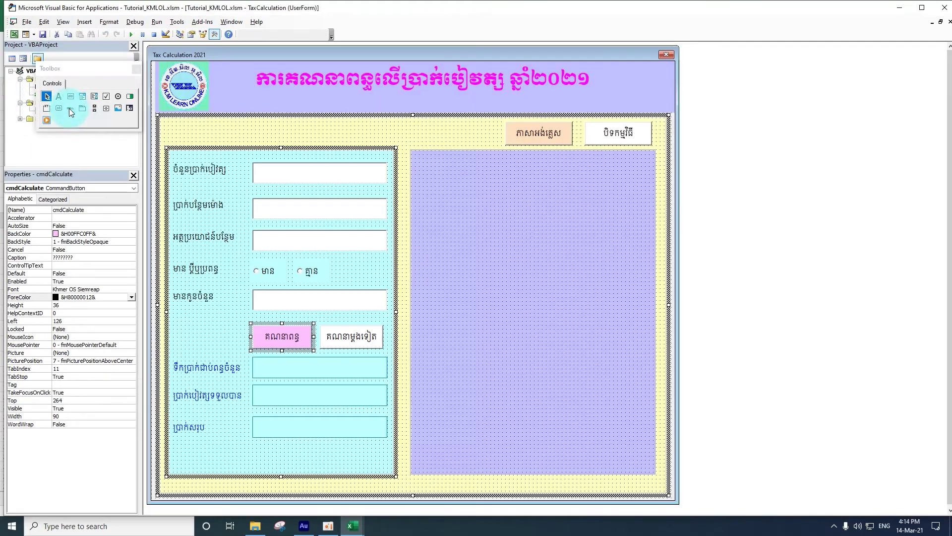
click(274, 174)
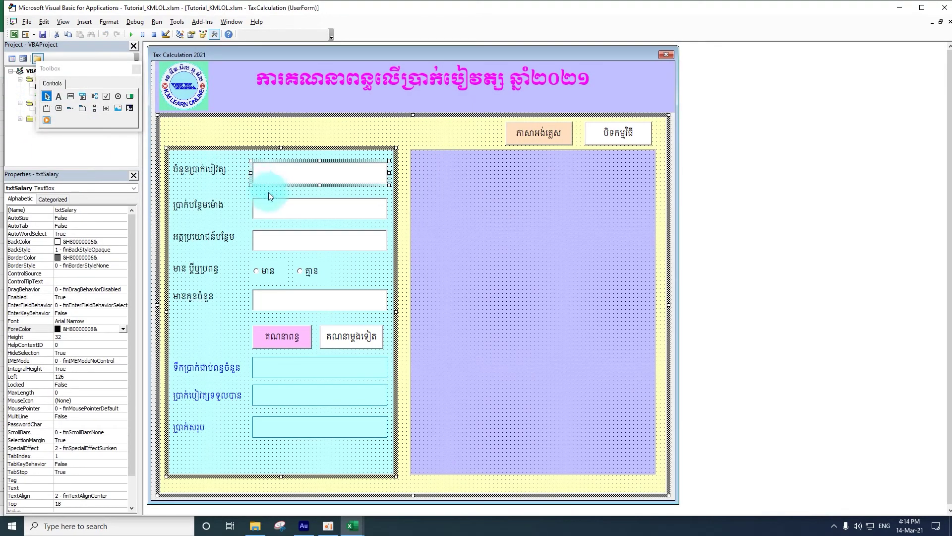
click(272, 208)
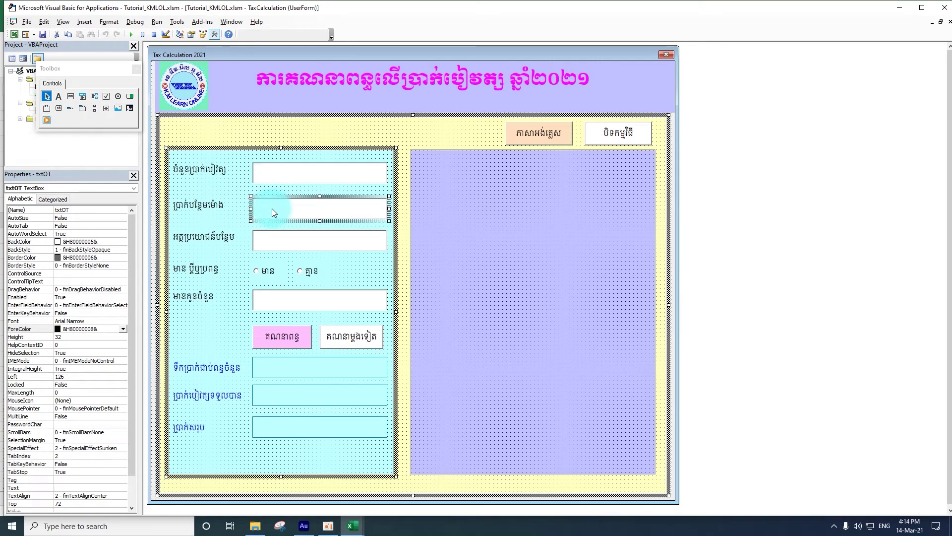
click(290, 244)
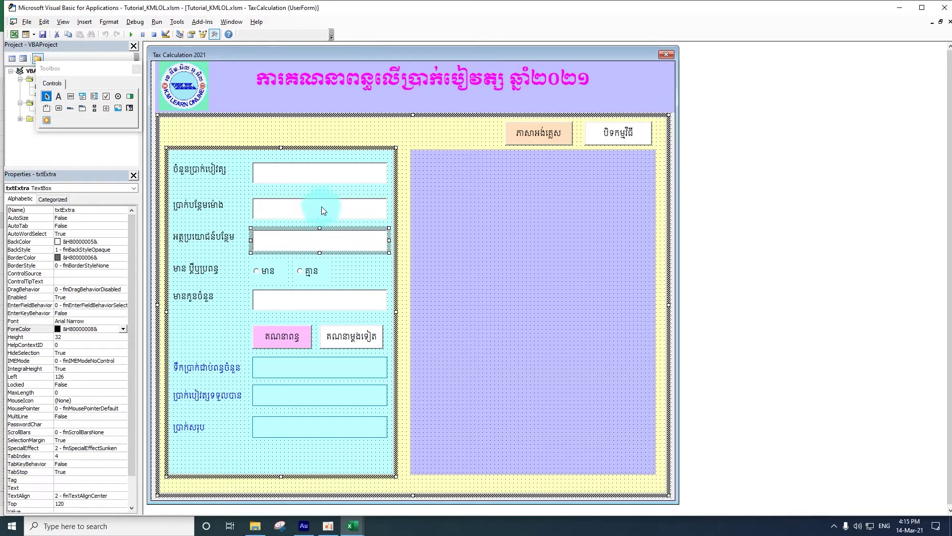
click(323, 174)
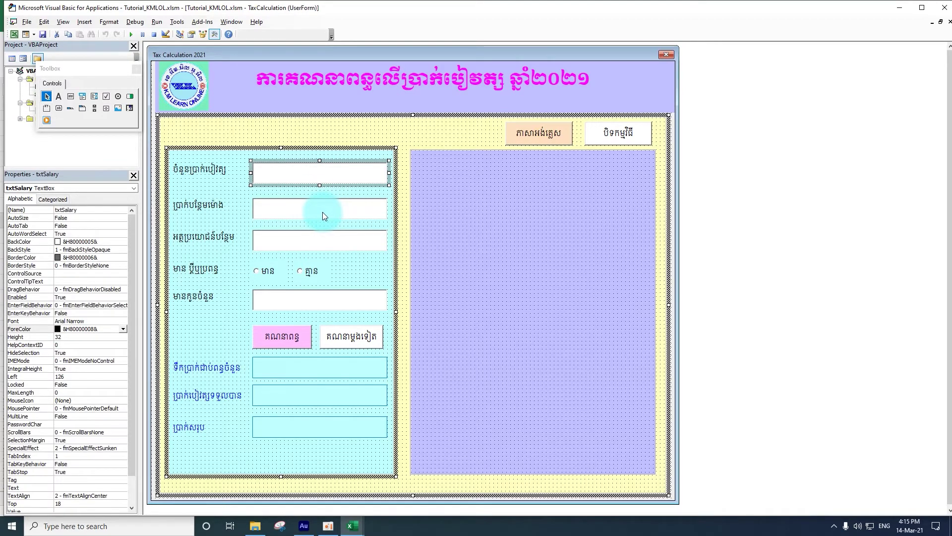
click(297, 209)
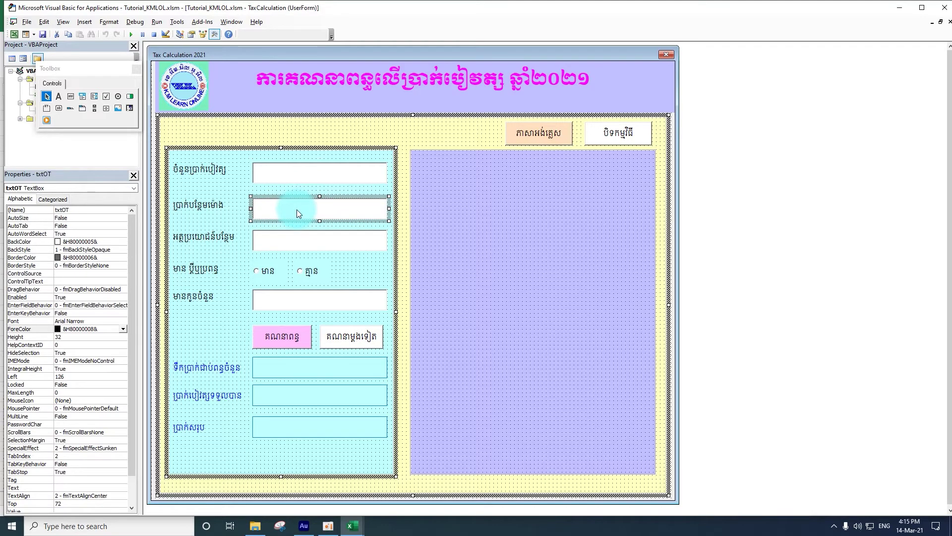
click(301, 245)
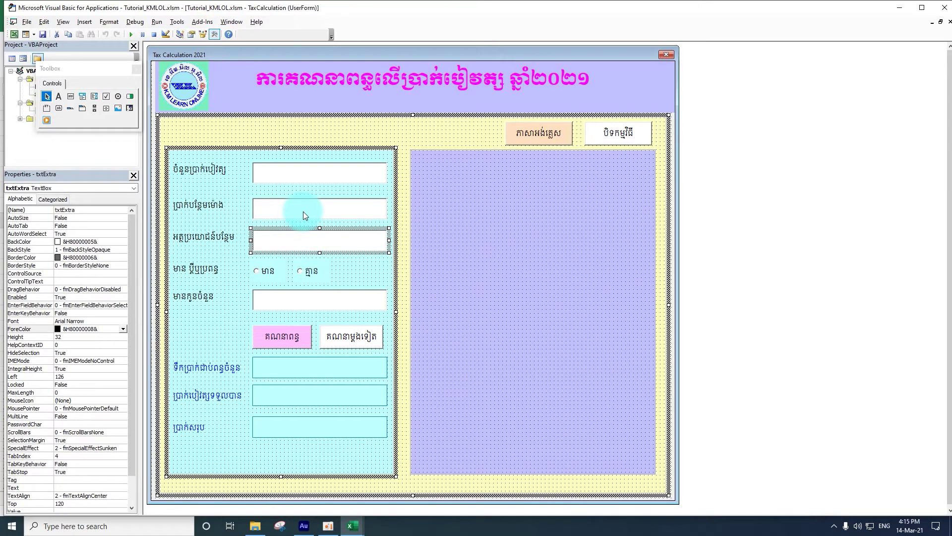
click(278, 208)
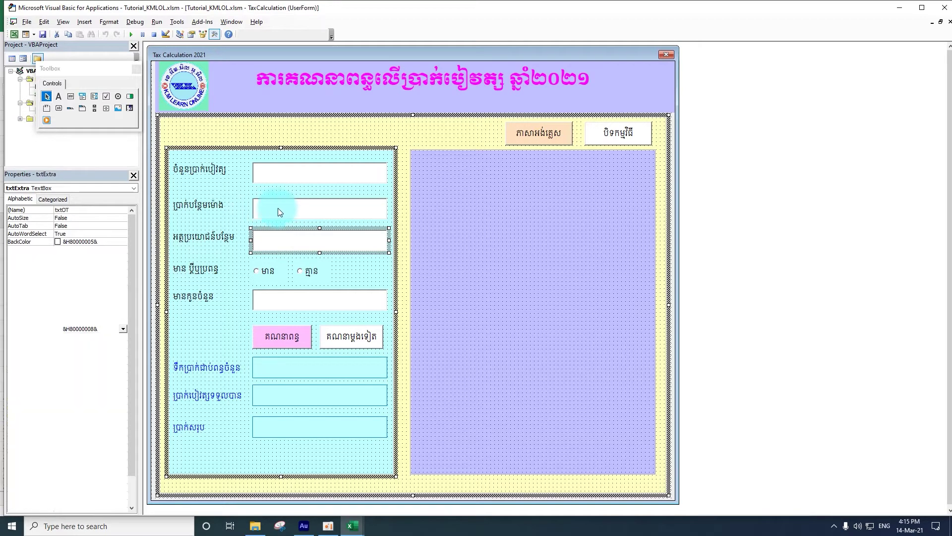
click(307, 175)
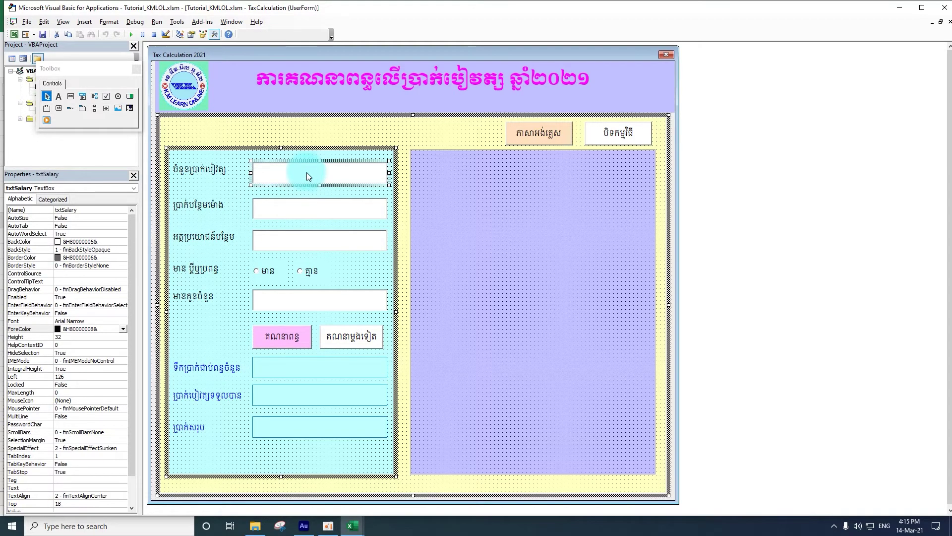
- Copy the txtChildren IIf expression and paste it after Income =
double_click(292, 340)
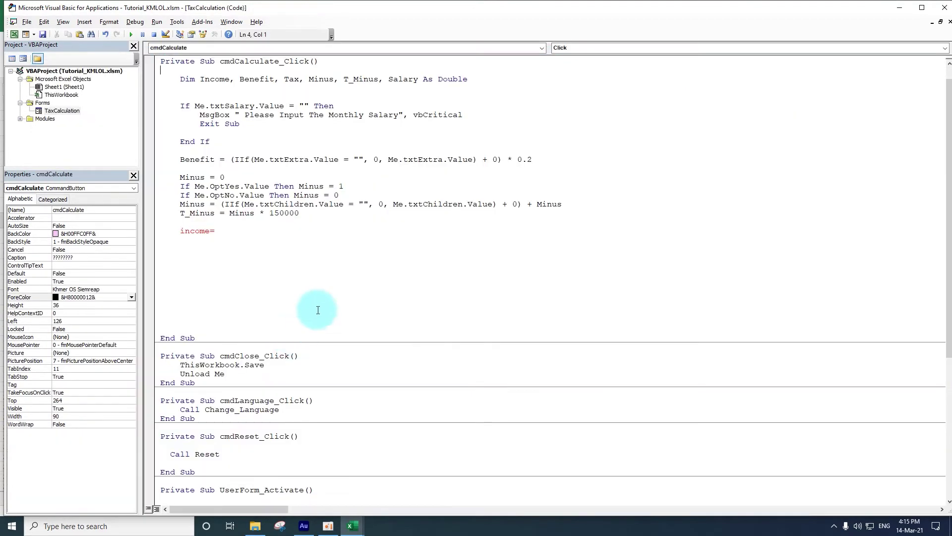
click(226, 228)
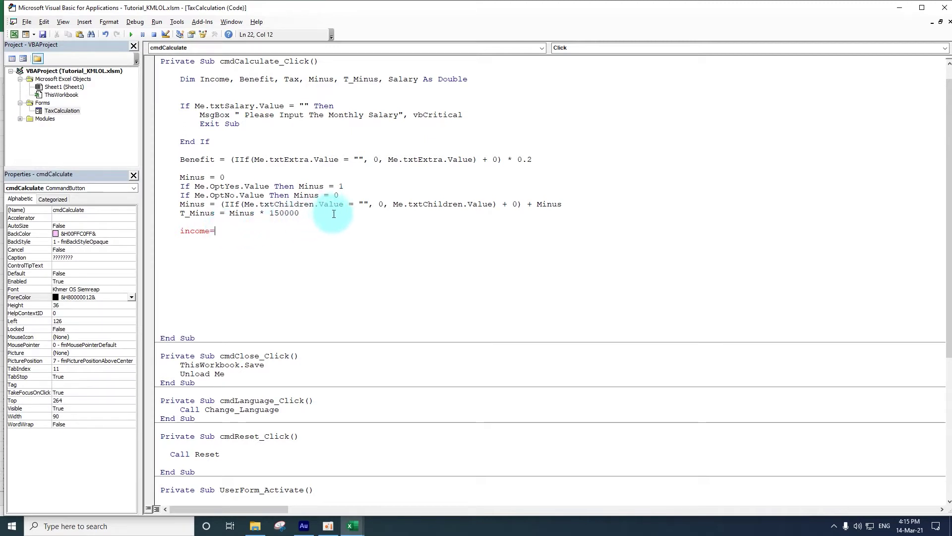
mouse_move(222, 205)
mouse_down()
mouse_move(482, 214)
mouse_move(499, 205)
mouse_up()
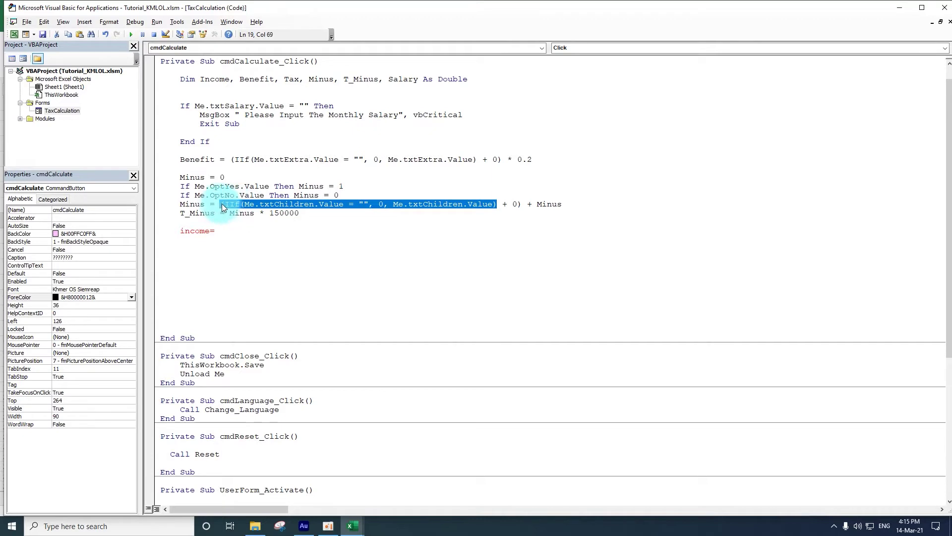
drag(221, 204, 521, 206)
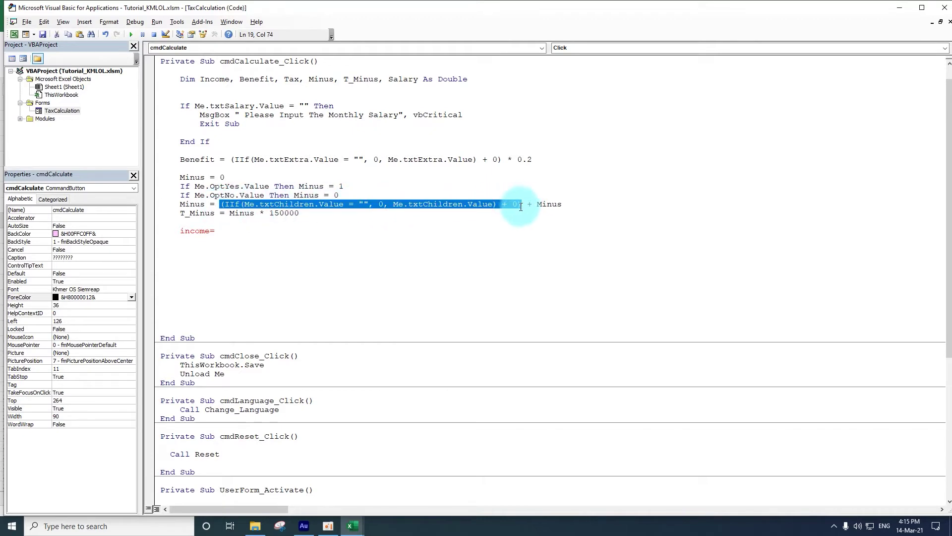
key(ctrl+c)
click(218, 231)
key(ctrl+v)
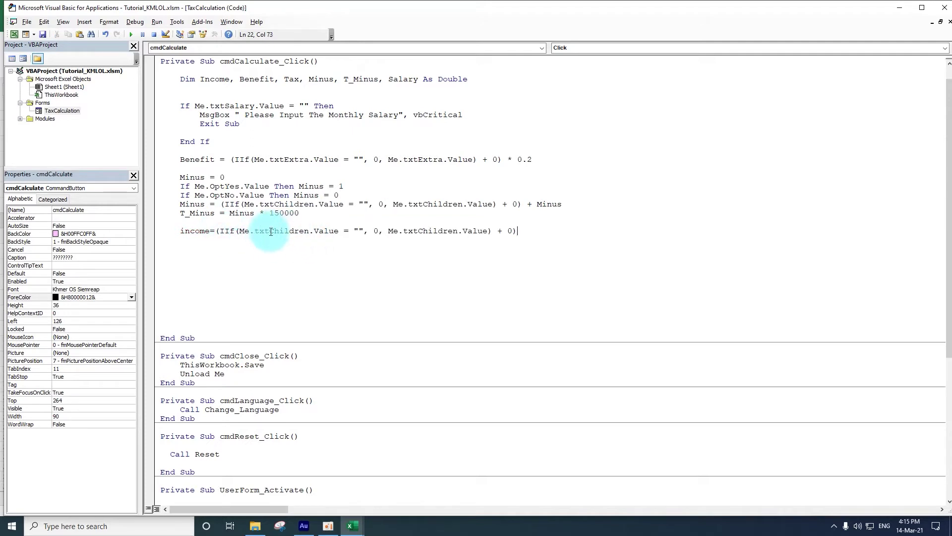
- Change both txtChildren references in the pasted expression to txtSalary
drag(270, 231, 307, 233)
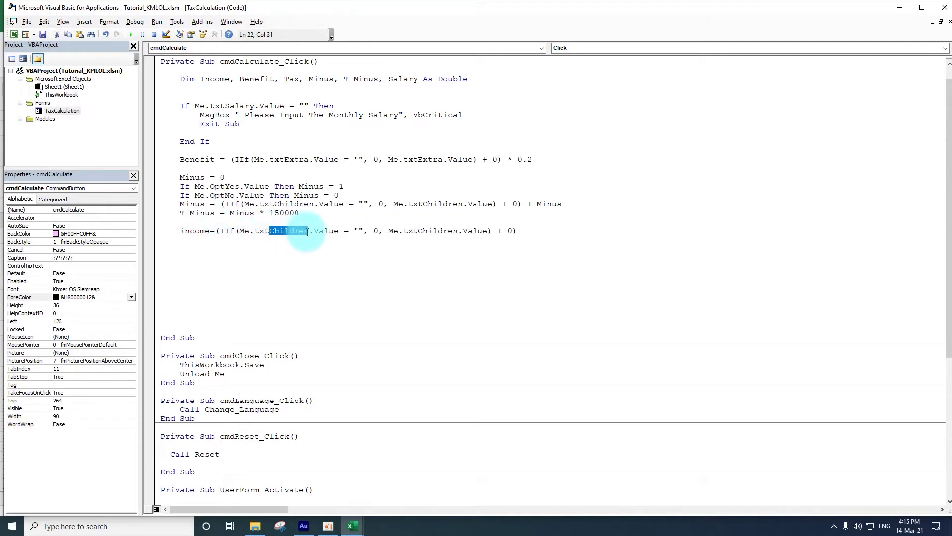
text(ds)
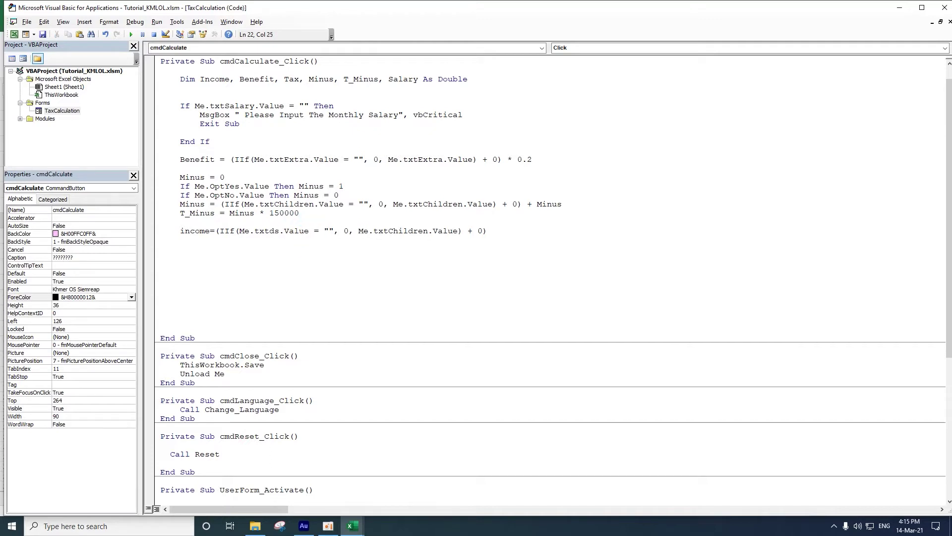
key(BackSpace)
key(BackSpace)
text(sa)
text(lary)
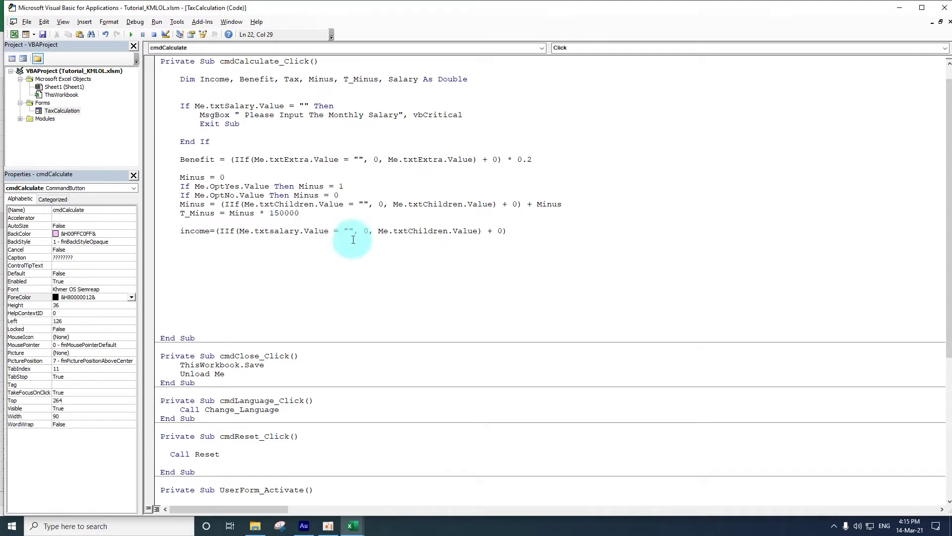
click(399, 259)
drag(419, 231, 457, 231)
text(sa)
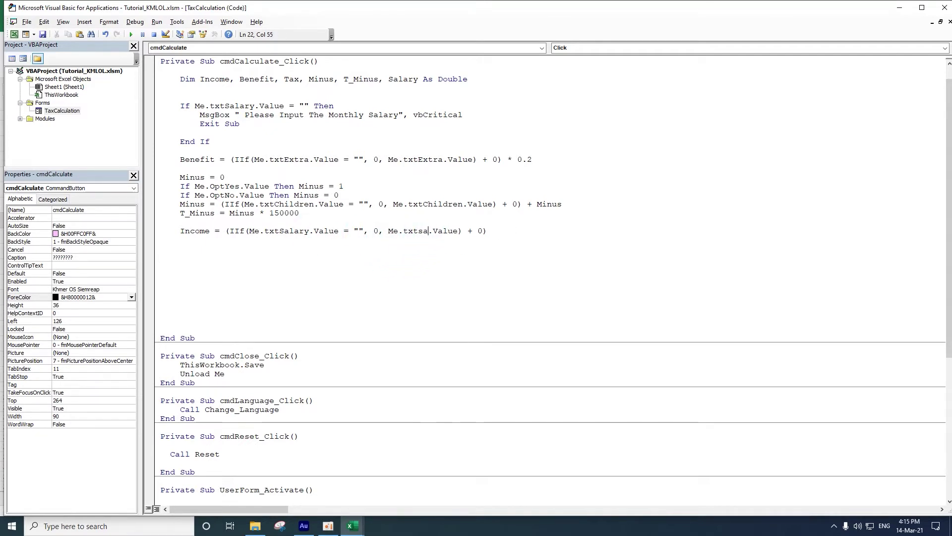
text(lary)
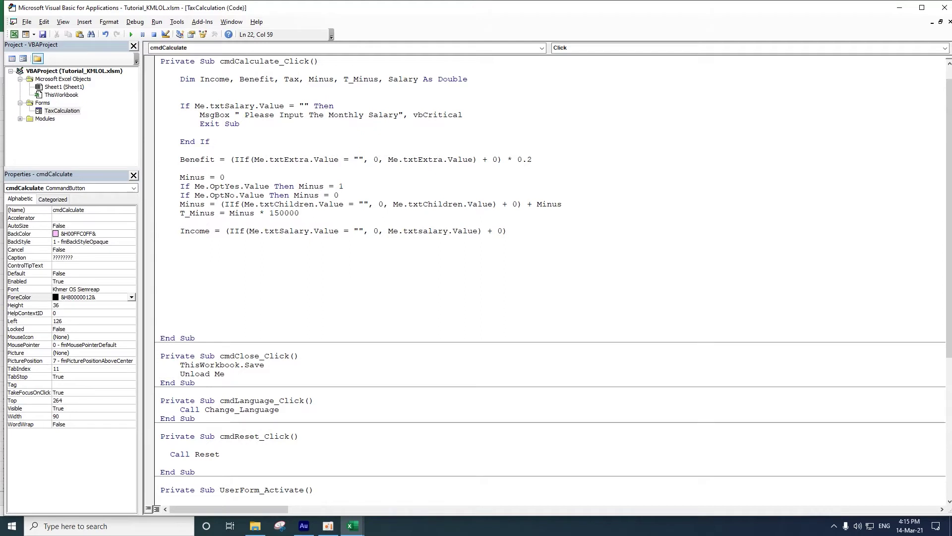
click(511, 232)
text(+)
key(BackSpace)
click(489, 248)
- Append + and a second copy of the expression using txtOT instead of txtSalary
drag(226, 231, 513, 231)
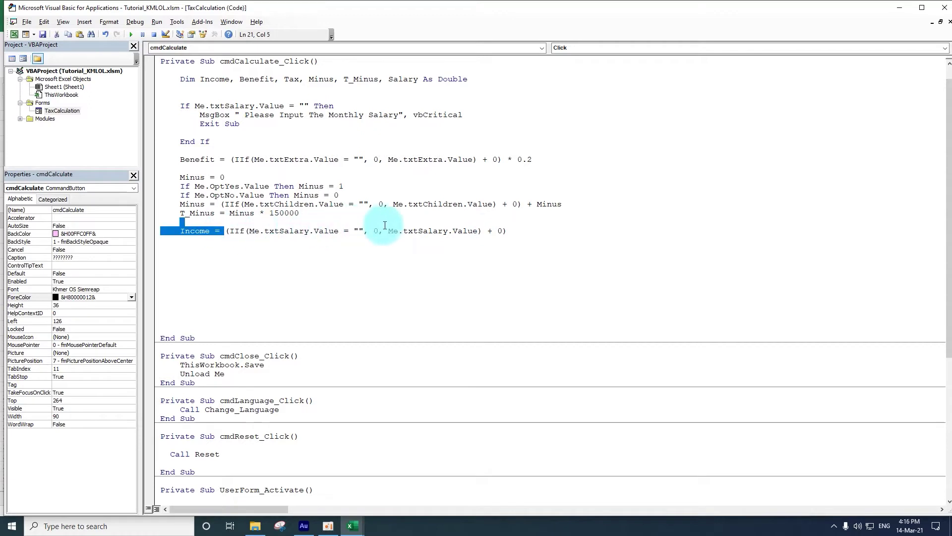
click(512, 232)
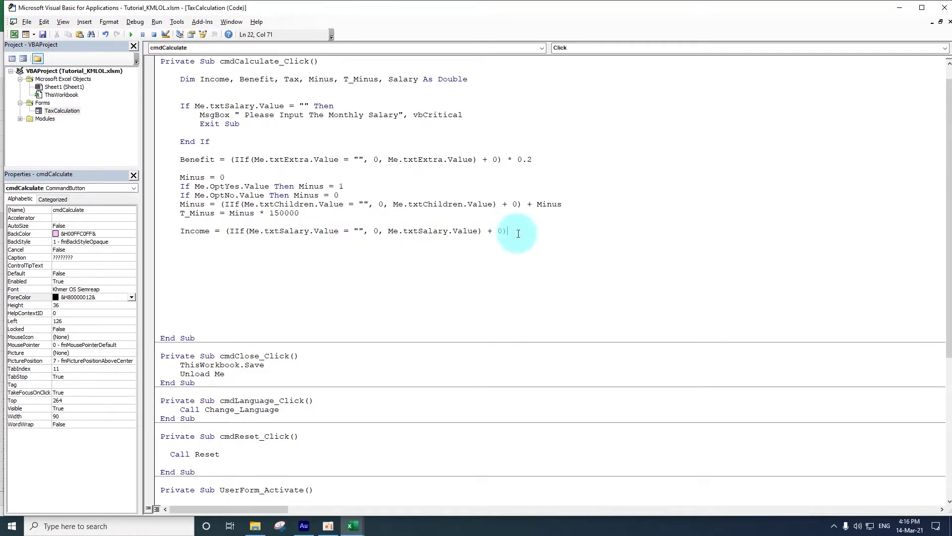
text(+)
key(ctrl+v)
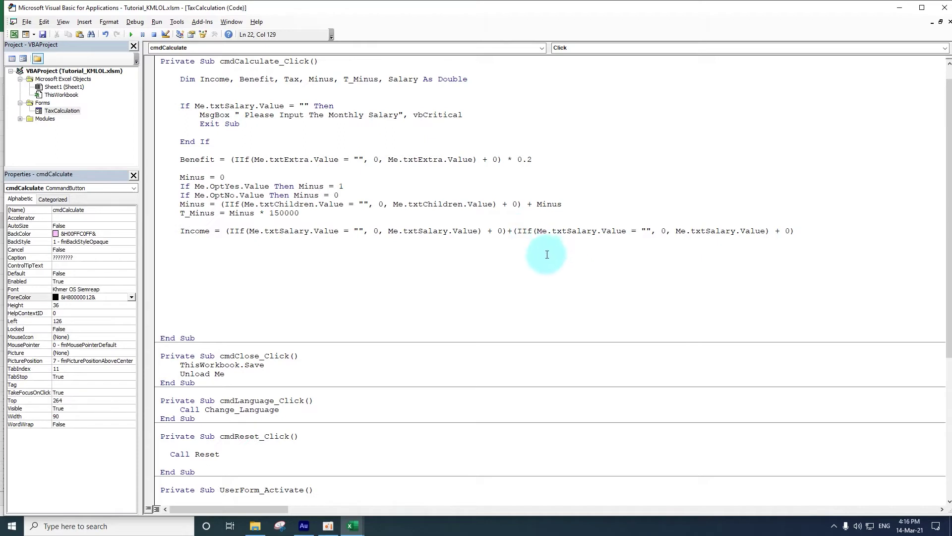
click(568, 230)
drag(568, 230, 597, 231)
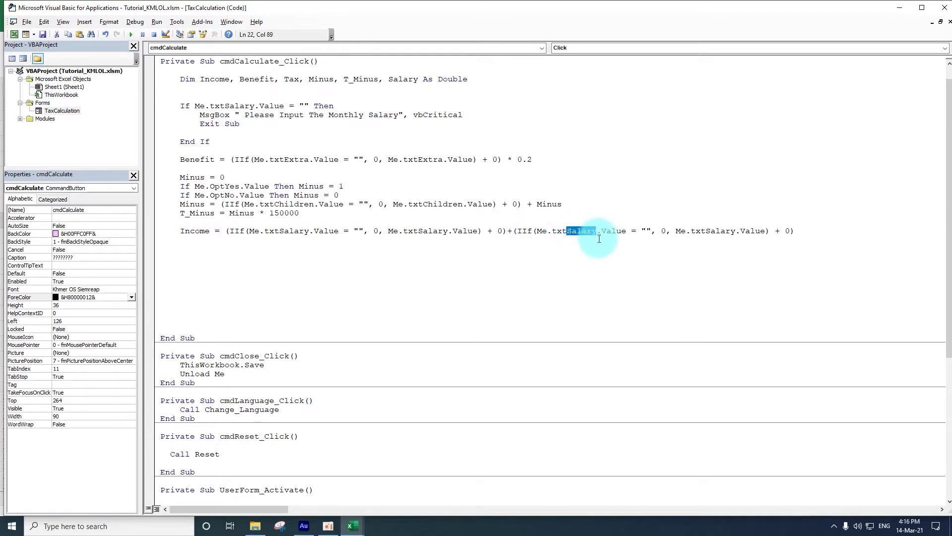
text(ot)
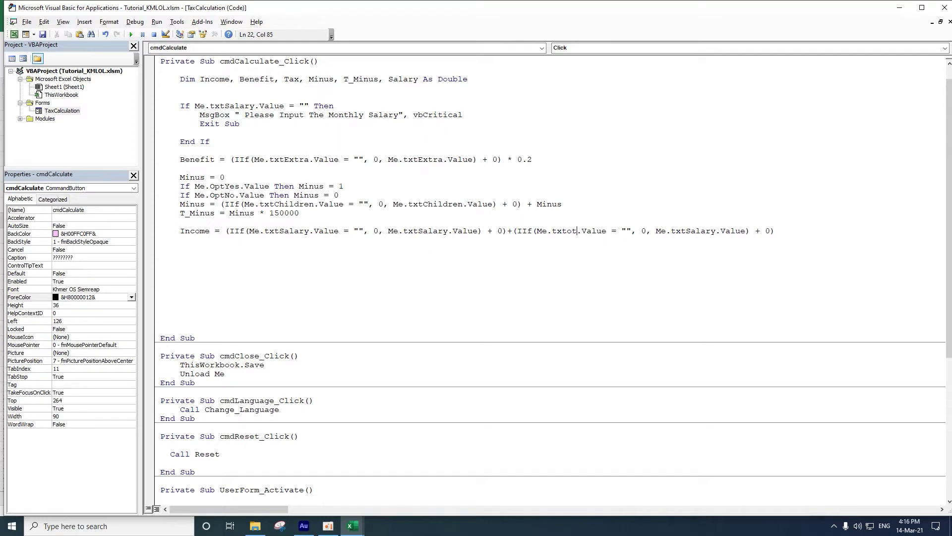
click(654, 268)
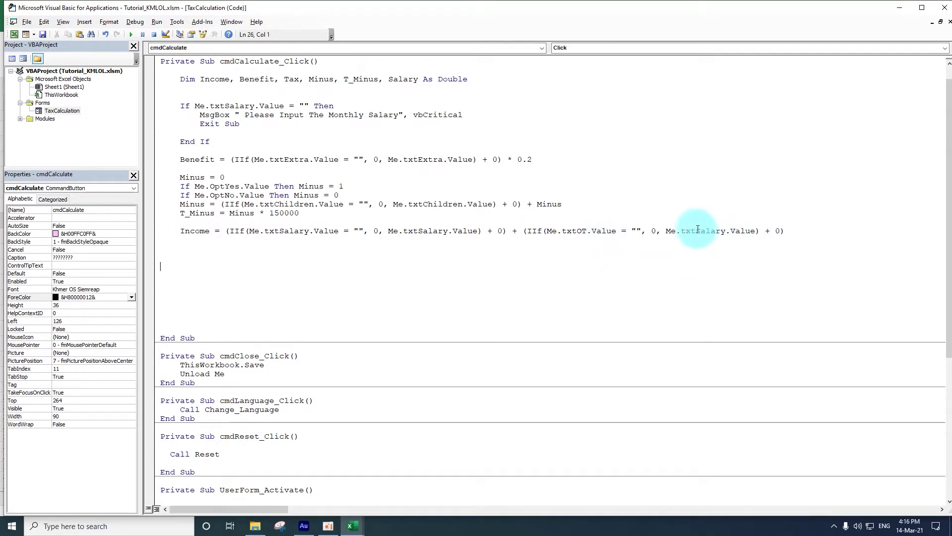
drag(696, 230, 727, 230)
text(ot)
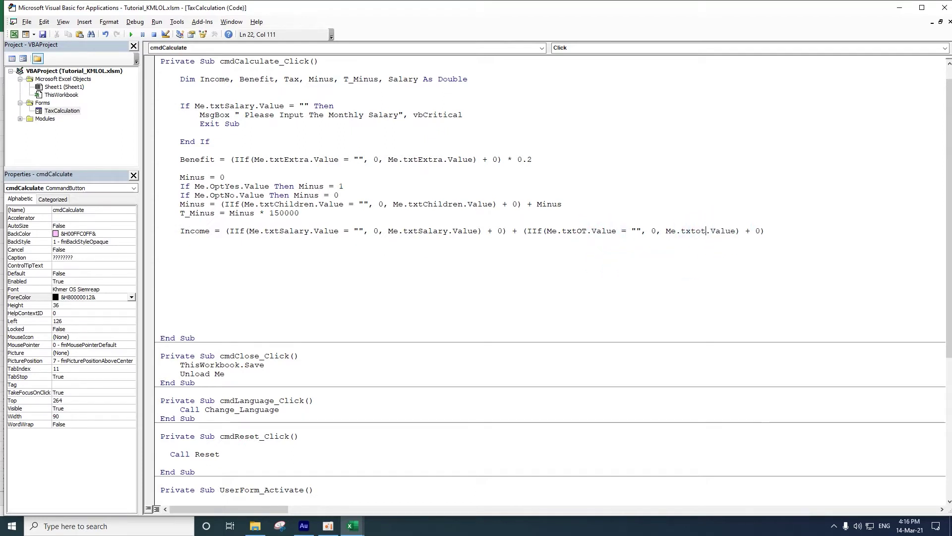
click(683, 278)
click(773, 231)
key(Return)
key(Return)
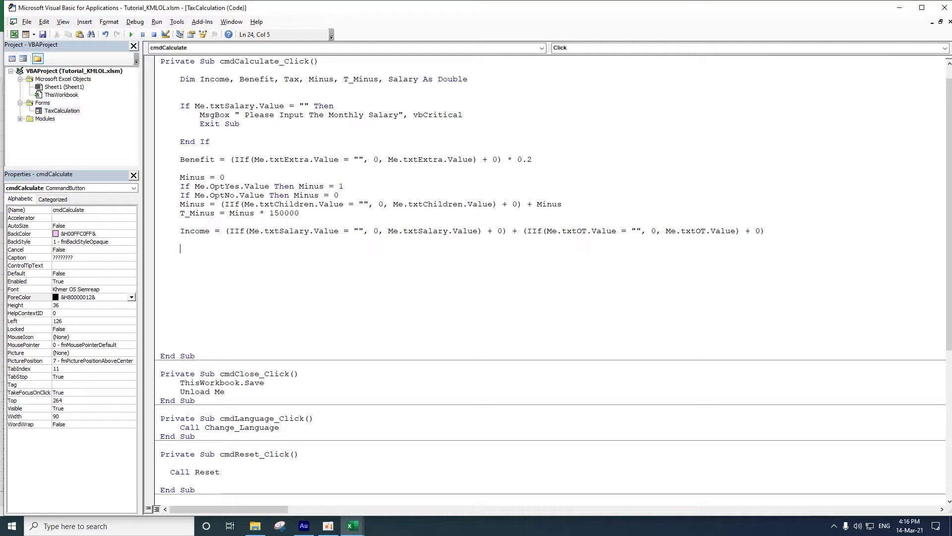
- Start Select Case Income with Case Is <= 1300000 setting Tax = 0, then add Case Is <= 2000000
text(sel)
text(ect cas)
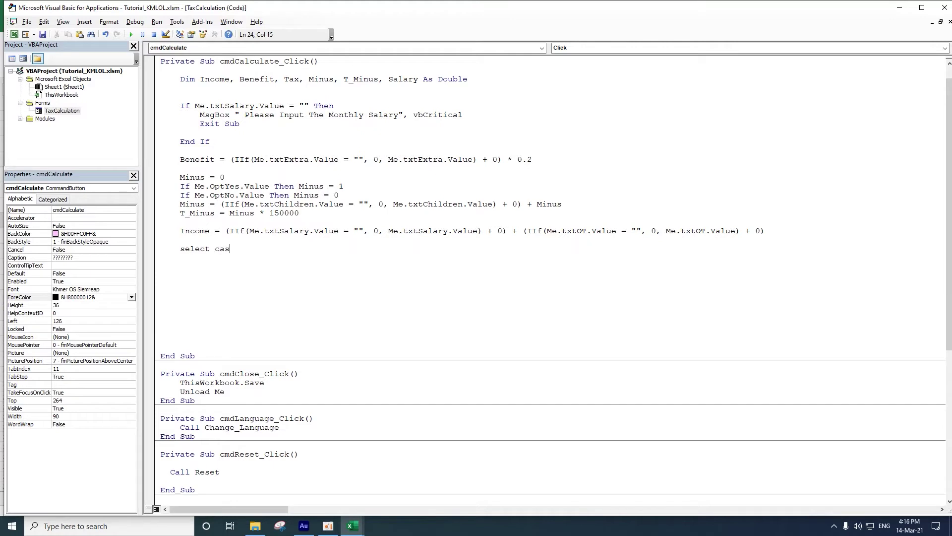
text(e )
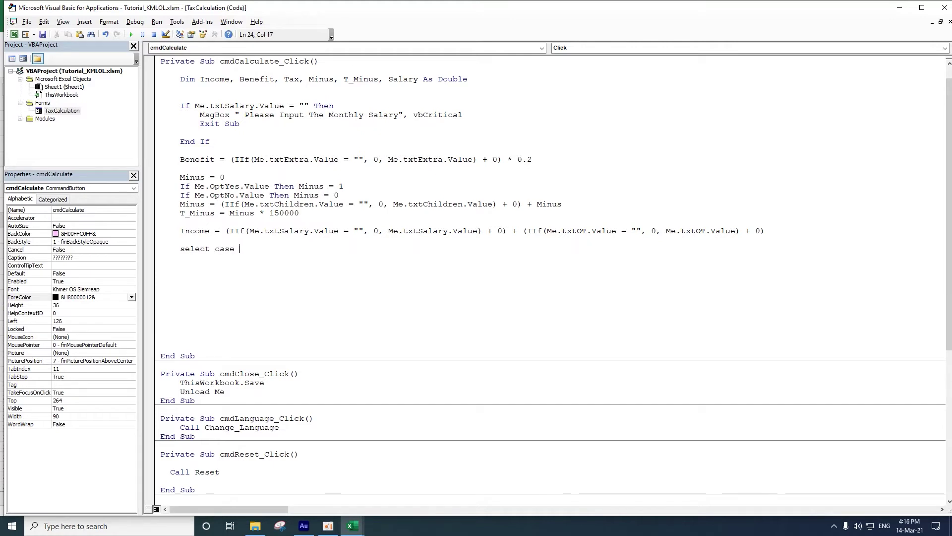
text(income)
key(Return)
key(Return)
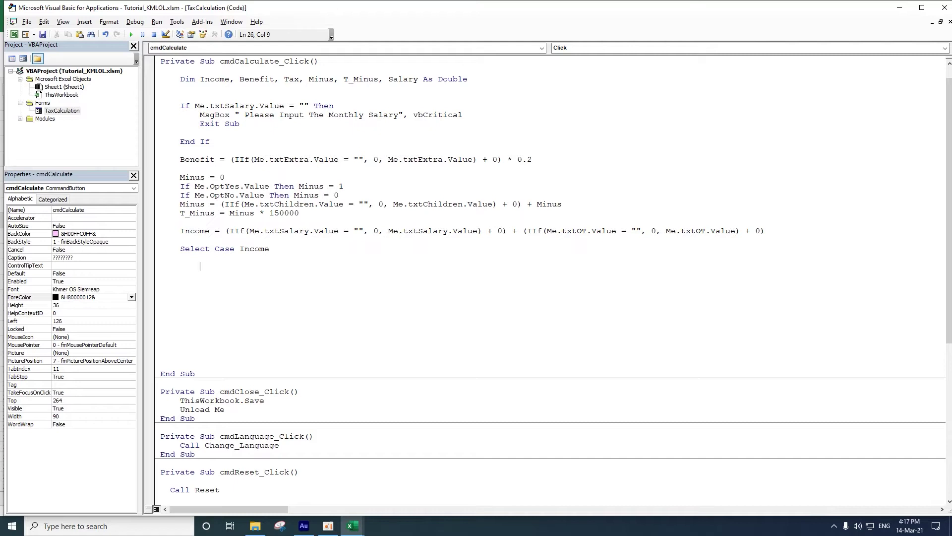
text(case )
text(is )
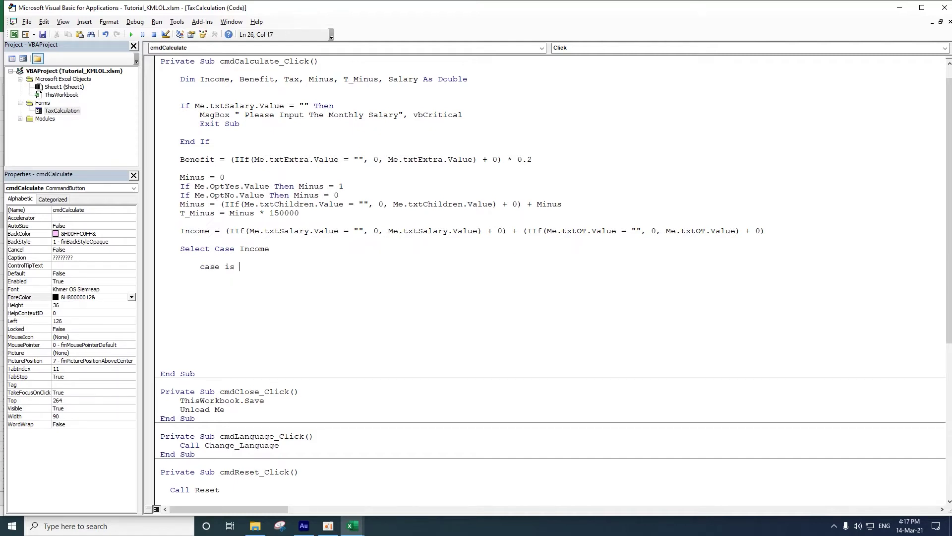
text(<=)
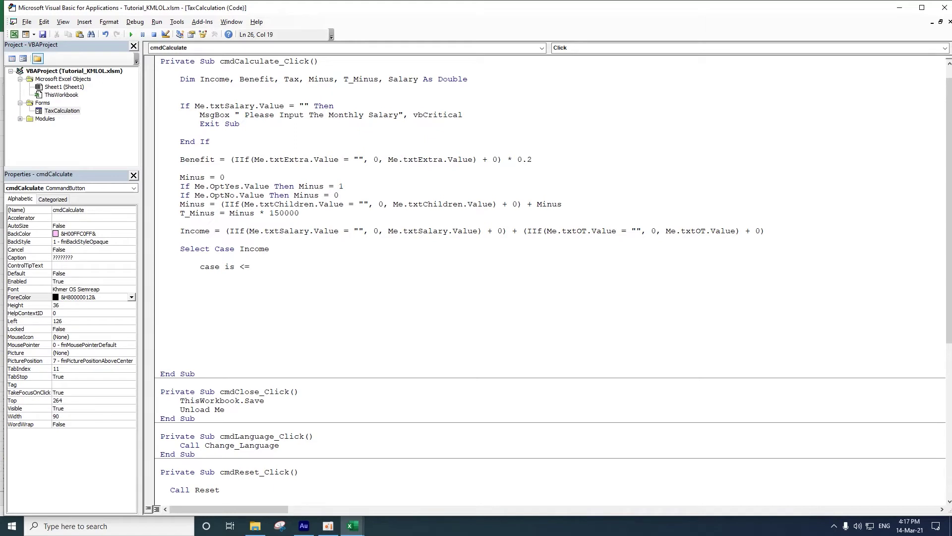
text(13000)
text(00)
key(Return)
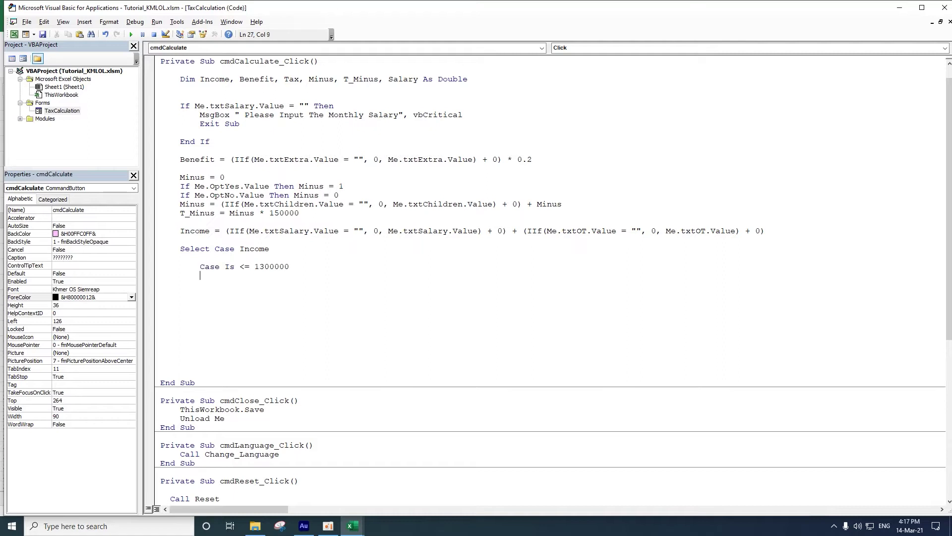
key(Tab)
text(t)
text(ax)
text(=0)
key(Return)
key(BackSpace)
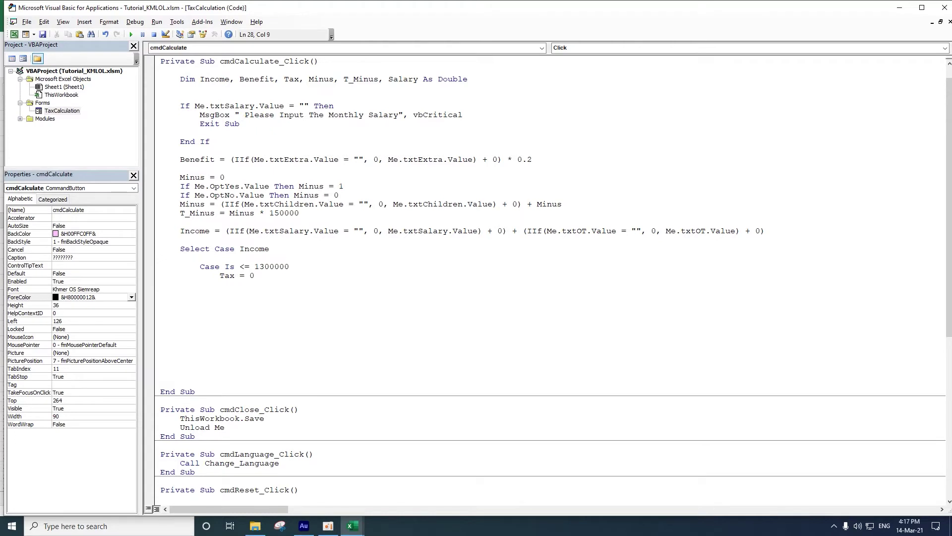
text(cas)
text(e is )
text(<=)
text(2)
text(000)
text(0)
text(00)
- Under the 2000000 case, write Tax = ((Income - T_Minus) * 0.05) - 65000
key(Return)
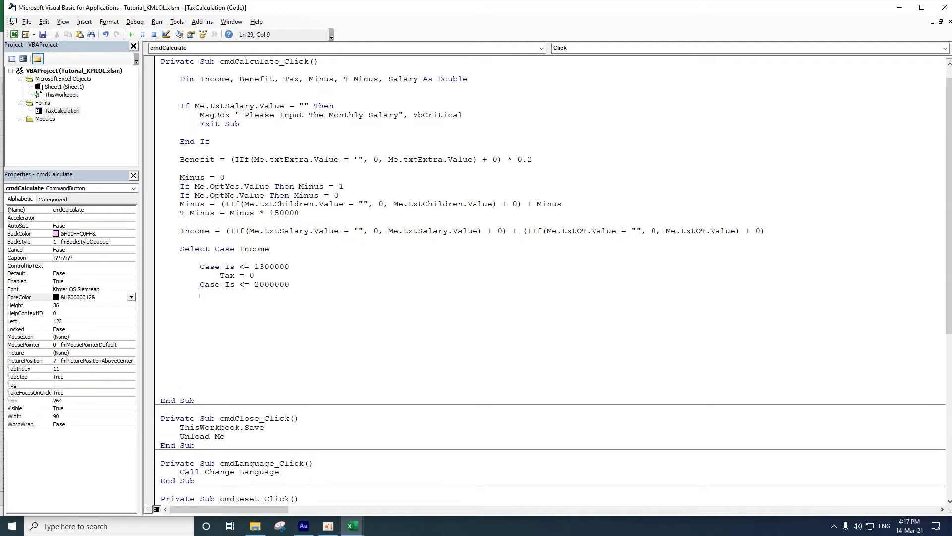
click(274, 285)
click(225, 298)
text(t)
text(z)
text(x)
text(=)
text(()
text(income)
text(-)
text(T)
text(_)
text(minu)
text(s)
text(*)
text(0.05)
click(243, 294)
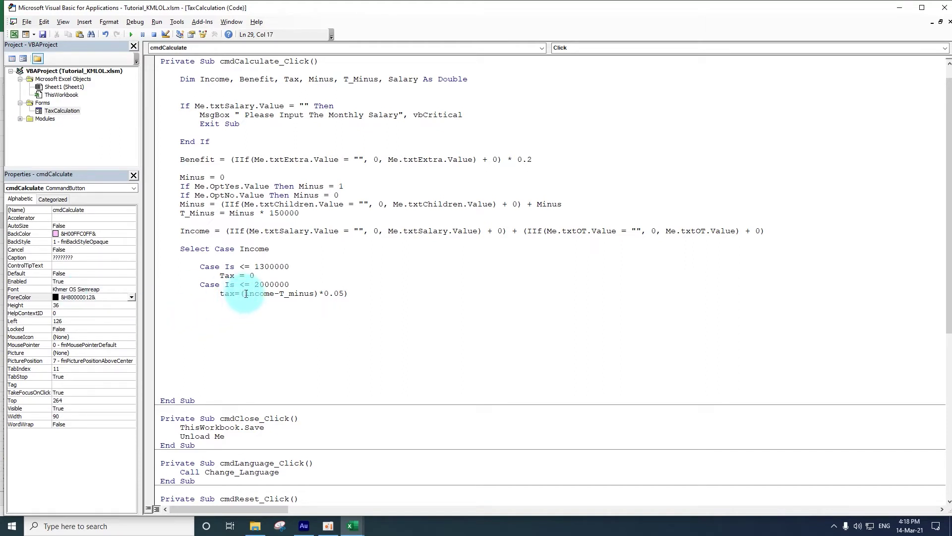
text(()
click(368, 294)
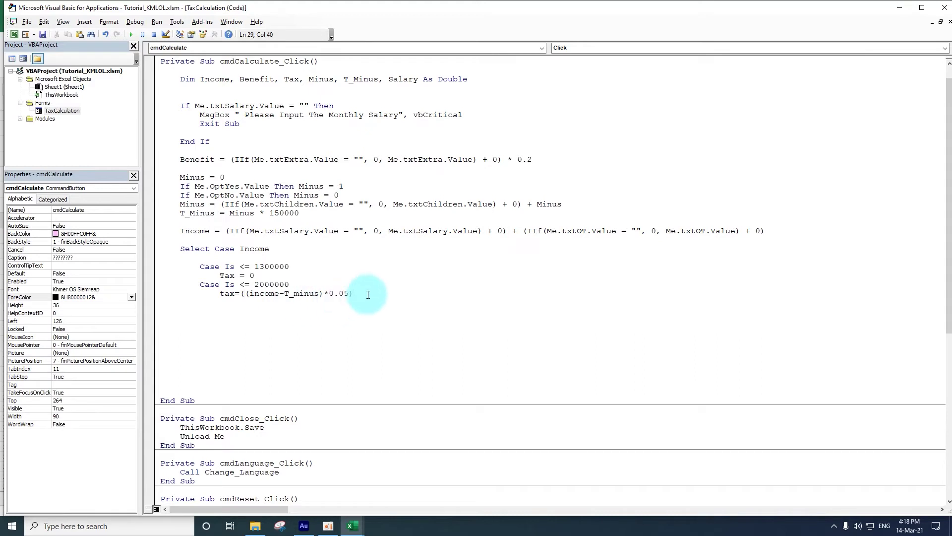
text(-)
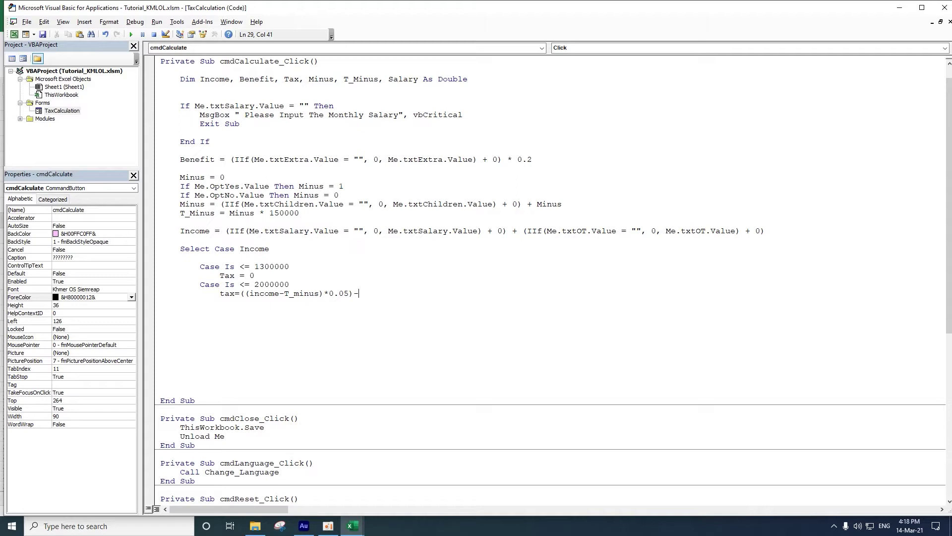
text(6500)
text(0)
click(406, 330)
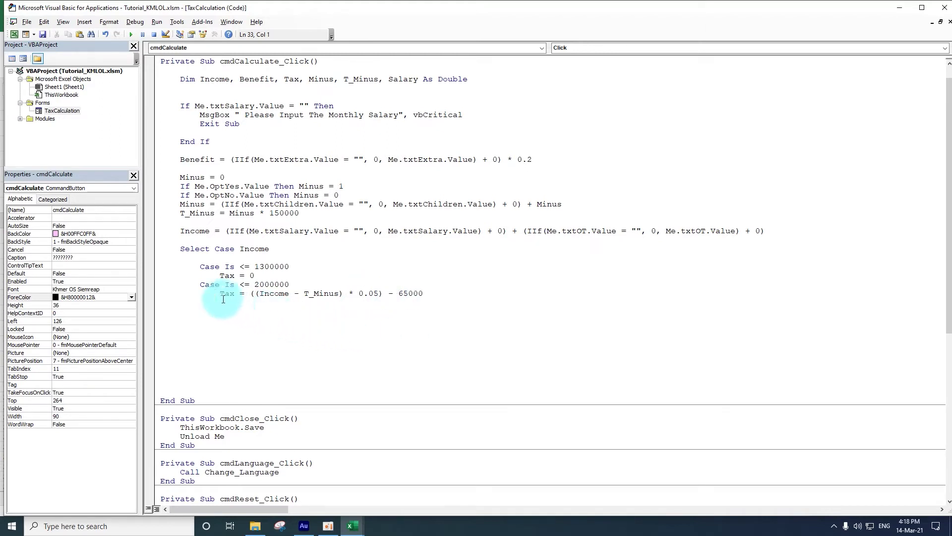
- Duplicate the 2000000 bracket's case and tax lines directly below it
click(203, 285)
drag(202, 285, 425, 294)
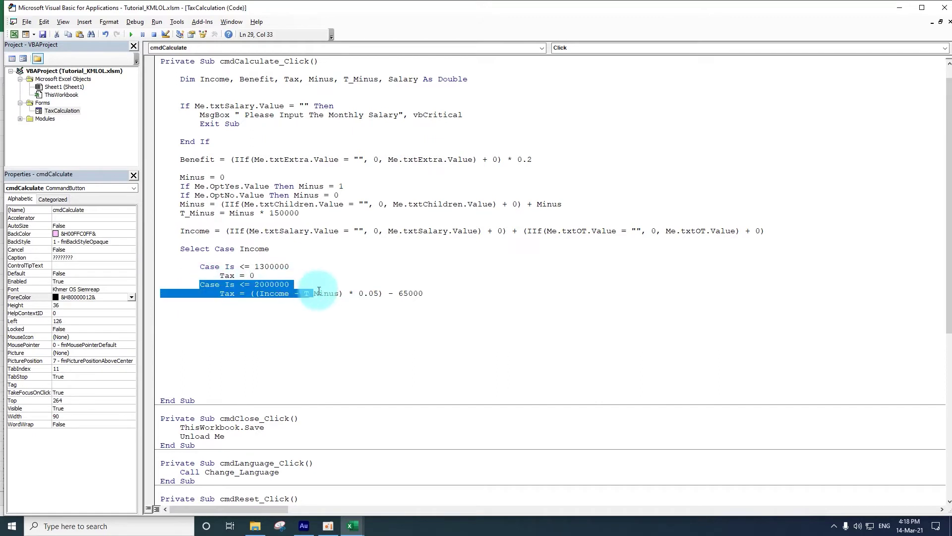
click(440, 292)
key(Return)
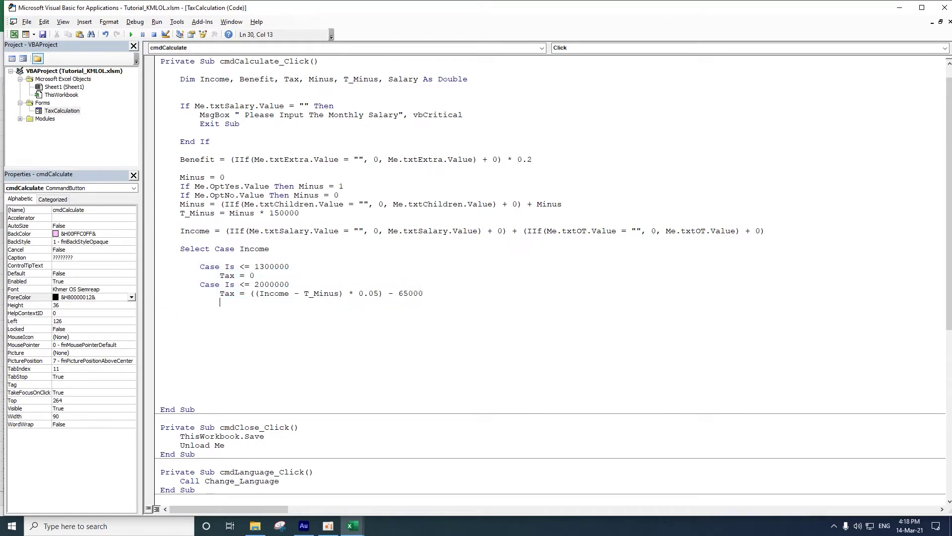
text(Case Is <= 2000000             Tax = ((Income - T_Minus) * 0.05) - 65000)
click(220, 302)
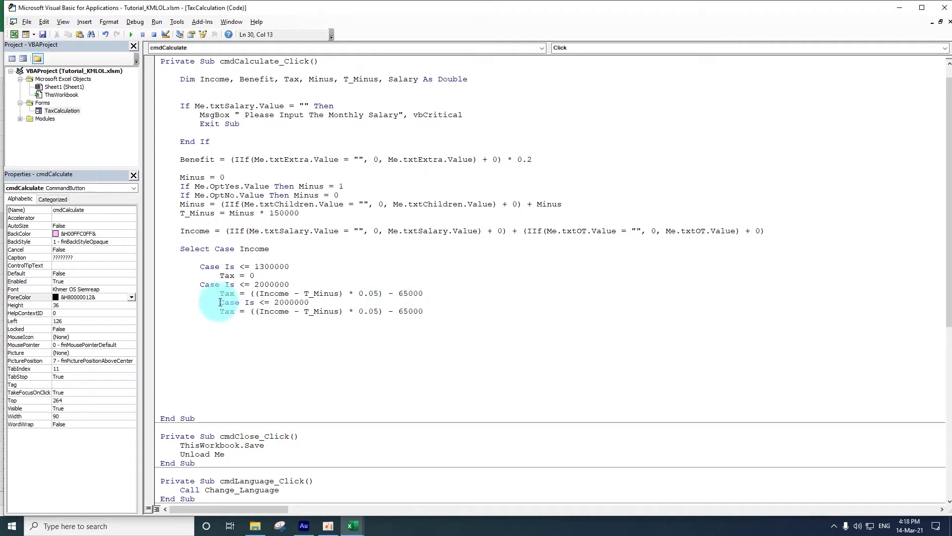
key(shift+Tab)
click(297, 304)
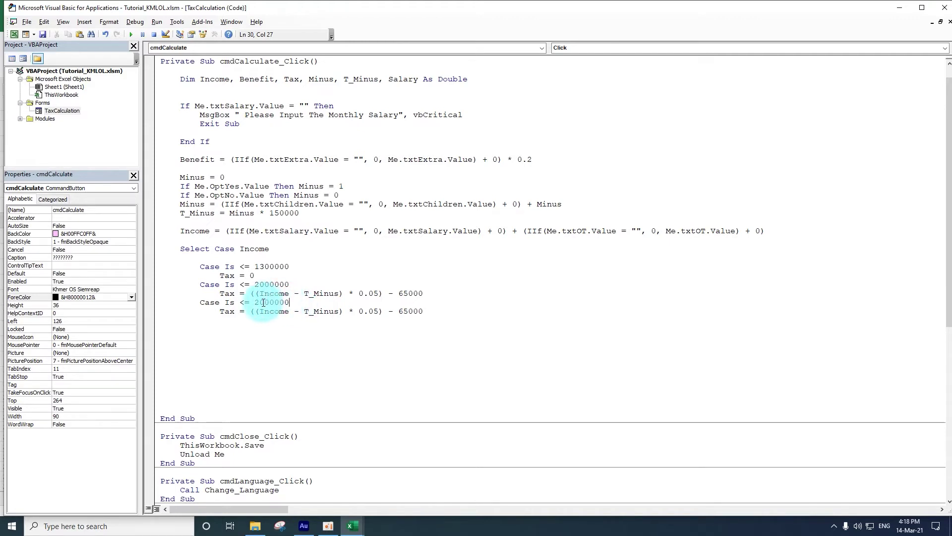
- Change the copied bracket to Case Is <= 8500000 with a 0.1 rate and 165000 deduction
drag(255, 303, 264, 303)
text(85)
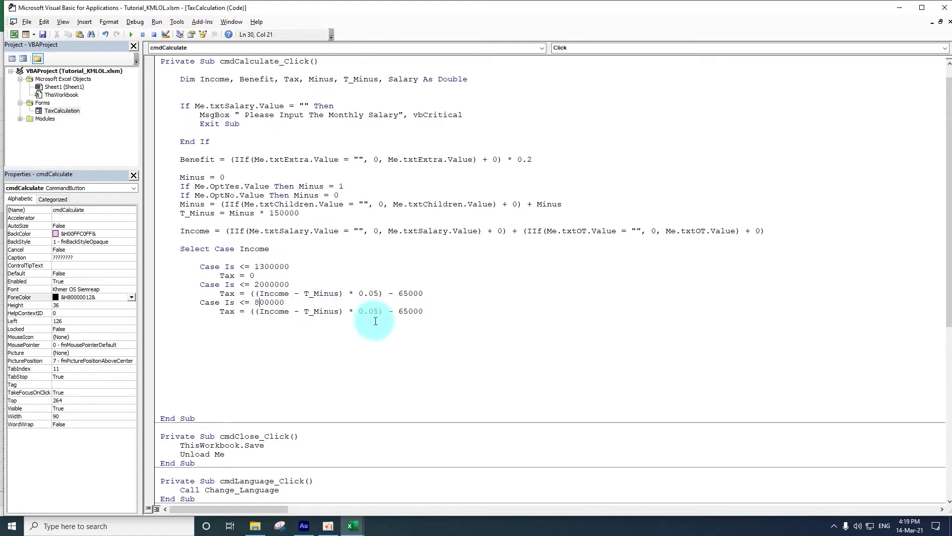
click(277, 339)
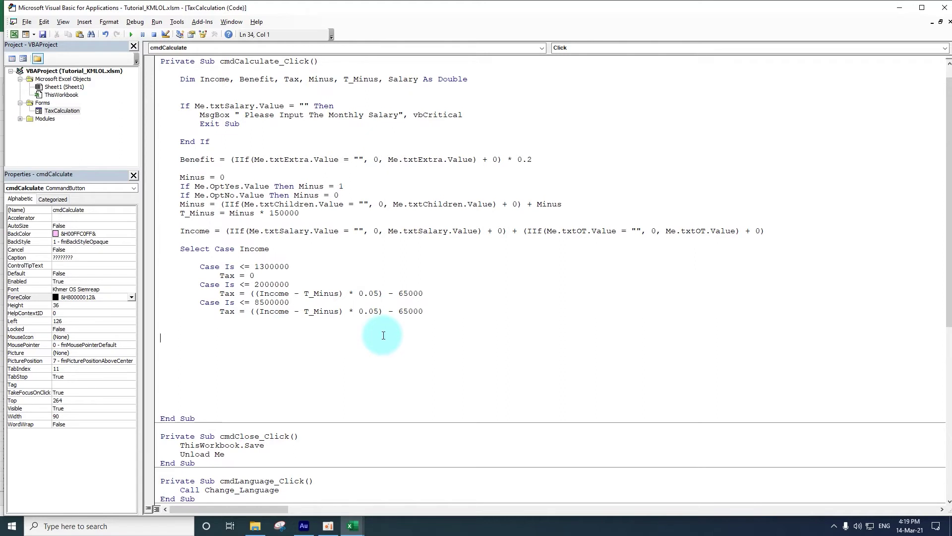
drag(369, 311, 378, 311)
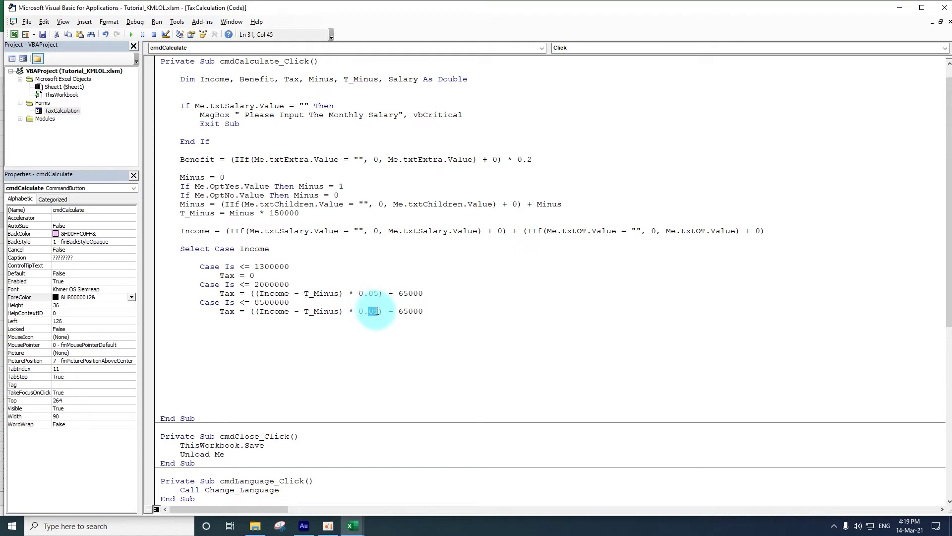
text(1)
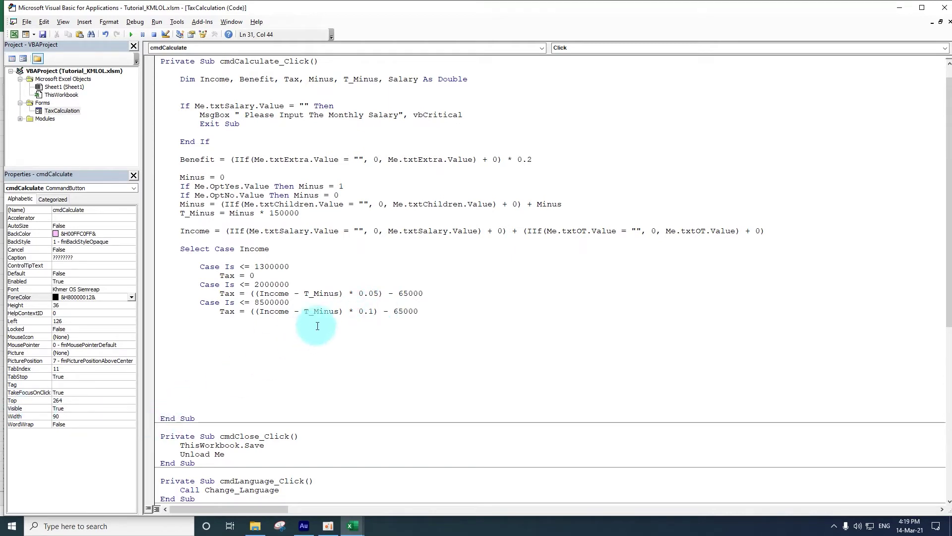
click(394, 313)
text(1)
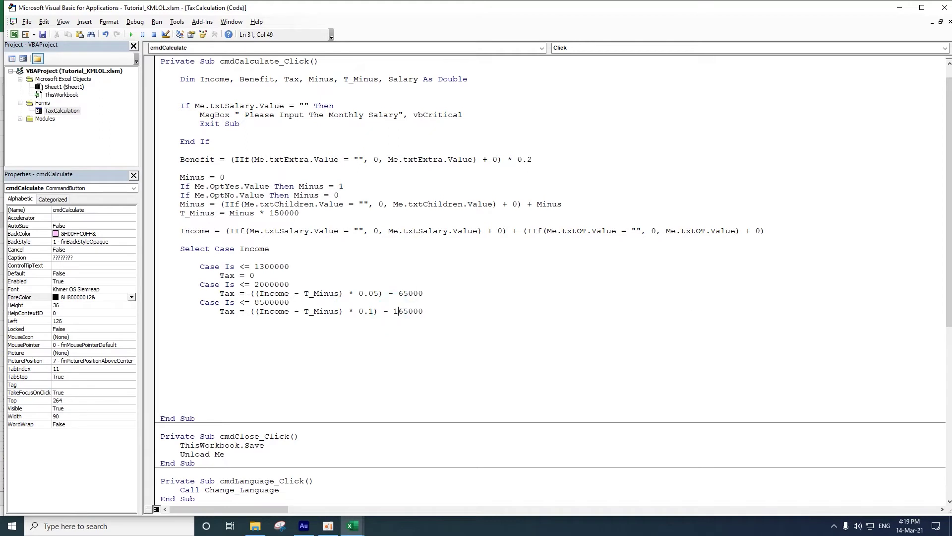
click(428, 351)
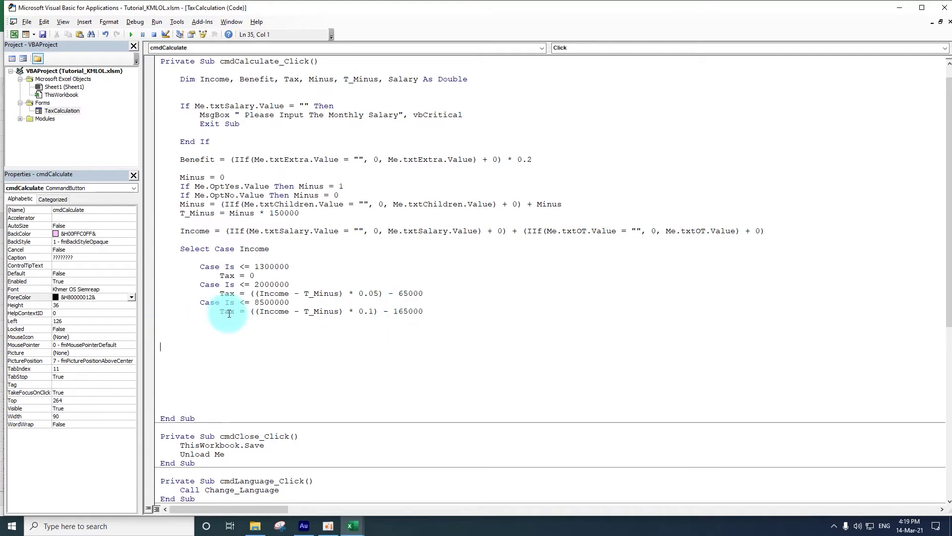
- Duplicate the 8500000 bracket below it and repair the pasted Case line
drag(204, 303, 434, 311)
key(ctrl+c)
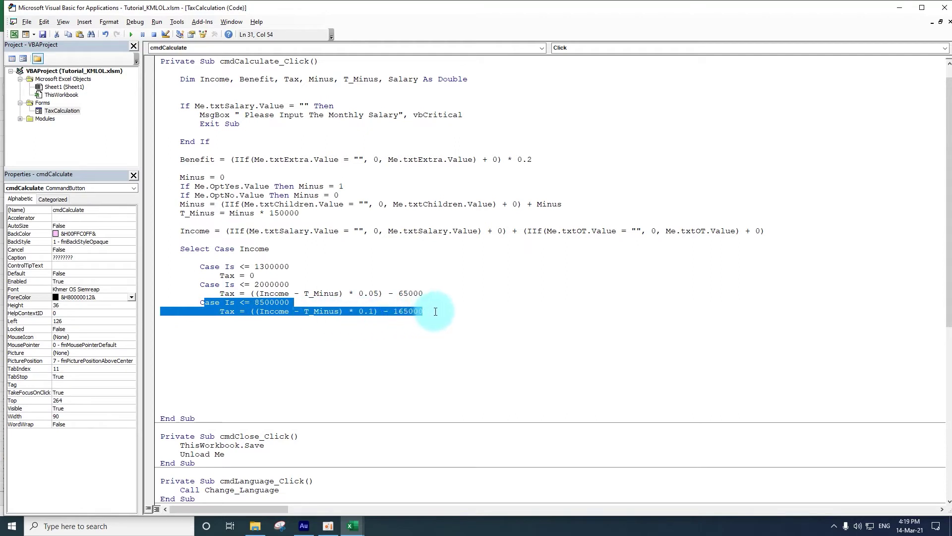
click(435, 312)
key(Return)
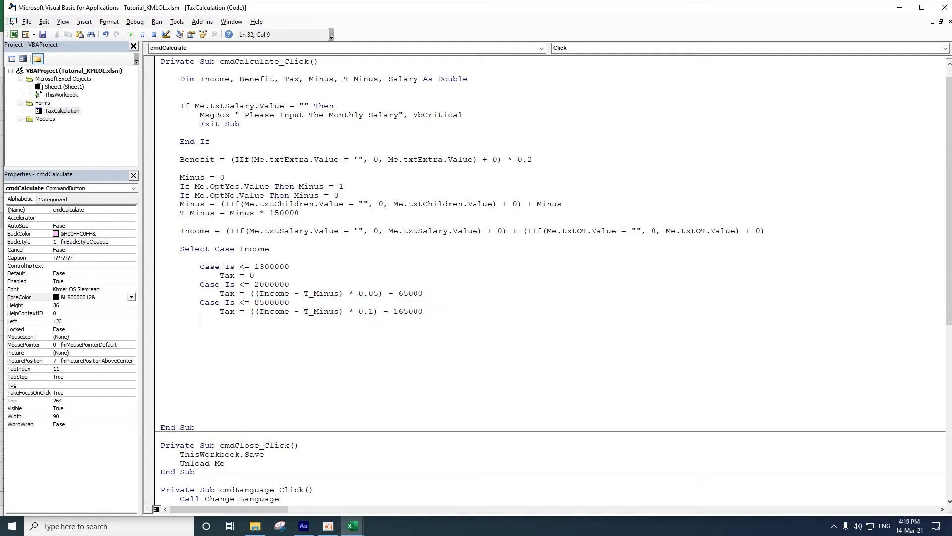
key(ctrl+v)
click(200, 321)
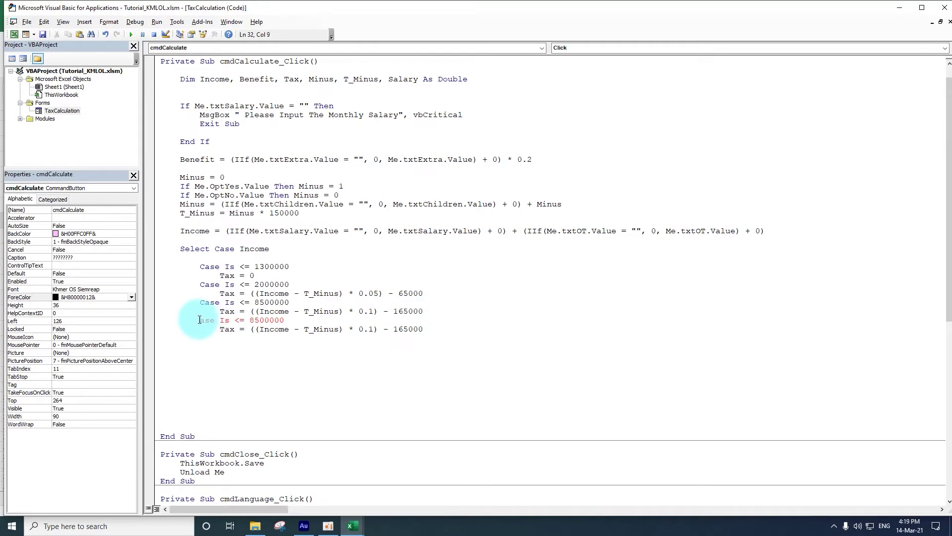
text(C)
click(272, 365)
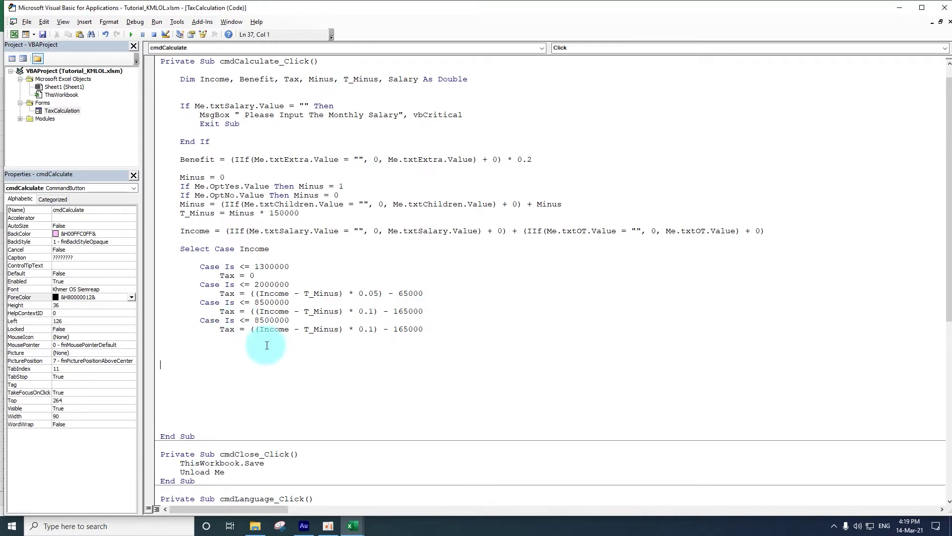
- Change the copy to Case Is <= 12500000 with a 0.15 rate and 590000 deduction
click(259, 320)
key(shift+Left)
text(12)
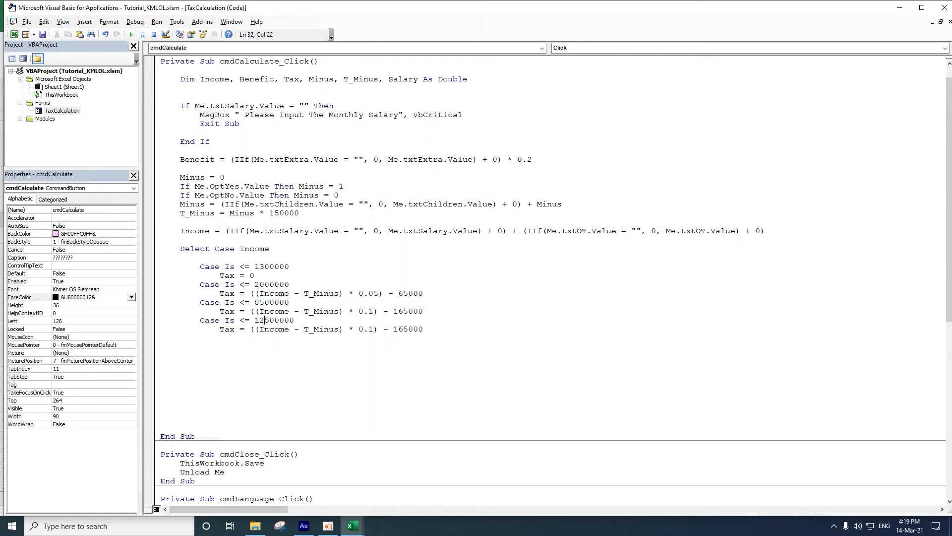
click(221, 379)
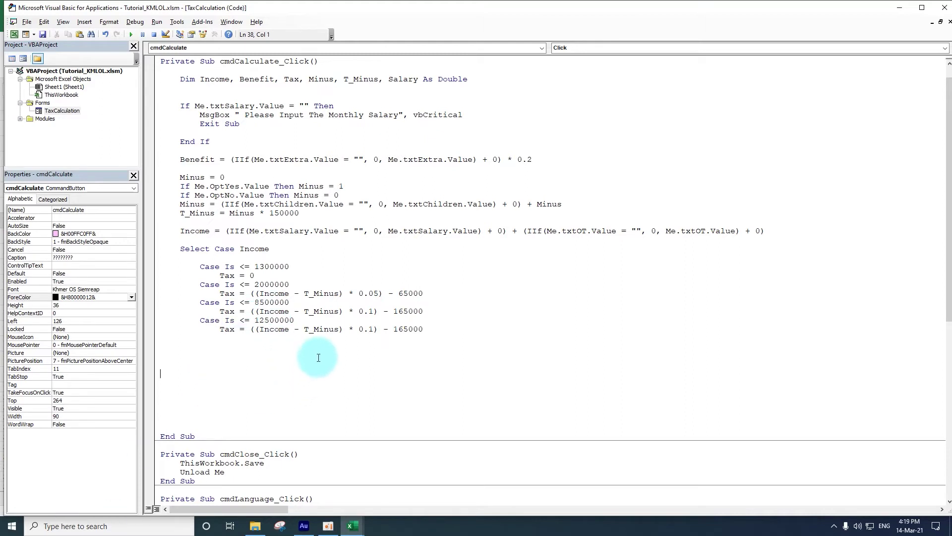
click(275, 321)
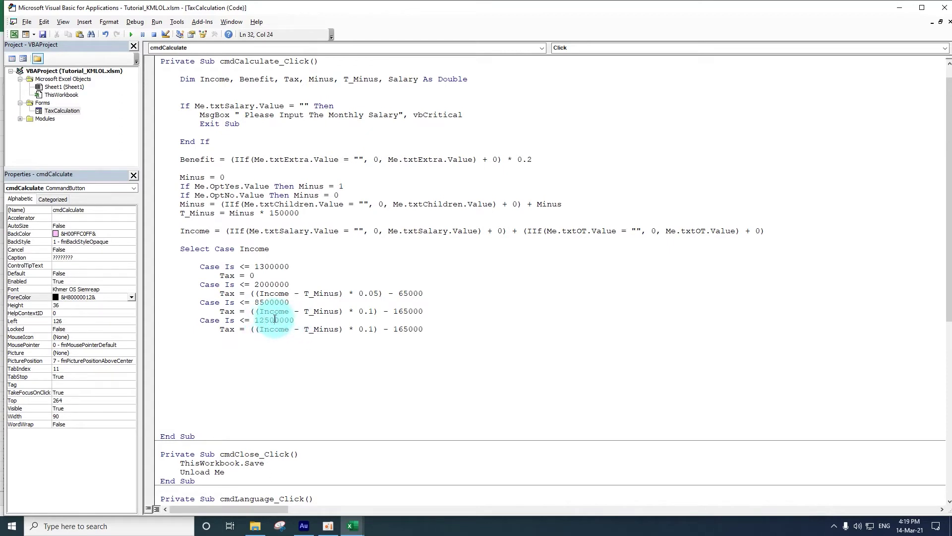
click(316, 366)
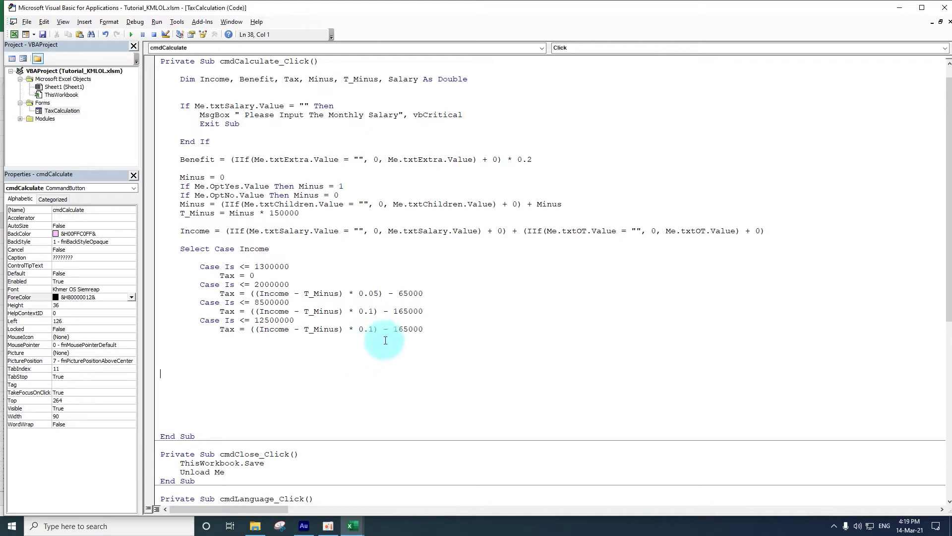
click(374, 330)
text(5)
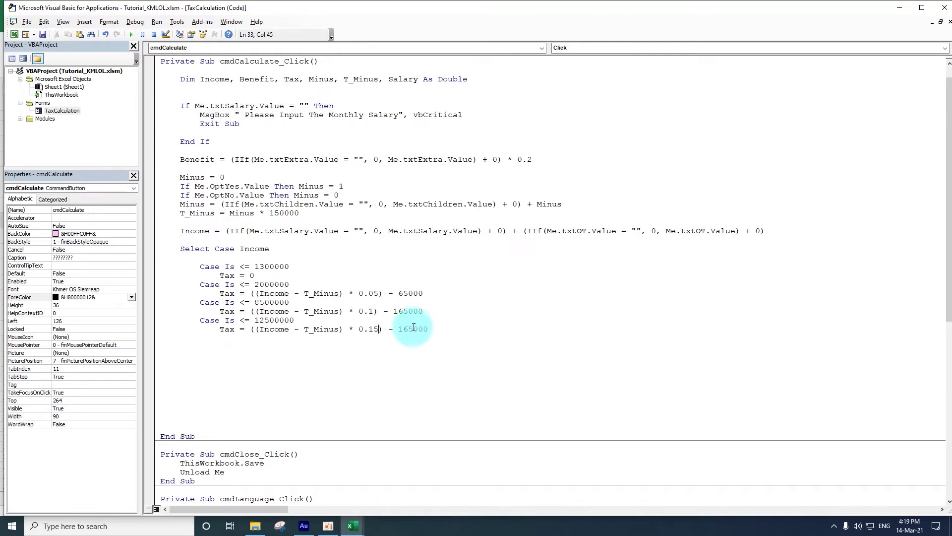
drag(398, 328, 413, 329)
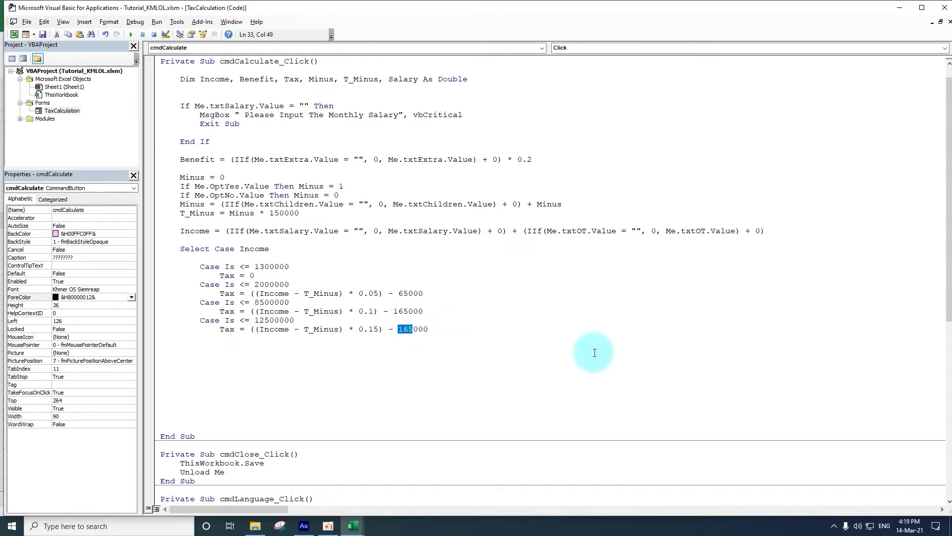
text(59)
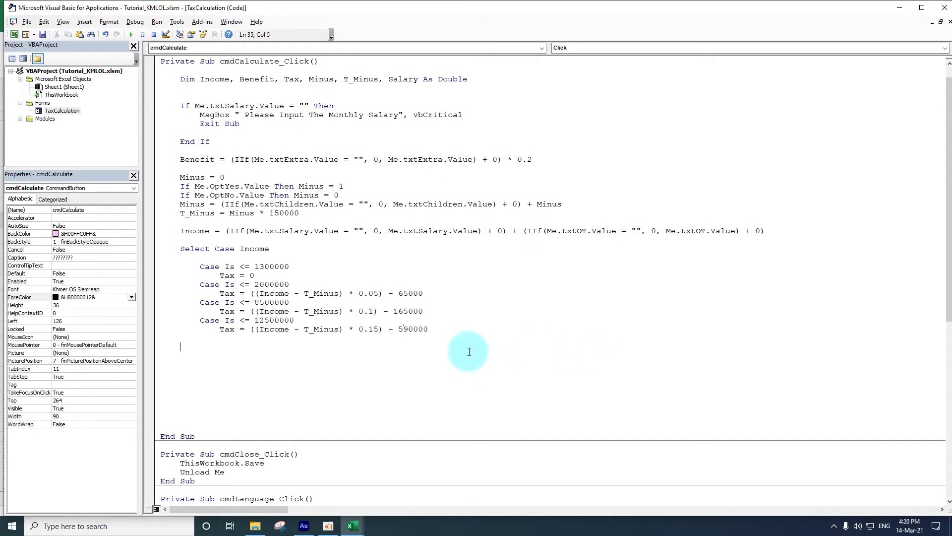
- Duplicate the 12500000 bracket's case and tax lines below it
click(255, 353)
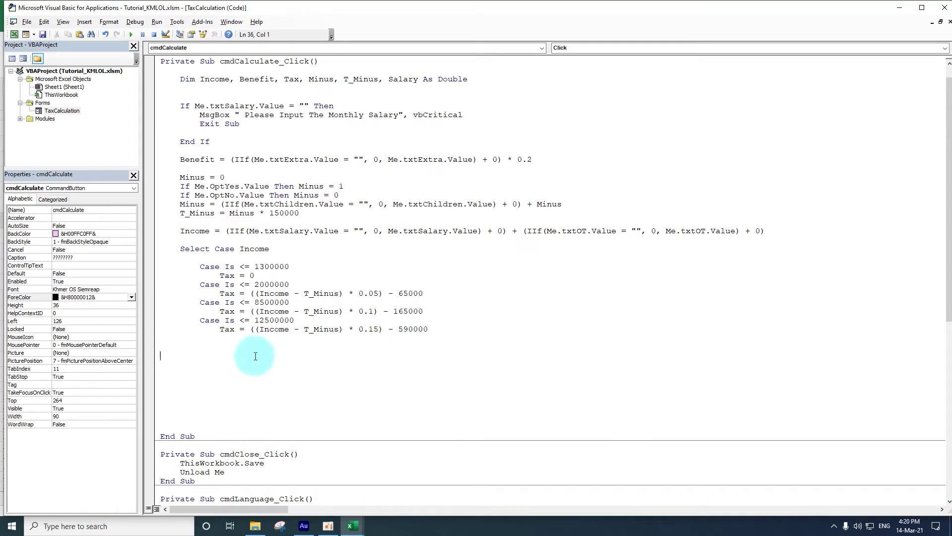
drag(201, 321, 428, 329)
key(ctrl+c)
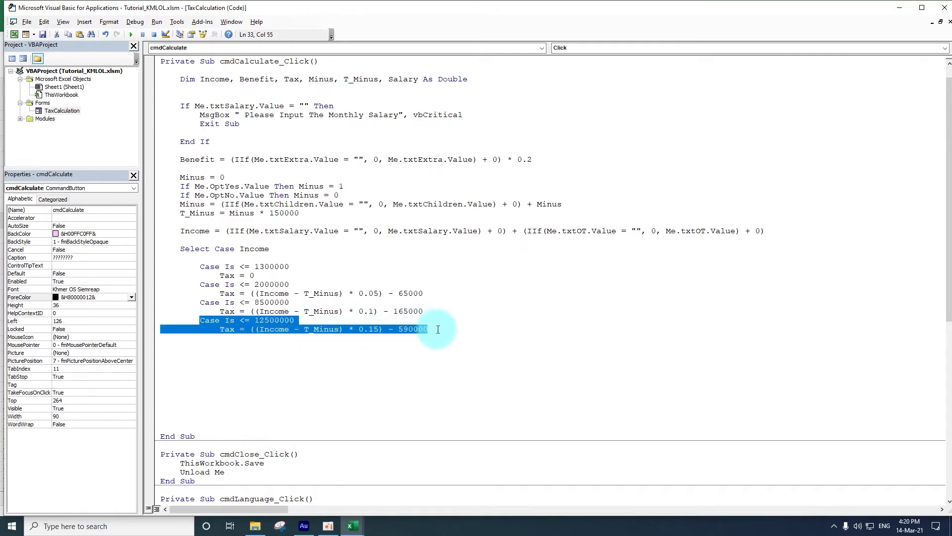
click(438, 329)
key(Return)
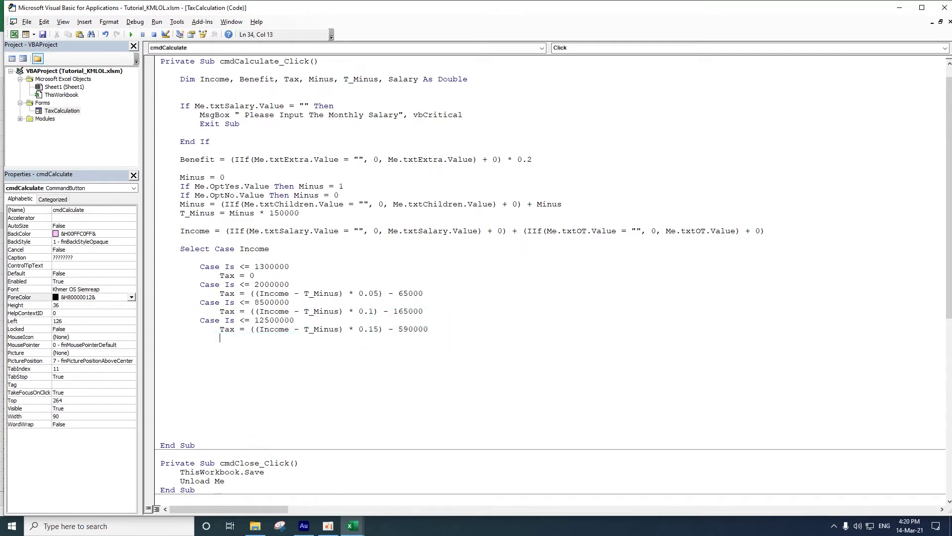
key(ctrl+v)
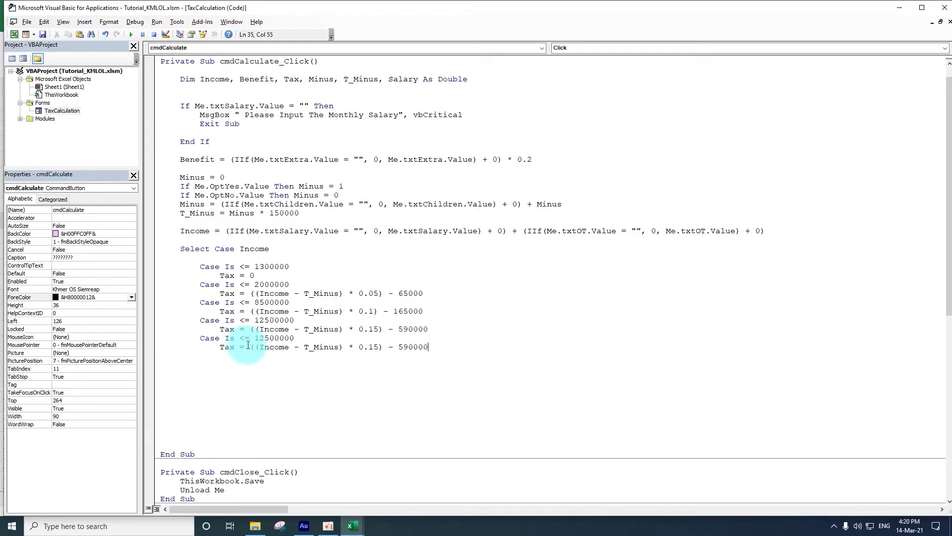
- Change the copy to Case Is > 12500000 with a 0.2 rate and 1215000 deduction
drag(241, 338, 249, 338)
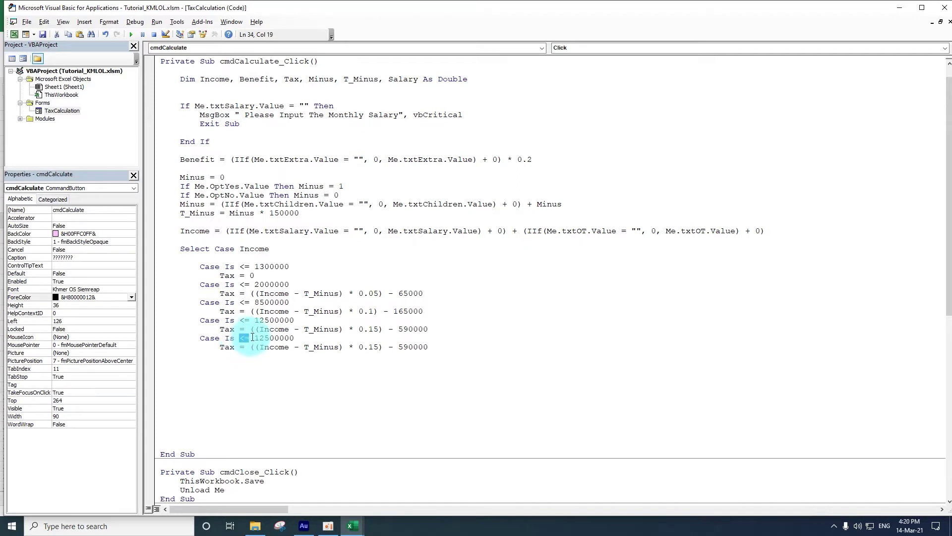
text(>)
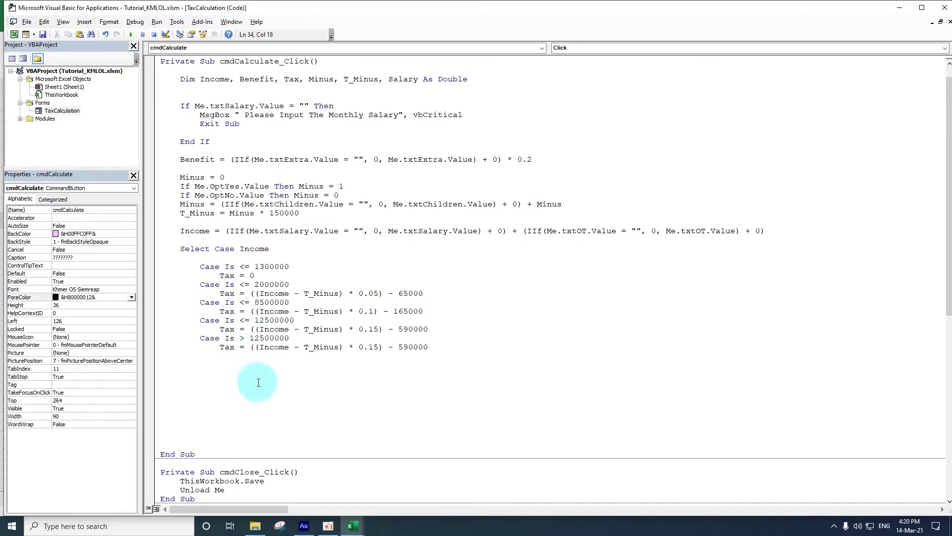
click(270, 381)
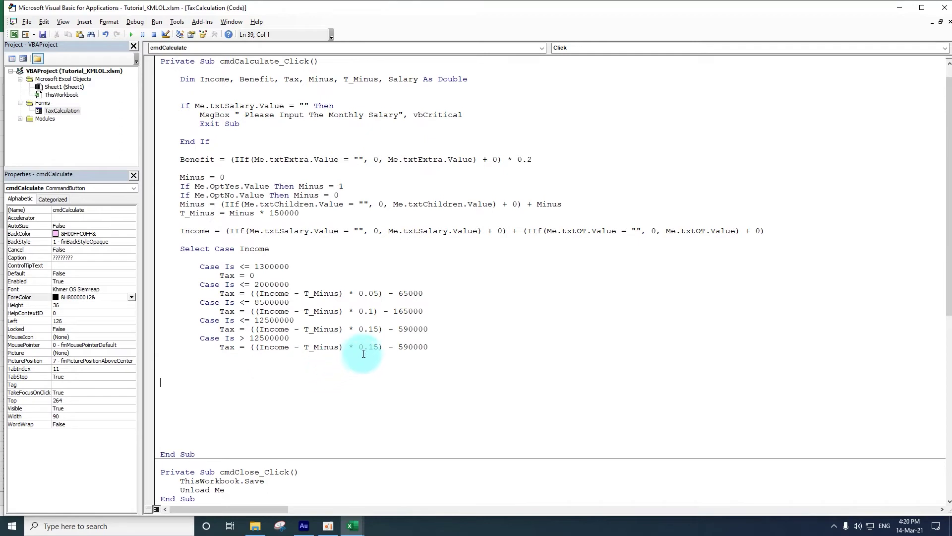
drag(369, 347, 377, 347)
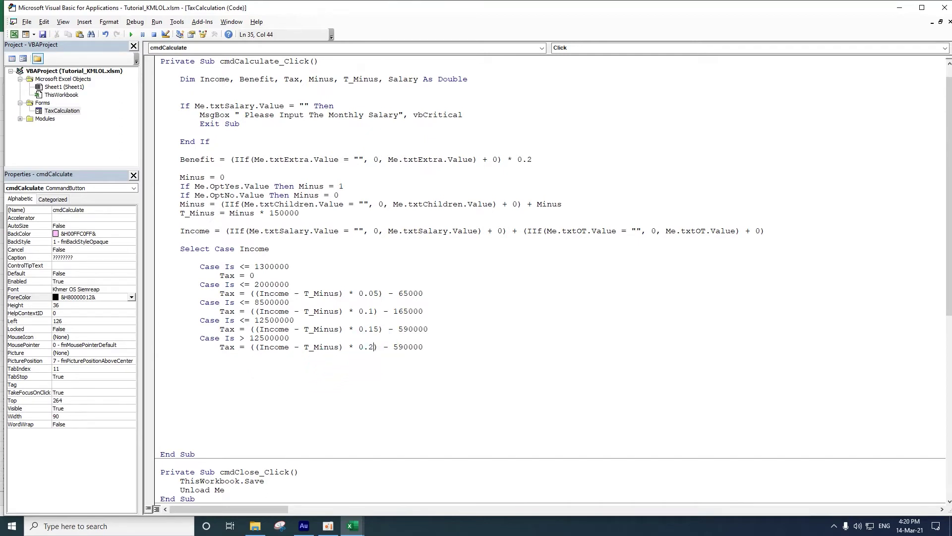
text(2)
drag(393, 348, 403, 347)
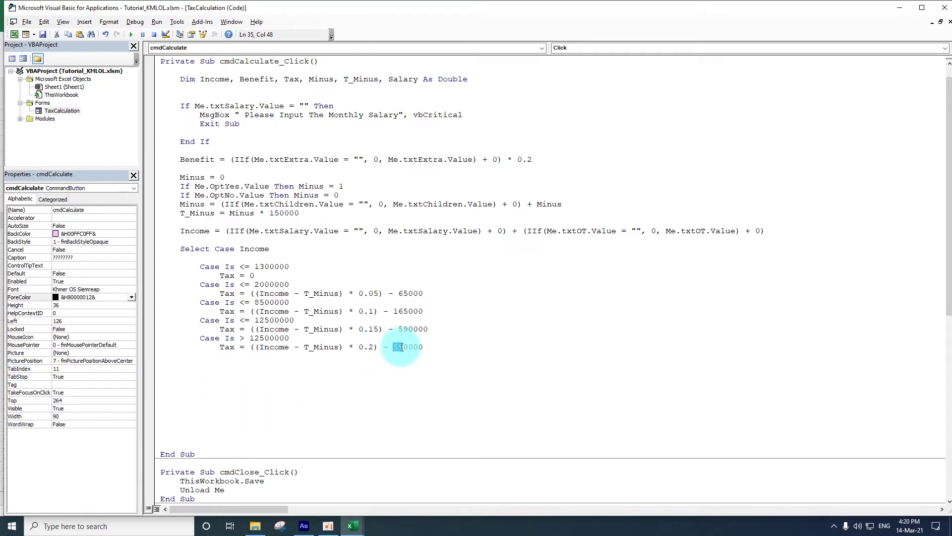
text(121)
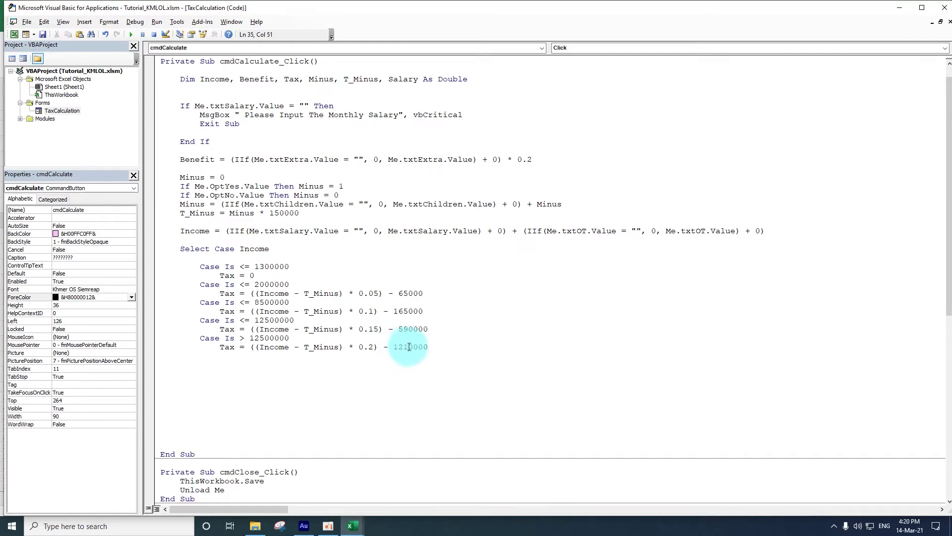
key(Delete)
text(5)
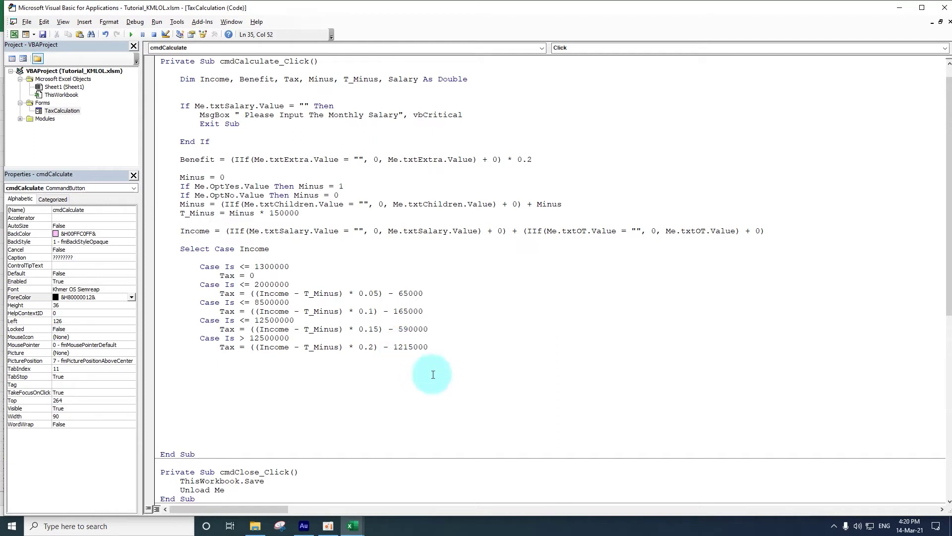
click(434, 391)
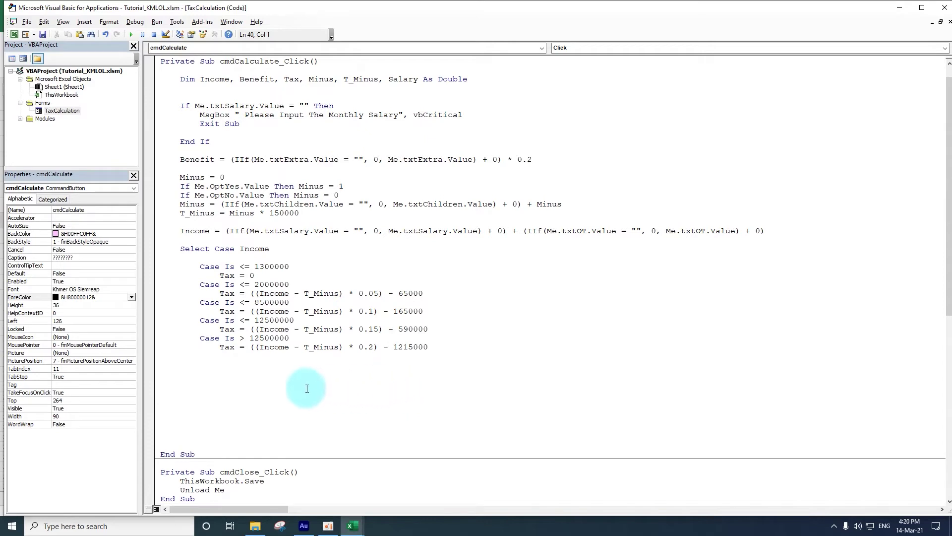
click(265, 267)
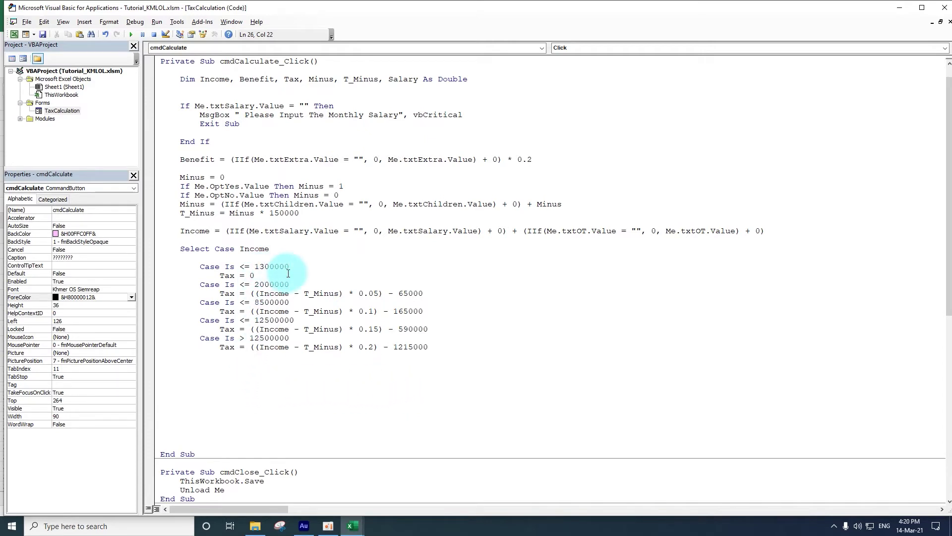
click(256, 276)
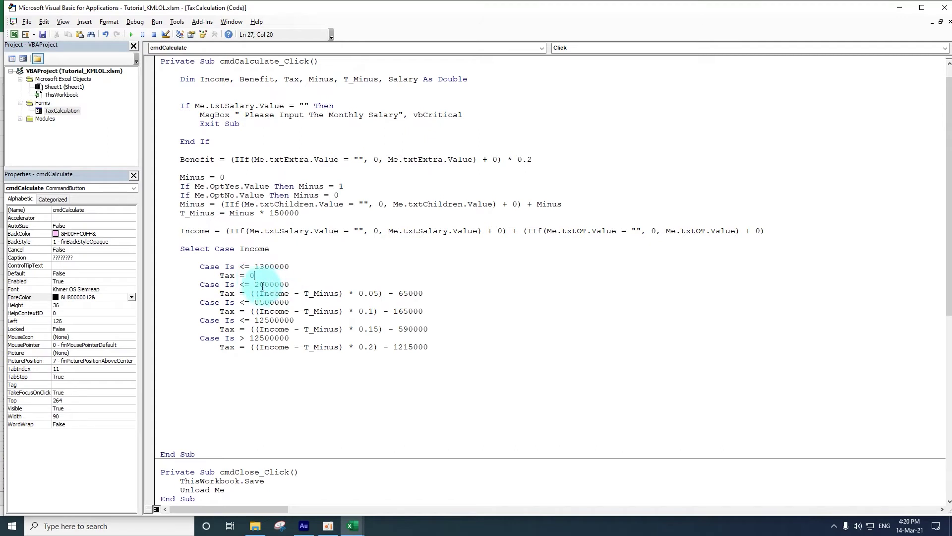
click(261, 285)
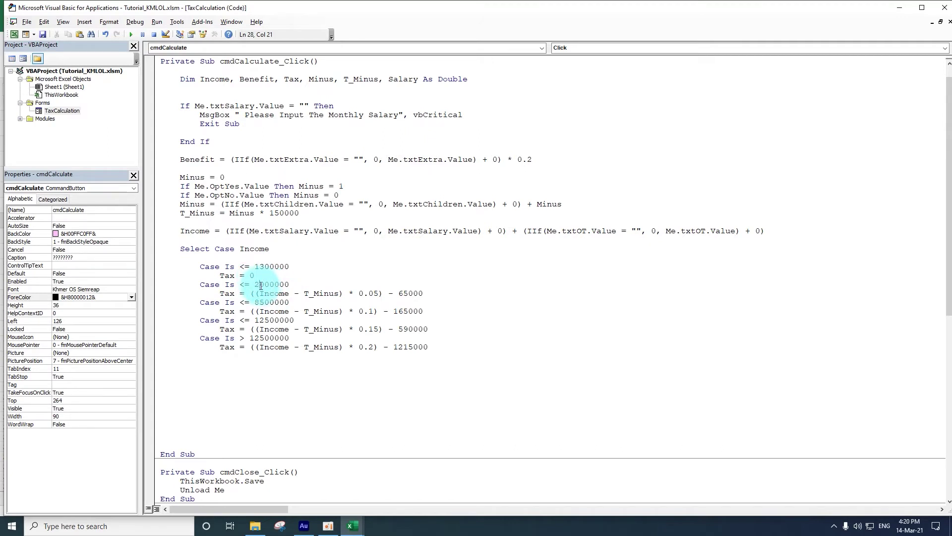
click(374, 294)
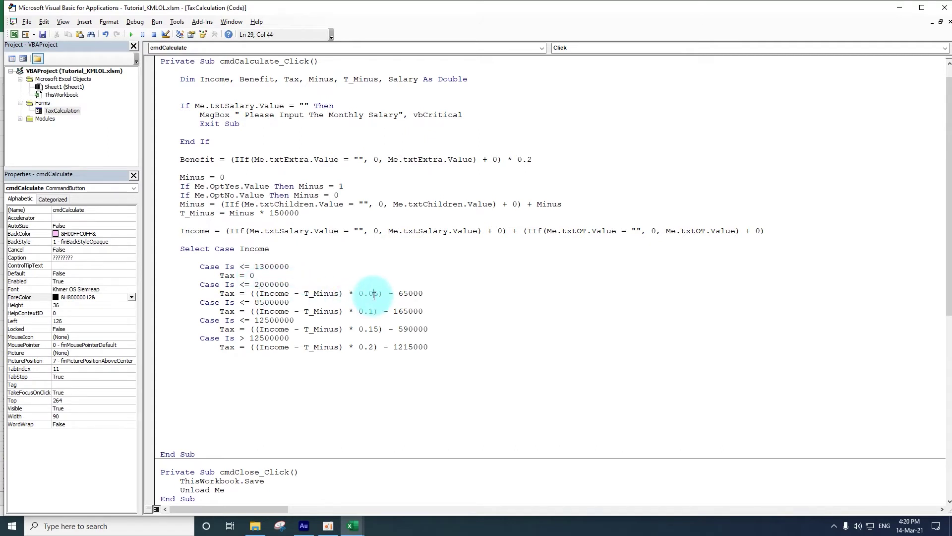
click(262, 302)
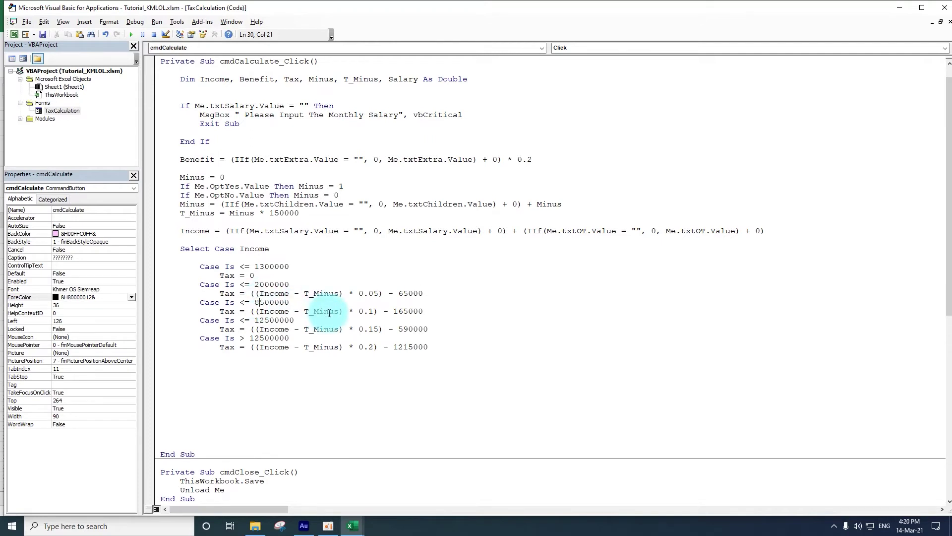
click(362, 312)
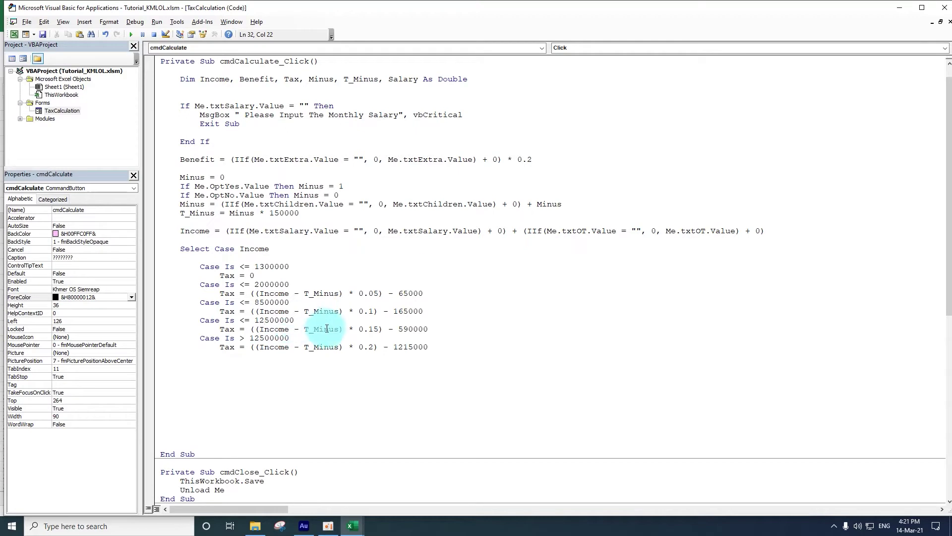
click(274, 320)
click(363, 329)
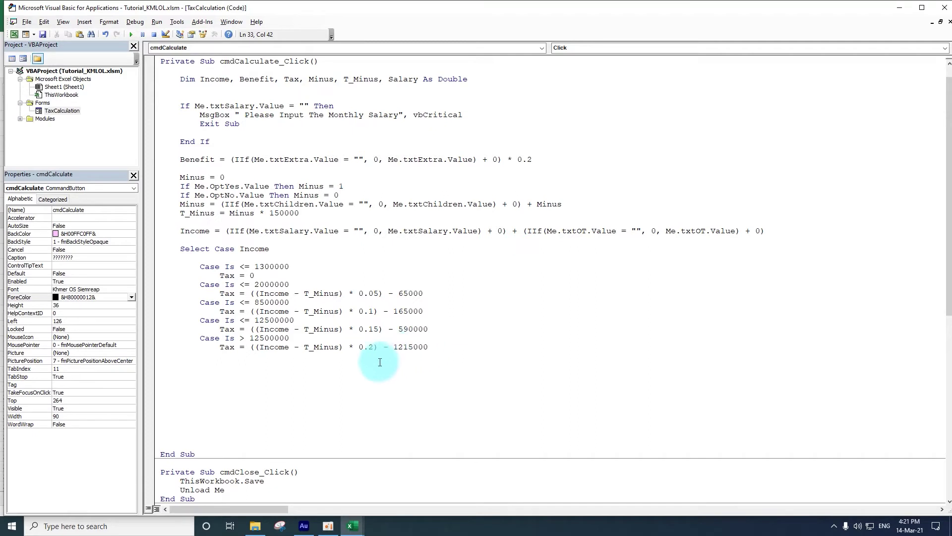
click(426, 295)
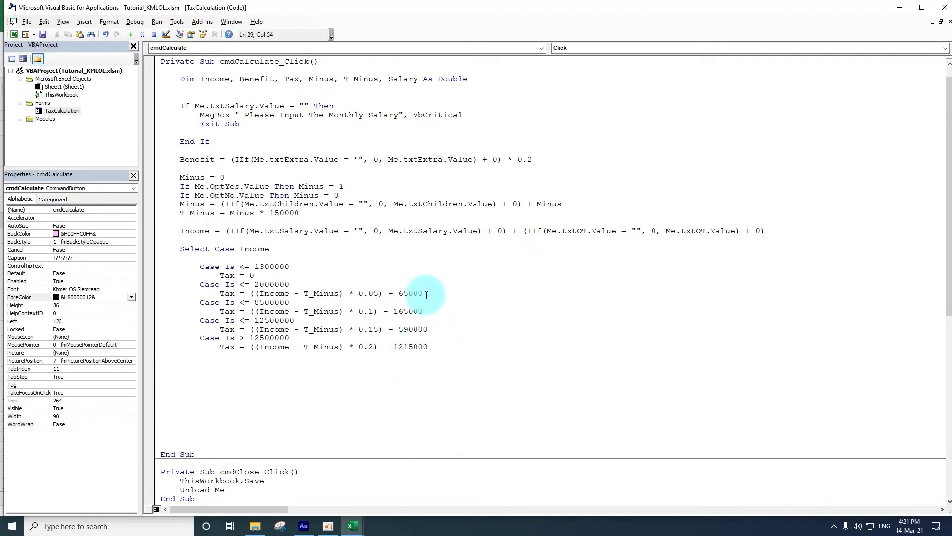
click(425, 310)
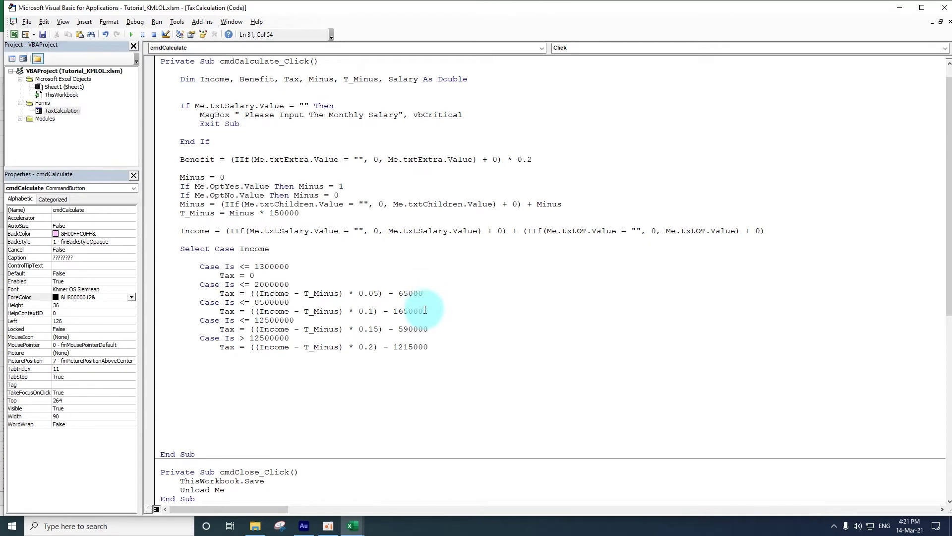
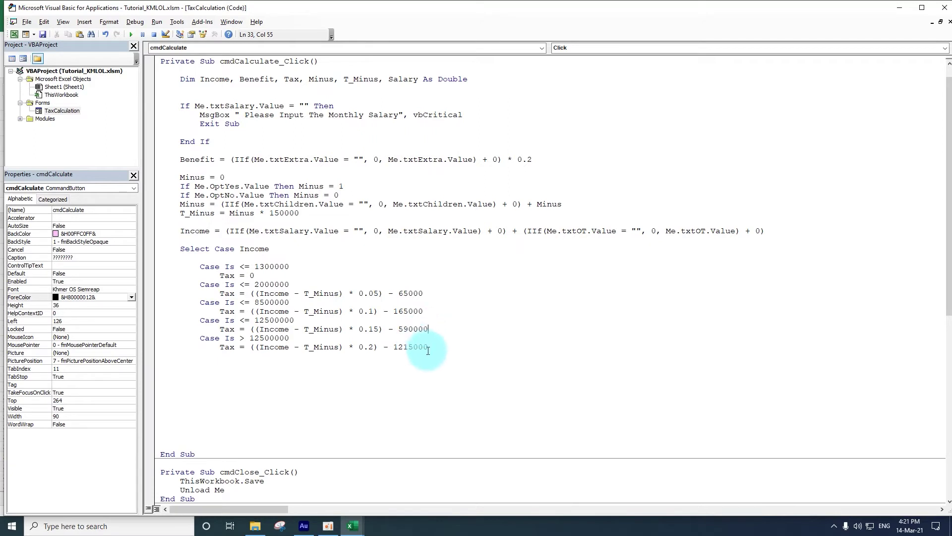
- Close the income Select Case with Case Else and End Select after the last tax bracket
click(437, 348)
key(Return)
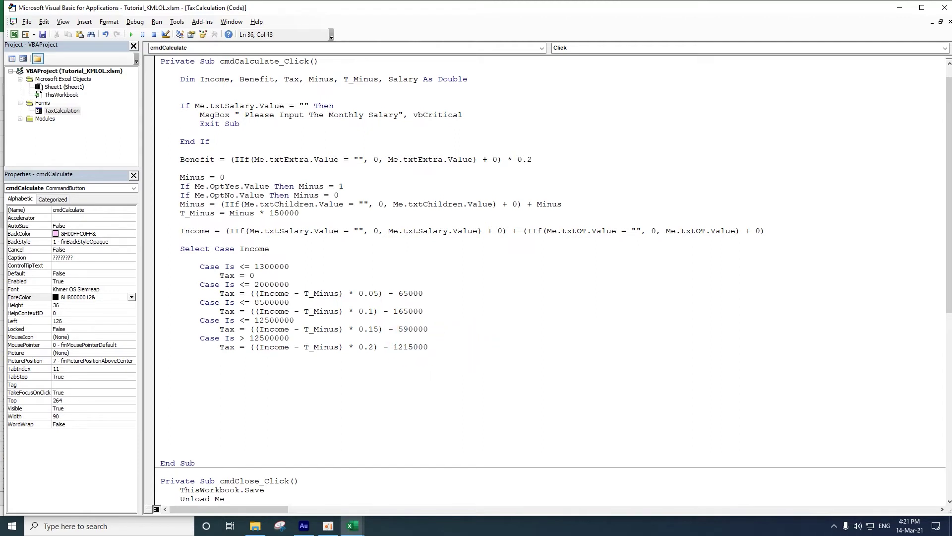
key(BackSpace)
text(case)
text(else)
key(Return)
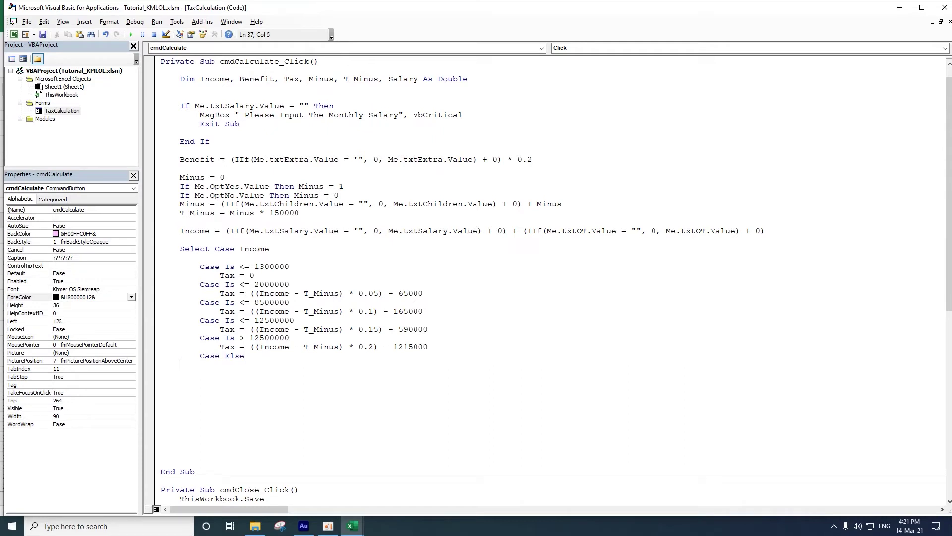
text(end se)
text(lect)
key(Return)
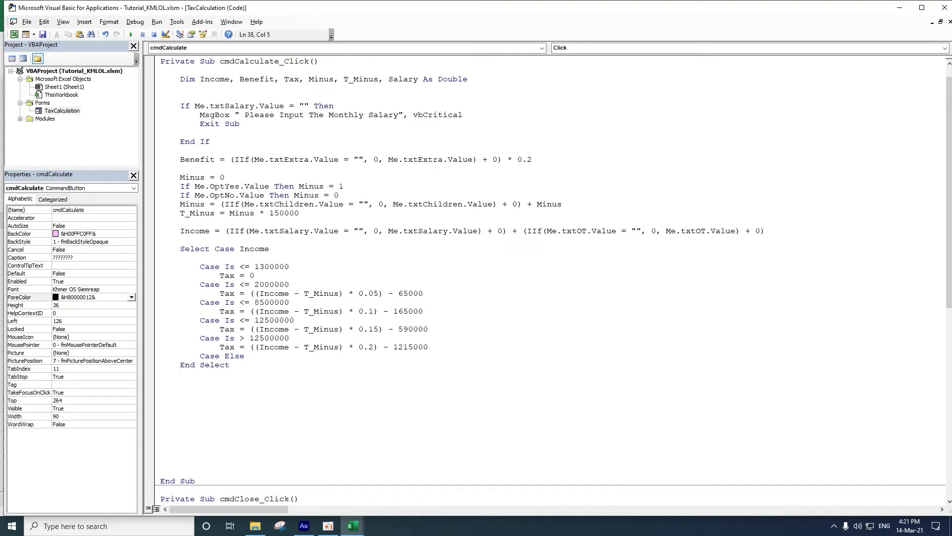
- Add the line If Tax < 0 Then Tax = 0 below End Select
key(Return)
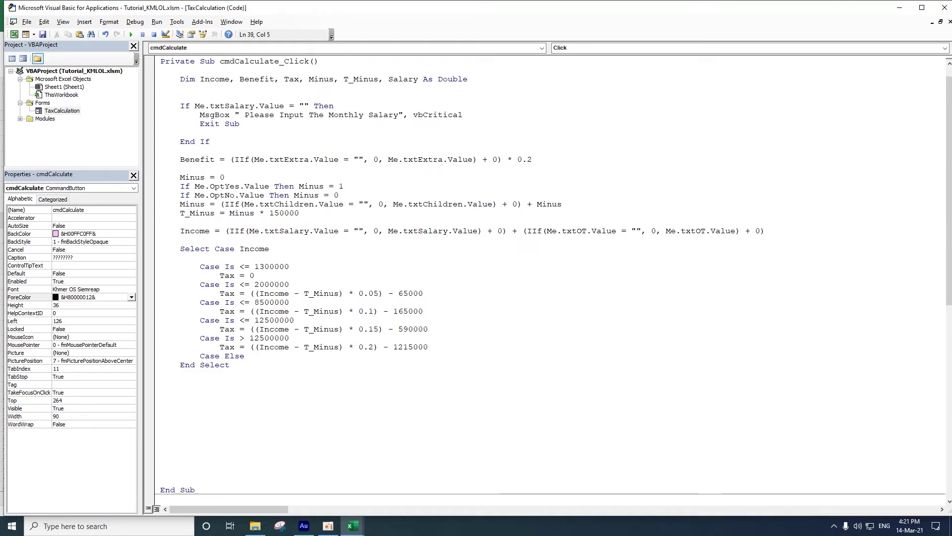
text(if t)
text(ax)
text(<0)
text( then t)
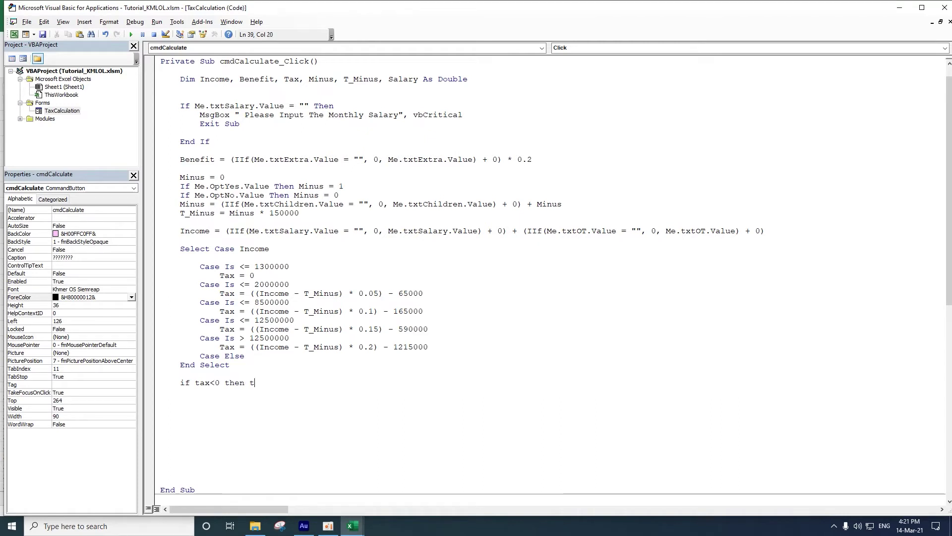
text(ax)
text(=0)
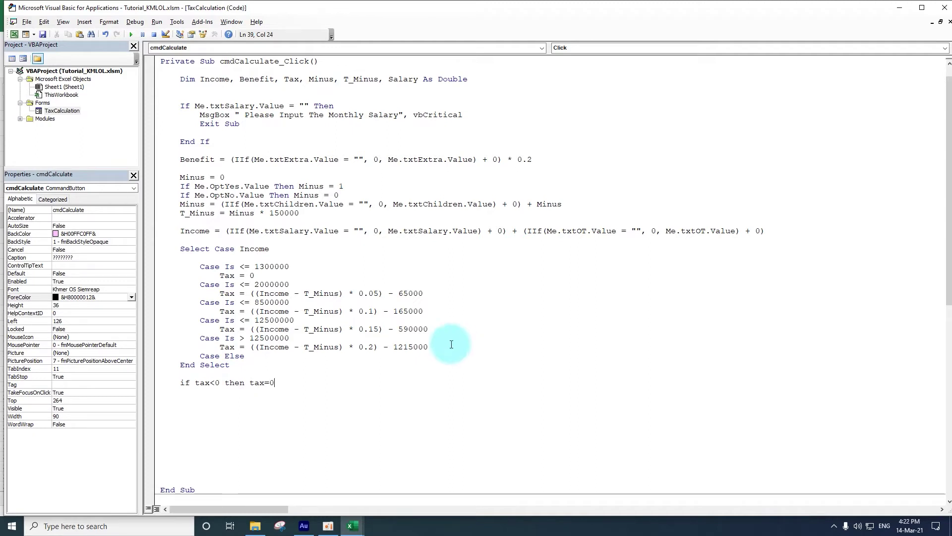
click(384, 408)
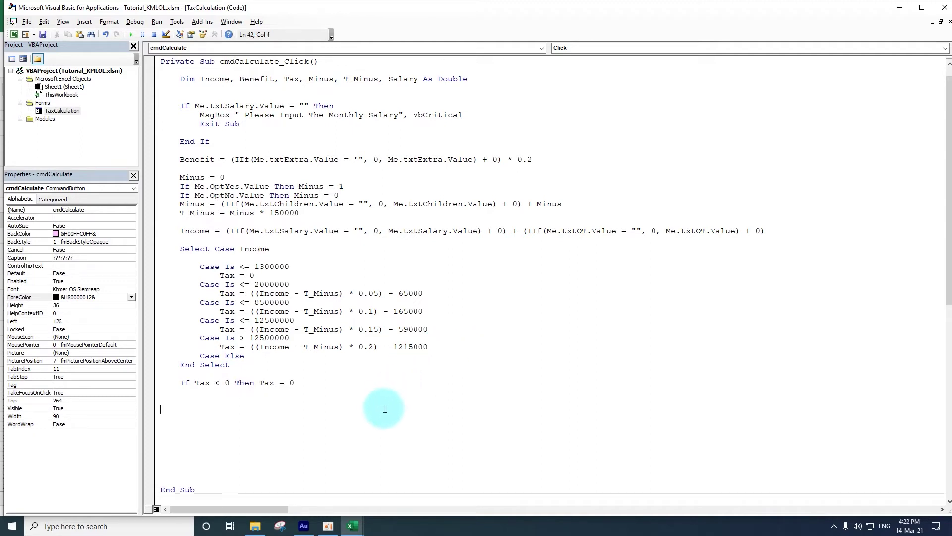
click(177, 391)
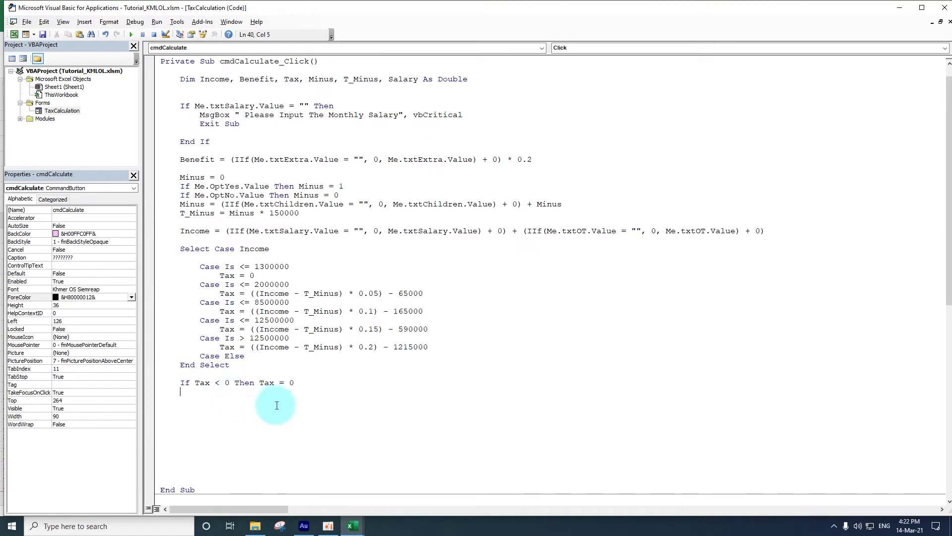
key(Down)
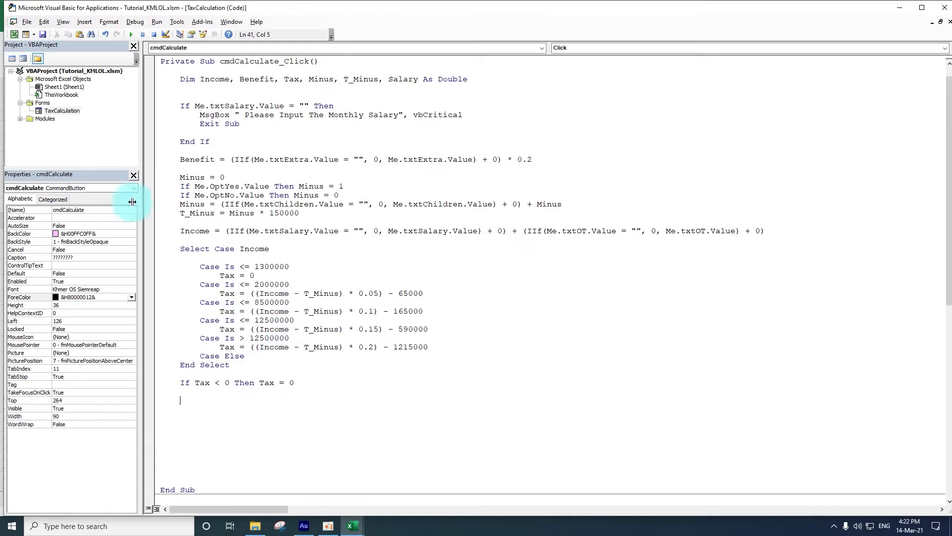
click(59, 111)
double_click(58, 110)
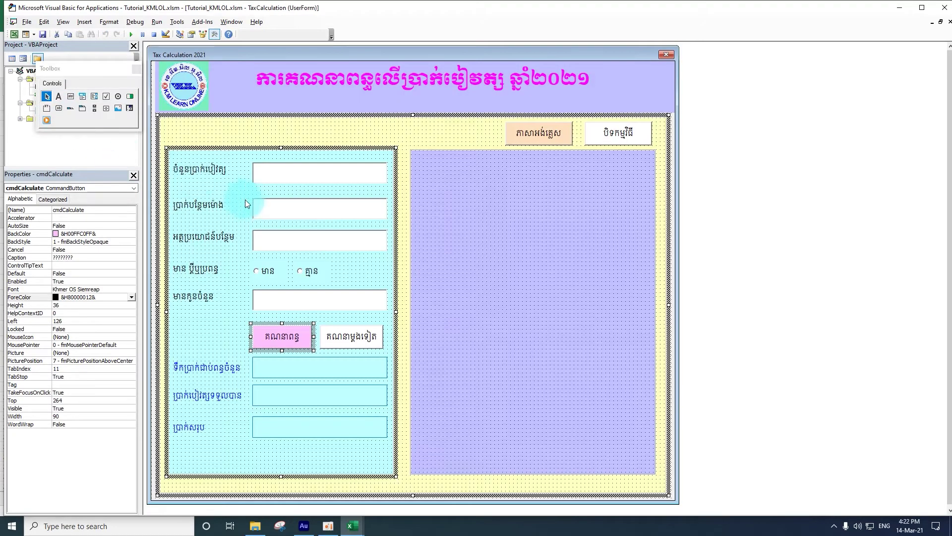
click(279, 174)
click(296, 203)
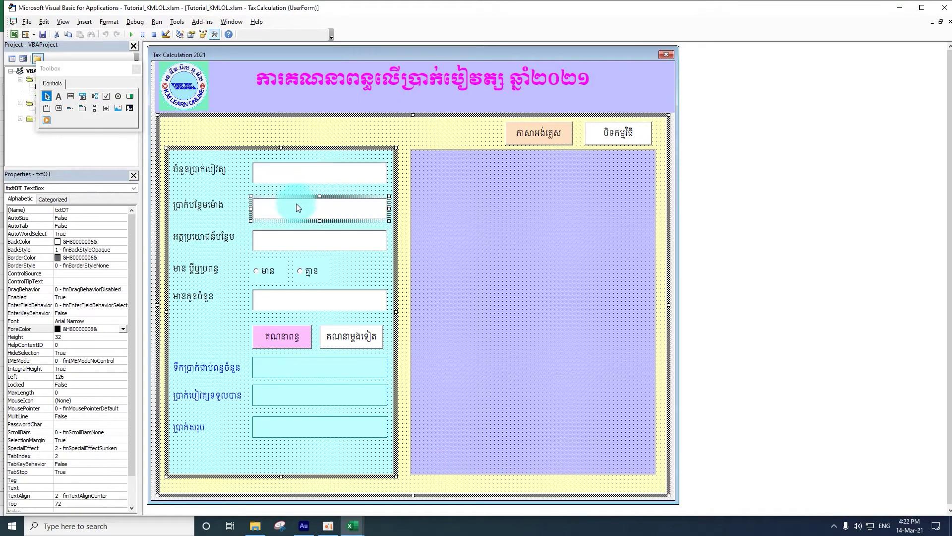
click(295, 176)
click(304, 213)
click(308, 238)
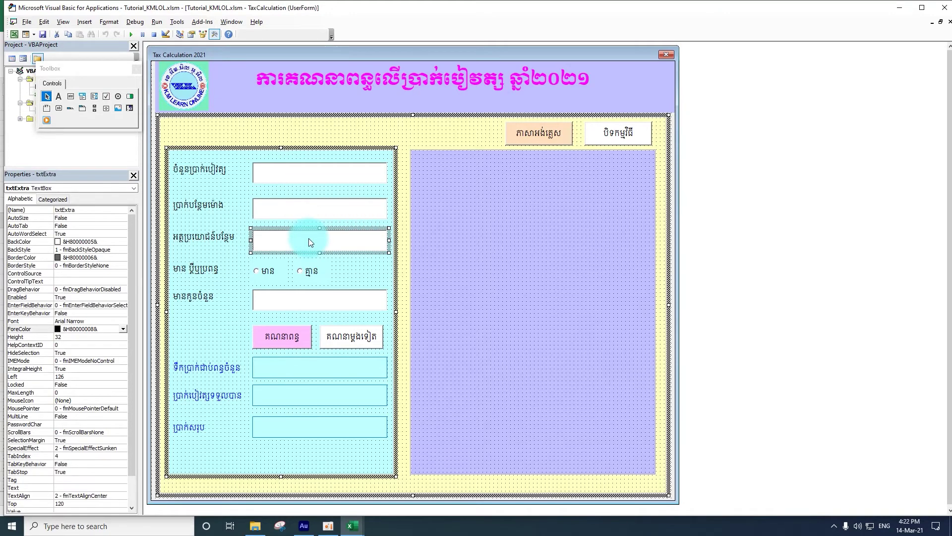
click(290, 296)
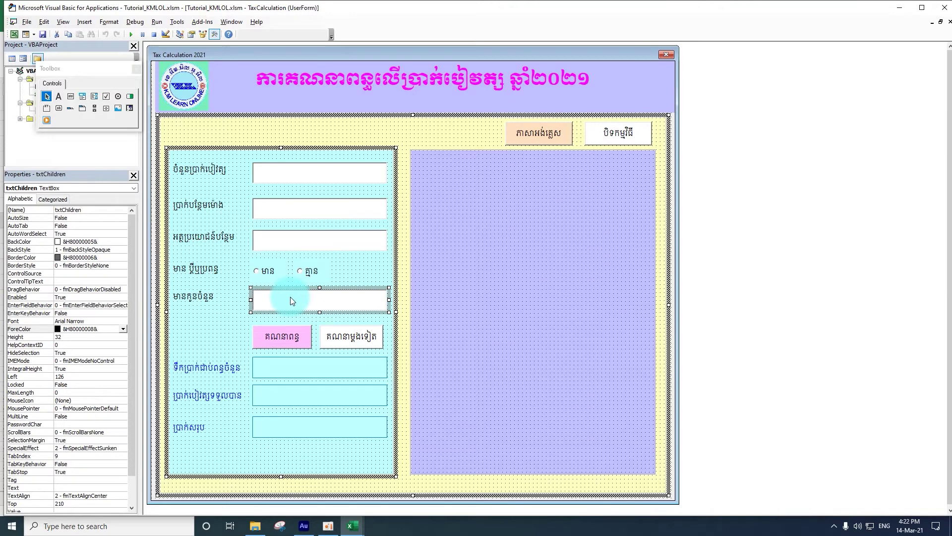
click(286, 376)
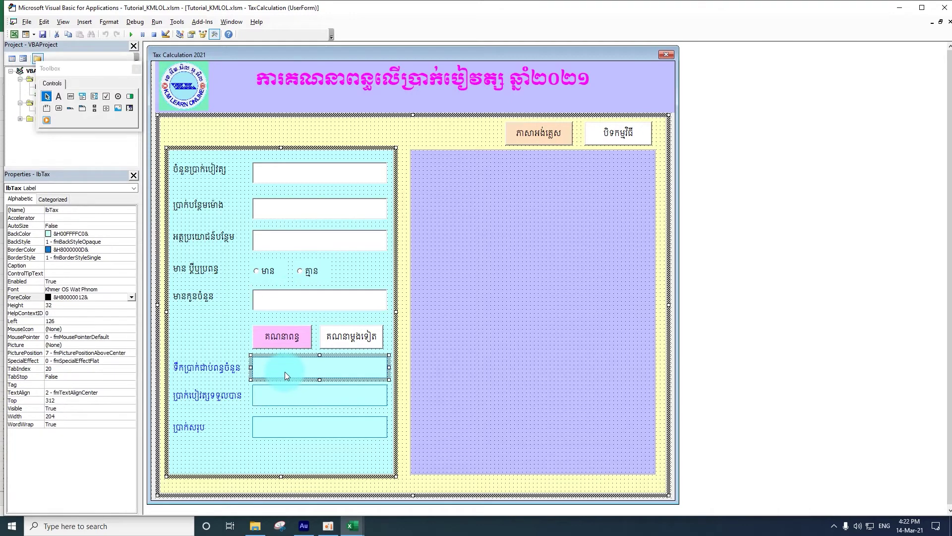
click(290, 397)
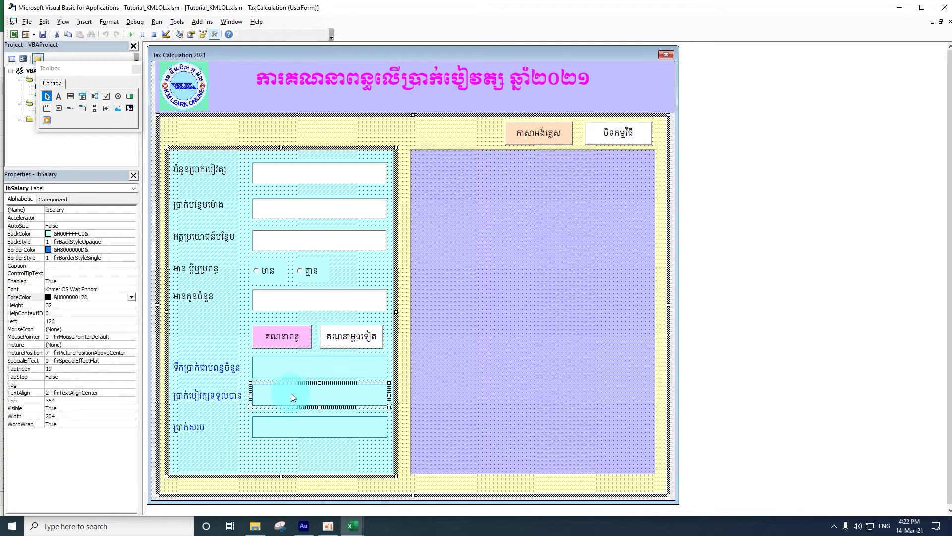
click(294, 430)
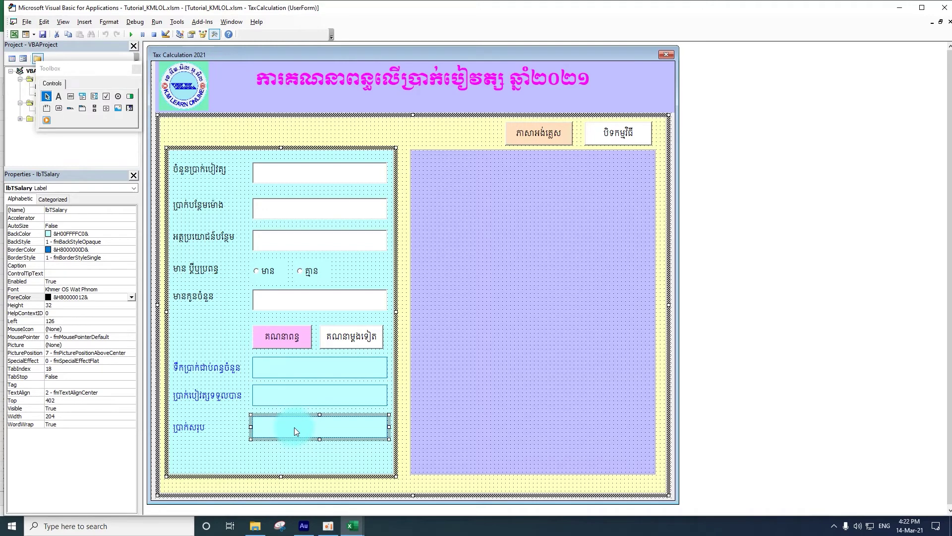
click(334, 177)
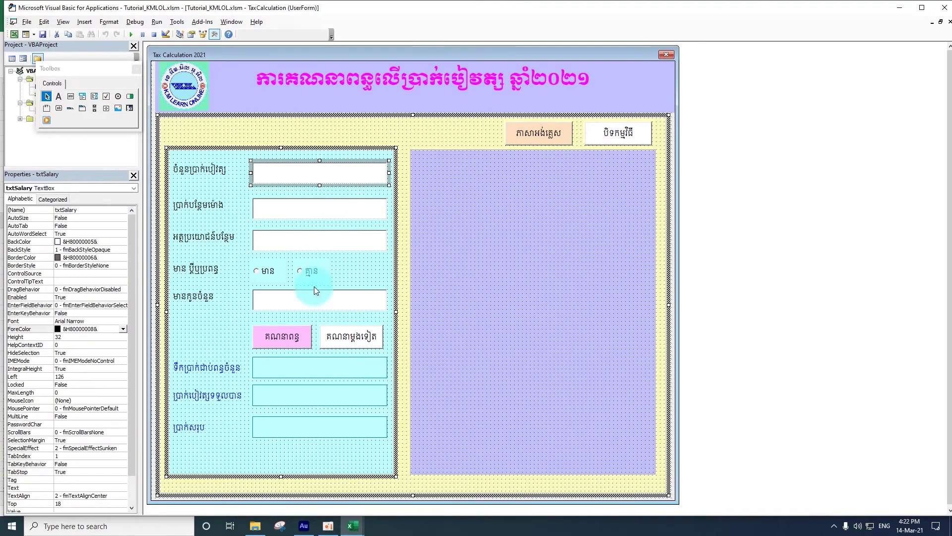
double_click(293, 344)
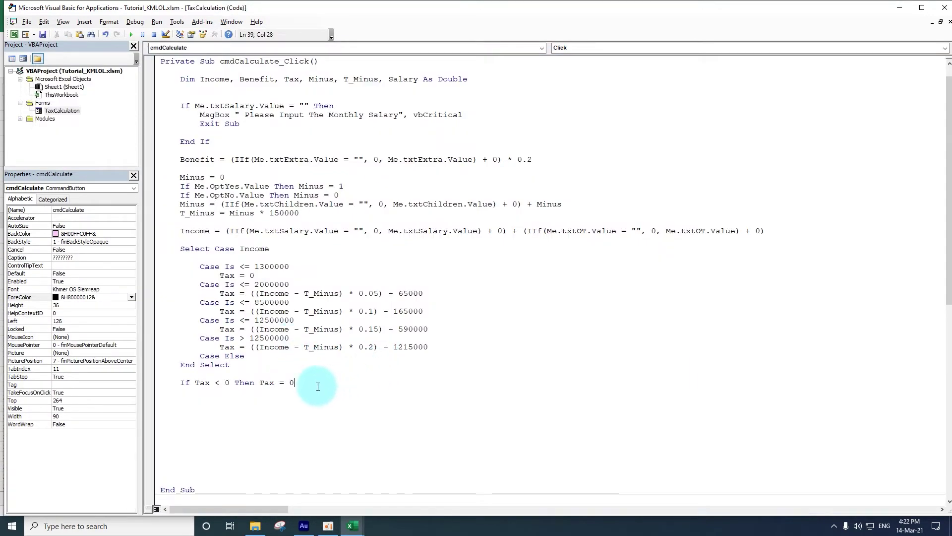
- Start a new line assigning to Me.txtSalary.Value below the negative tax check
key(Return)
key(Return)
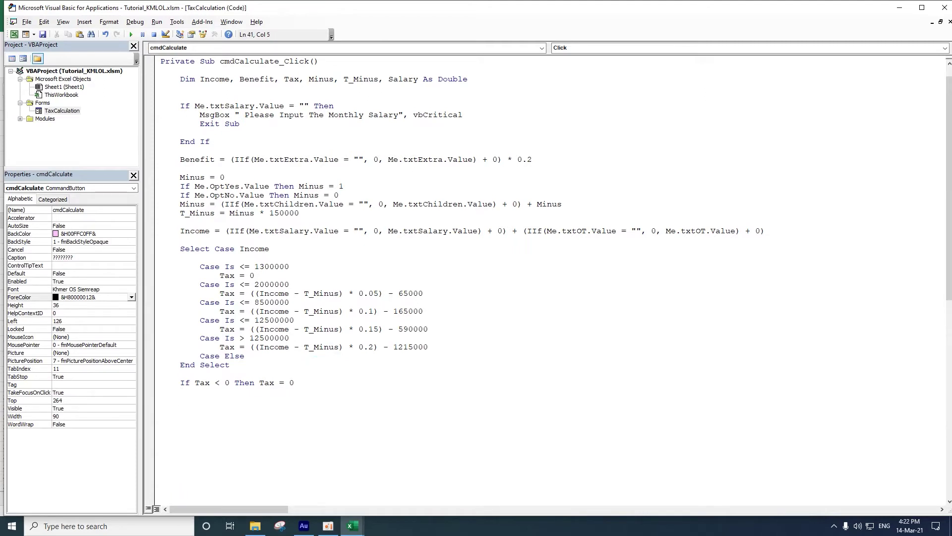
text(m)
text(e.t)
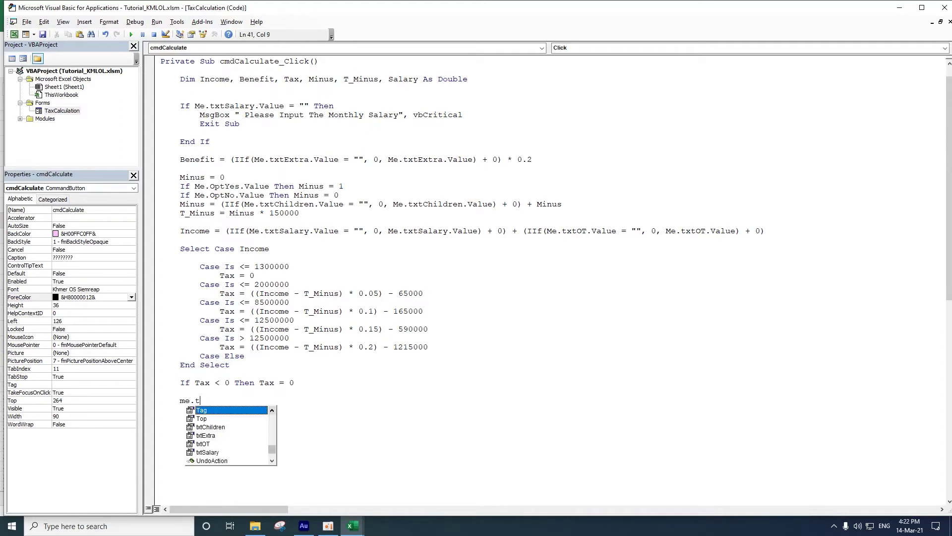
text(xts)
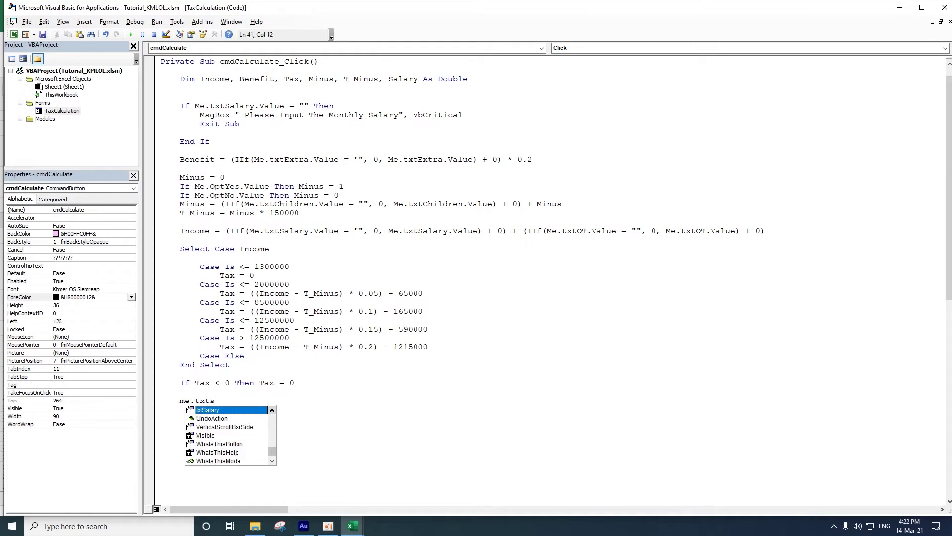
key(Tab)
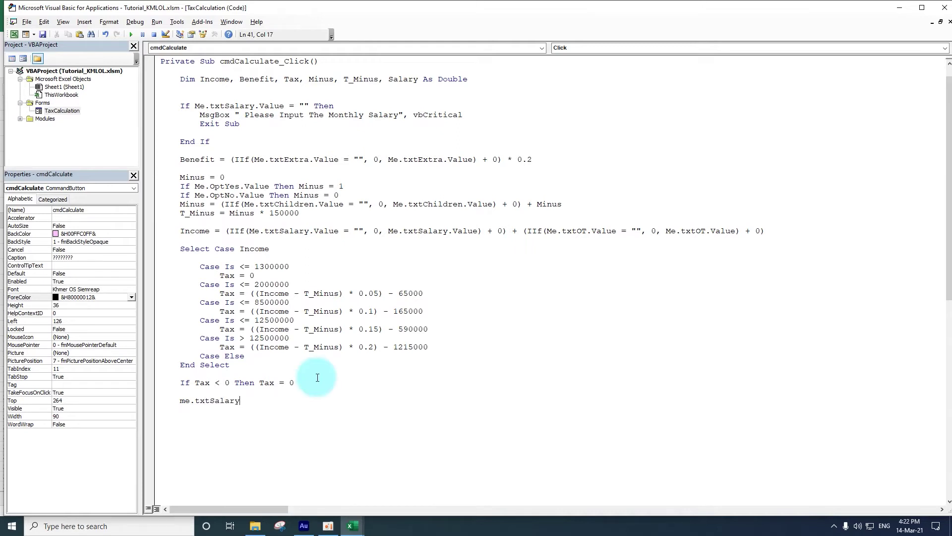
text(.va)
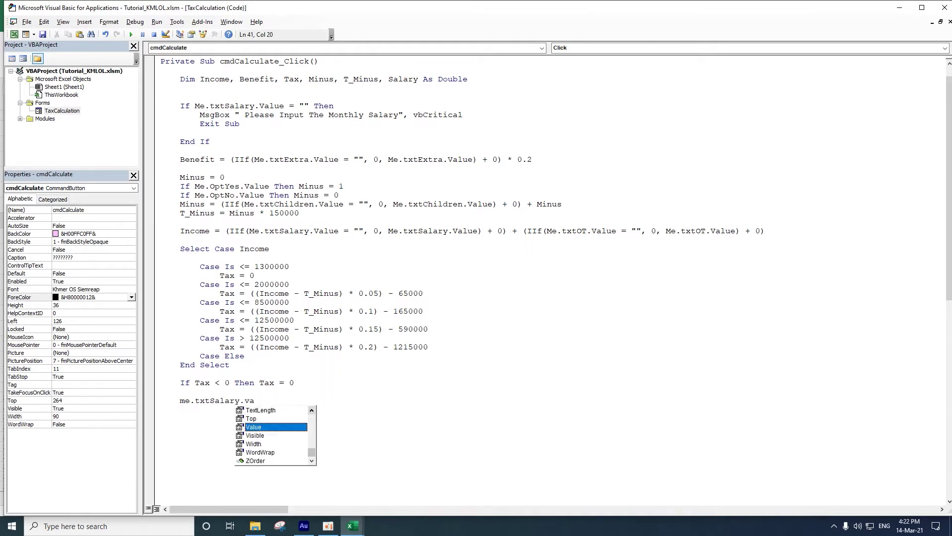
key(Tab)
- Set its value to Format(Me.txtSalary.Value, "#,##0")
text(=)
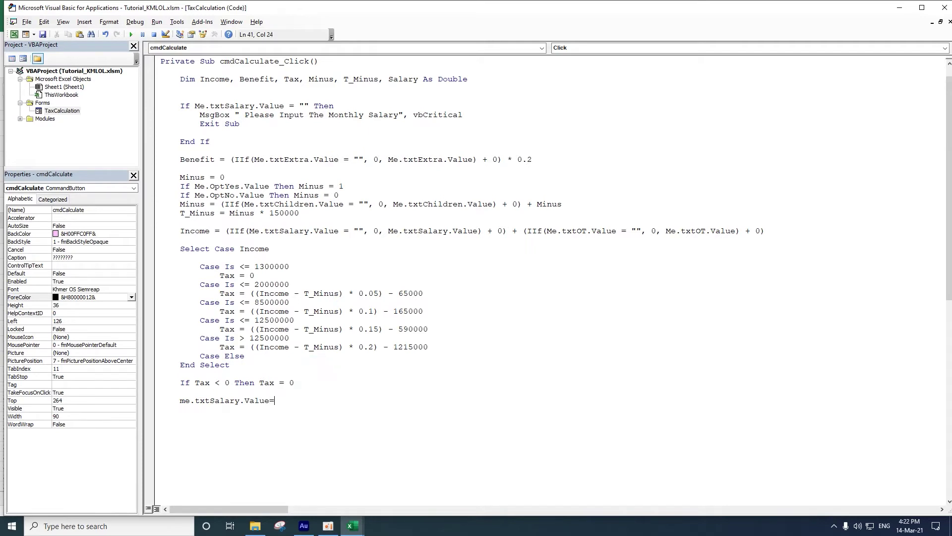
text(format)
text(()
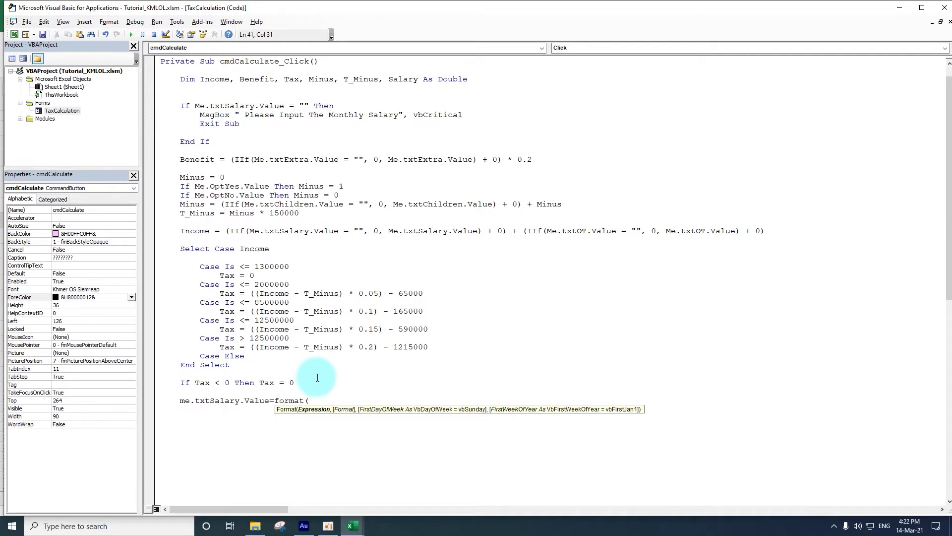
text(me.txt)
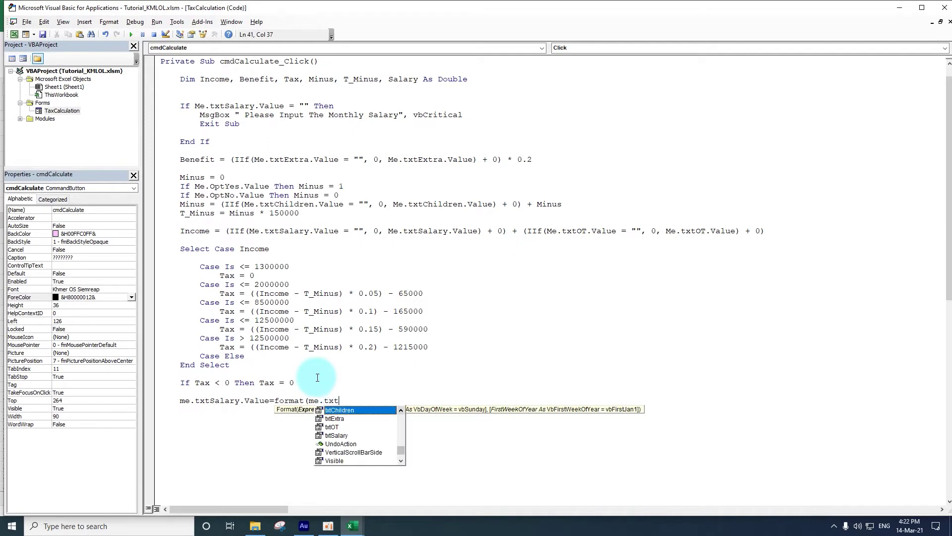
text(s)
key(Tab)
text(.va)
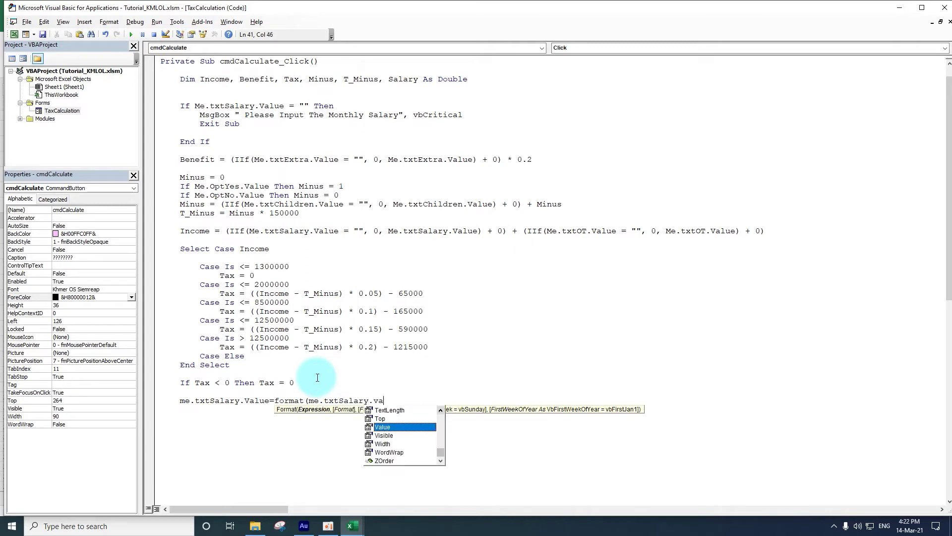
key(Tab)
text(,)
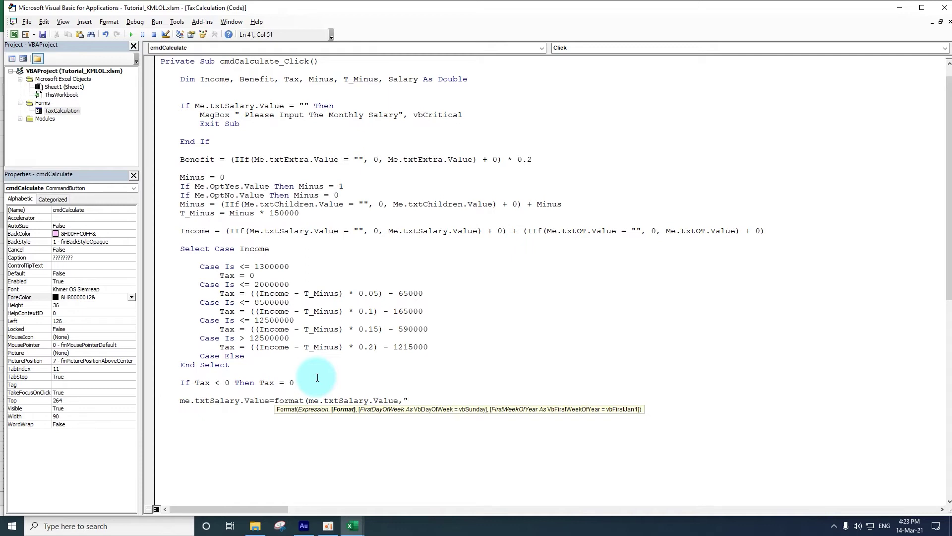
text(#)
text(##)
text(0)
text(")
text())
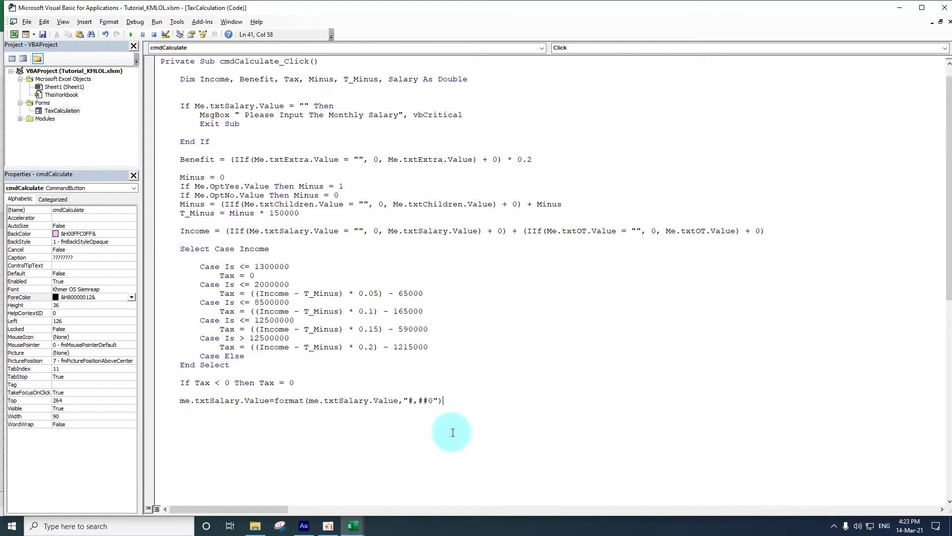
key(Return)
key(Return)
key(Return)
scroll(499, 428, down, 1)
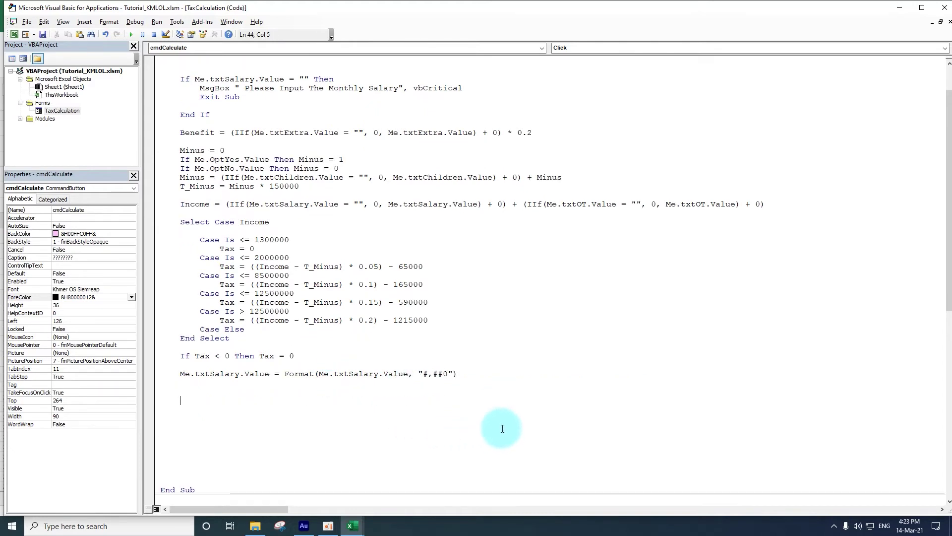
- Duplicate the txtSalary Format line as a txtOT version formatting overtime with "#,##0"
double_click(61, 111)
click(305, 178)
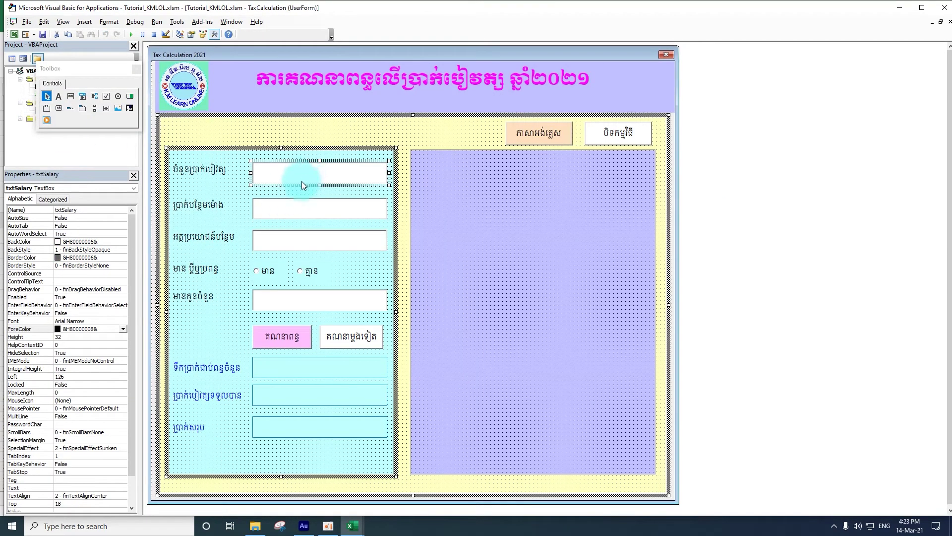
click(303, 210)
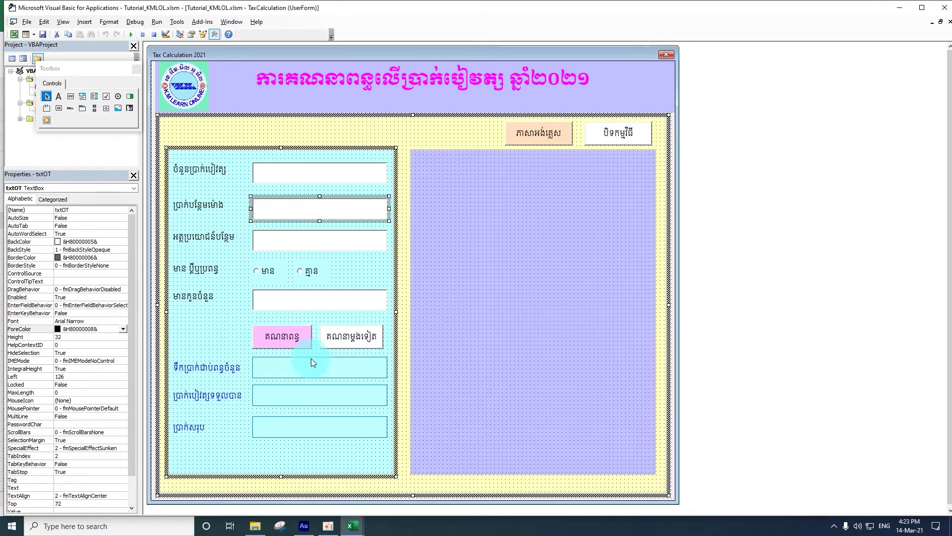
double_click(298, 340)
mouse_move(180, 400)
mouse_down()
mouse_move(322, 408)
mouse_move(463, 399)
mouse_up()
key(ctrl+c)
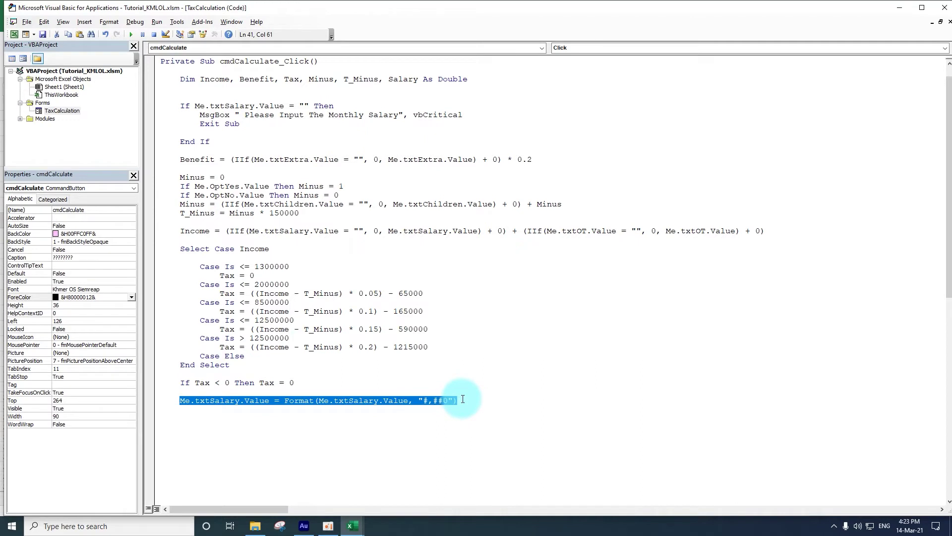
click(184, 411)
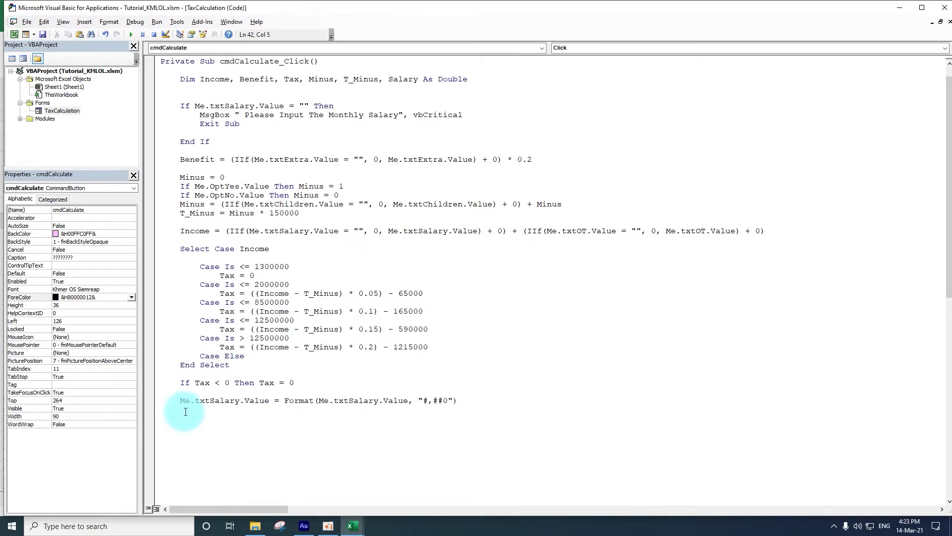
key(ctrl+v)
click(217, 410)
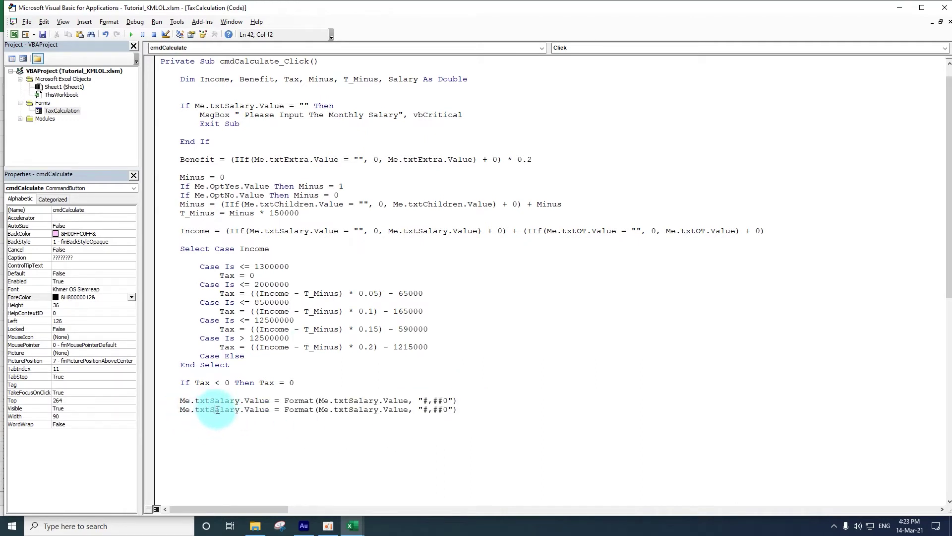
drag(210, 410, 240, 410)
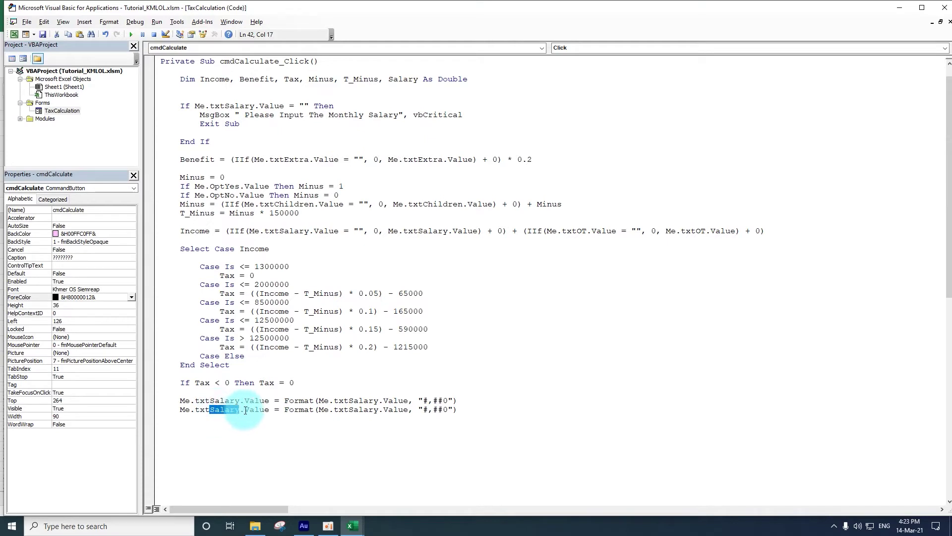
text(ot)
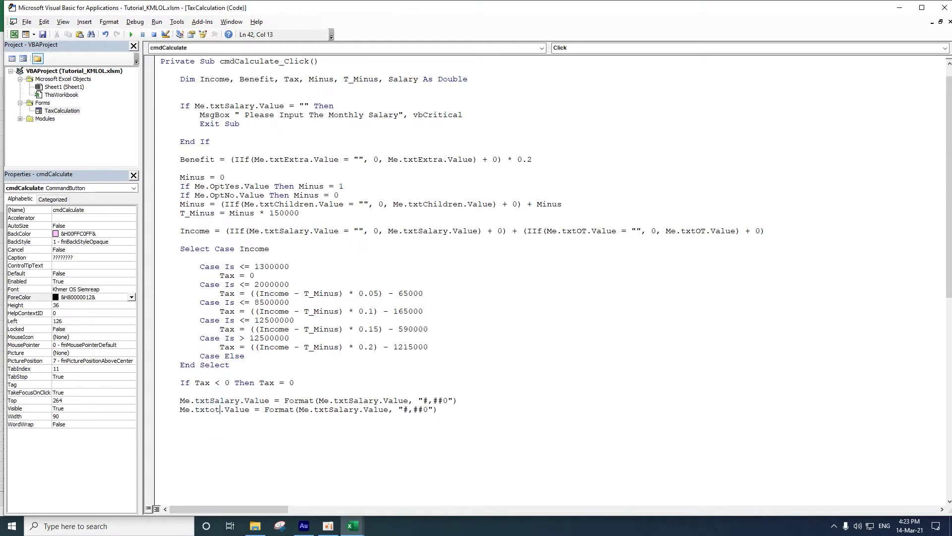
click(368, 449)
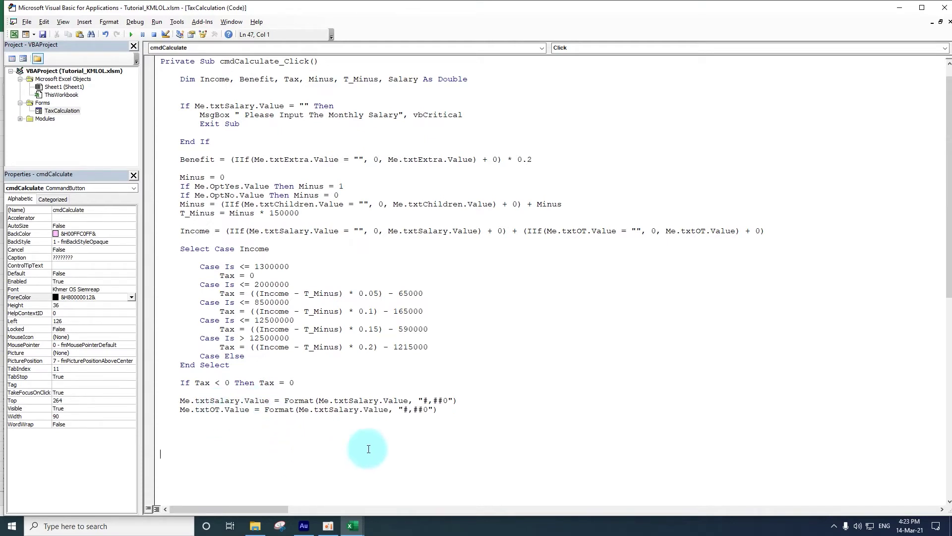
drag(329, 410, 359, 412)
text(ot)
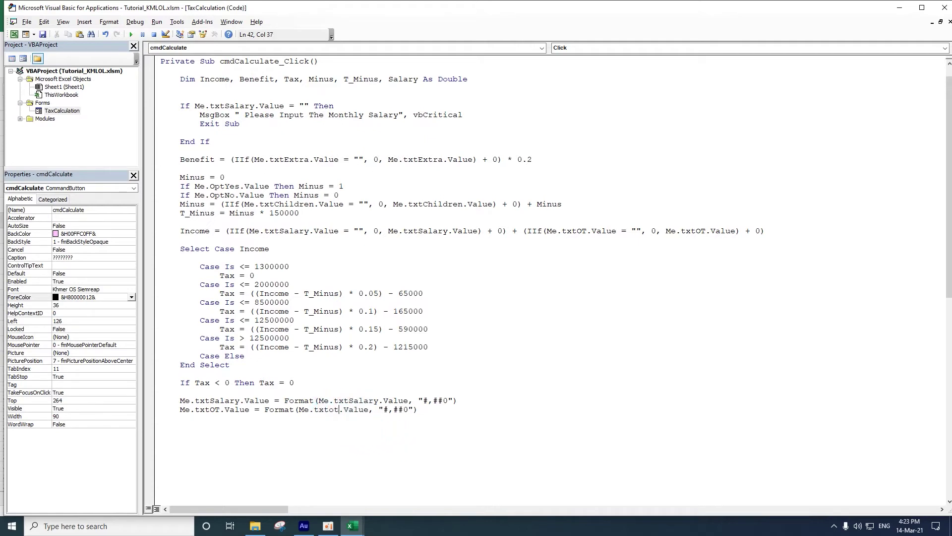
- Duplicate the txtOT line as a txtExtra Format line
double_click(60, 110)
click(277, 214)
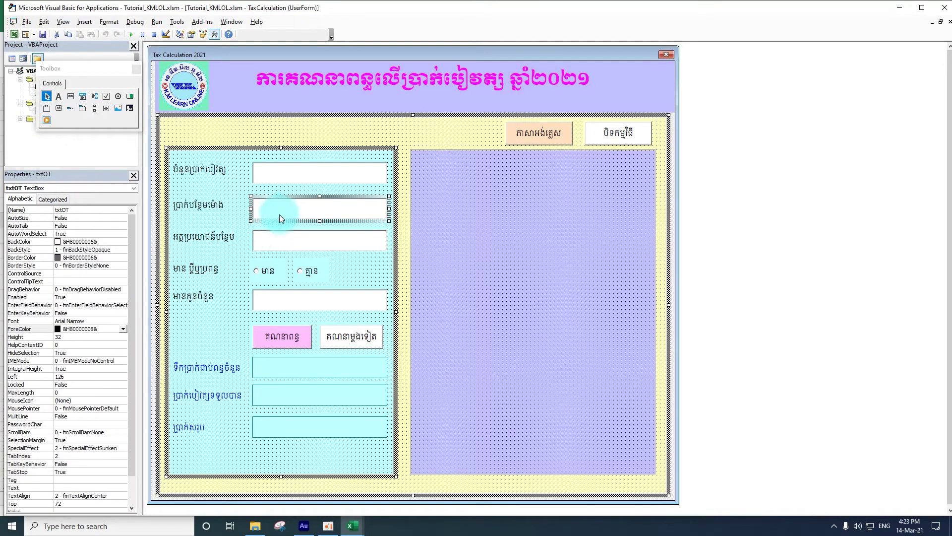
click(281, 242)
double_click(308, 343)
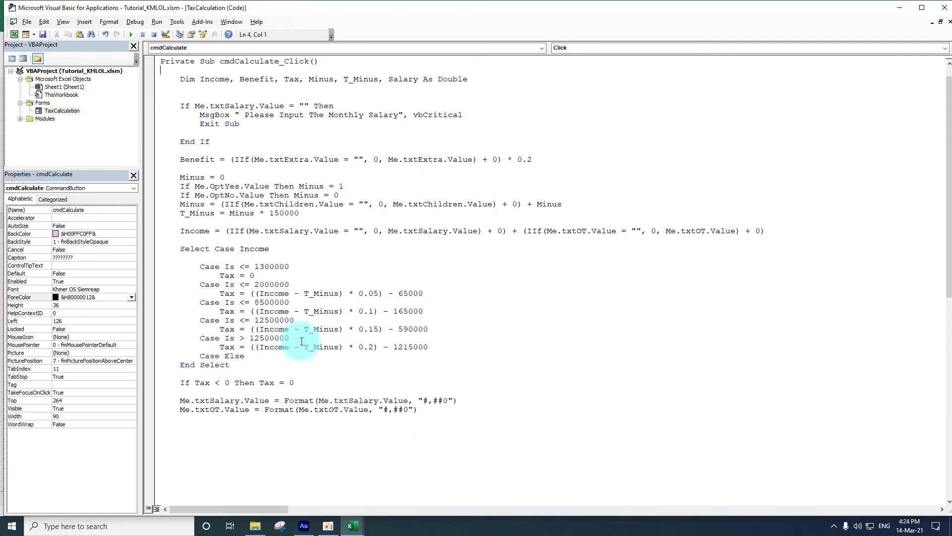
drag(180, 409, 425, 413)
key(Down)
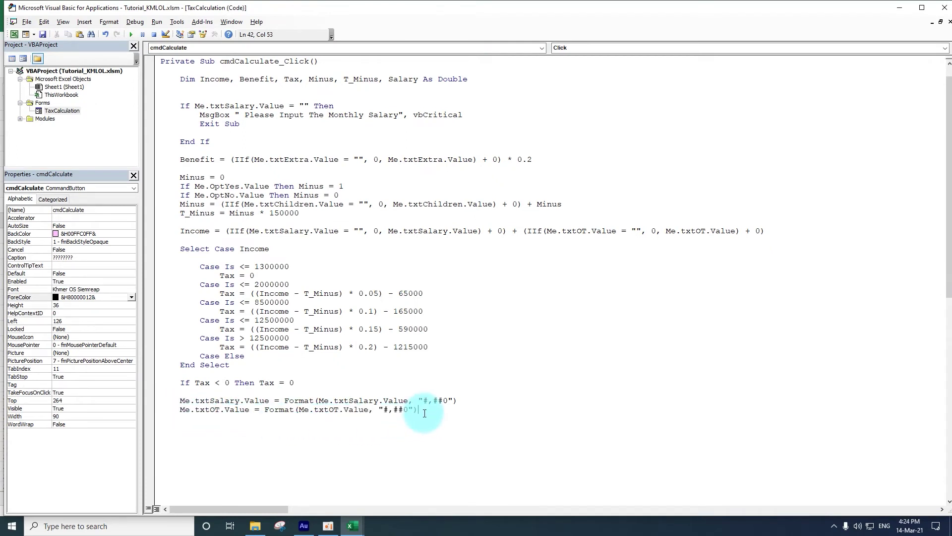
text(Me.txtOT.Value = Format(Me.txtOT.Value, "#,##0"))
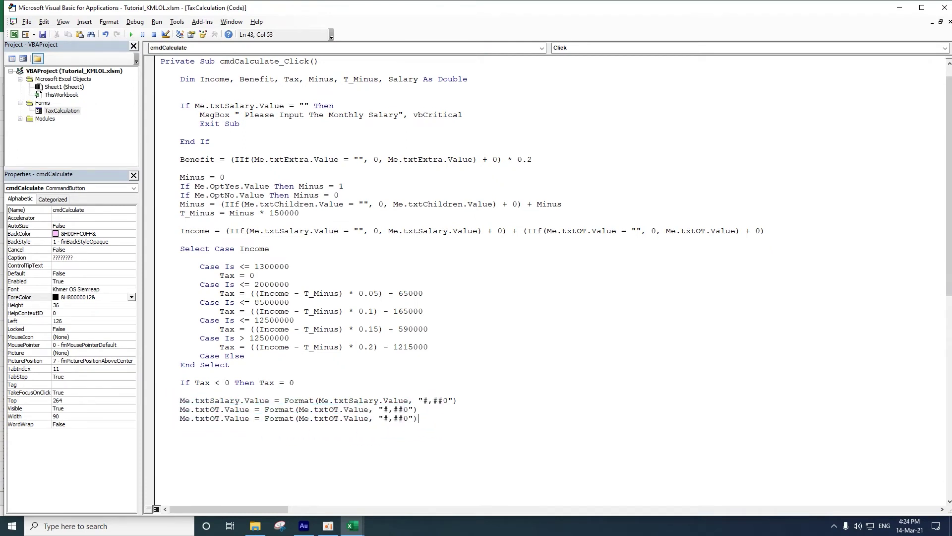
click(214, 418)
drag(214, 418, 212, 419)
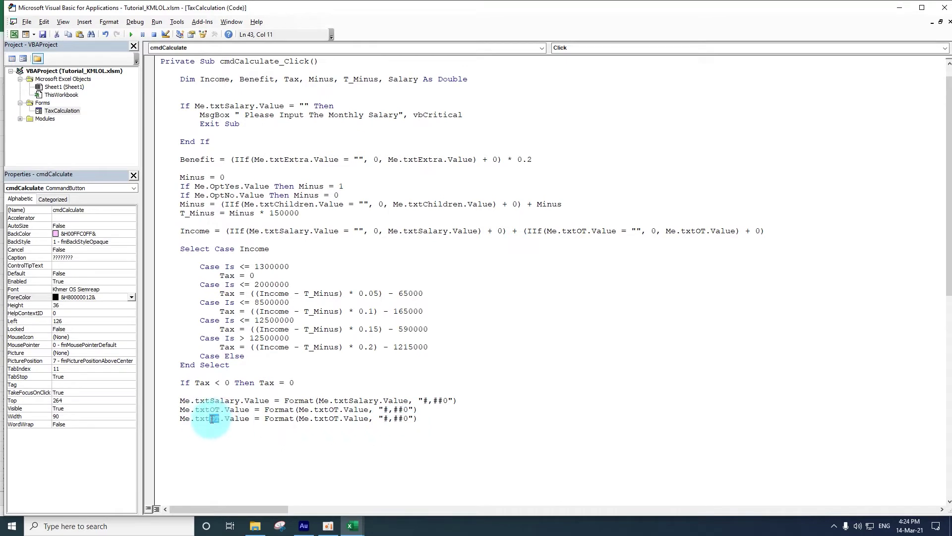
text(extra)
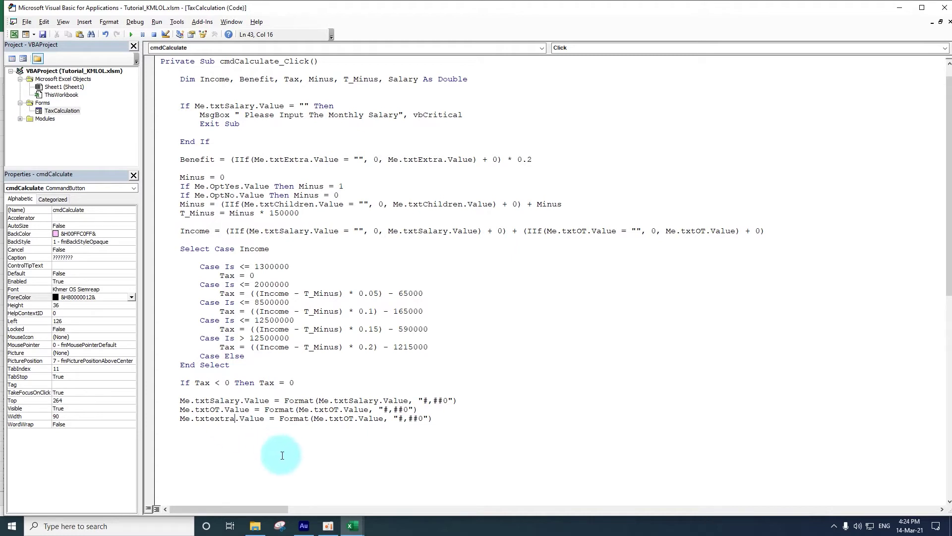
click(315, 460)
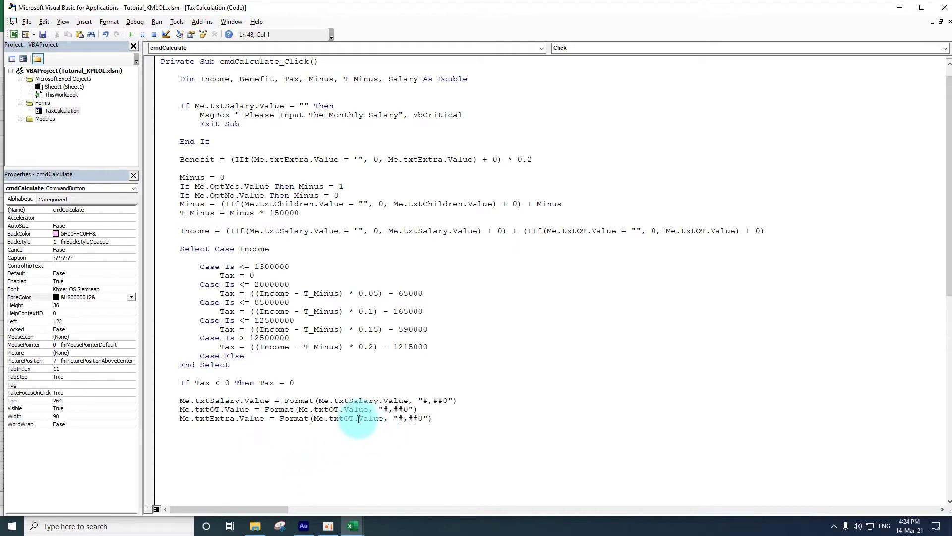
drag(343, 419, 352, 420)
text(extra)
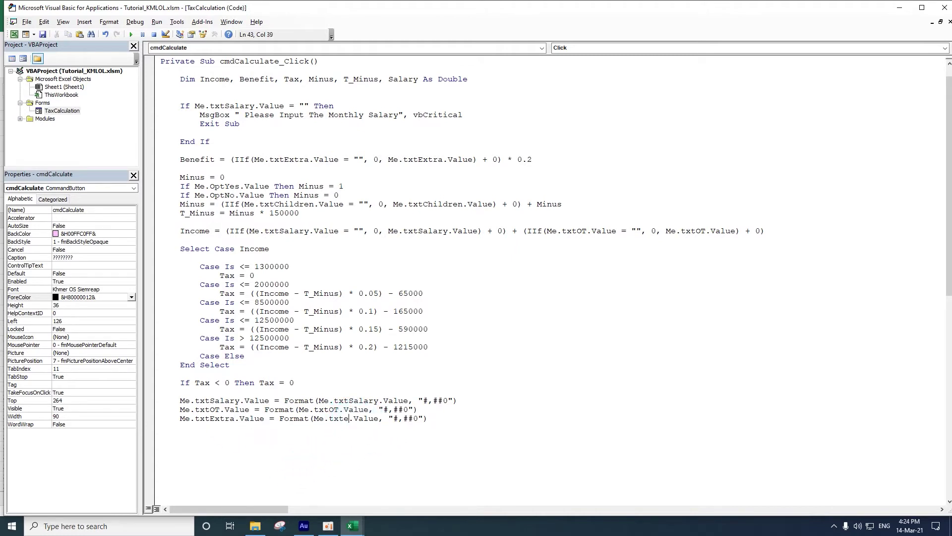
- Duplicate the txtExtra line as a txtChildren Format line
double_click(53, 112)
click(305, 299)
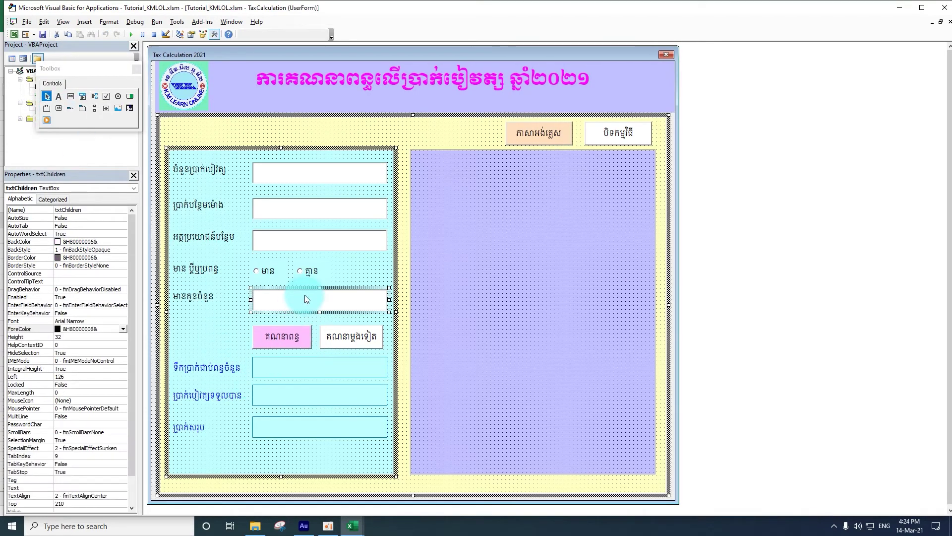
double_click(284, 340)
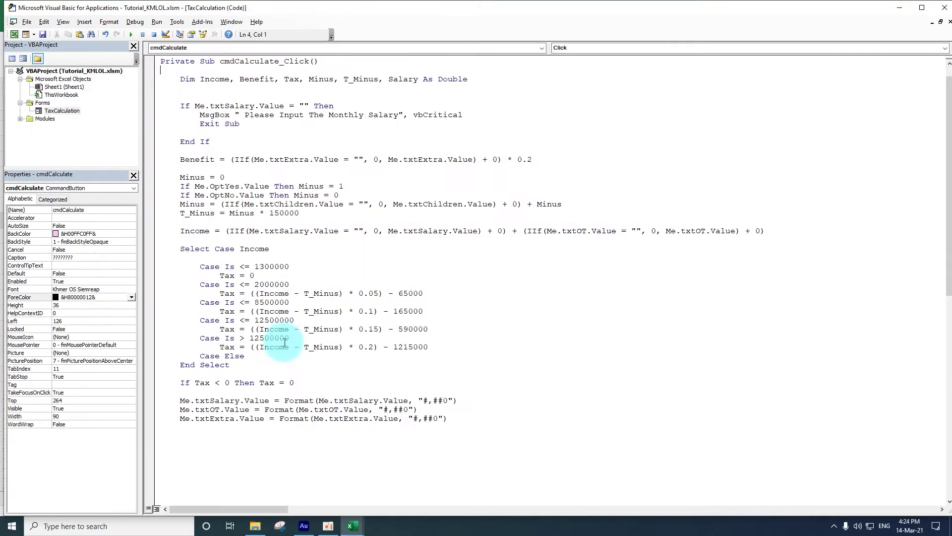
drag(180, 421, 457, 420)
key(ctrl+c)
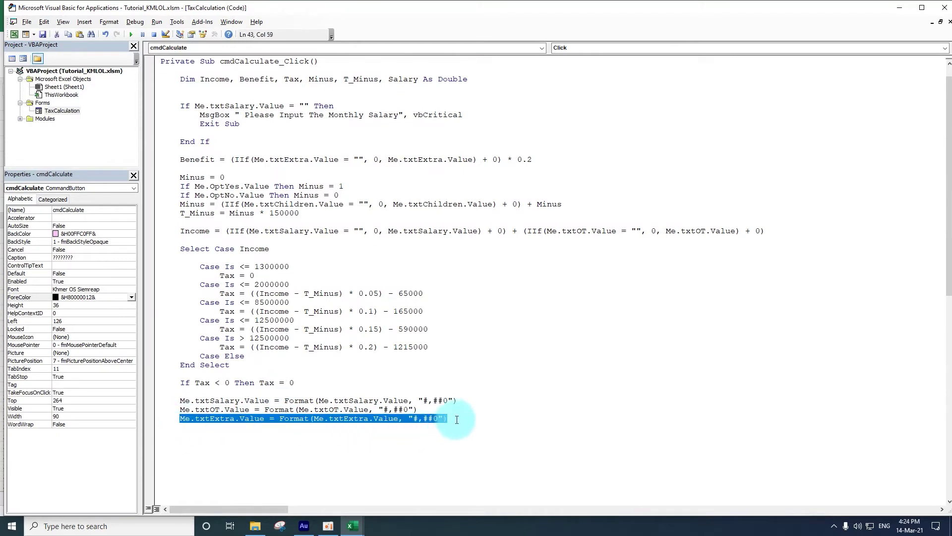
click(457, 418)
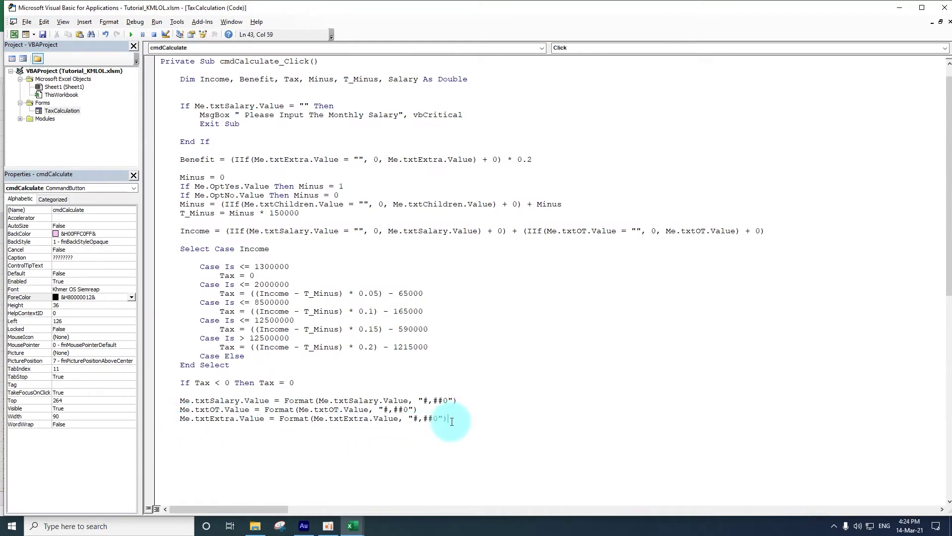
key(Return)
key(ctrl+v)
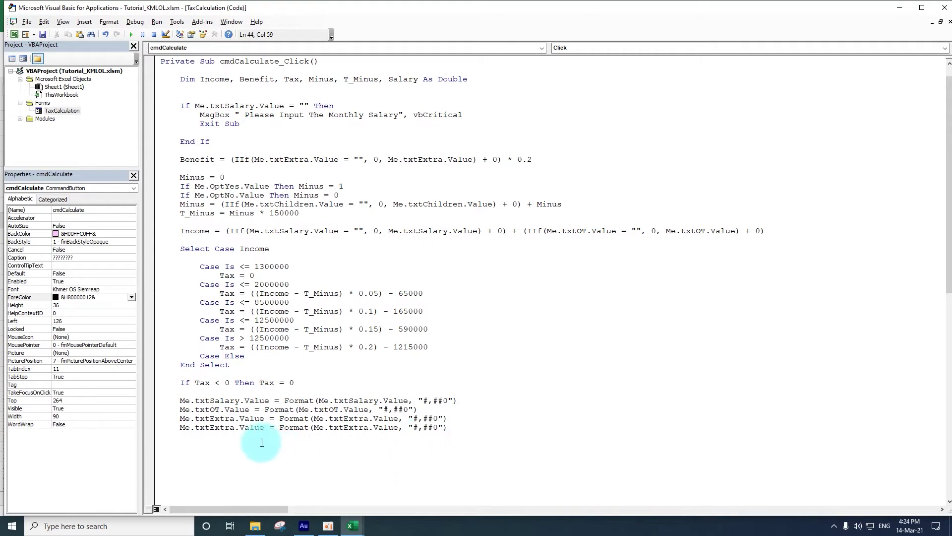
click(211, 427)
drag(211, 429, 233, 429)
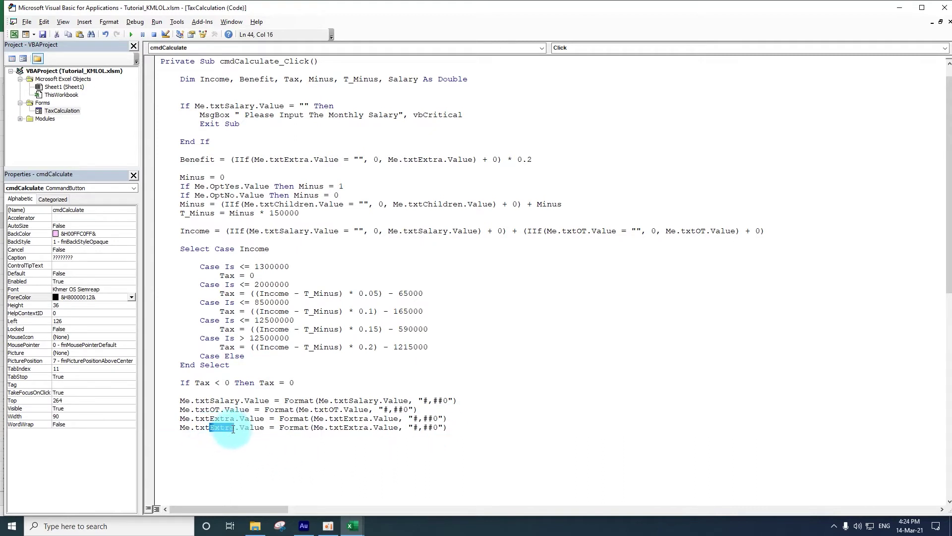
text(ch)
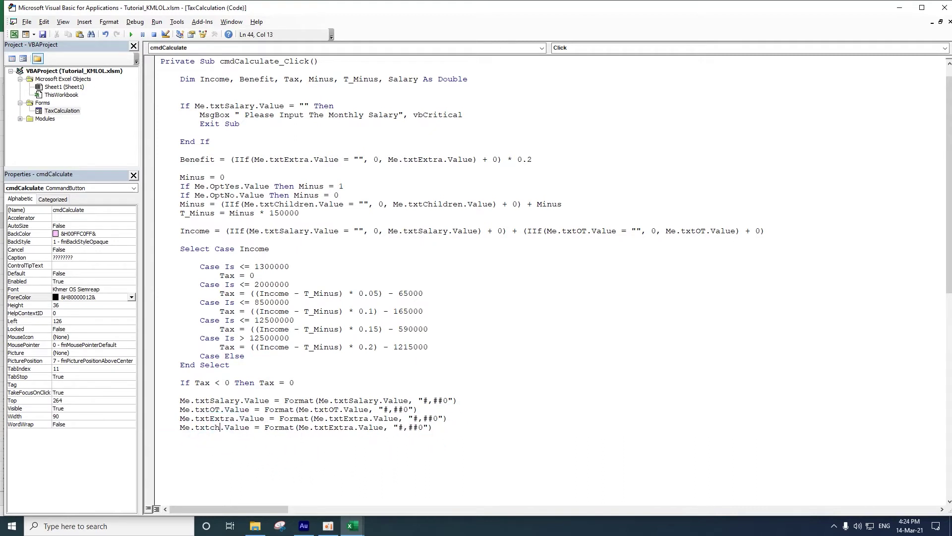
text(ildre)
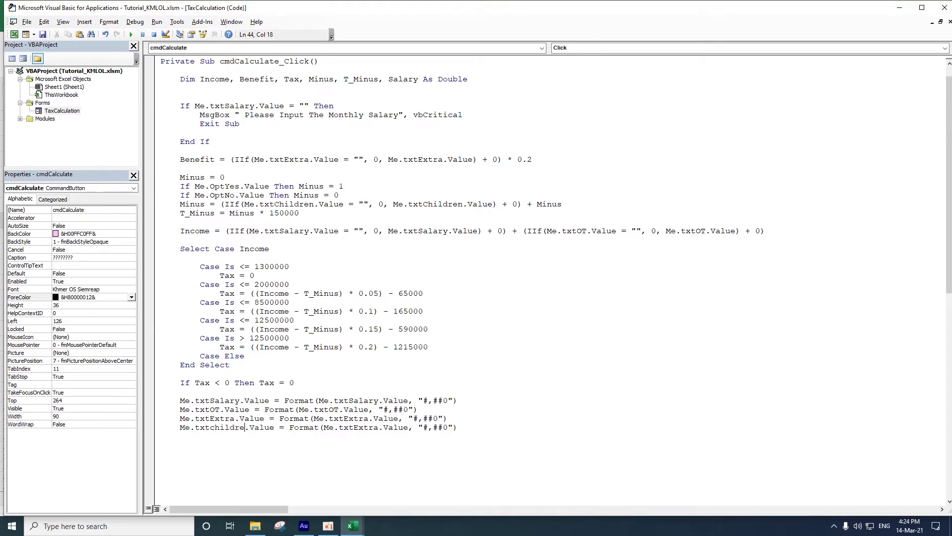
text(n)
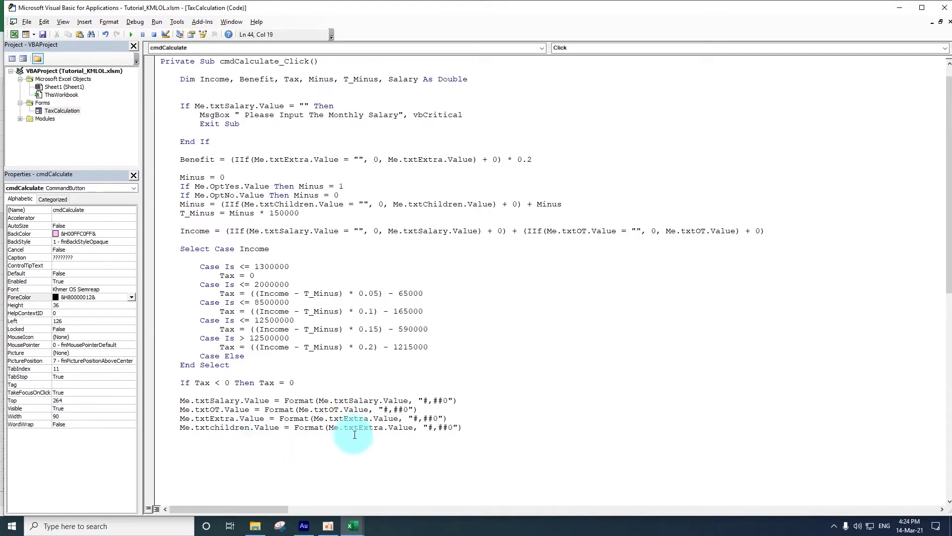
click(360, 428)
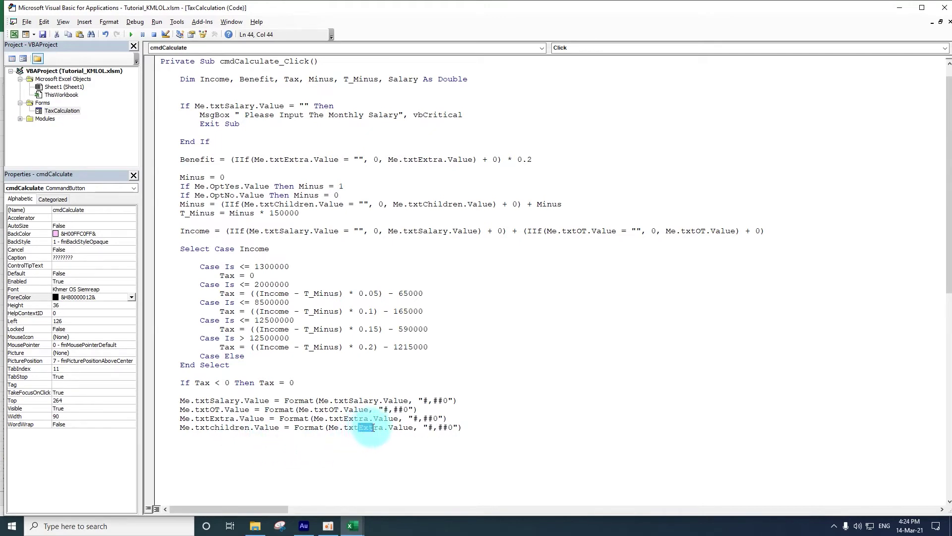
drag(360, 427, 384, 435)
text(ch)
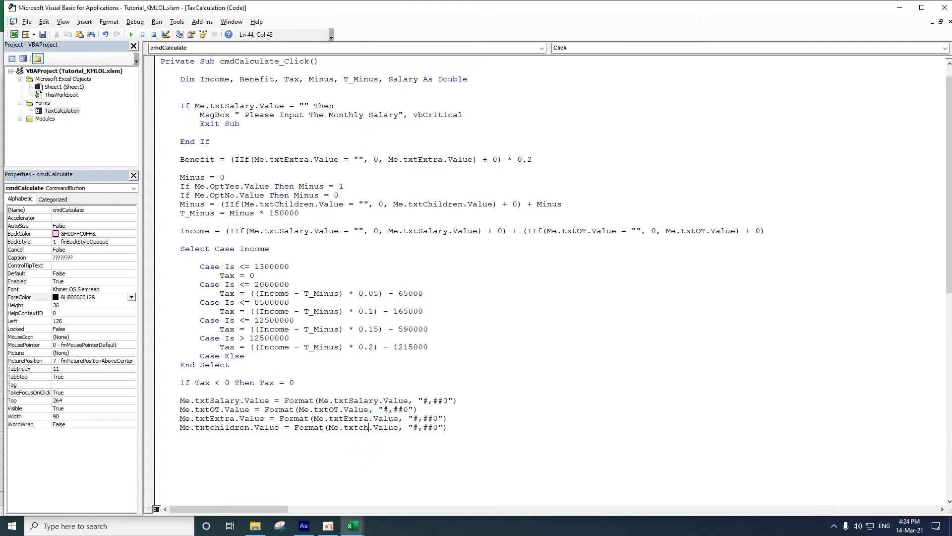
text(ildren)
click(453, 399)
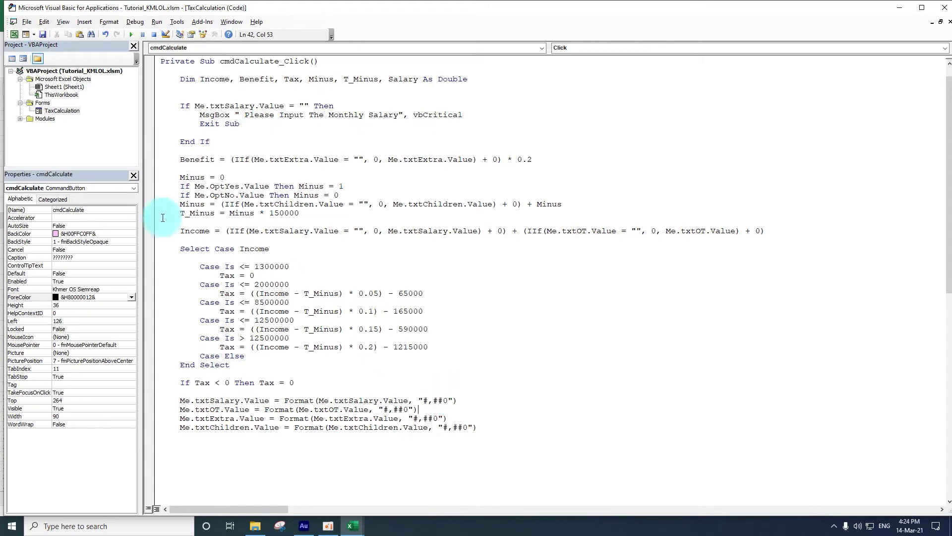
- Paste a copy of the txtChildren Format line below the formatting lines
double_click(69, 110)
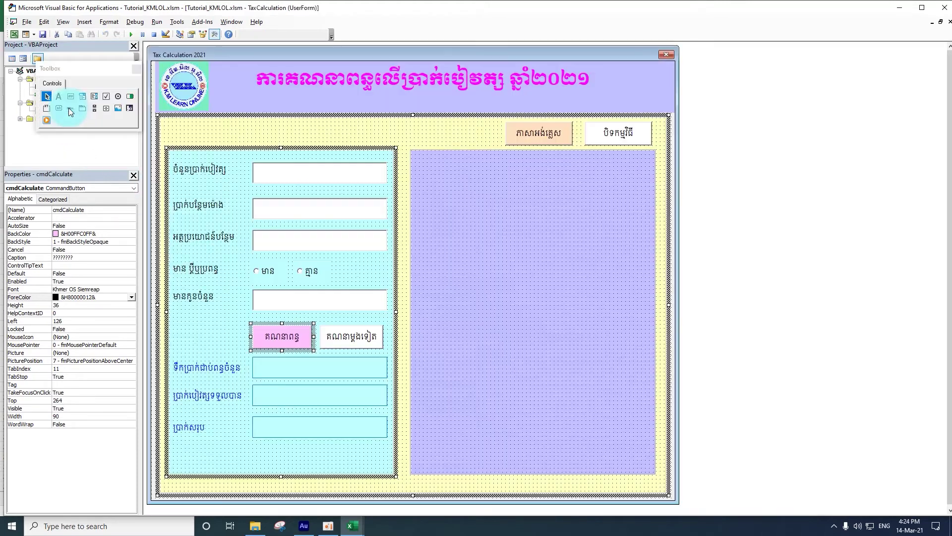
click(296, 298)
click(296, 367)
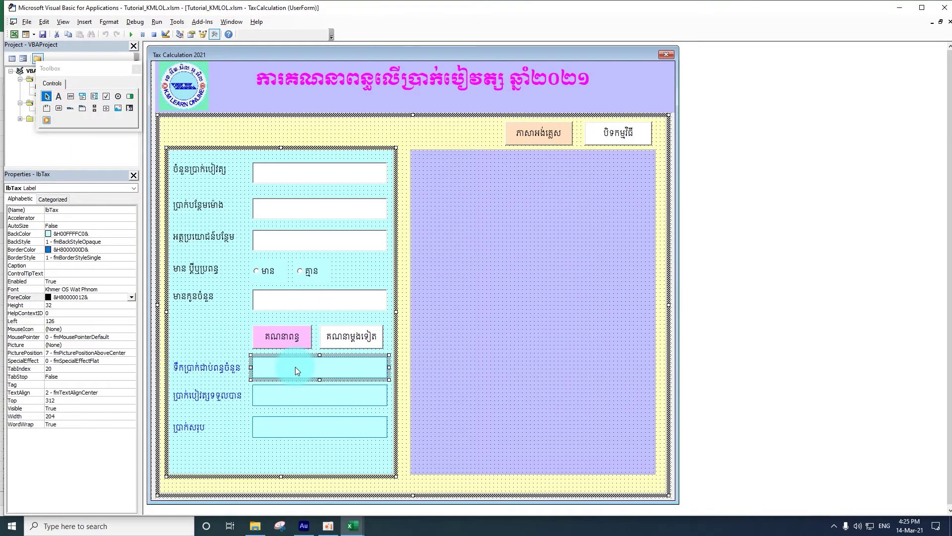
click(285, 345)
double_click(287, 340)
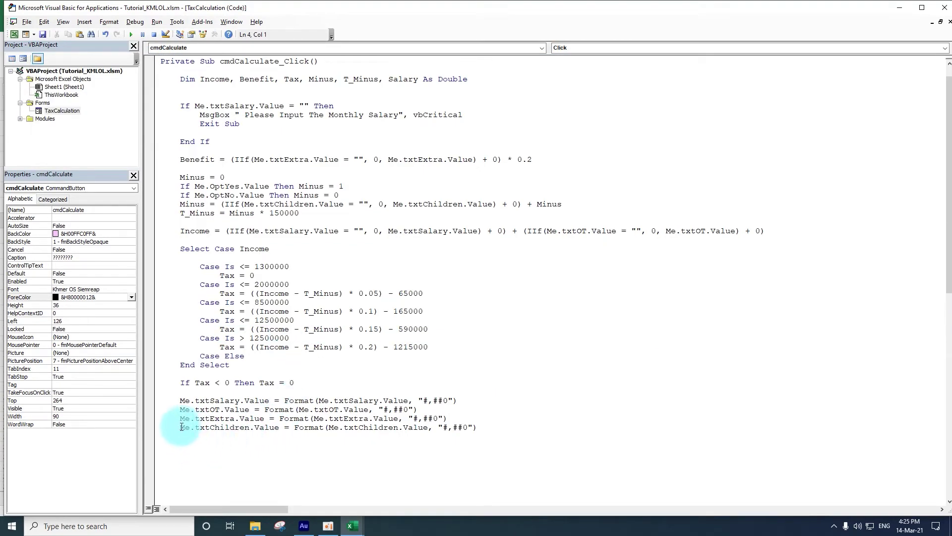
mouse_move(180, 427)
mouse_down()
mouse_move(268, 435)
mouse_move(481, 427)
mouse_up()
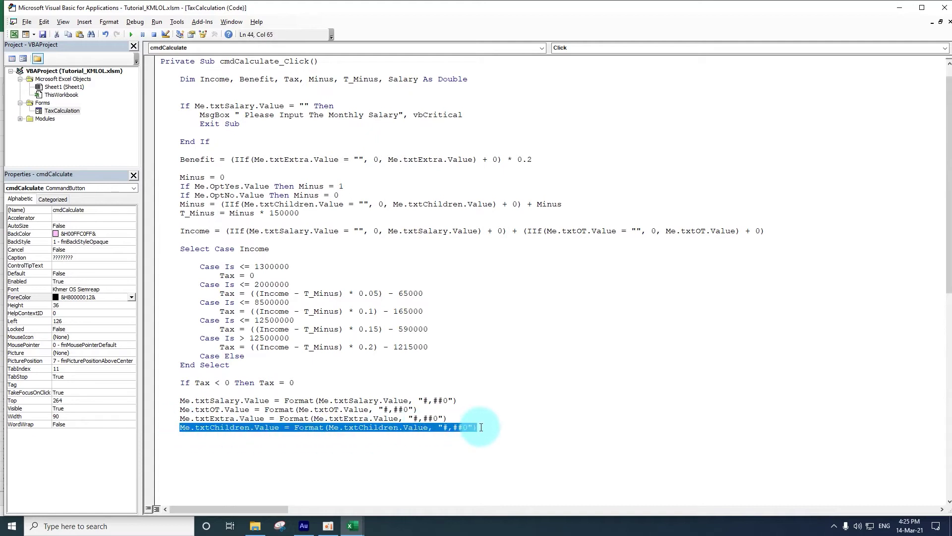
key(Down)
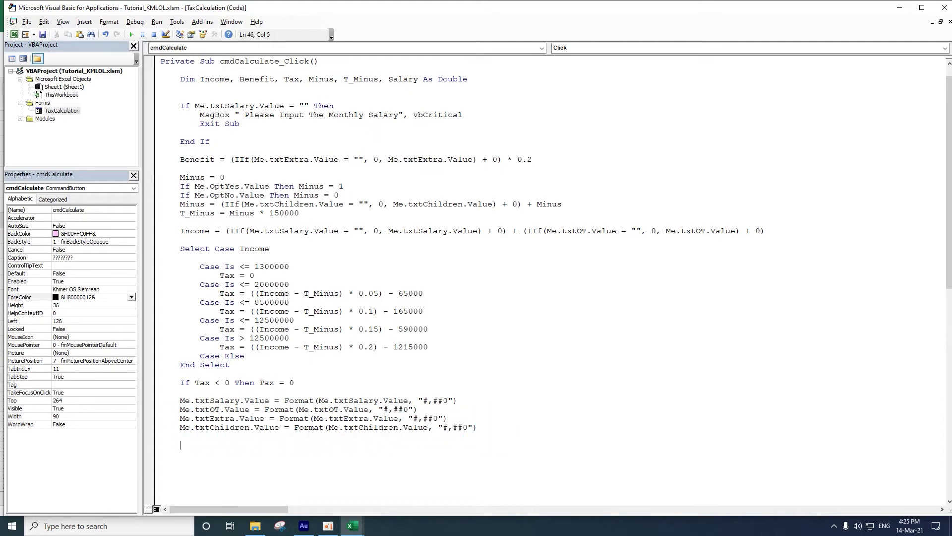
scroll(564, 352, down, 2)
scroll(578, 305, down, 1)
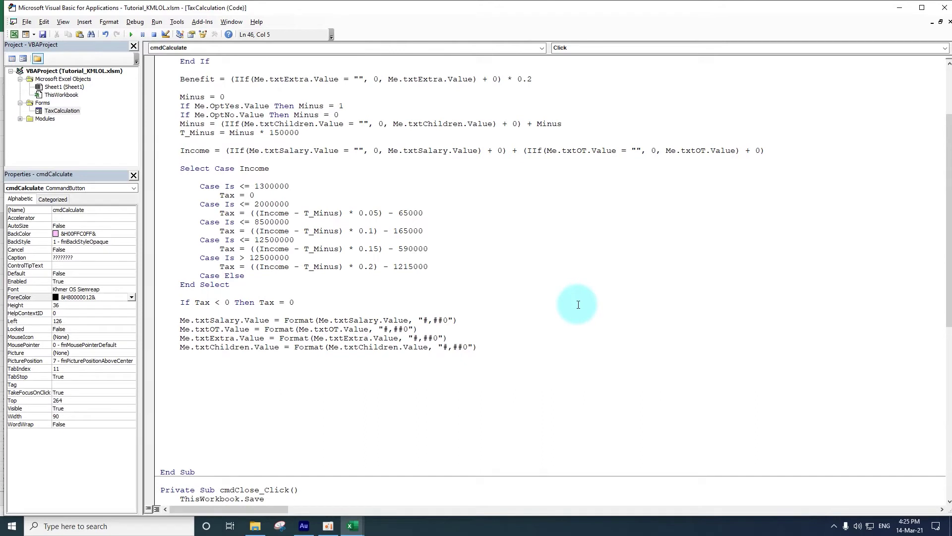
scroll(578, 305, down, 1)
text(Me.txtChildren.Value = Format(Me.txtChildren.Value, "#,##0"))
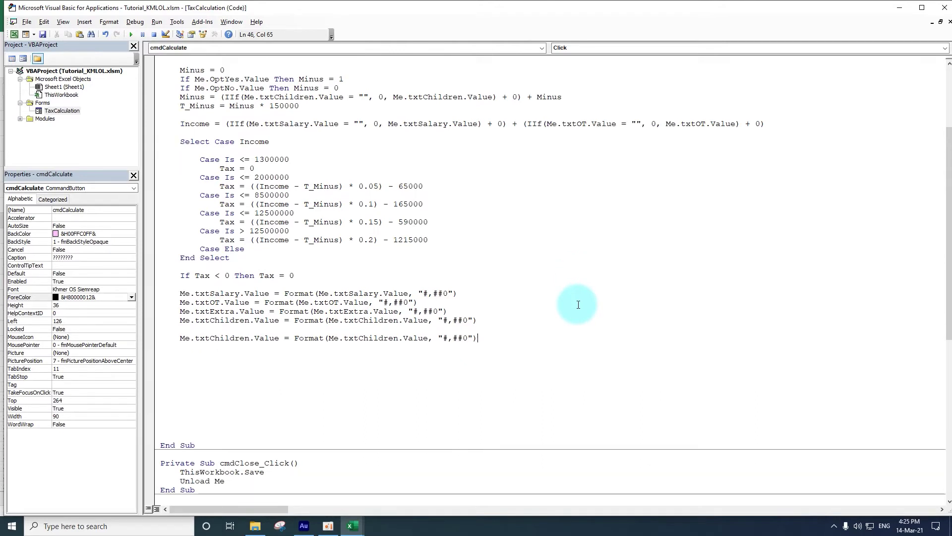
- Change the copied line's target to Me.lbTax.Caption
drag(192, 337, 279, 338)
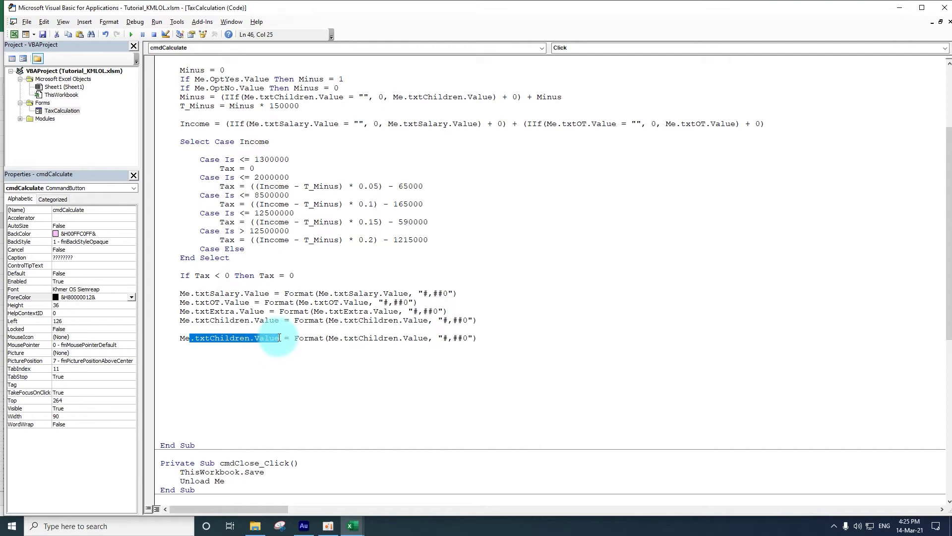
text(.lbt)
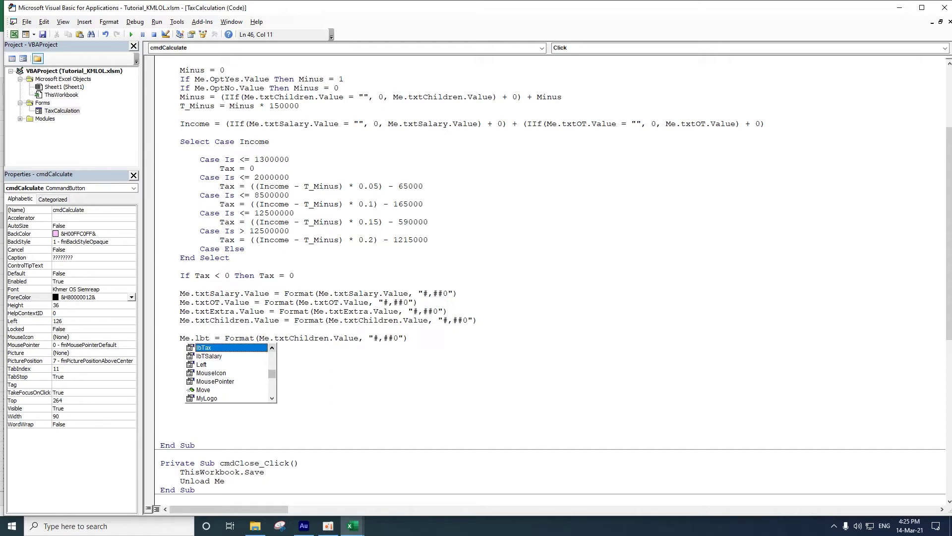
double_click(263, 347)
text(.com)
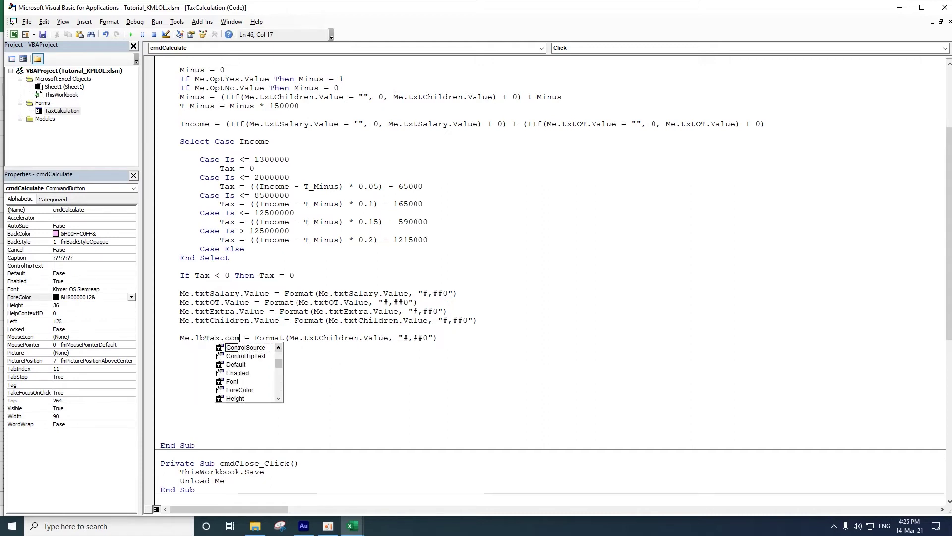
key(BackSpace)
key(BackSpace)
text(a)
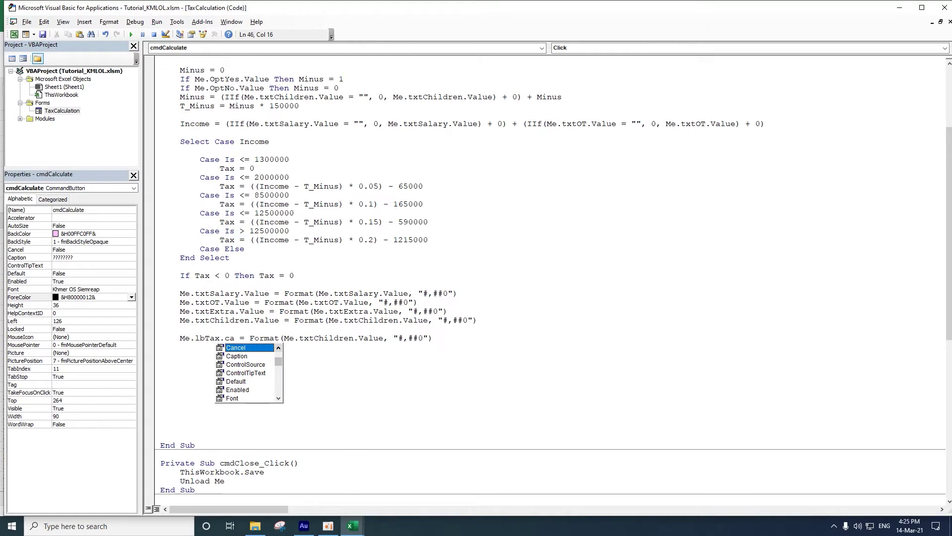
text(p)
click(280, 338)
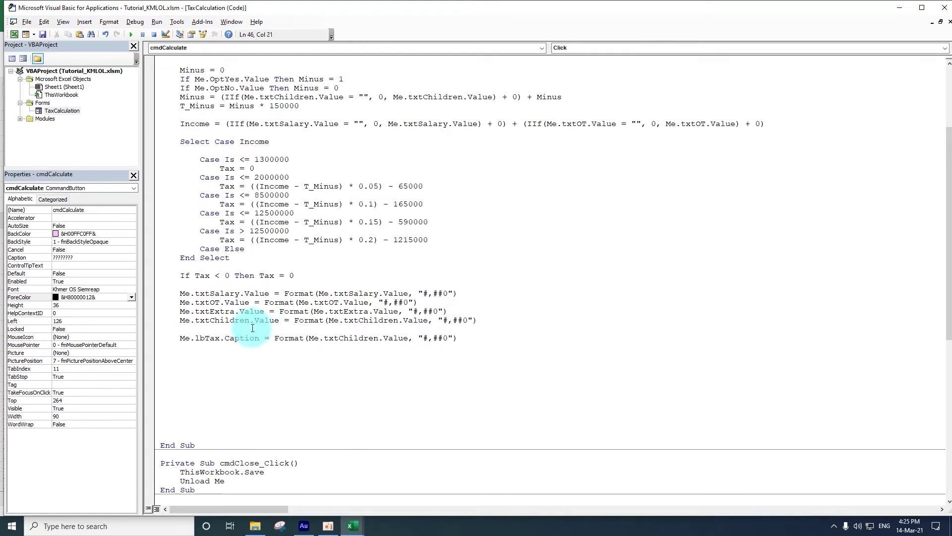
click(276, 339)
click(505, 344)
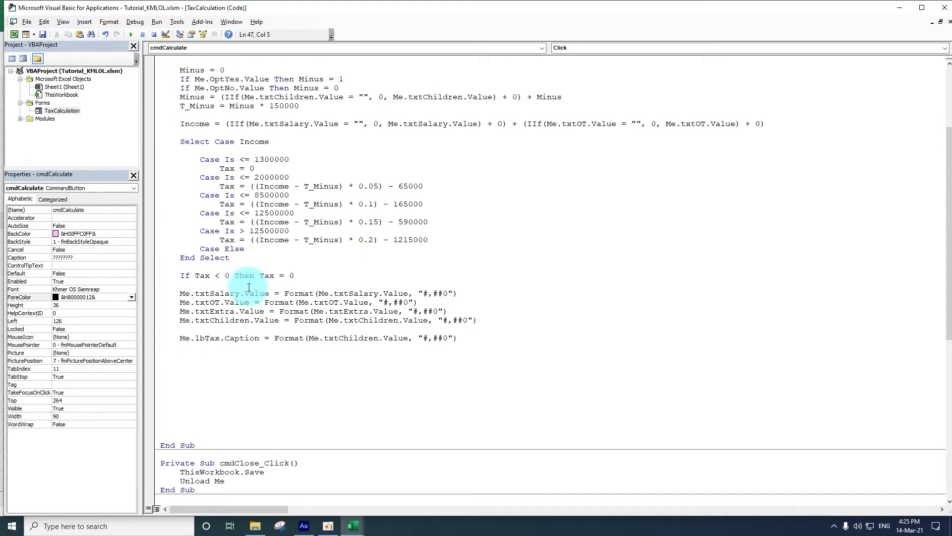
- Replace Me.txtChildren.Value with Tax + Benefit in the lbTax caption line
double_click(64, 111)
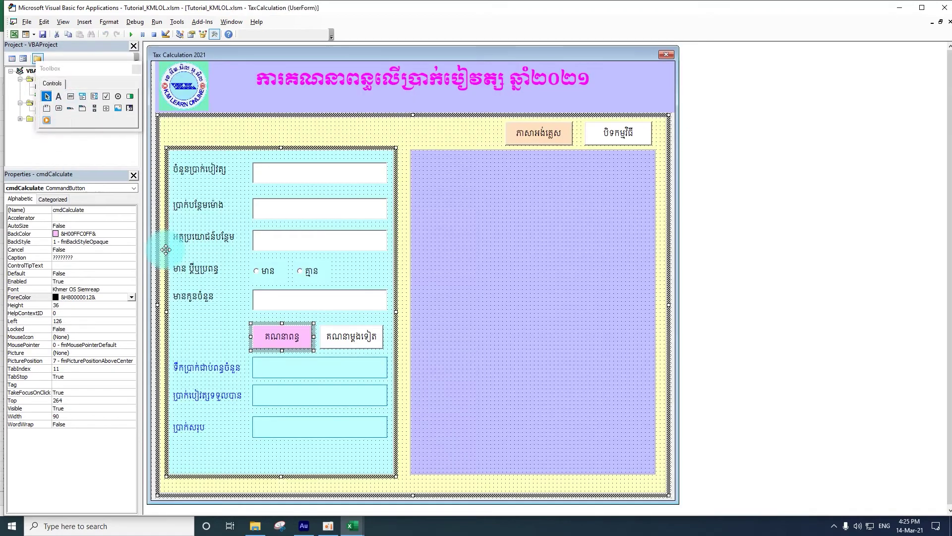
click(275, 373)
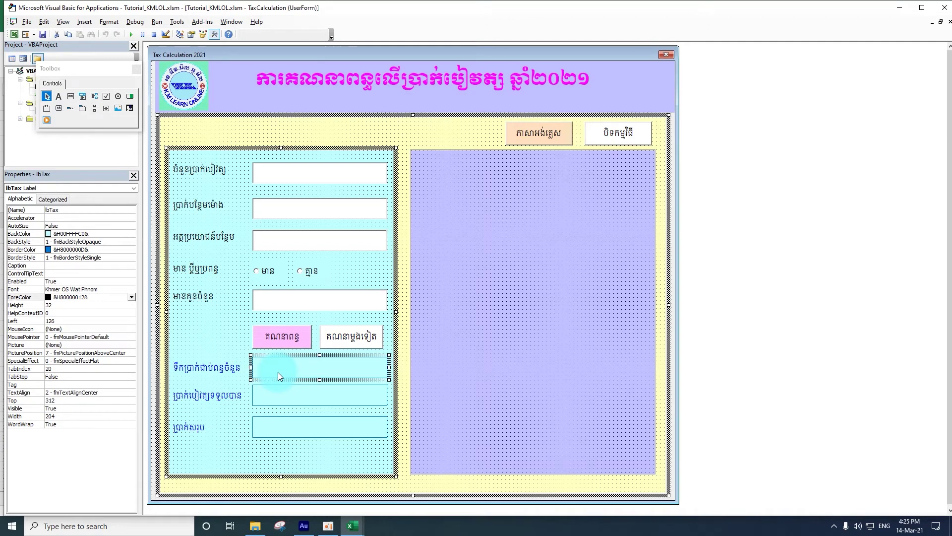
double_click(286, 338)
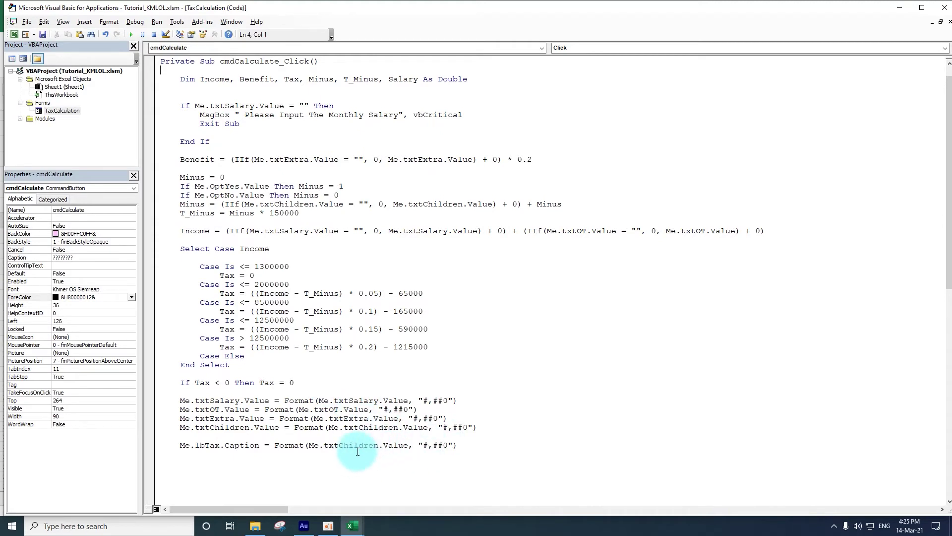
drag(309, 445, 407, 444)
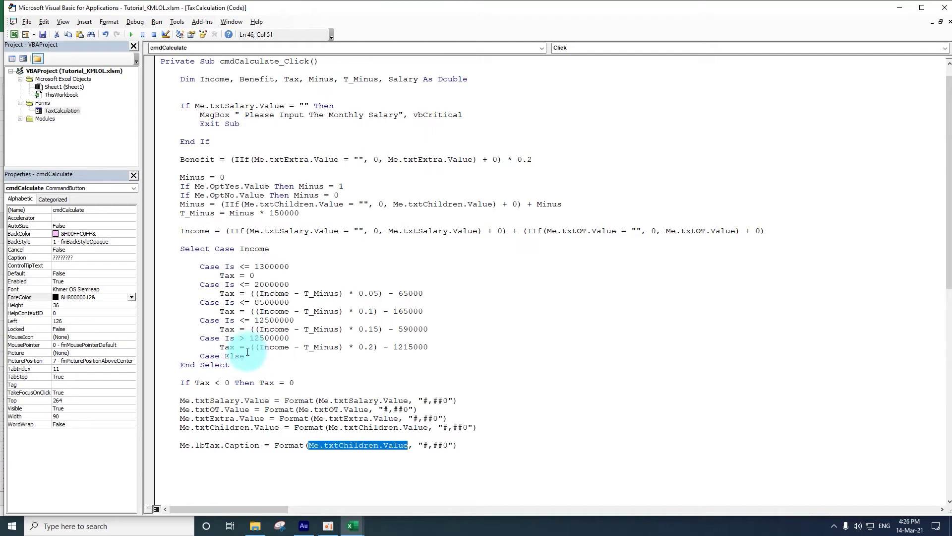
text(t)
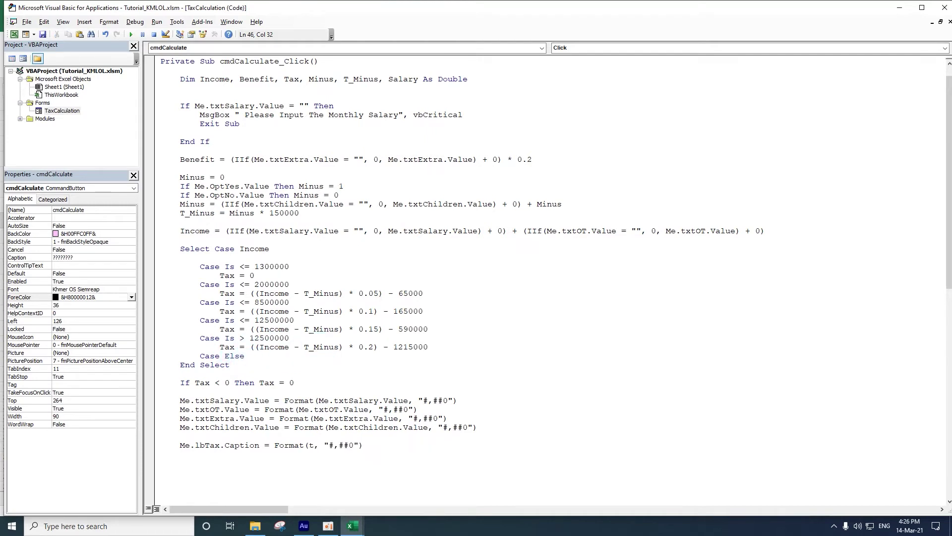
text(ax)
text(+)
text(bene)
text(fit)
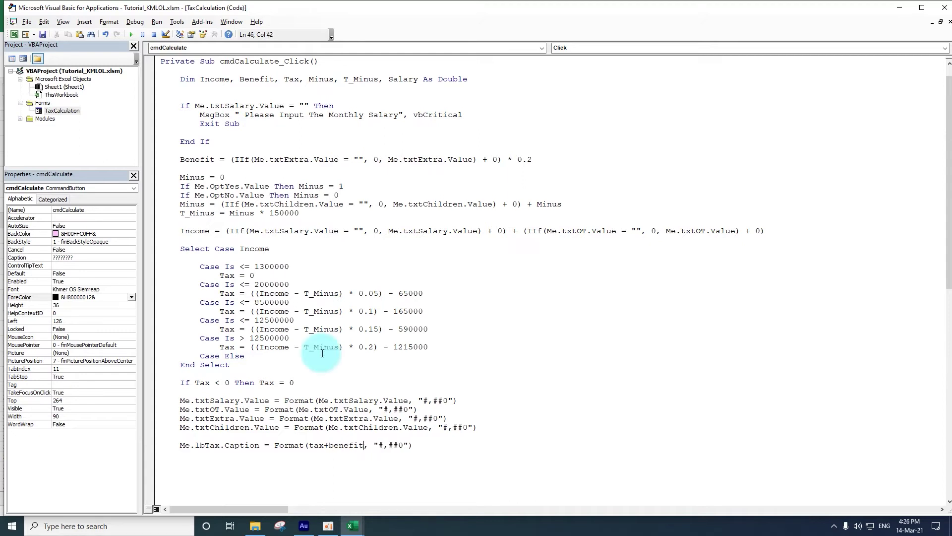
click(435, 442)
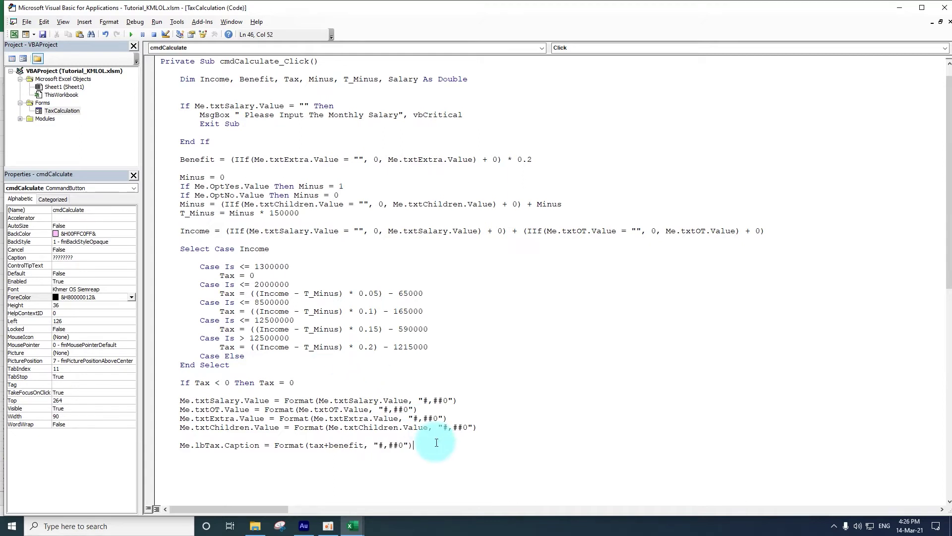
click(525, 396)
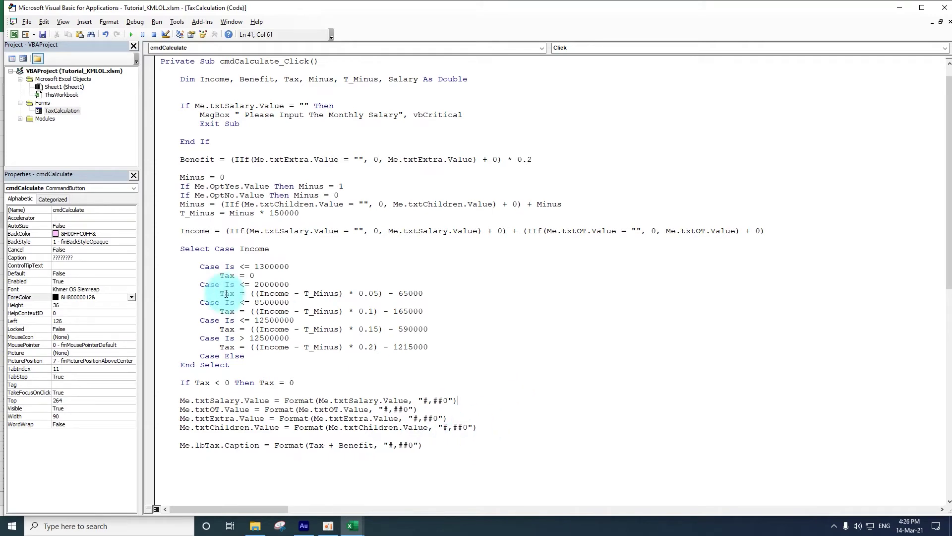
- Review the tax result label on the TaxCalculation form, then switch to the Excel workbook
double_click(54, 112)
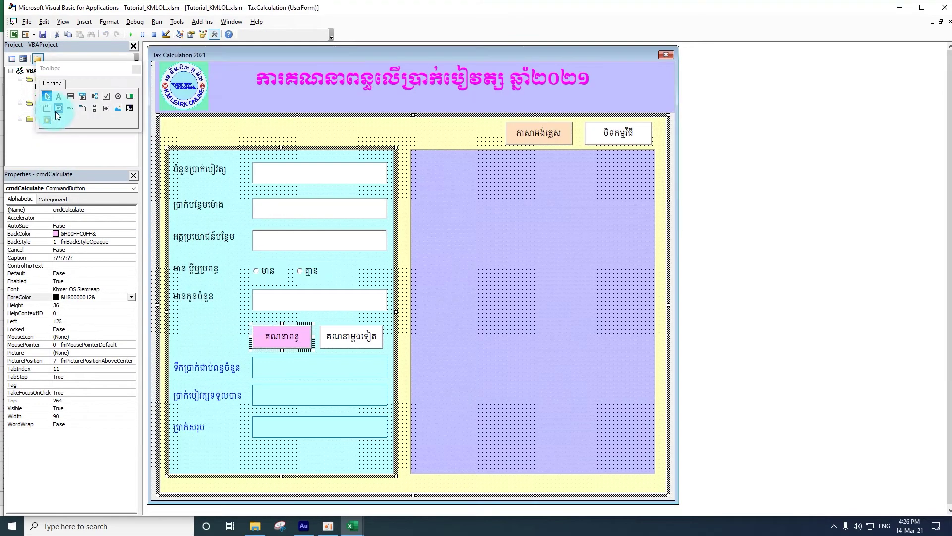
click(327, 371)
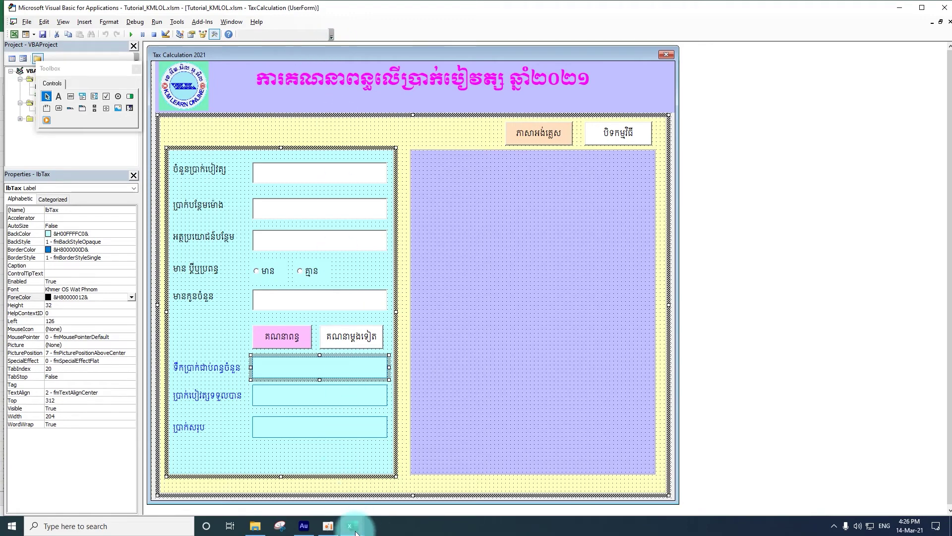
click(514, 350)
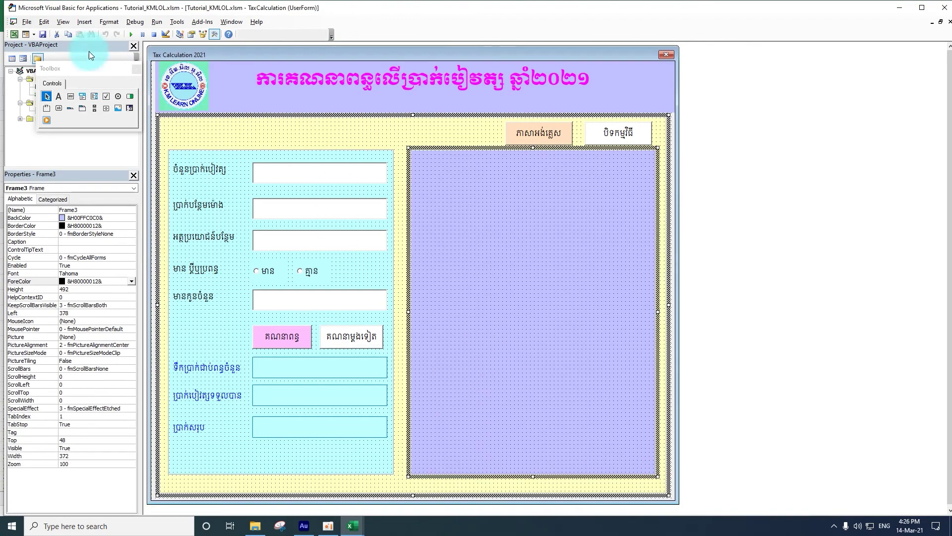
click(13, 34)
- Check that Sheet1 cell D2 holds "#", then return to the VBA editor
click(359, 235)
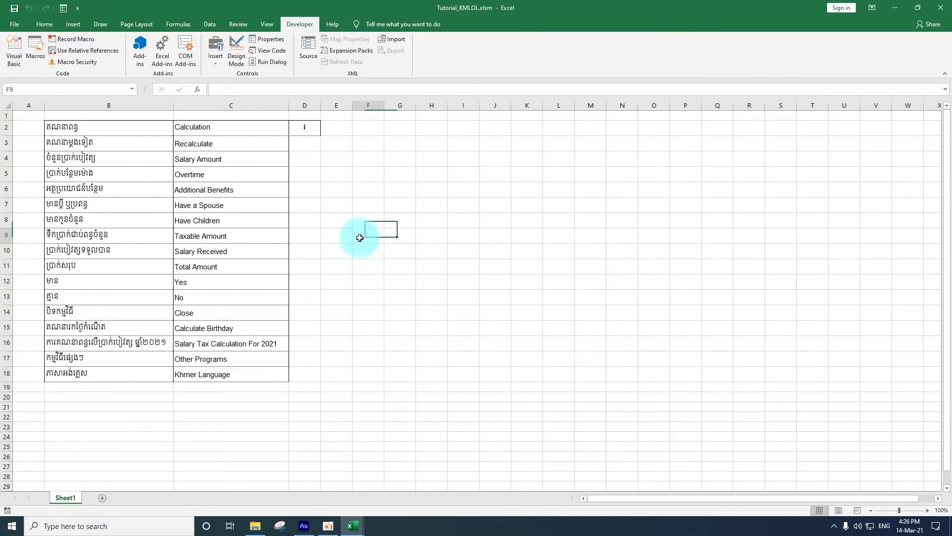
click(307, 126)
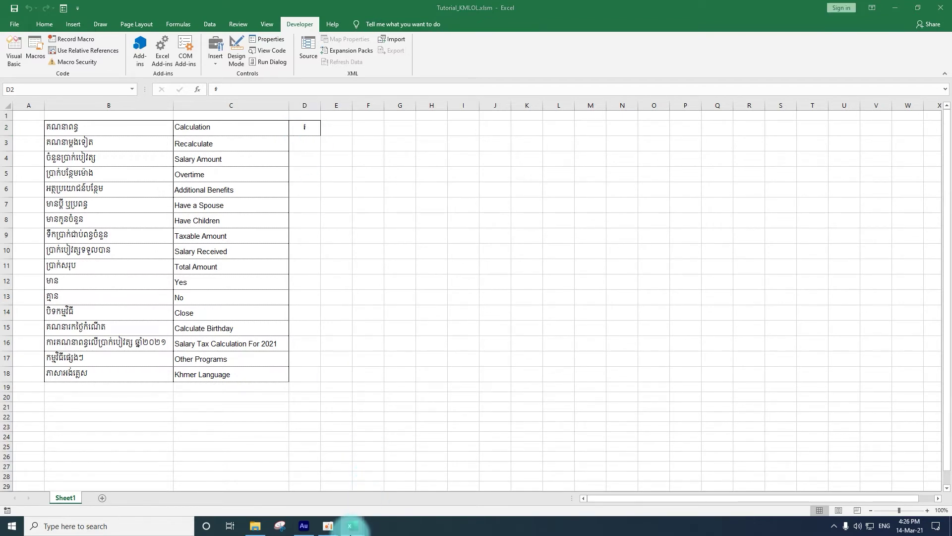
click(384, 502)
- Append & " " & Sheet1.Range("D2").Value to the lbTax caption line
double_click(301, 338)
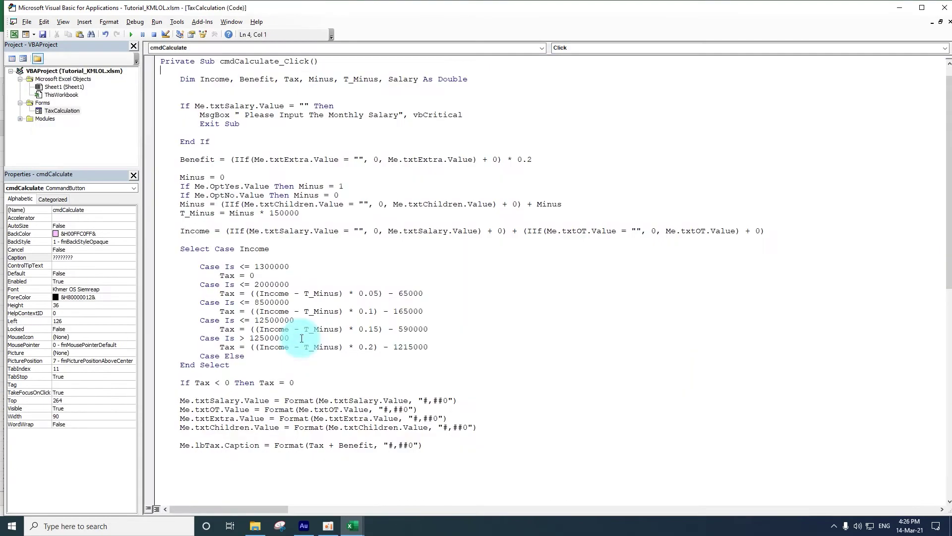
click(425, 451)
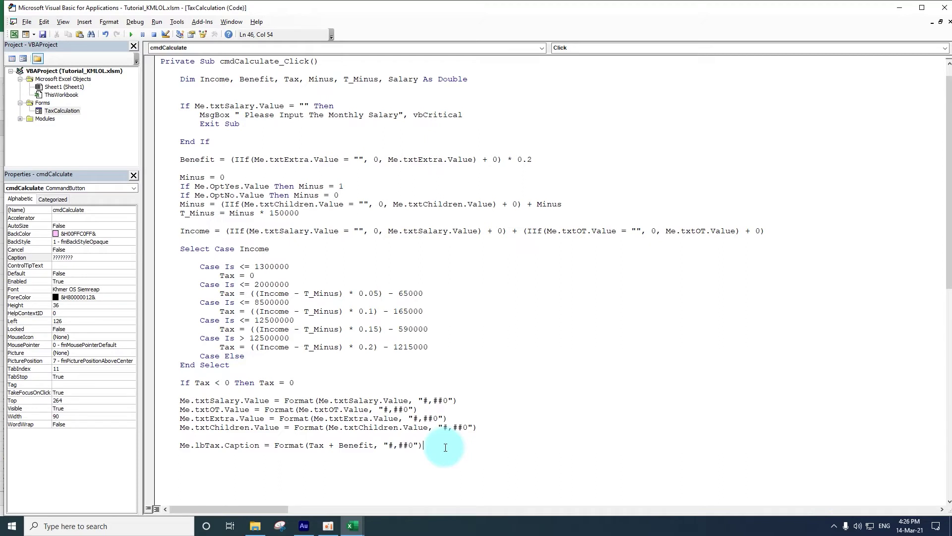
text(&)
text(""&)
text(s)
text(heet1)
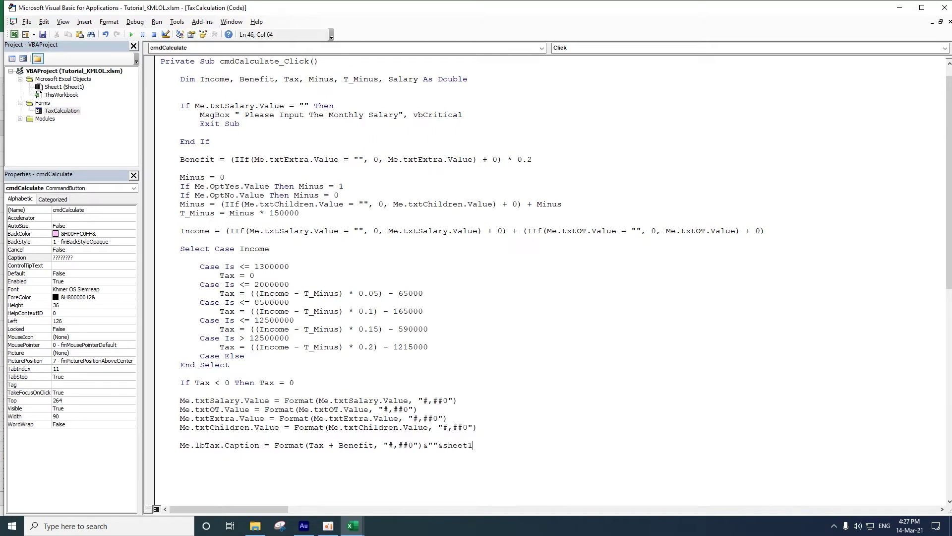
text(.ran)
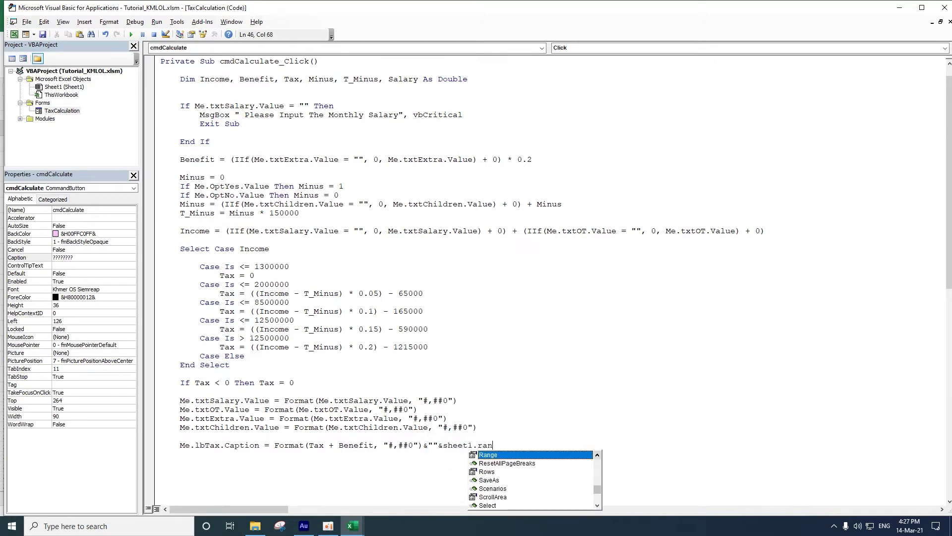
key(Tab)
text(()
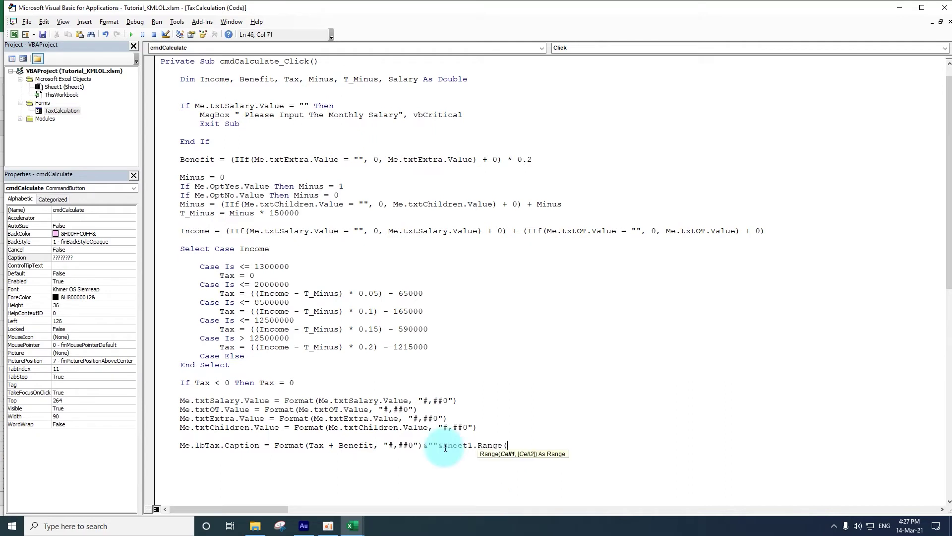
text(D2)
key(BackSpace)
key(BackSpace)
text(")
text(D)
text(2)
text(z)
text())
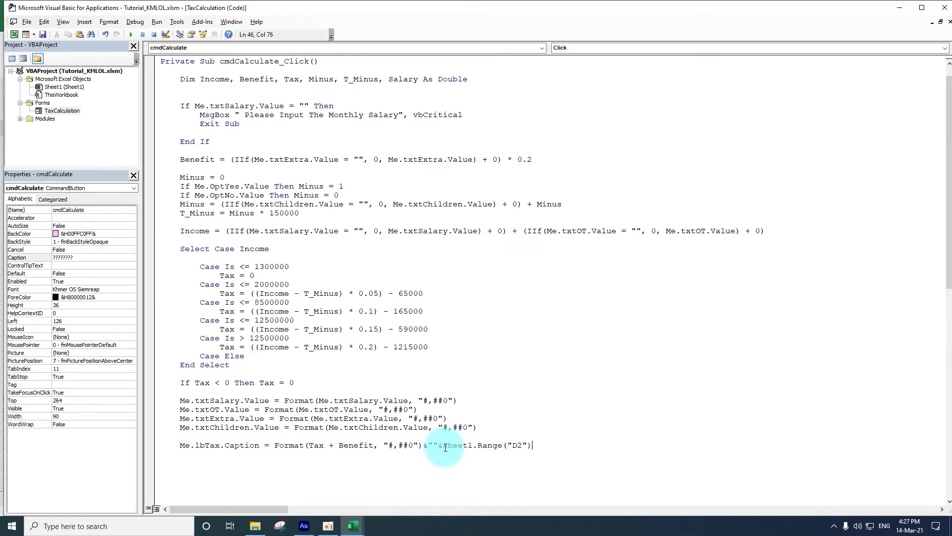
text(.va)
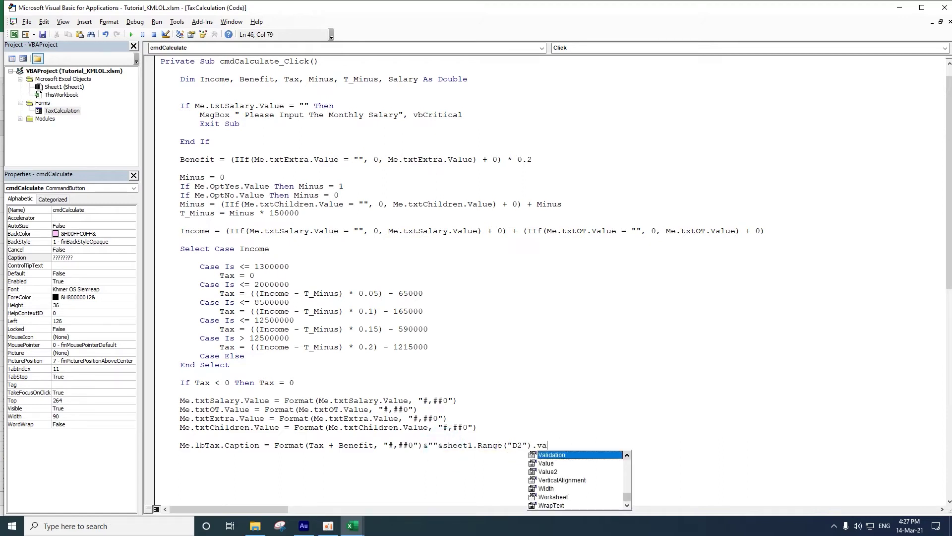
text(l)
key(Down)
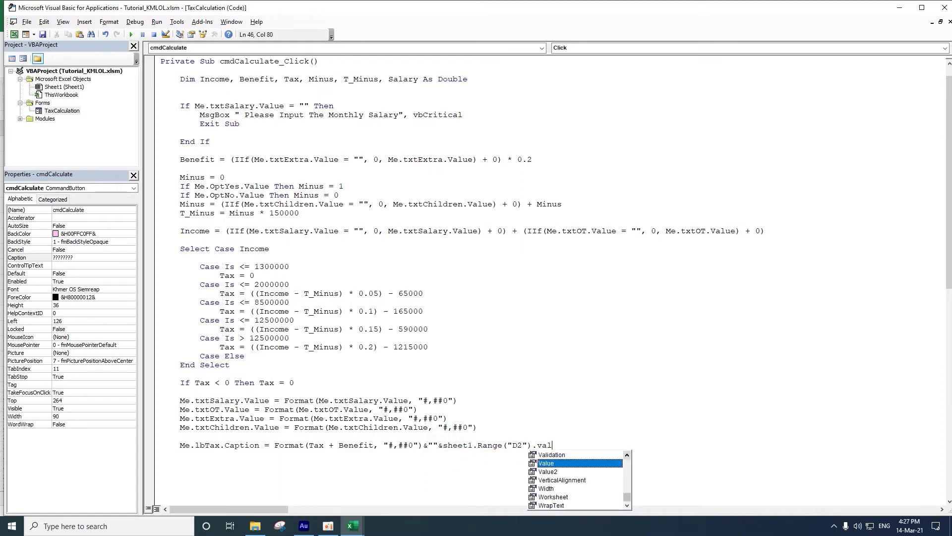
key(Tab)
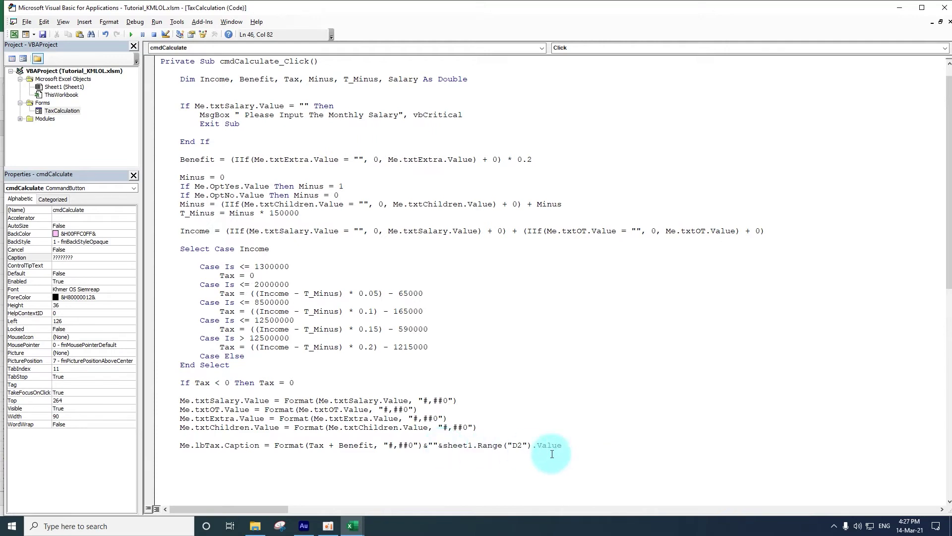
key(Return)
key(Return)
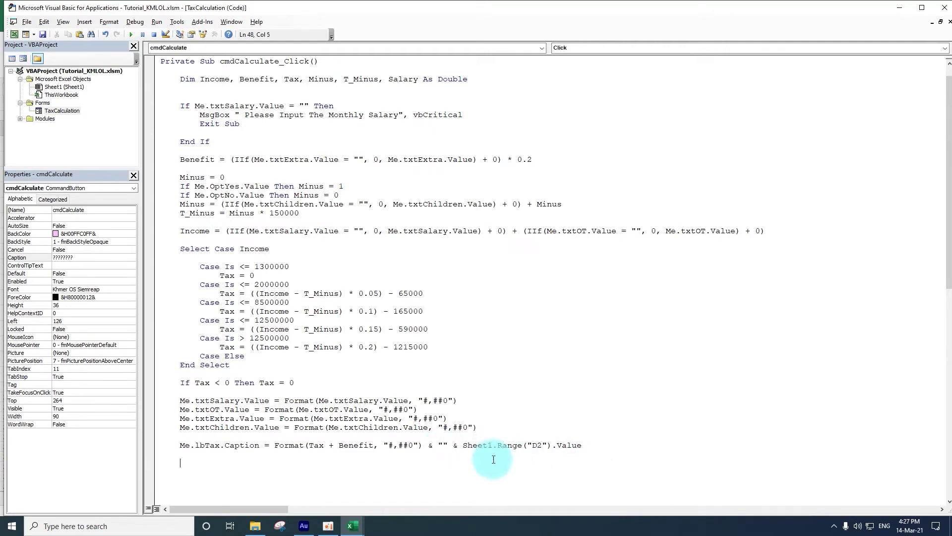
click(443, 446)
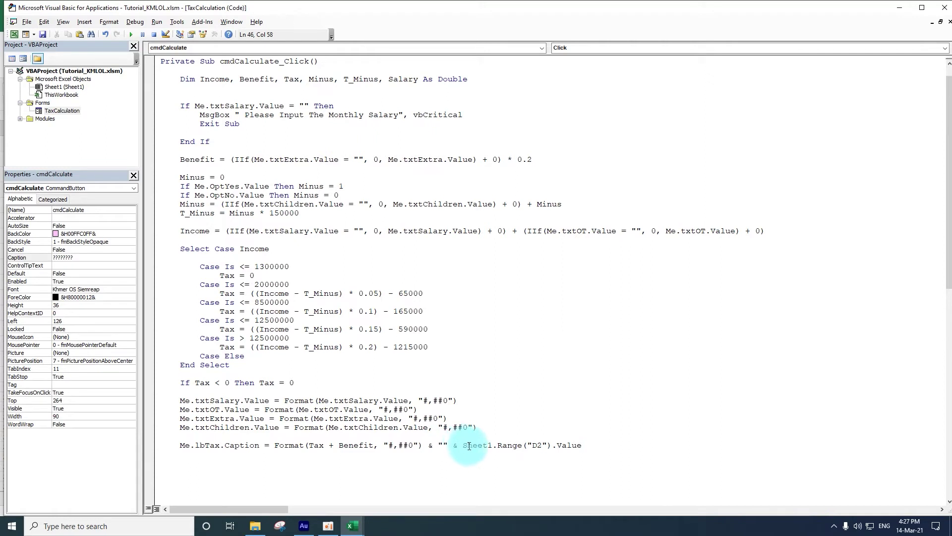
click(643, 452)
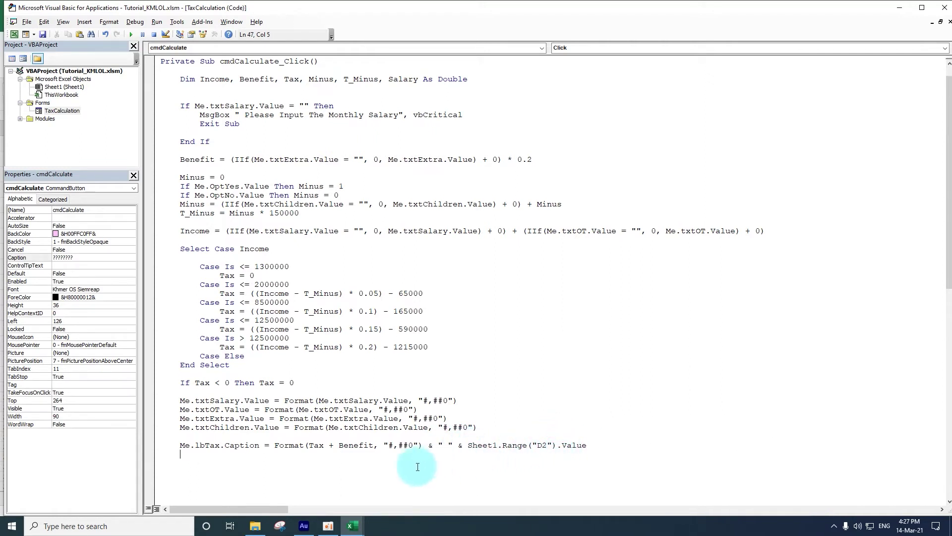
click(244, 477)
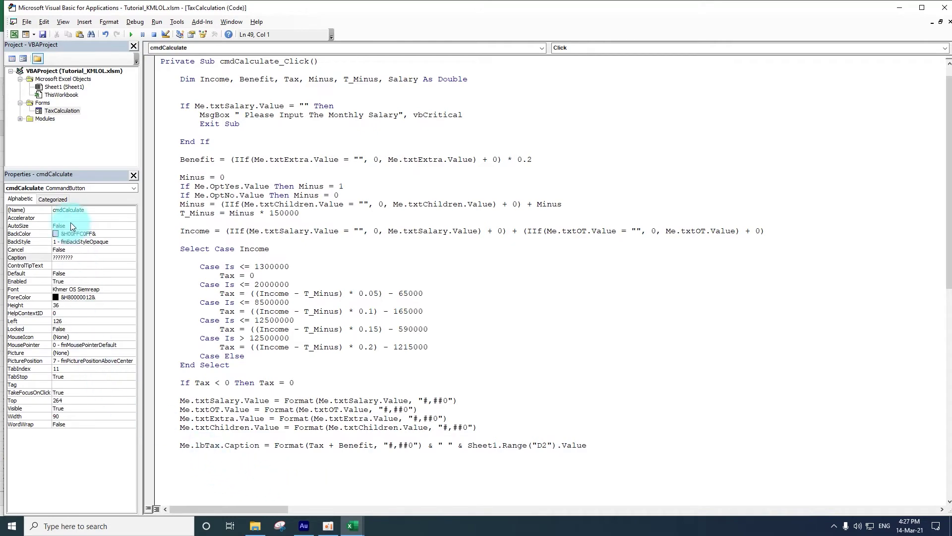
- Duplicate the lbTax caption line below it and rename the copy to lbSalary
double_click(52, 111)
click(278, 374)
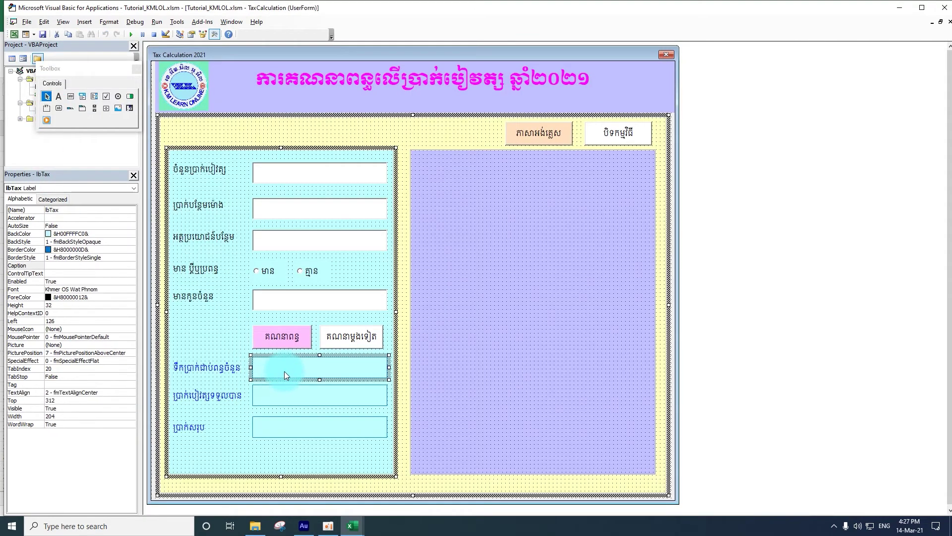
click(281, 395)
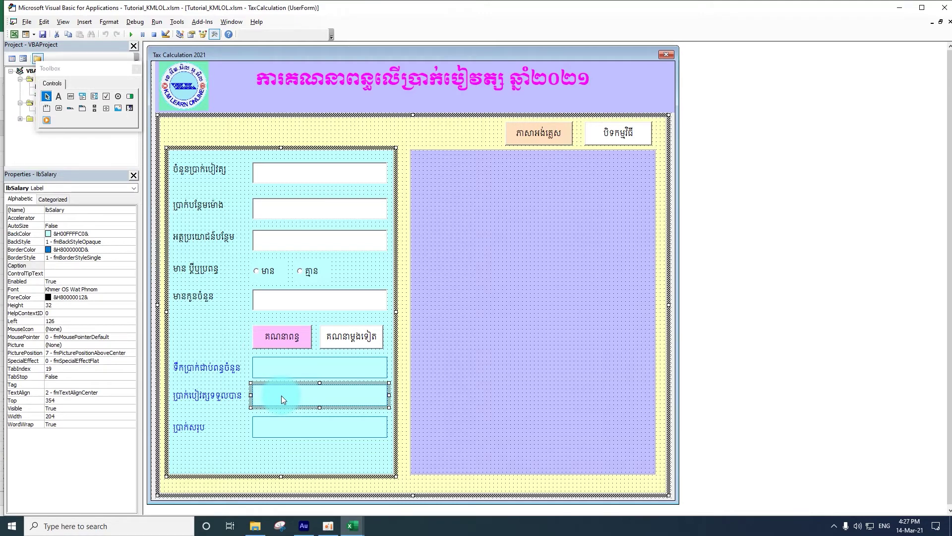
double_click(286, 337)
scroll(368, 435, down, 1)
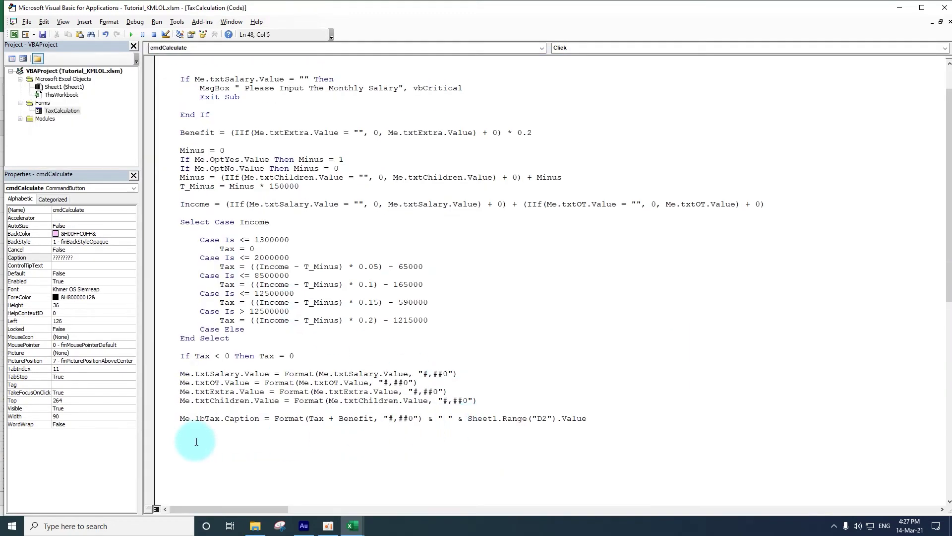
click(179, 418)
drag(180, 419, 599, 421)
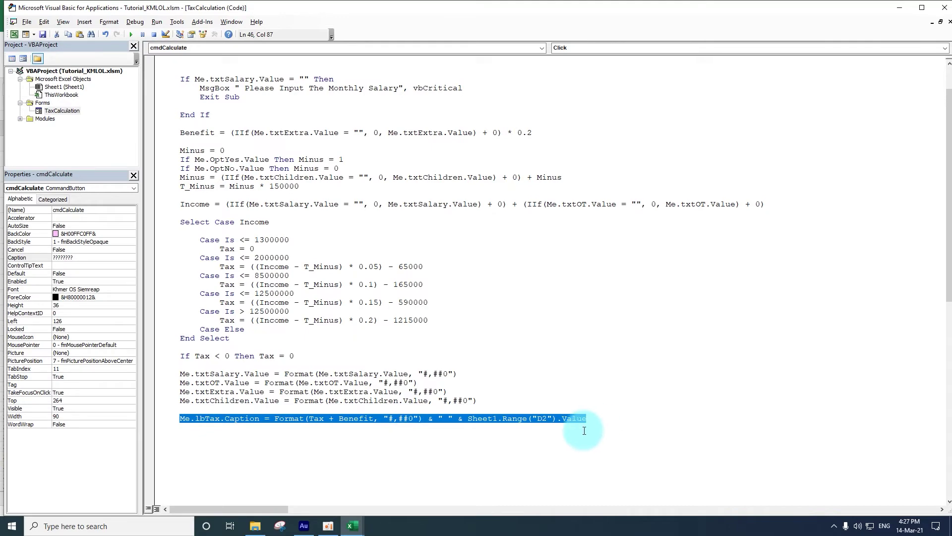
click(599, 422)
key(Return)
text(Me.lbTax.Caption = Format(Tax + Benefit, "#,##0") & " " & Sheet1.Range("D2").Value)
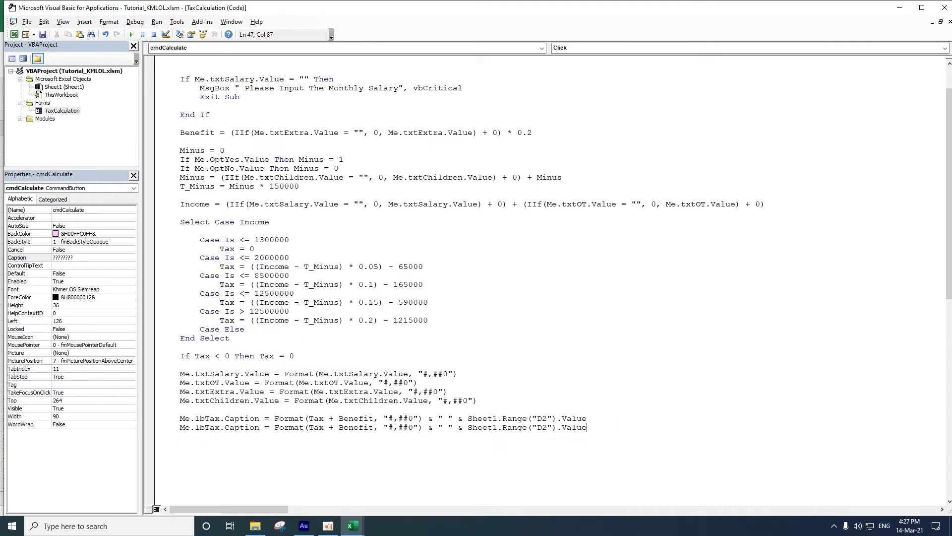
scroll(598, 420, down, 2)
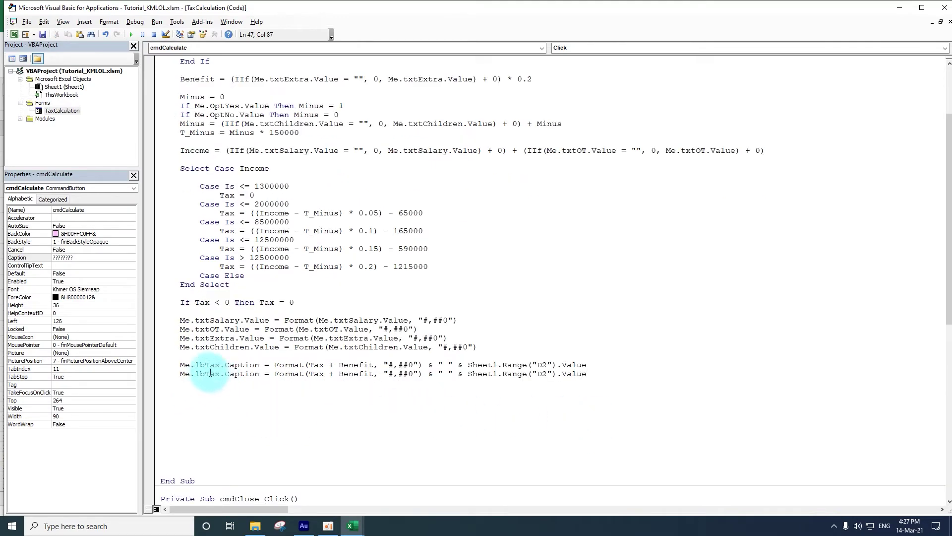
drag(205, 374, 222, 376)
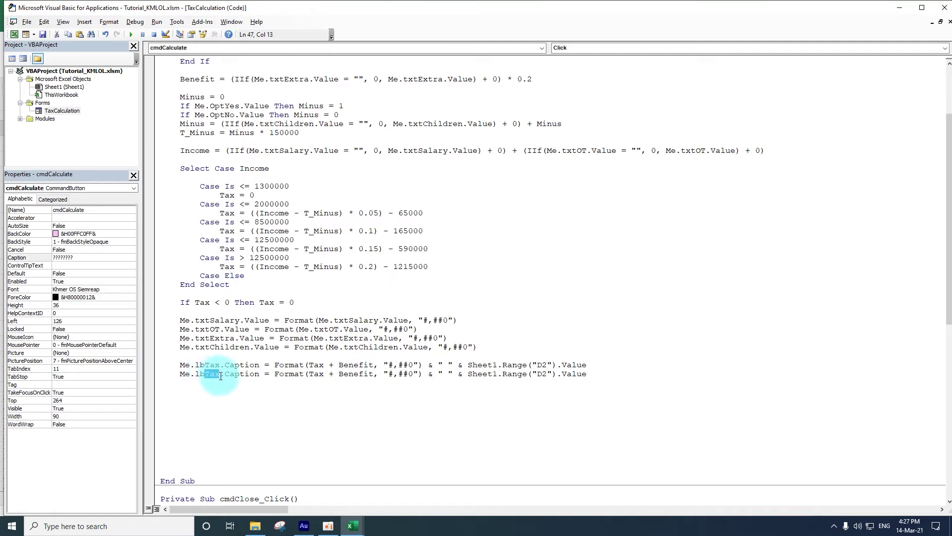
text(sa)
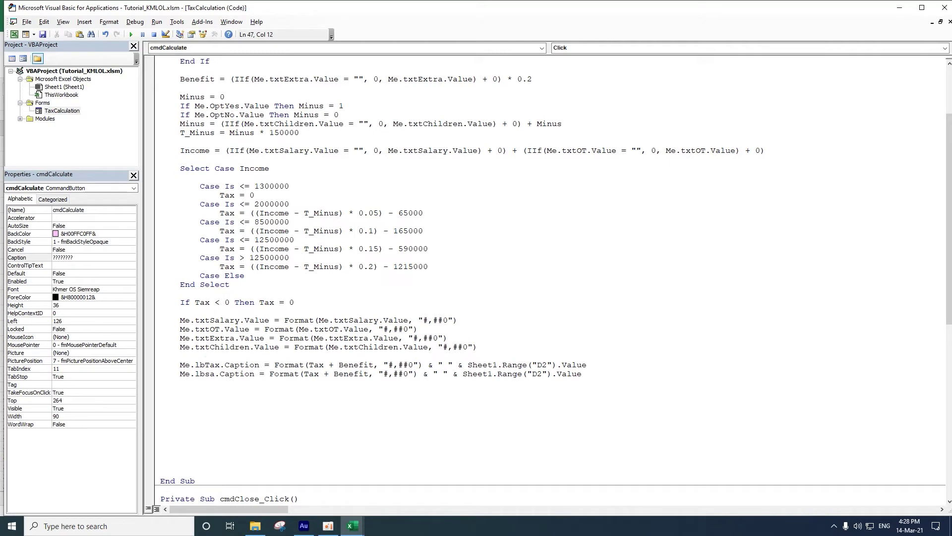
text(lary)
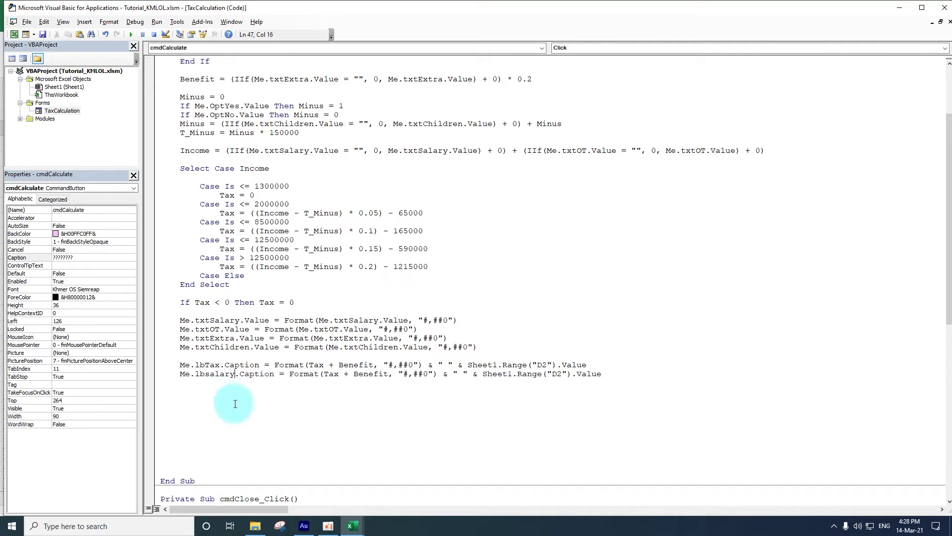
click(275, 412)
- Insert a blank line above the lbSalary line, type salary= there, and view the form design
click(600, 358)
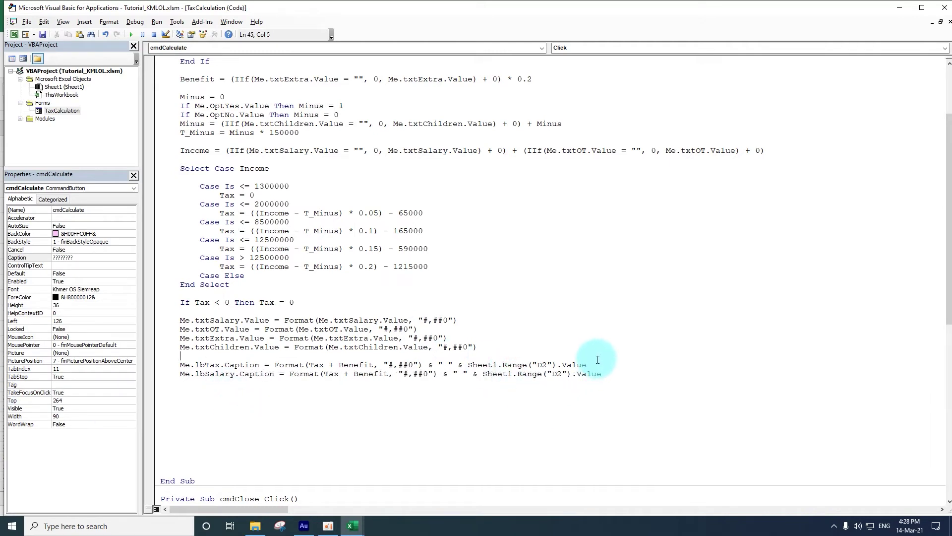
key(Return)
key(Return)
key(Return)
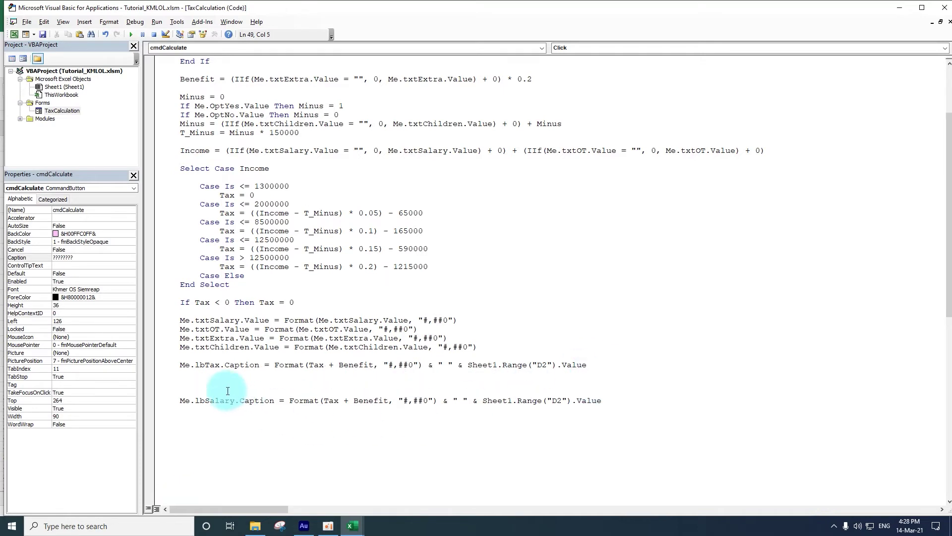
click(199, 384)
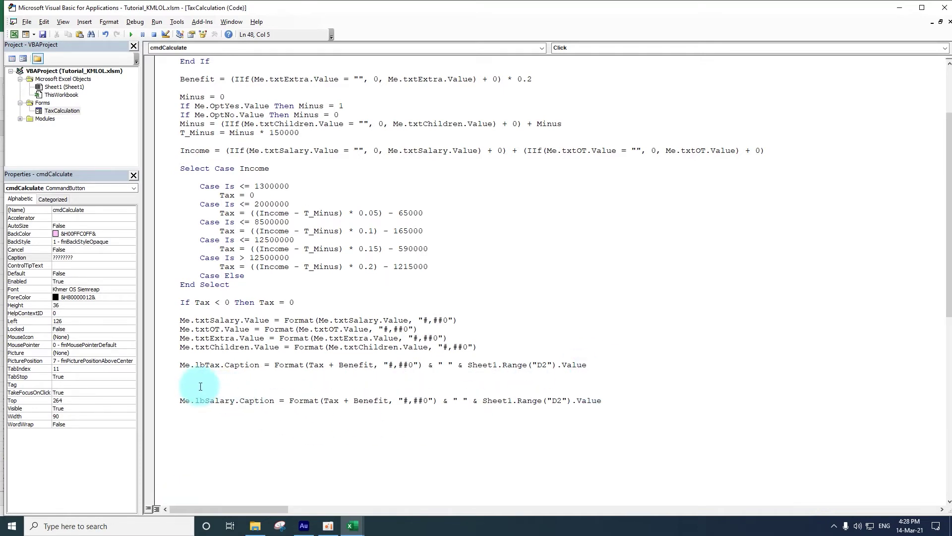
scroll(302, 223, up, 4)
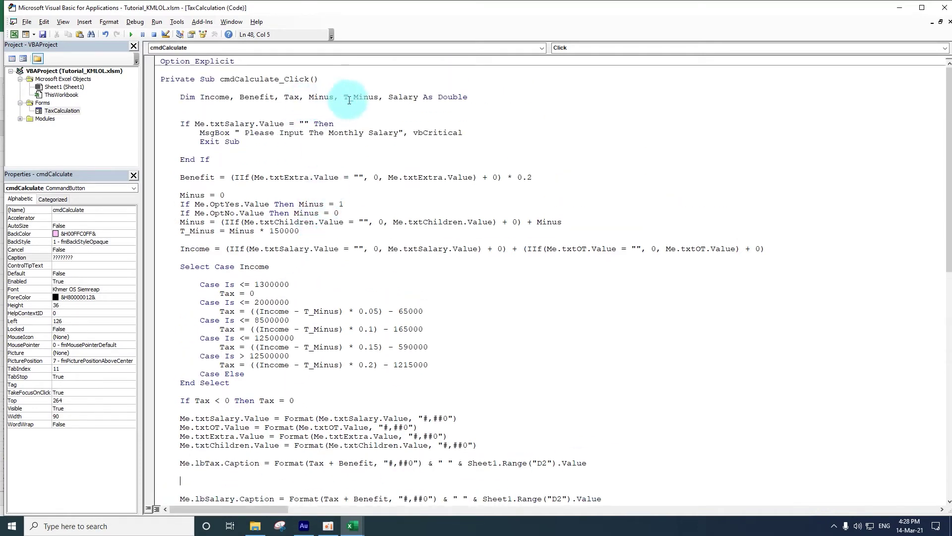
click(408, 98)
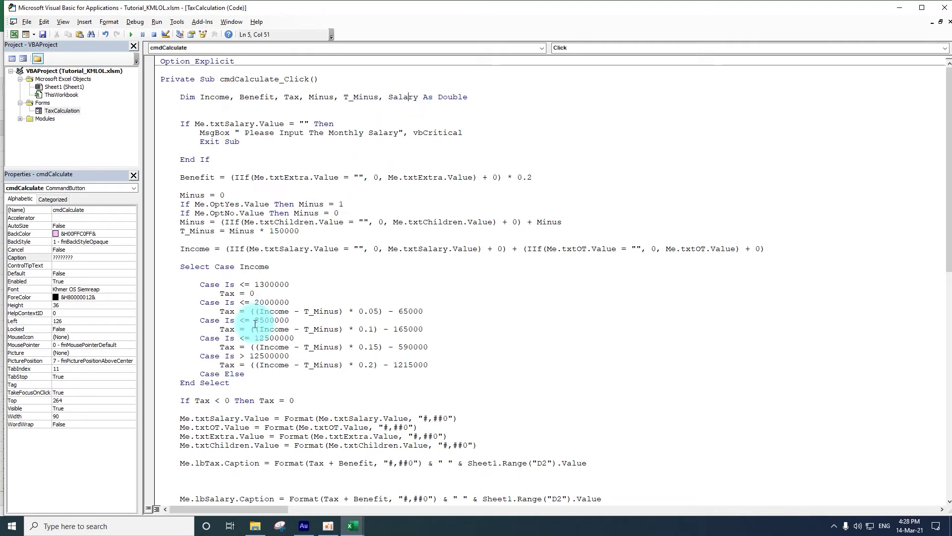
scroll(255, 324, down, 2)
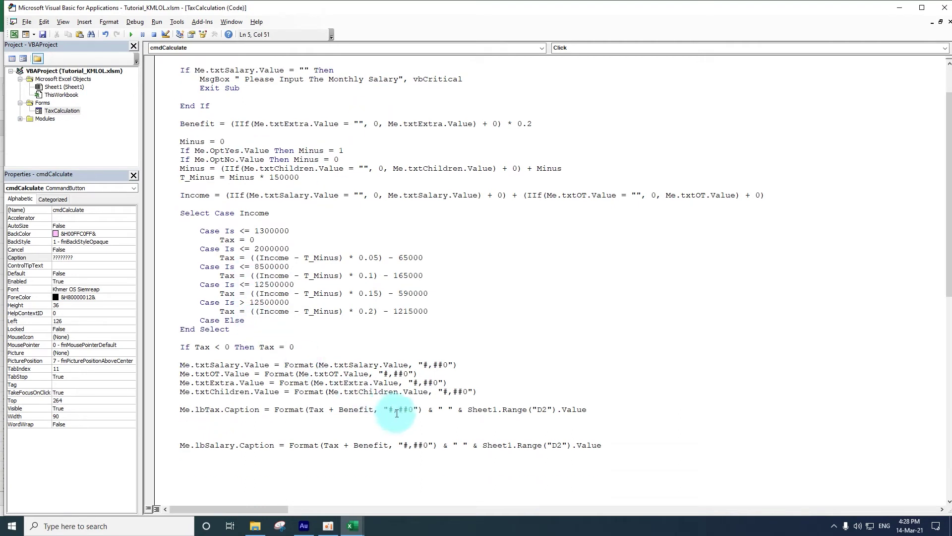
click(182, 426)
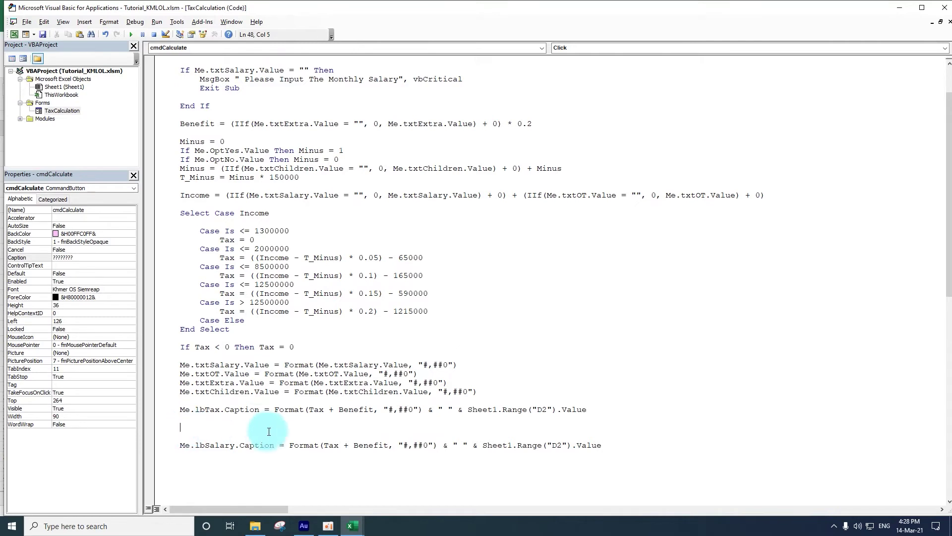
text(sa)
text(lary)
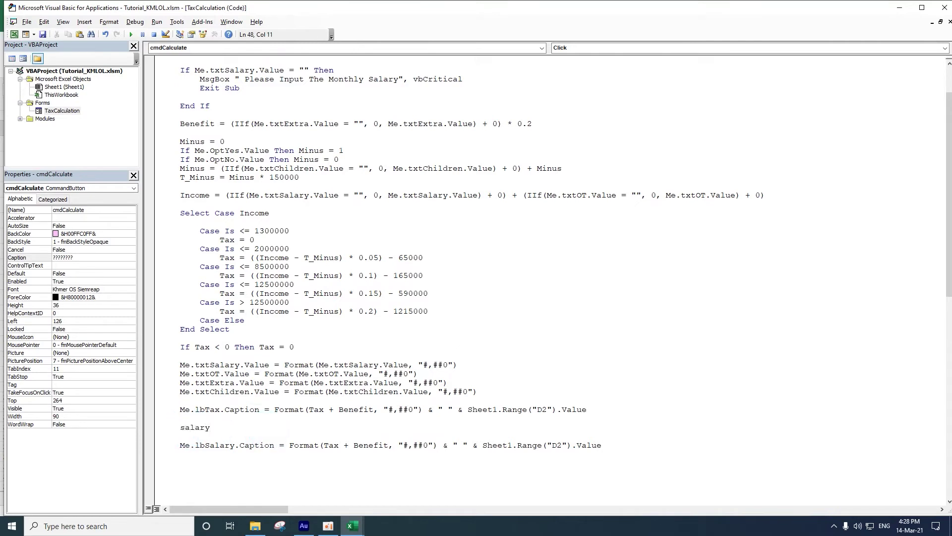
text(=)
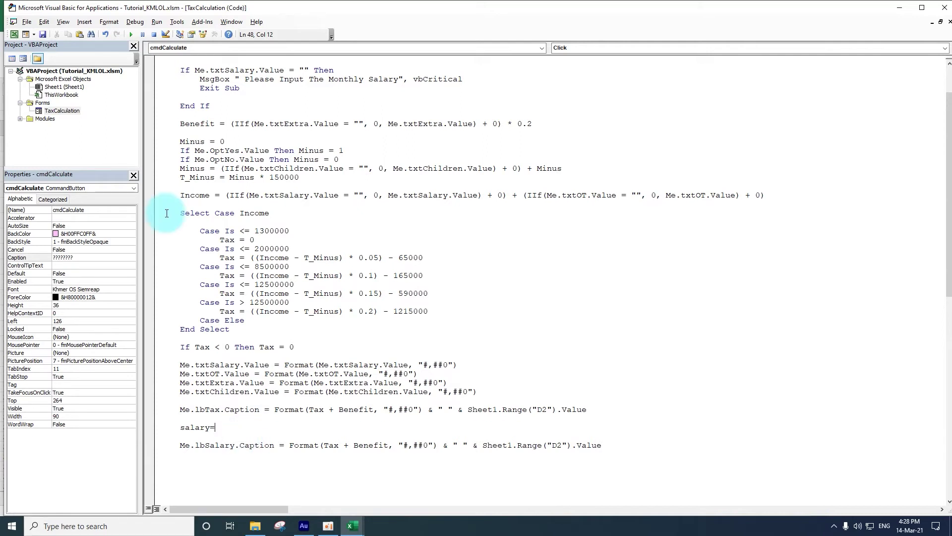
key(shift+F7)
click(278, 174)
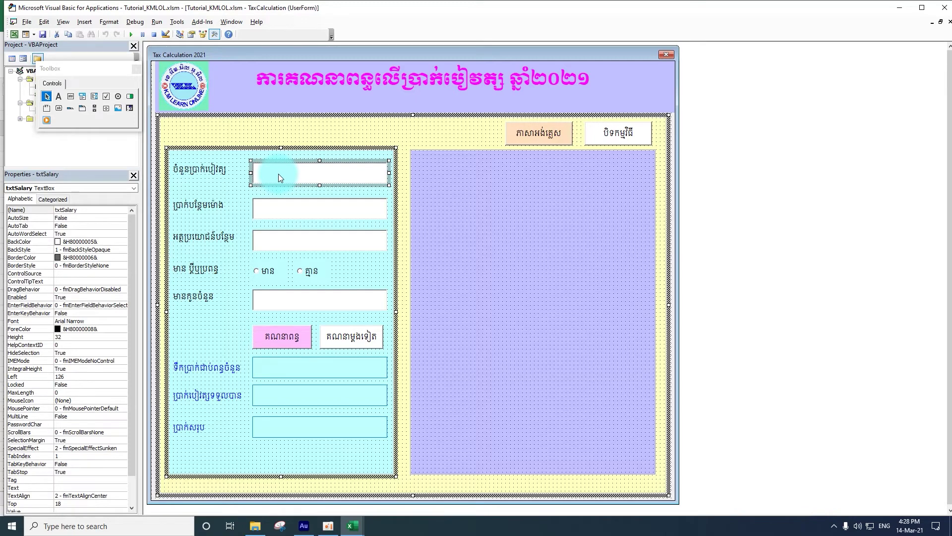
- Start the Salary formula by pasting the salary term copied from the Income line
click(298, 371)
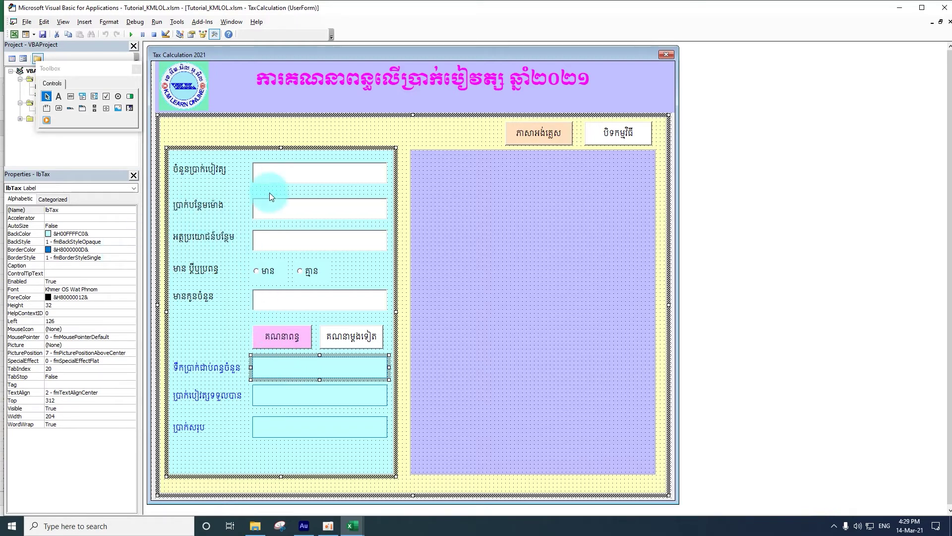
double_click(296, 337)
scroll(561, 391, down, 1)
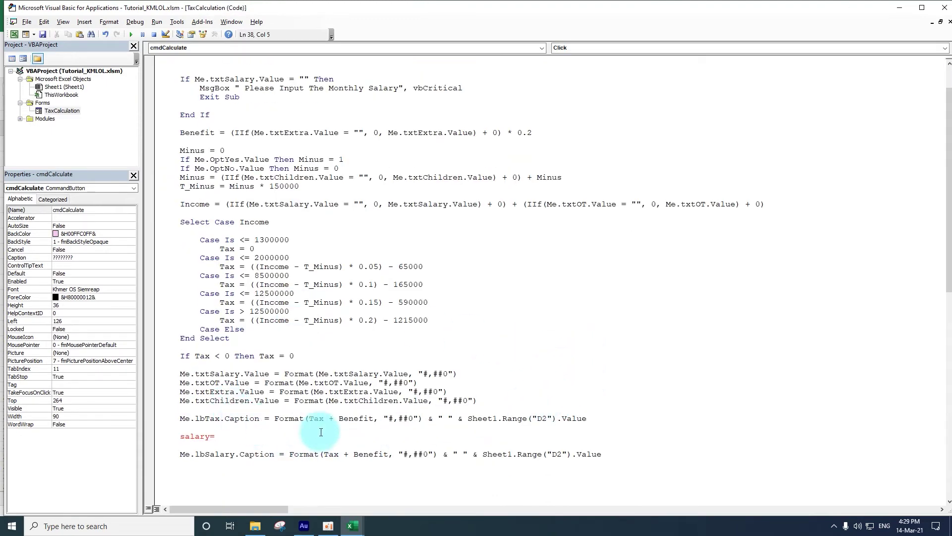
click(359, 419)
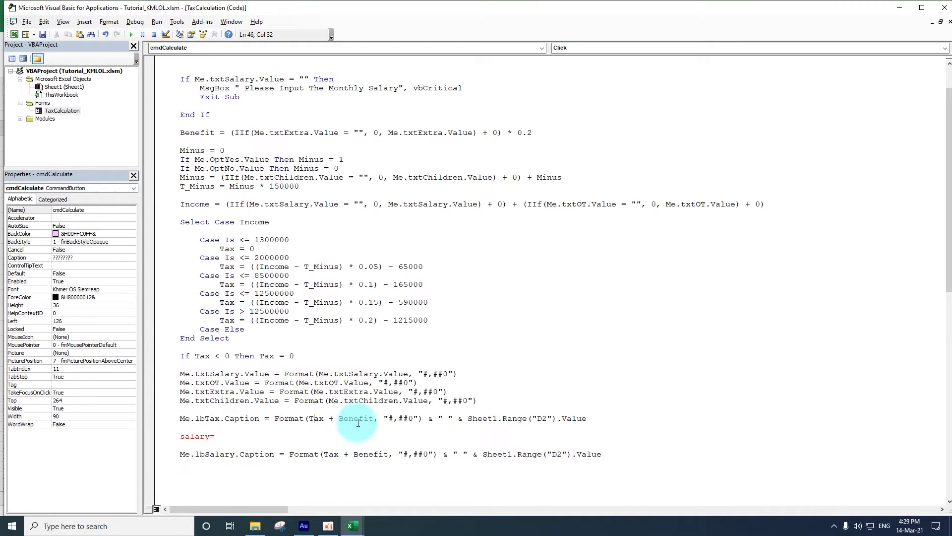
click(255, 436)
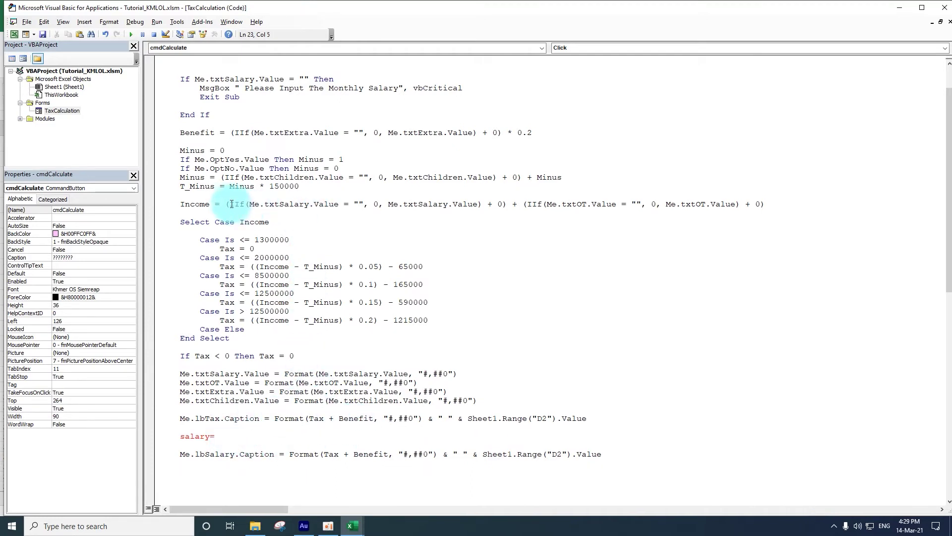
click(213, 211)
drag(226, 204, 506, 205)
key(ctrl+c)
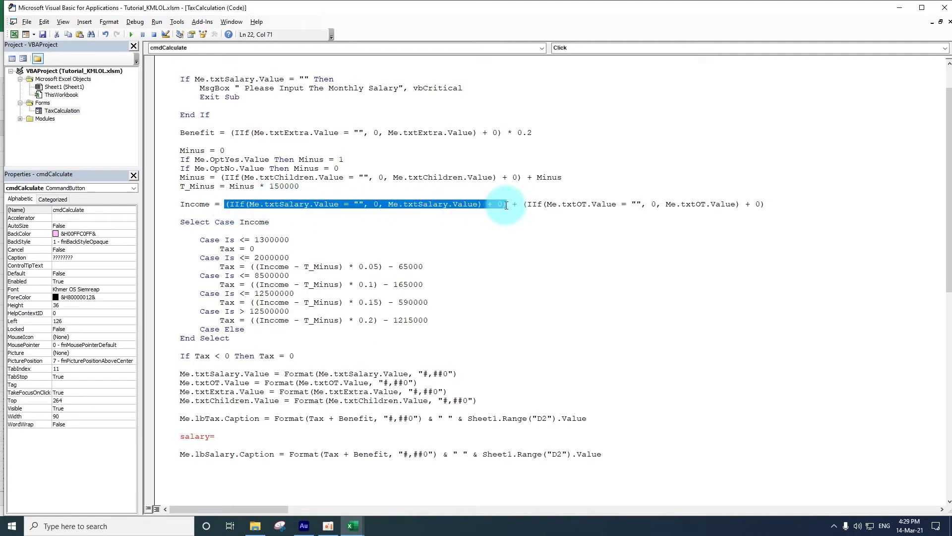
click(234, 437)
key(ctrl+v)
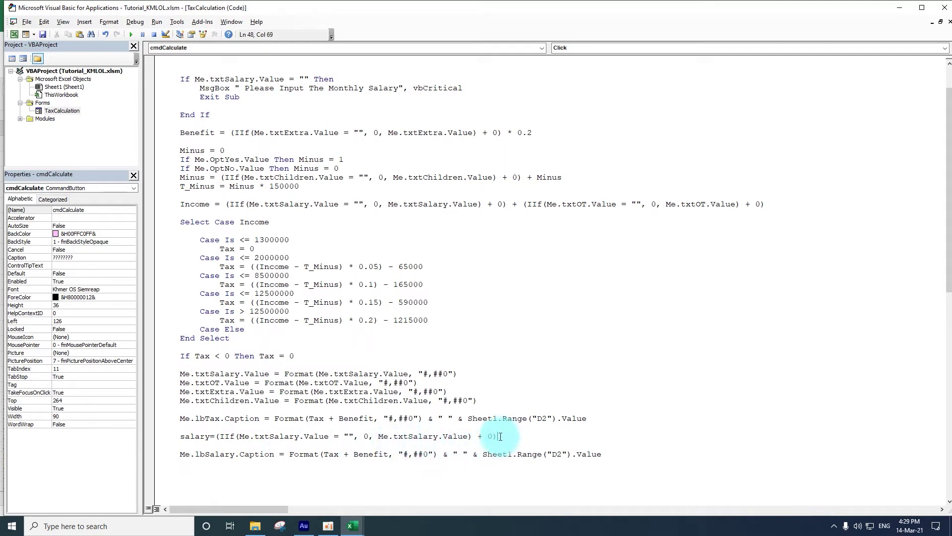
- Subtract (Tax + Benefit) in the Salary formula, then show the TaxCalculation form design
text(-)
click(502, 436)
text(()
key(BackSpace)
key(BackSpace)
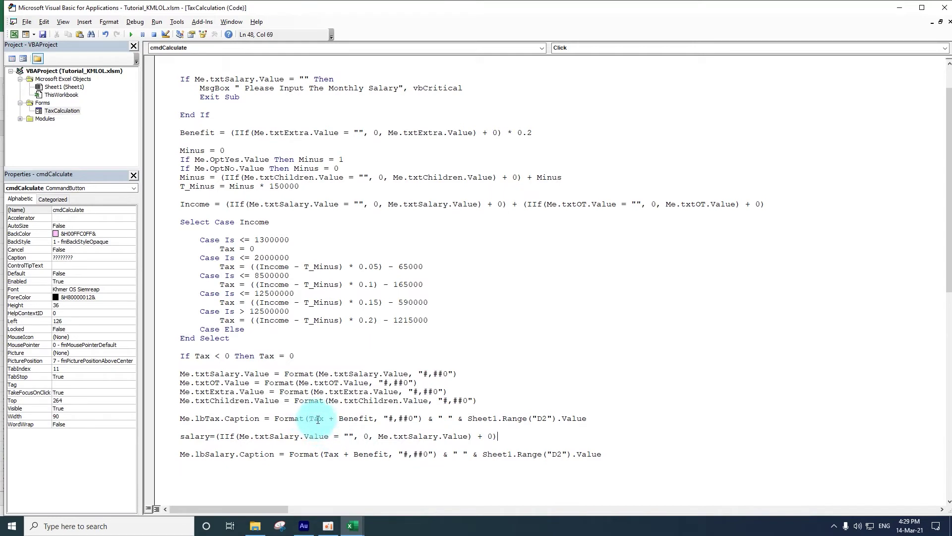
drag(310, 419, 375, 419)
key(ctrl+c)
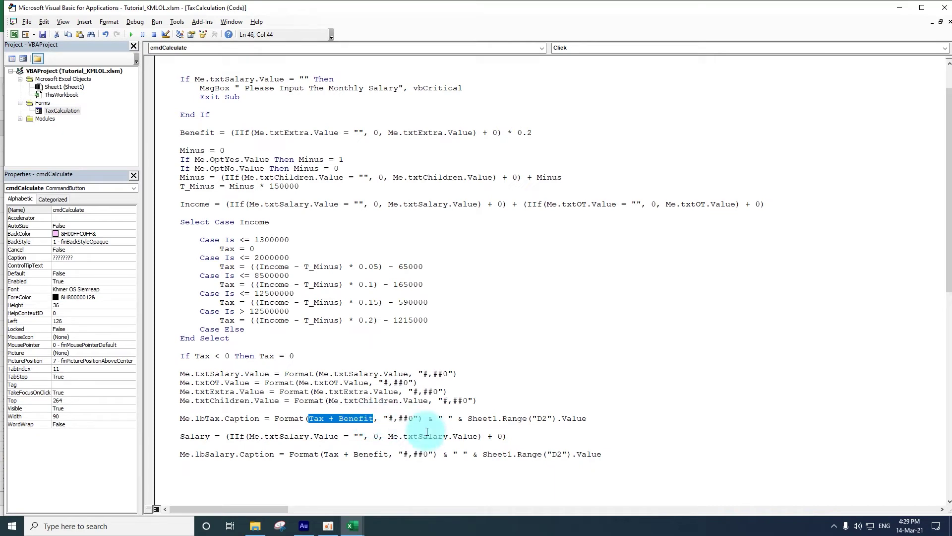
click(520, 439)
text(-)
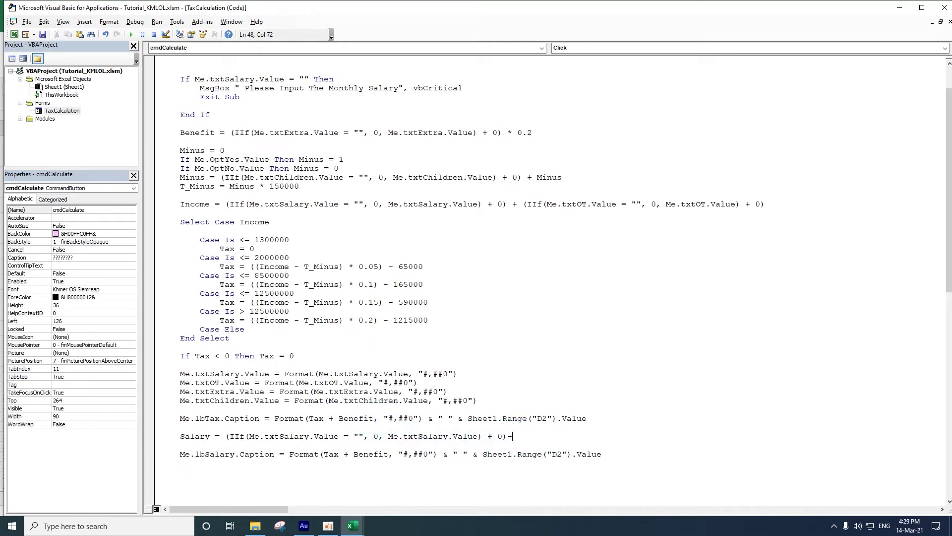
text(()
key(ctrl+v)
click(602, 454)
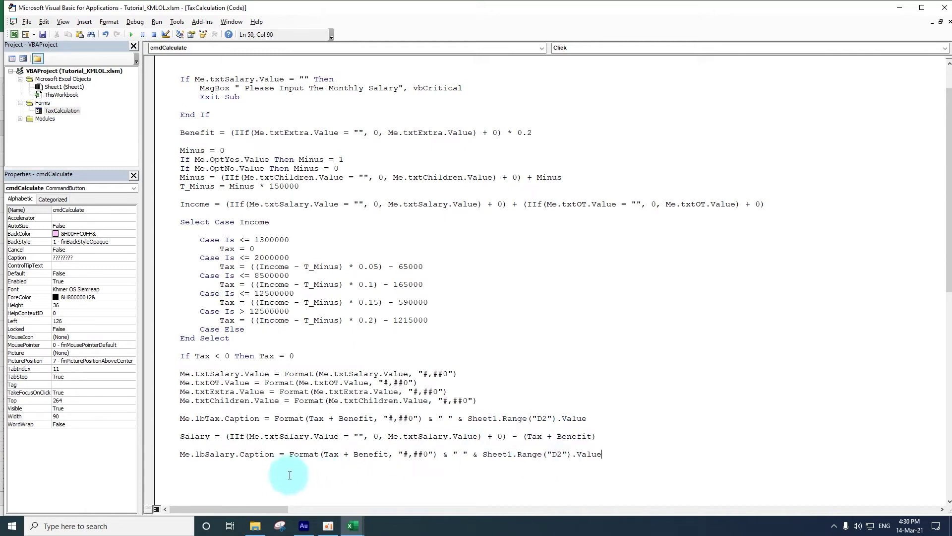
scroll(212, 470, down, 1)
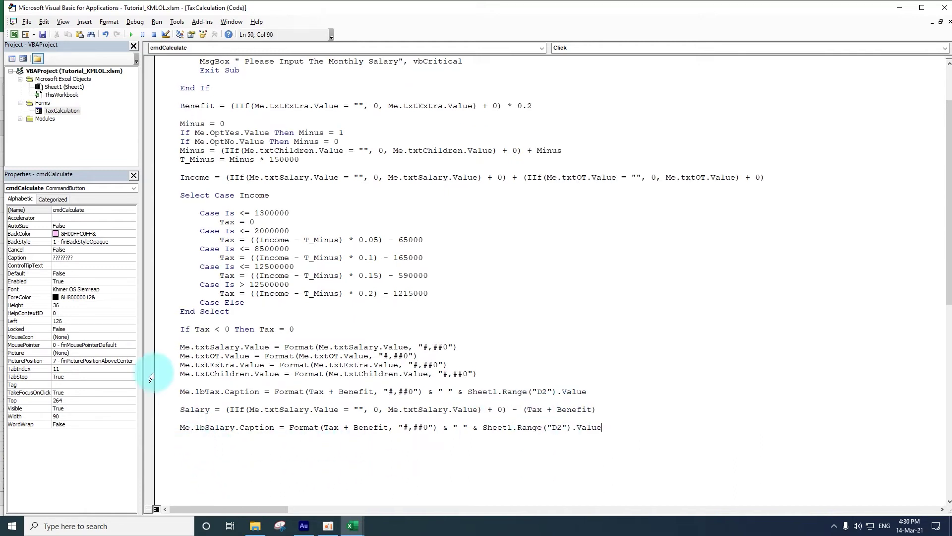
double_click(52, 109)
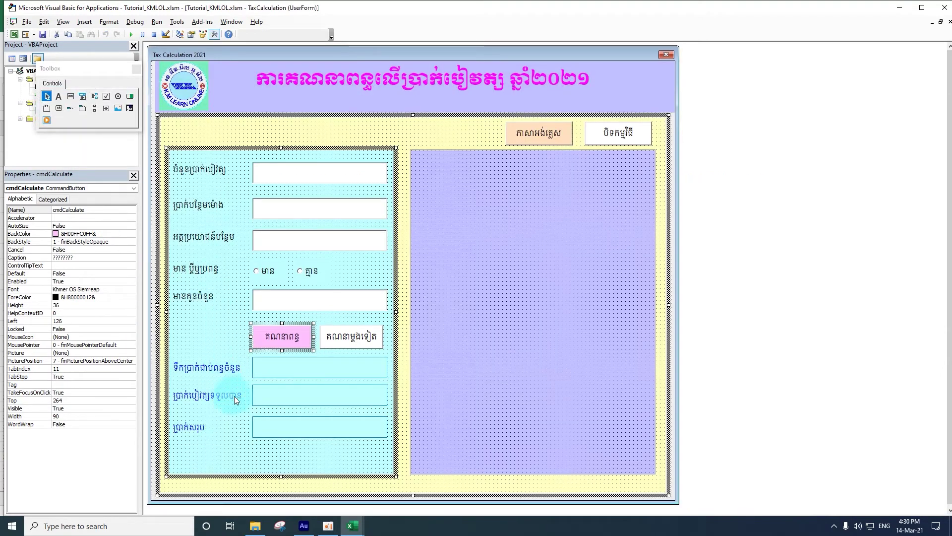
- Replace Tax + Benefit with Salary in the lbSalary caption's Format call
click(270, 398)
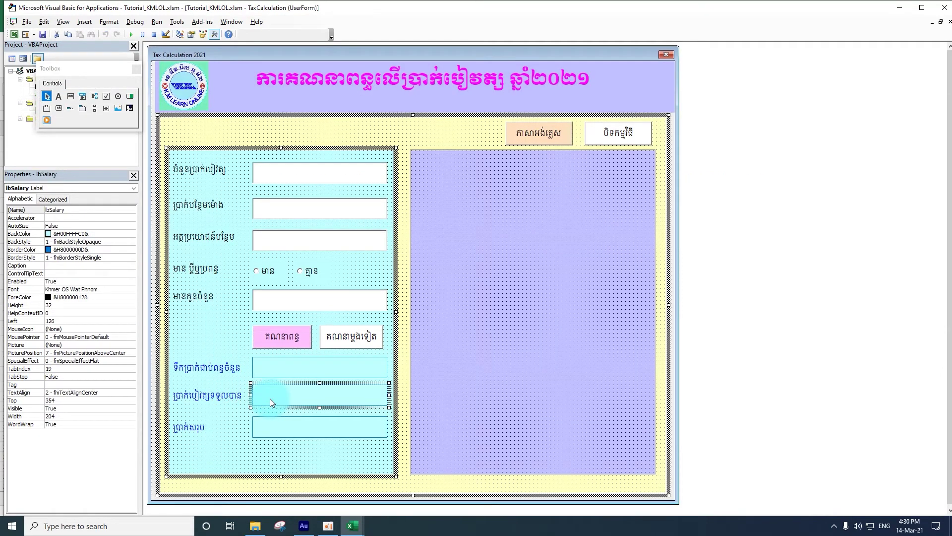
double_click(281, 338)
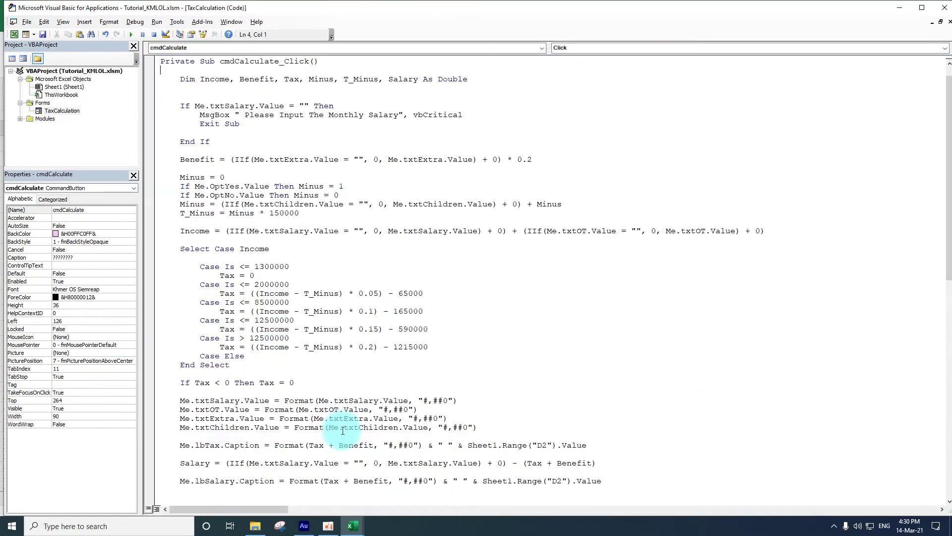
scroll(292, 496, down, 1)
click(278, 472)
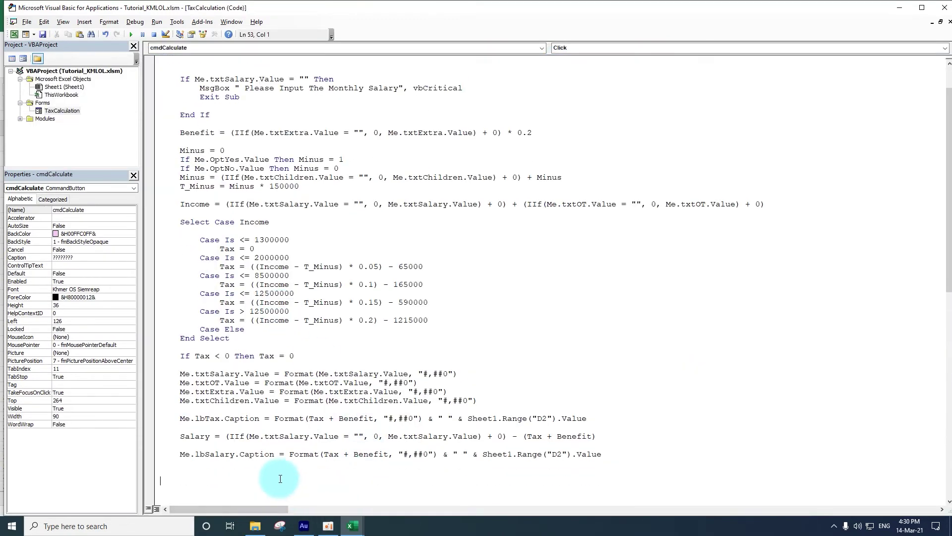
click(324, 453)
drag(324, 453, 390, 454)
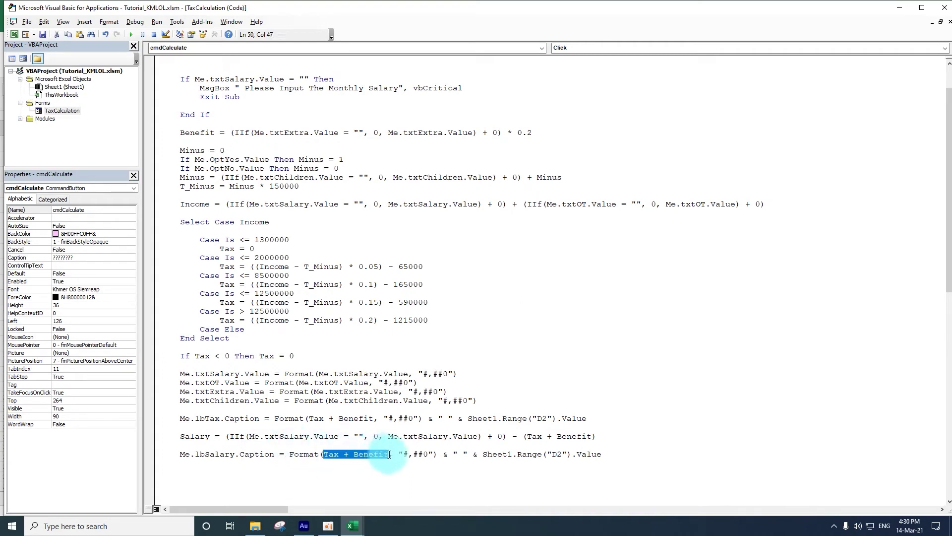
text(s)
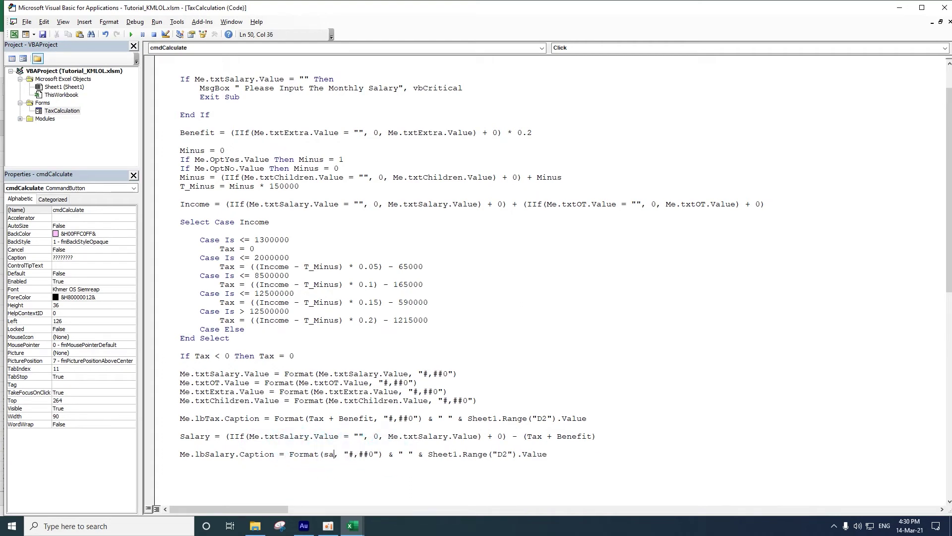
text(alary)
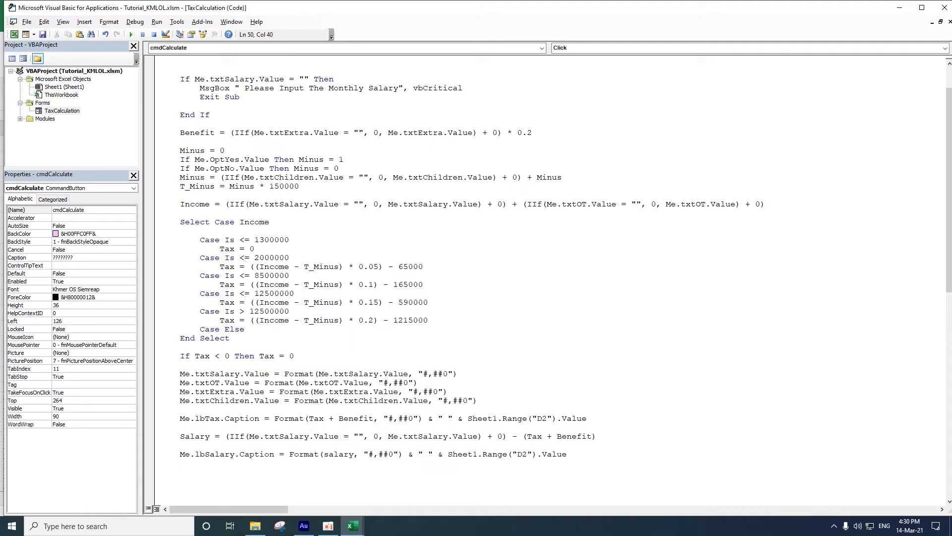
click(369, 455)
click(664, 408)
click(229, 455)
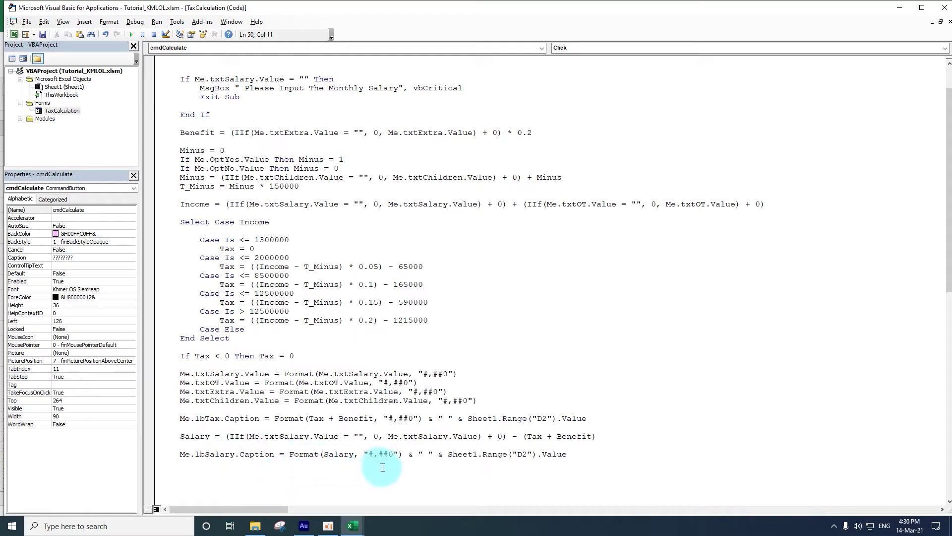
click(531, 463)
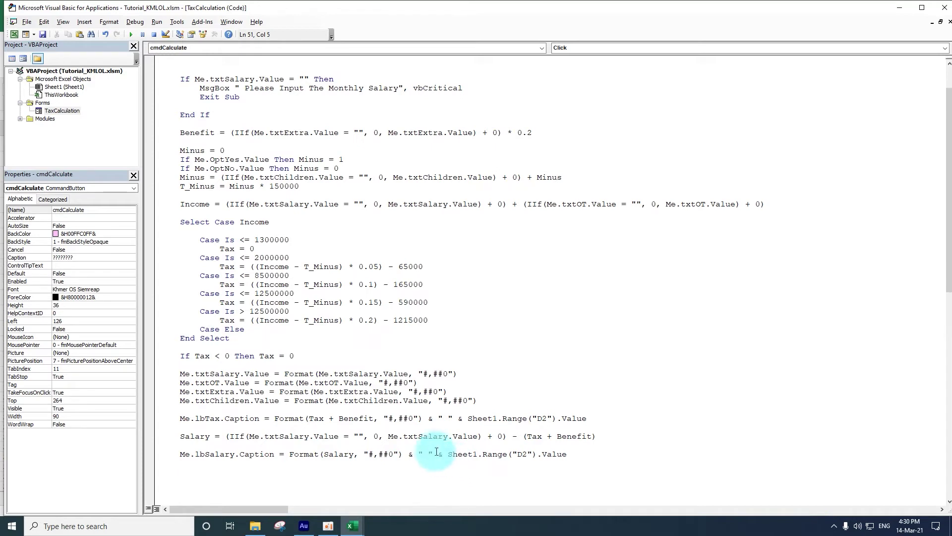
- Change both the lbTax and lbSalary format strings to "#,##0.00"
click(416, 418)
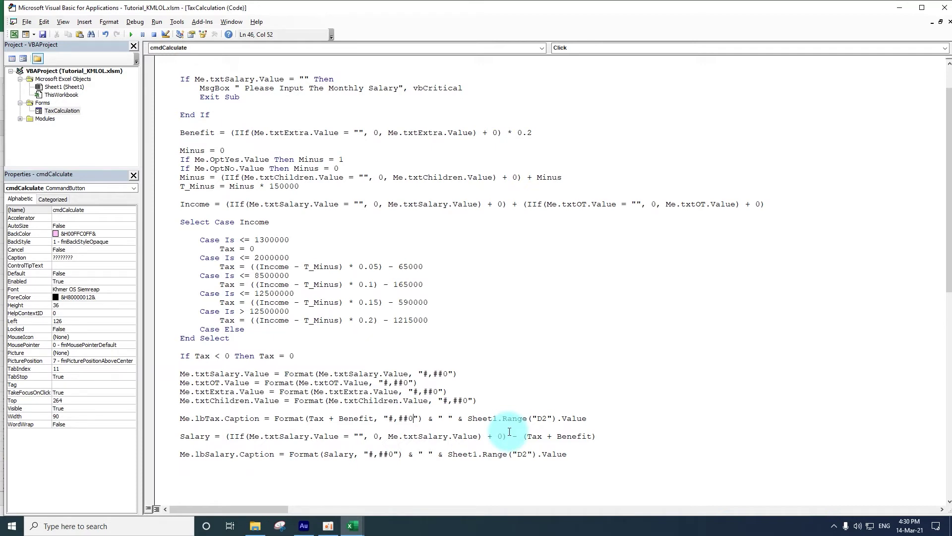
text(.00)
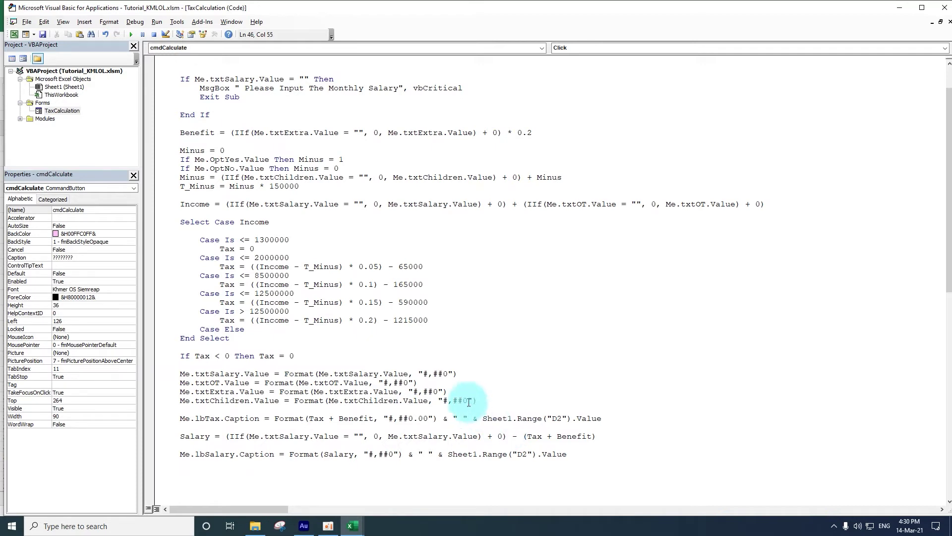
click(393, 455)
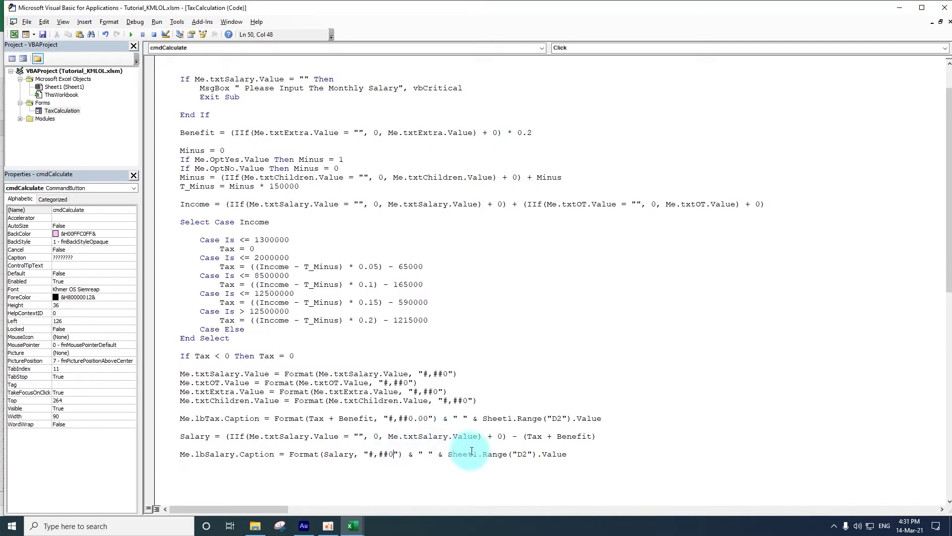
text(.00)
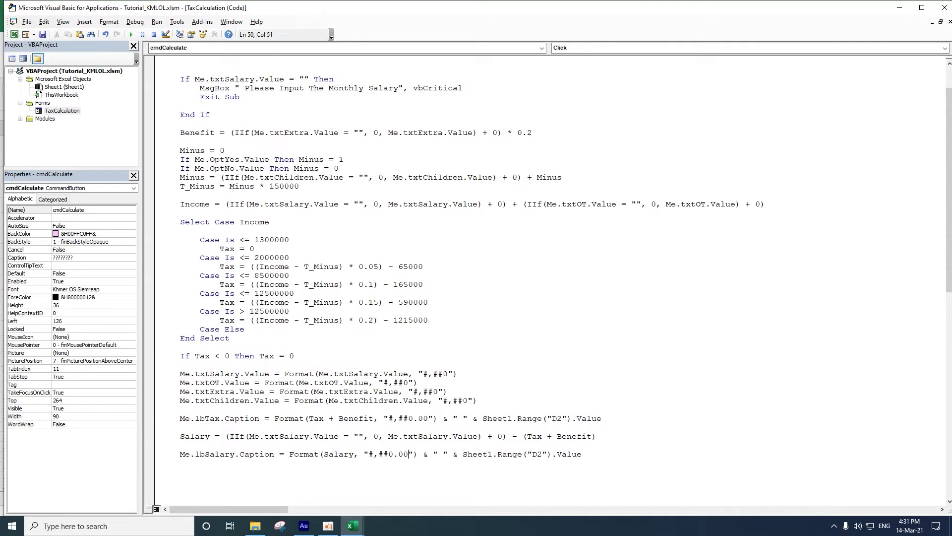
key(End)
double_click(59, 111)
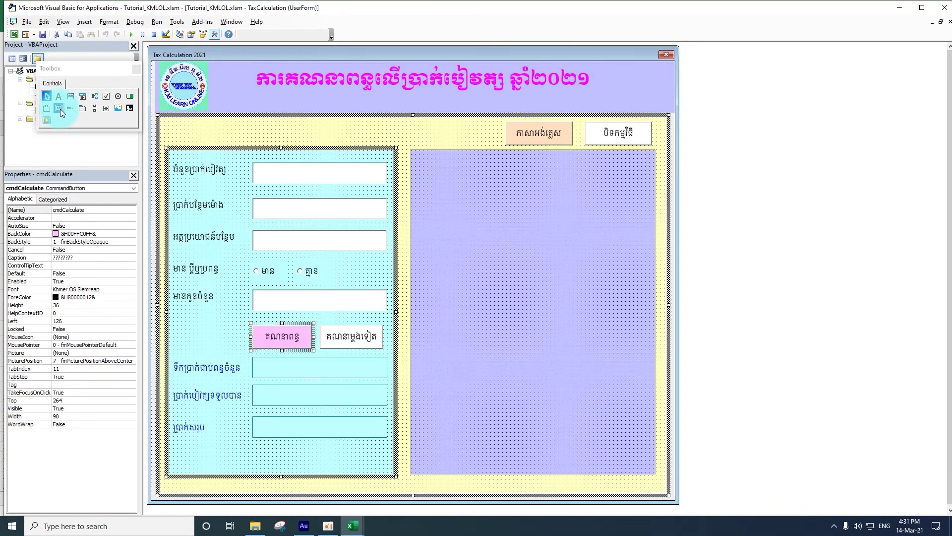
click(293, 423)
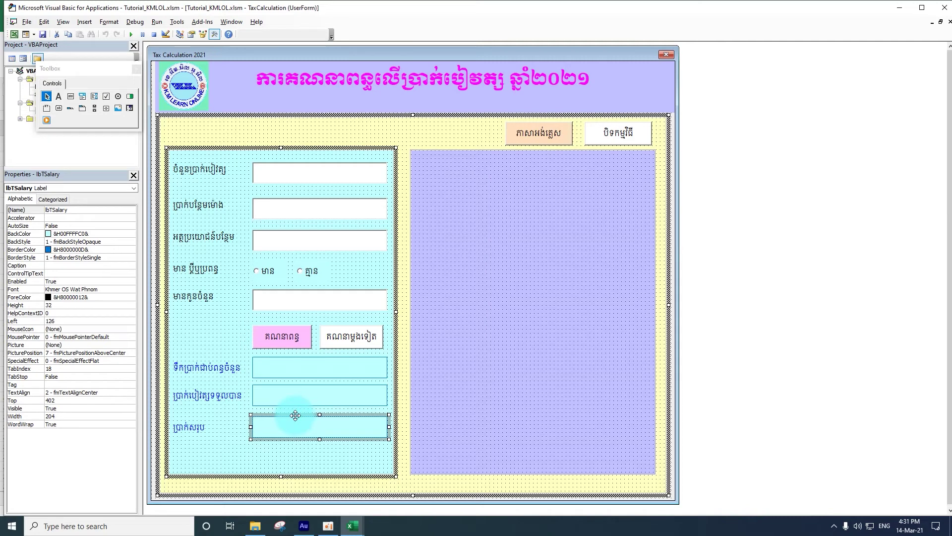
click(507, 325)
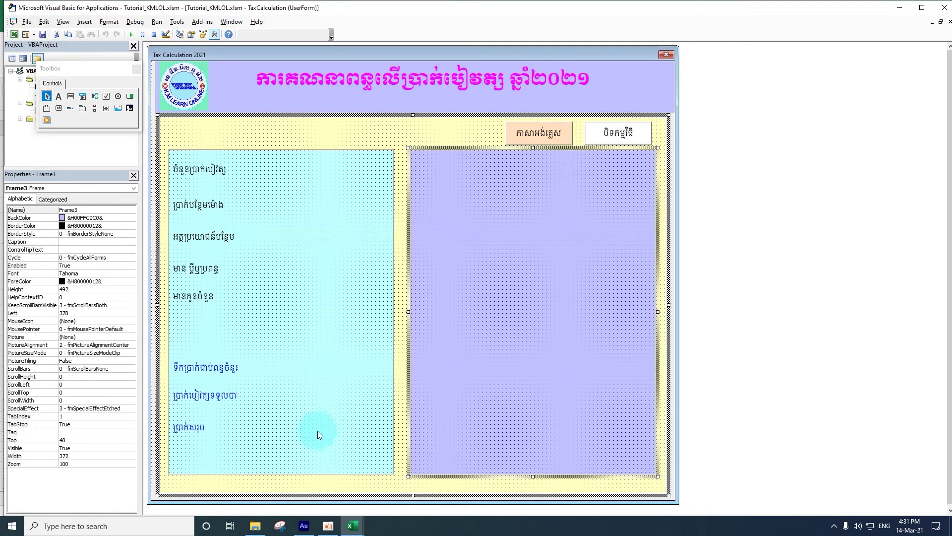
click(317, 430)
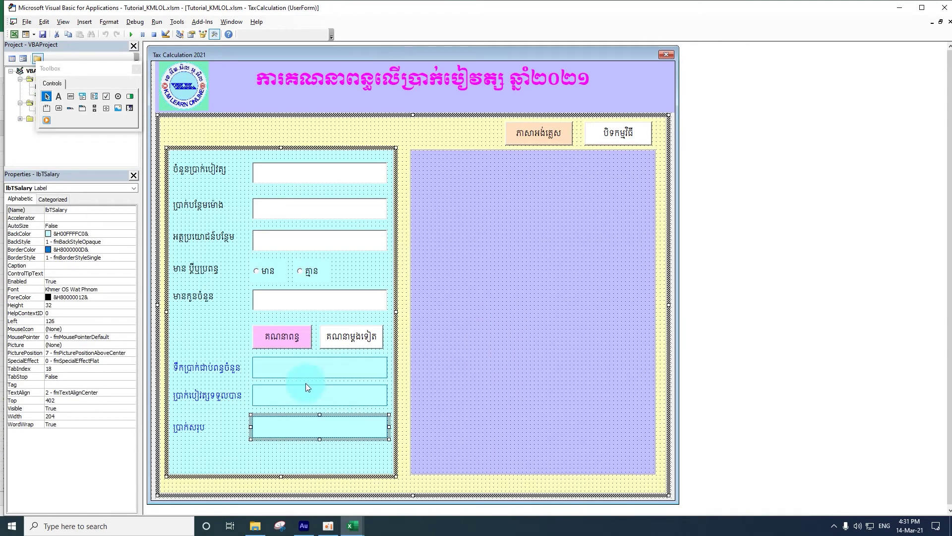
click(221, 327)
click(261, 429)
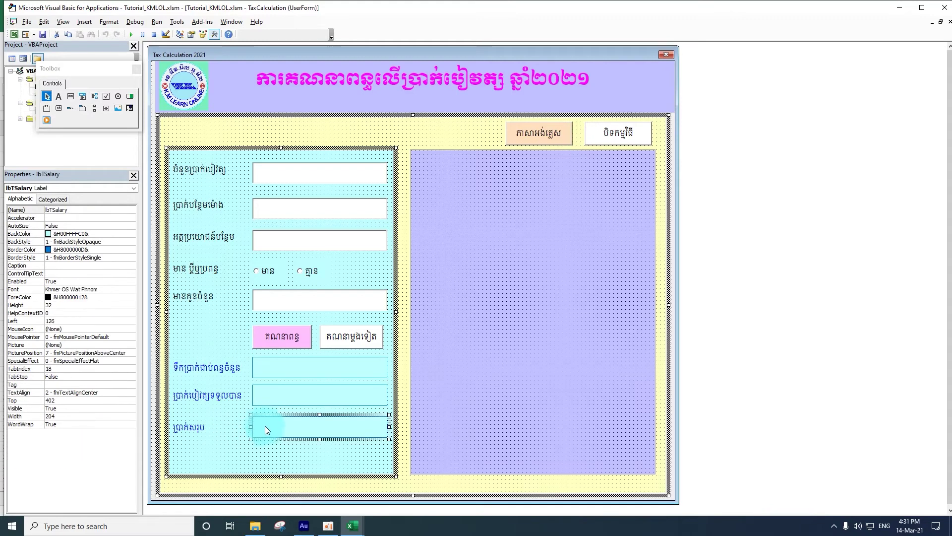
double_click(283, 342)
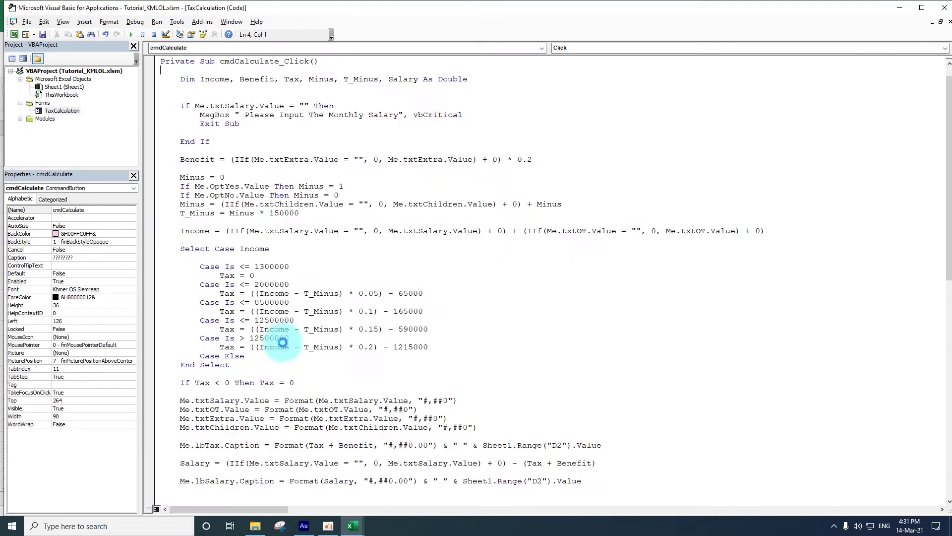
scroll(372, 412, down, 4)
scroll(496, 431, down, 3)
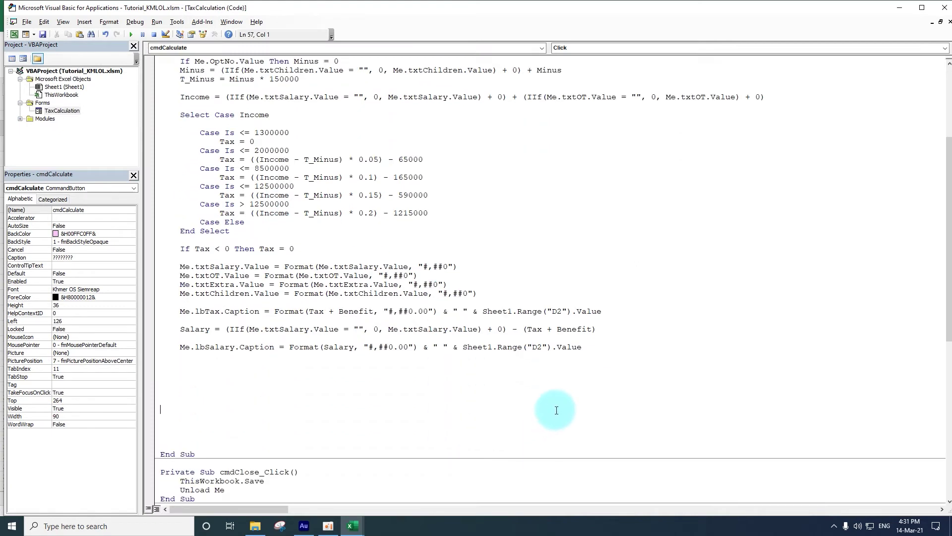
click(525, 405)
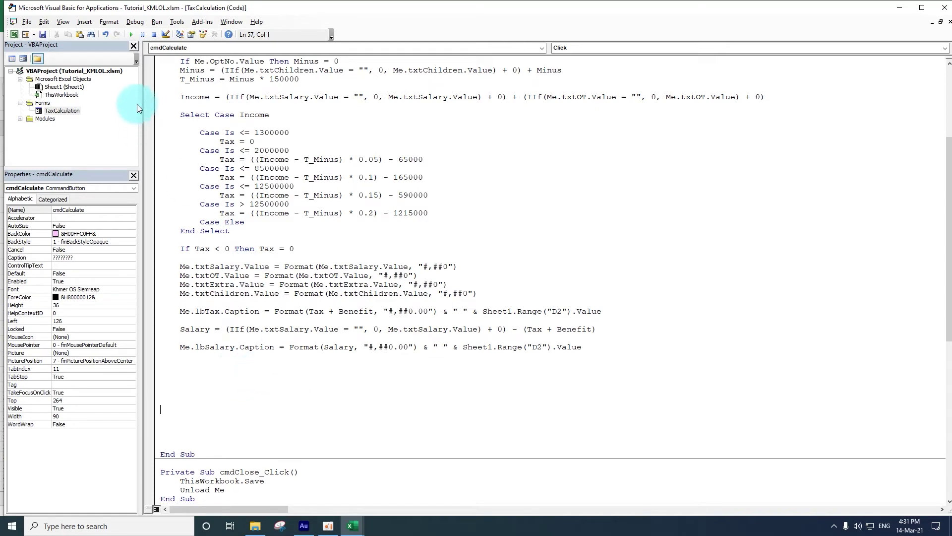
double_click(61, 111)
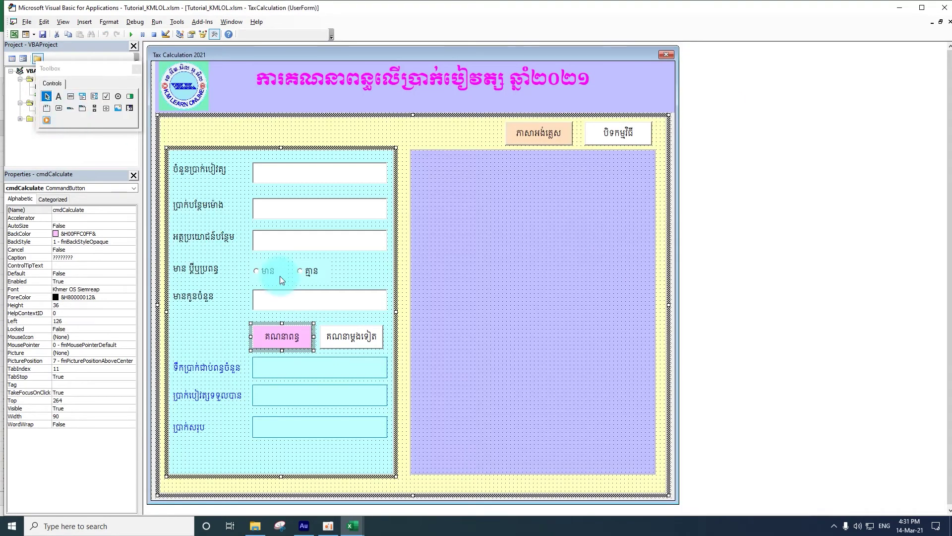
click(509, 368)
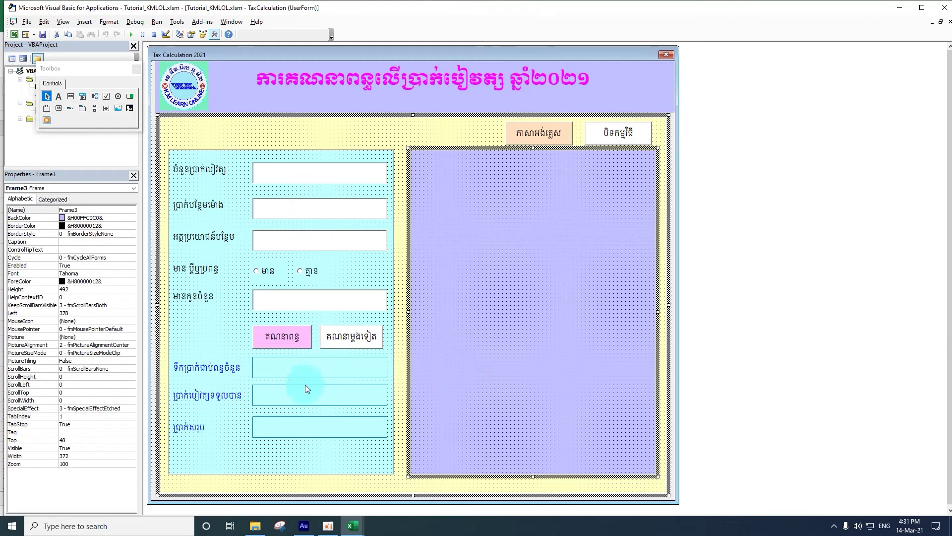
click(261, 397)
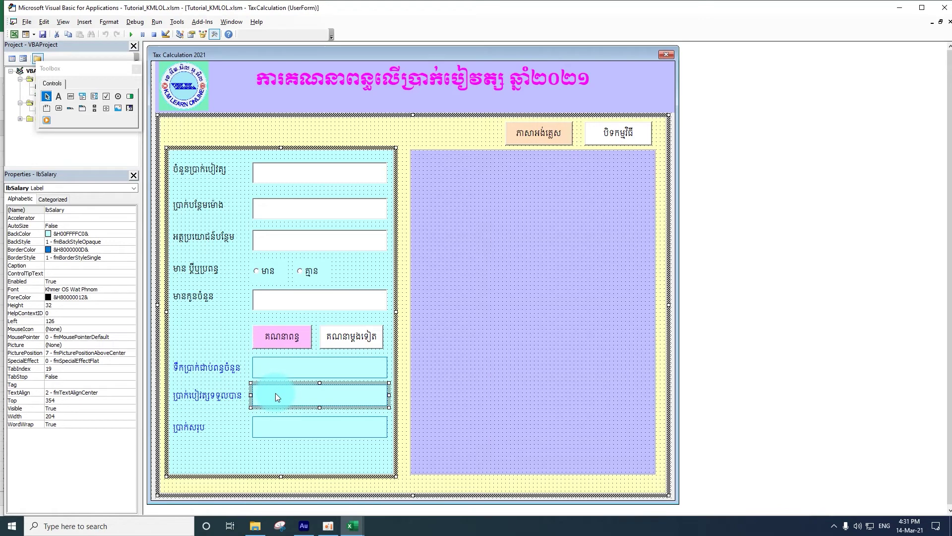
click(285, 242)
click(289, 205)
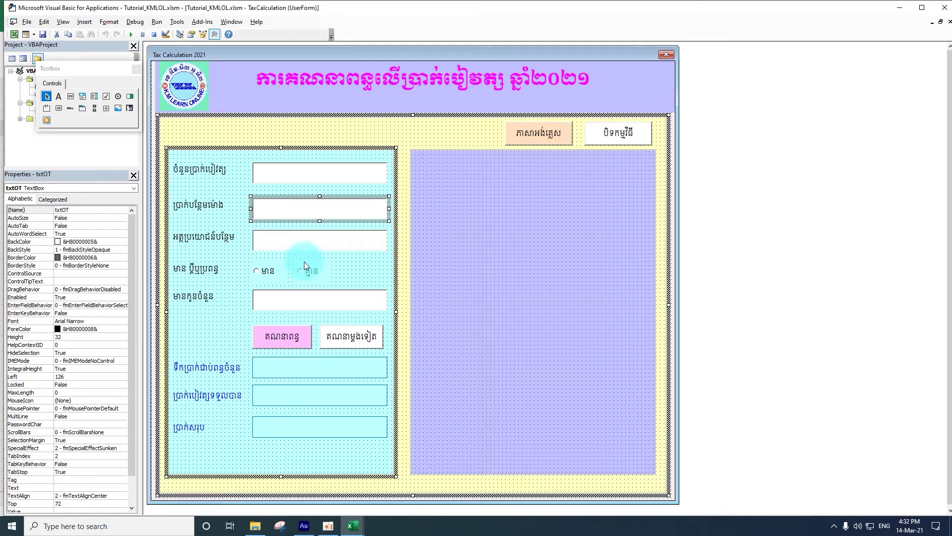
click(314, 425)
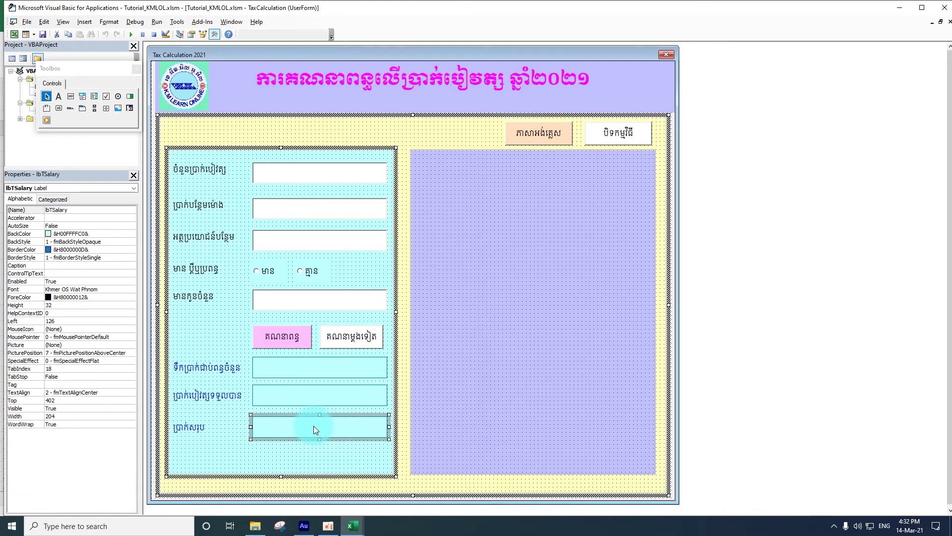
double_click(289, 335)
scroll(382, 389, down, 2)
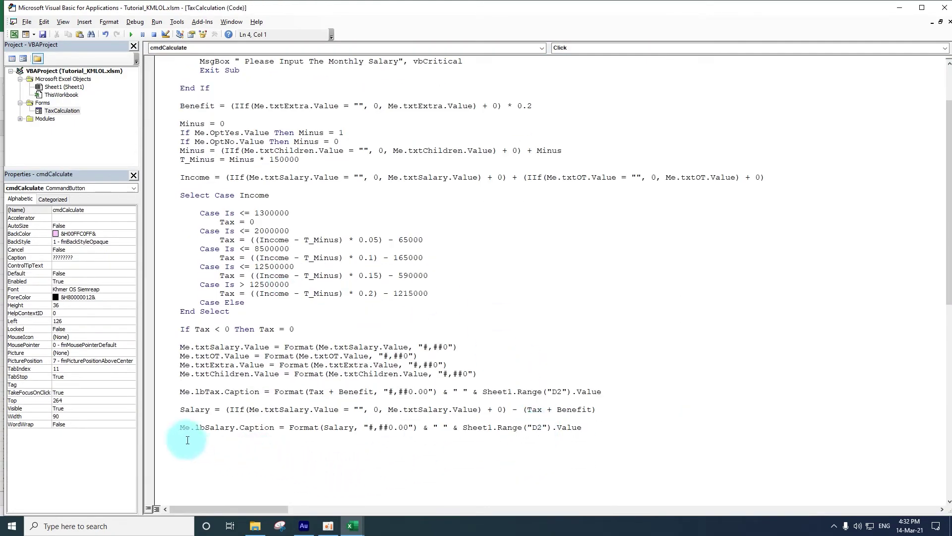
- Duplicate the lbSalary caption line below itself and rename the copy to lbTSalary
drag(180, 428, 589, 429)
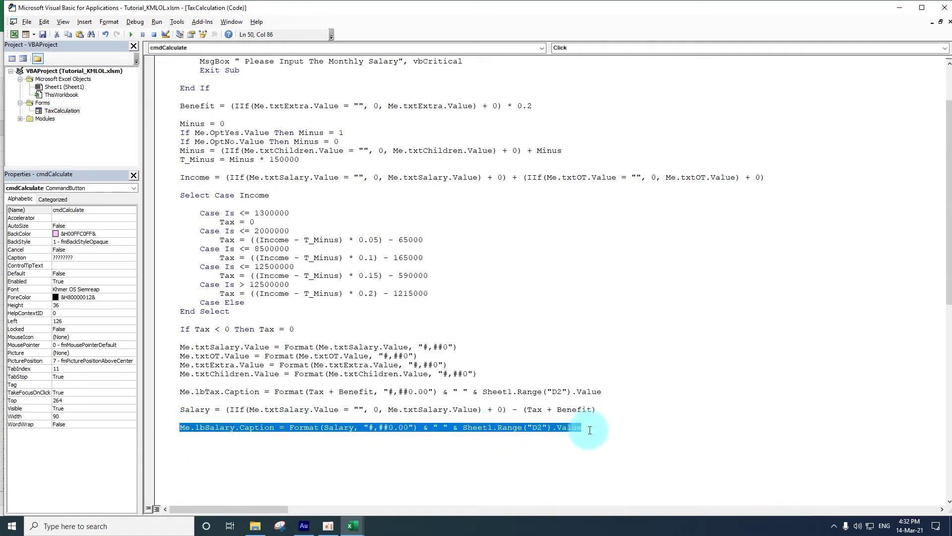
key(ctrl+c)
click(183, 437)
key(ctrl+v)
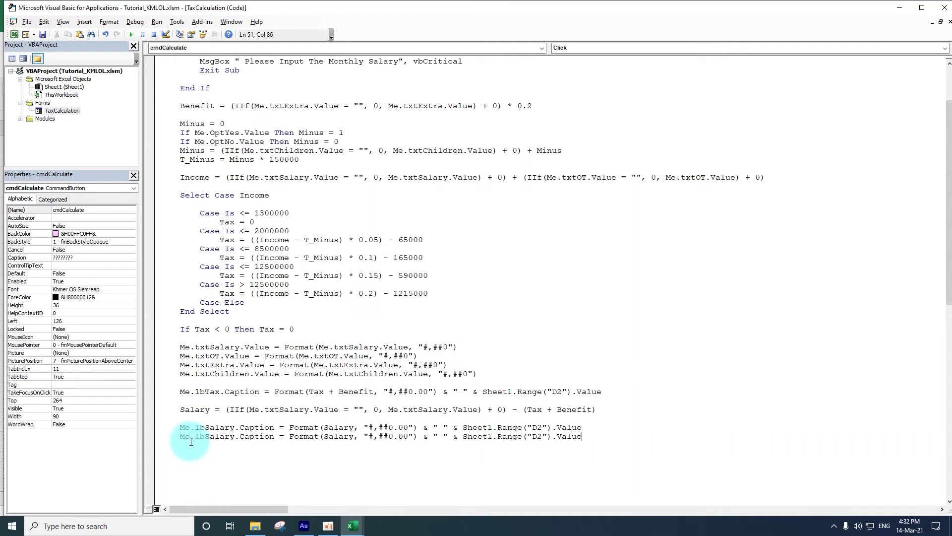
click(585, 429)
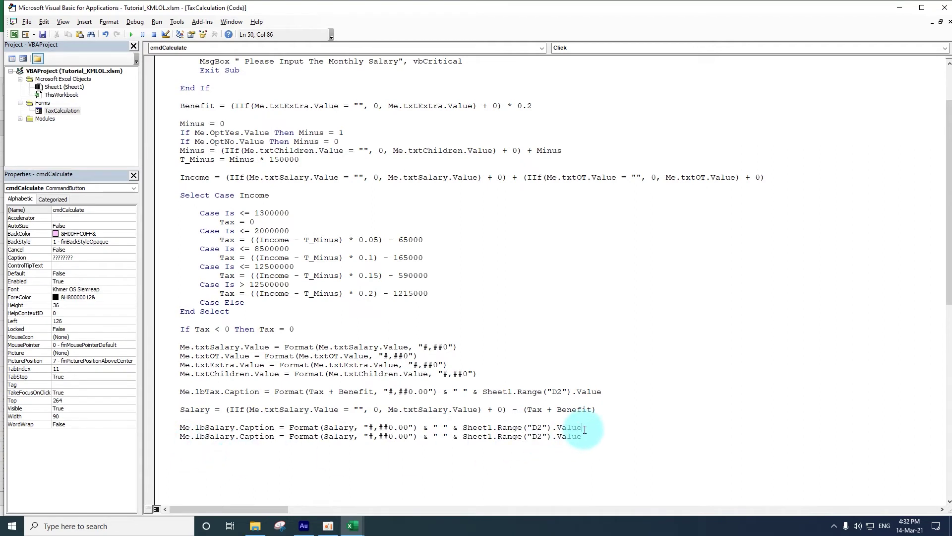
key(Return)
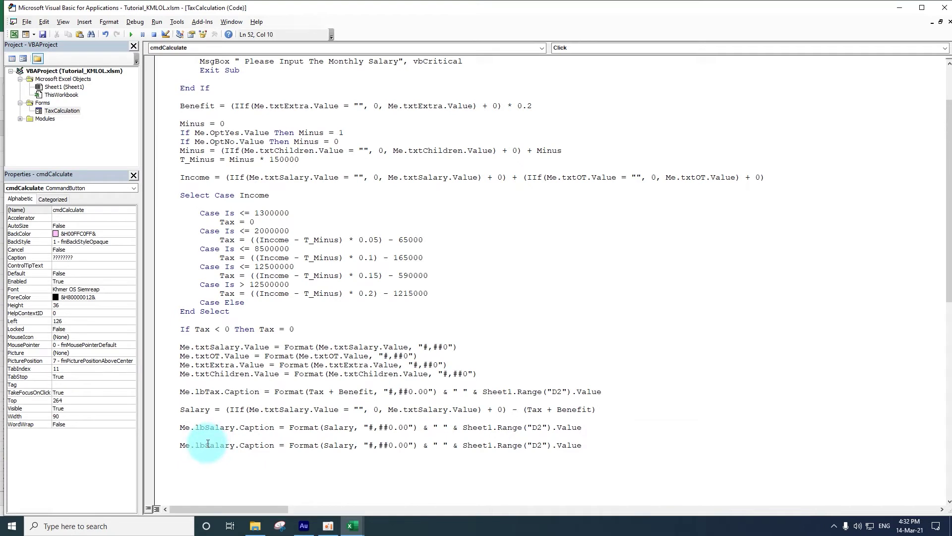
text(T)
click(330, 469)
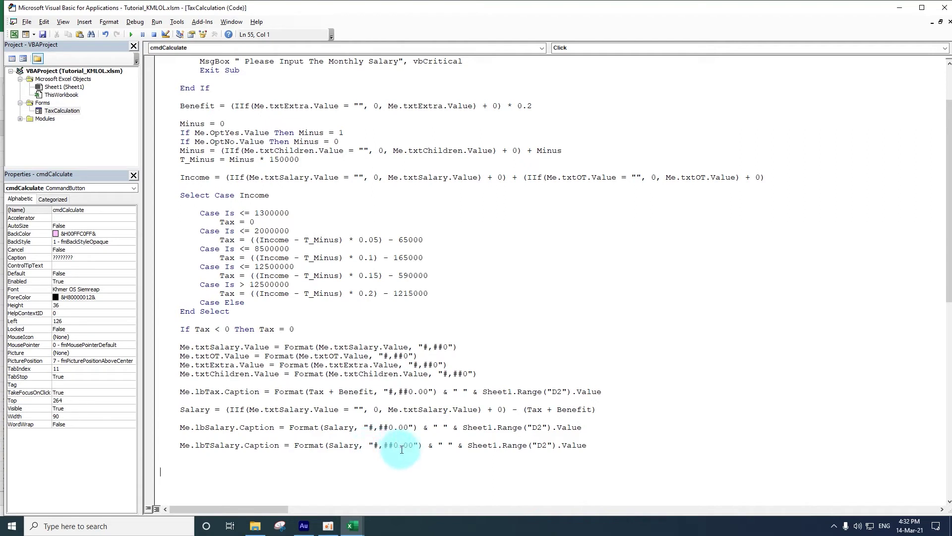
click(596, 308)
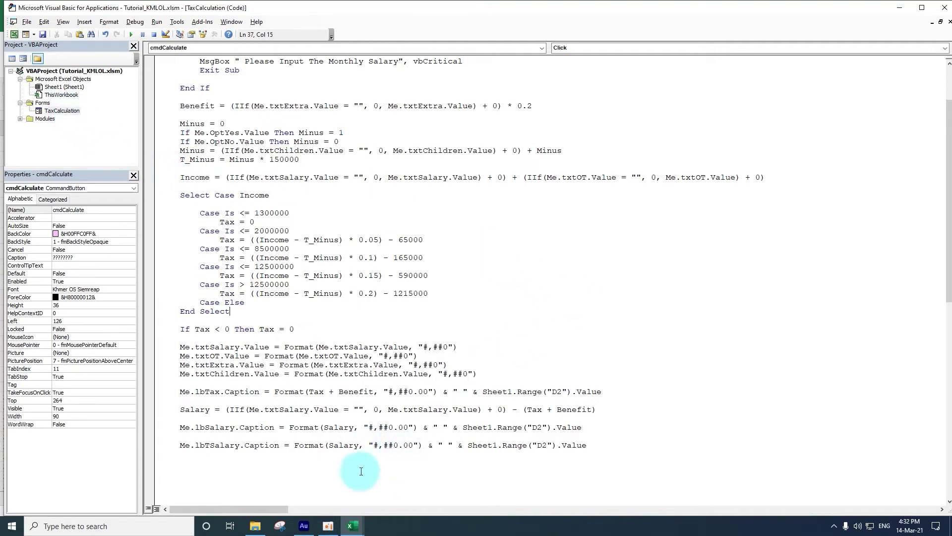
click(66, 108)
- Add the txtOT overtime IIf term after 'Salary +' in the lbTSalary Format line
double_click(67, 109)
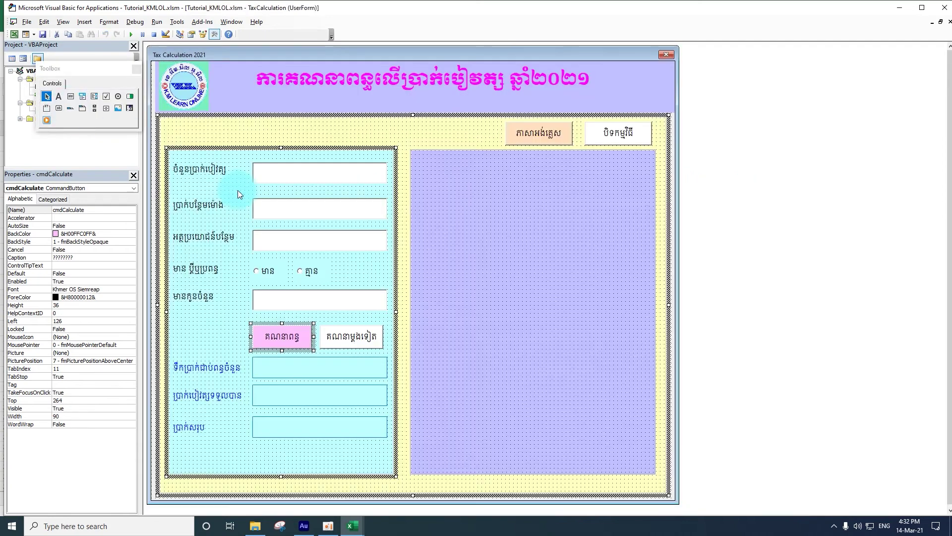
click(275, 217)
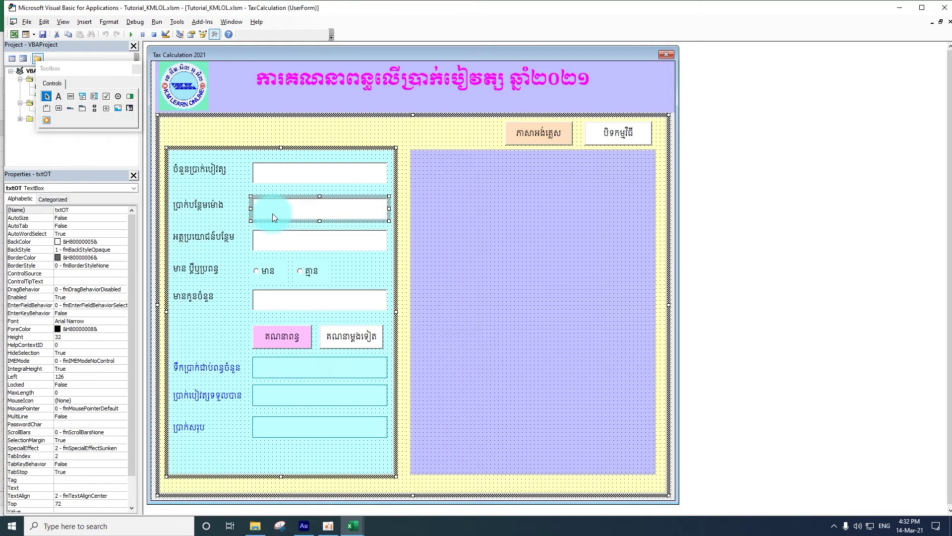
click(281, 234)
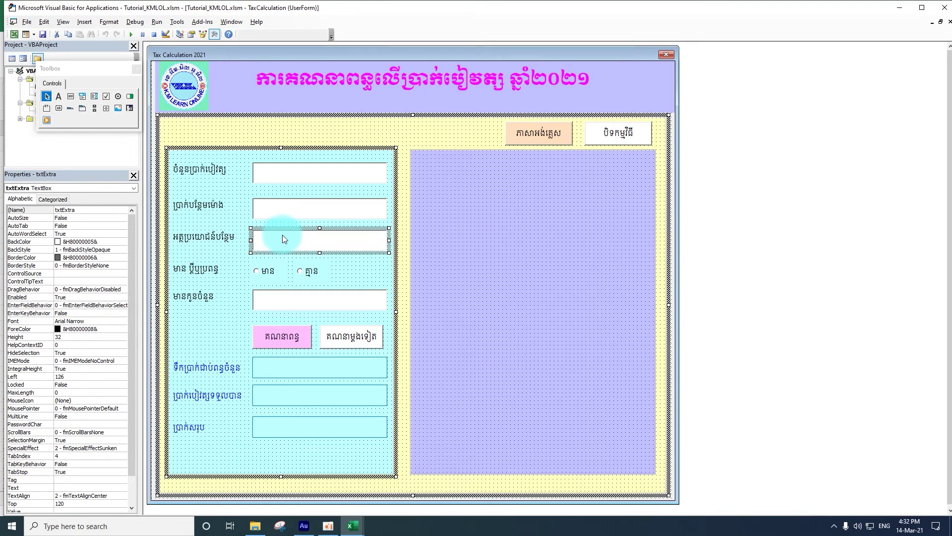
key(F7)
drag(522, 177, 774, 178)
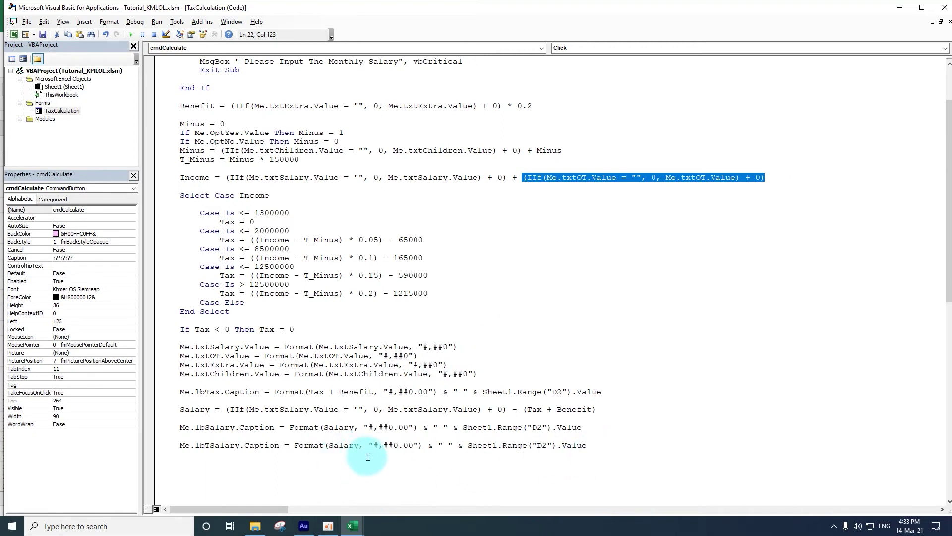
click(378, 445)
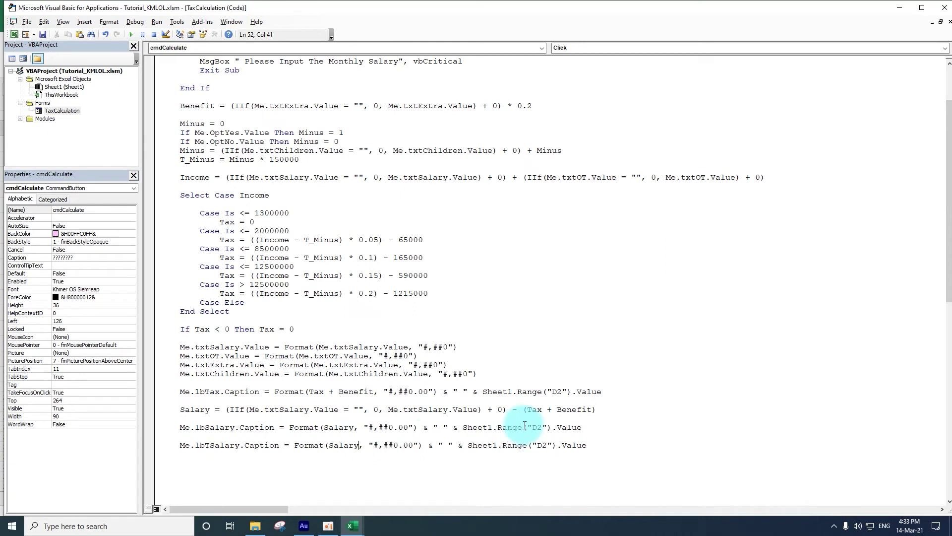
text(+)
key(ctrl+v)
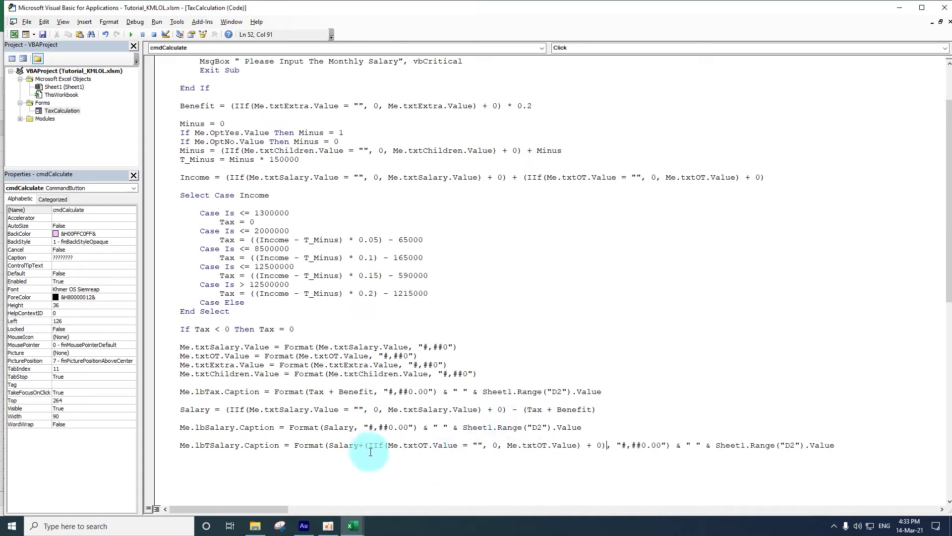
- Recheck the overtime and extra benefit textbox names on the form, then reopen the Calculate code
double_click(53, 109)
click(291, 212)
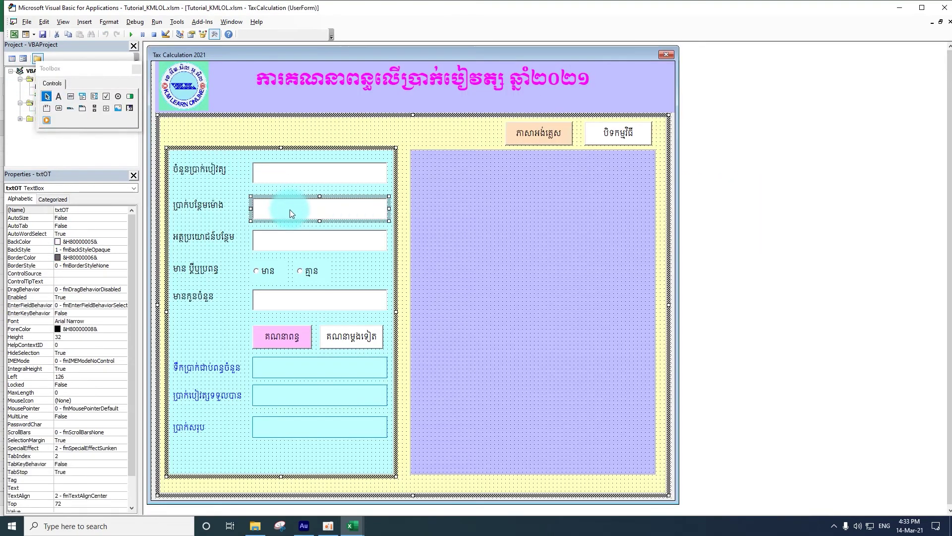
click(295, 242)
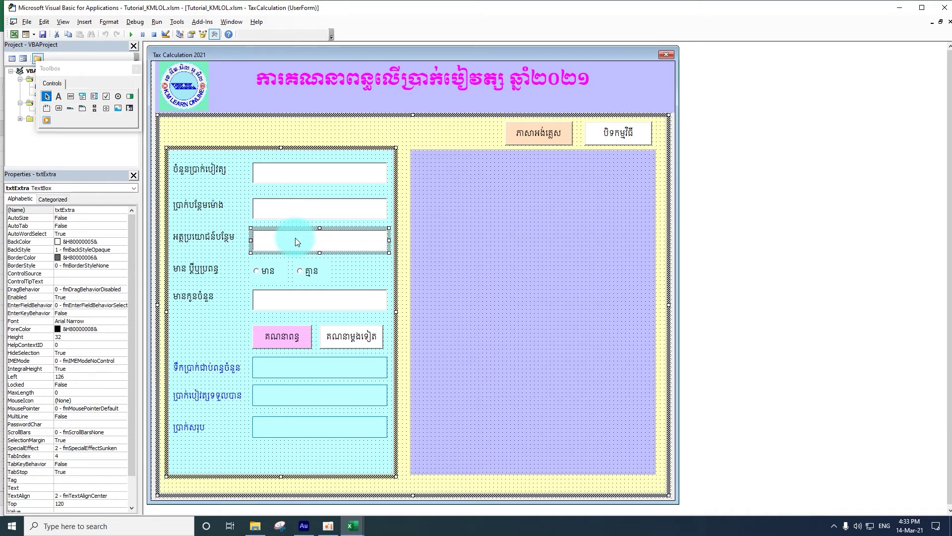
double_click(293, 335)
- Paste a second copy of the overtime IIf term onto the lbTSalary line
scroll(545, 367, down, 7)
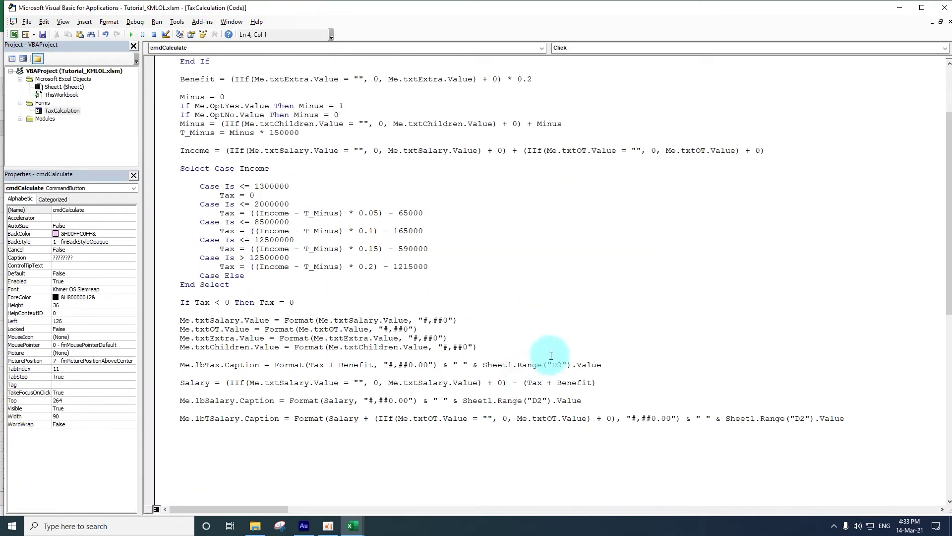
scroll(551, 362, down, 1)
click(497, 432)
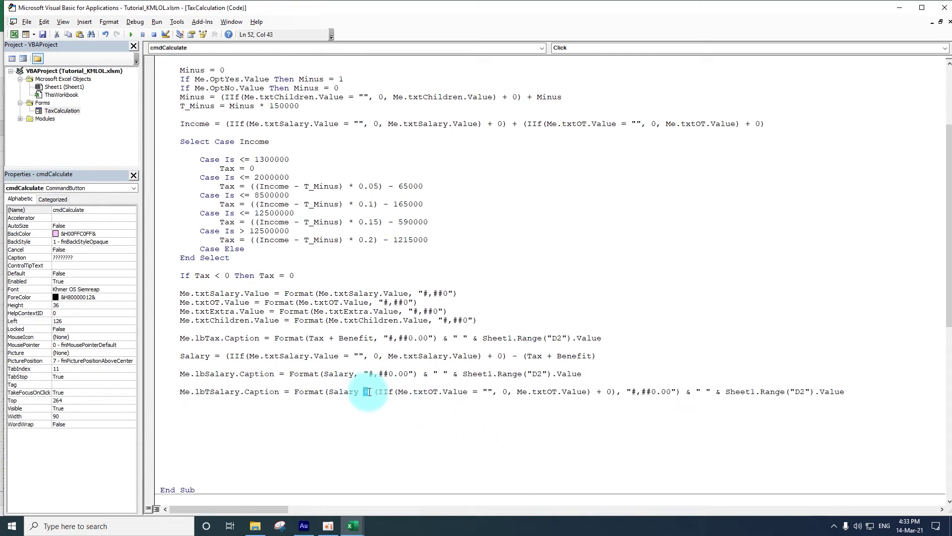
drag(363, 391, 614, 392)
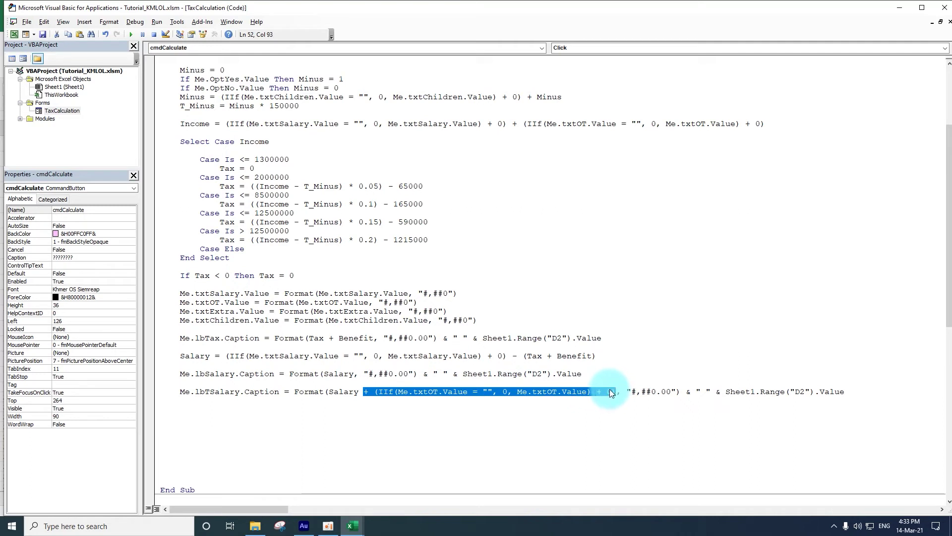
click(618, 392)
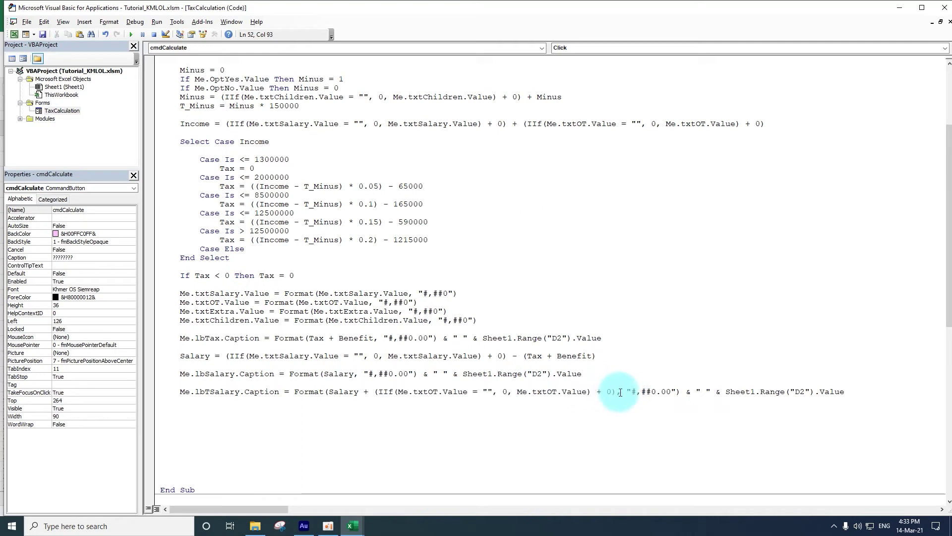
key(ctrl+v)
click(635, 427)
- Change the copied term's txtOT references to txtExtra and delete the blank lines above End Sub
drag(261, 509, 280, 507)
drag(587, 391, 599, 392)
text(text)
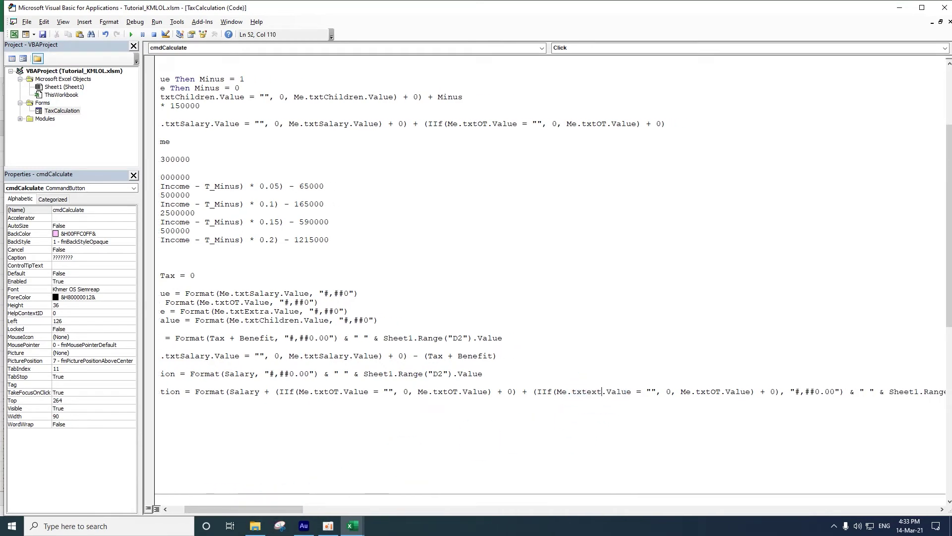
text(a)
click(741, 431)
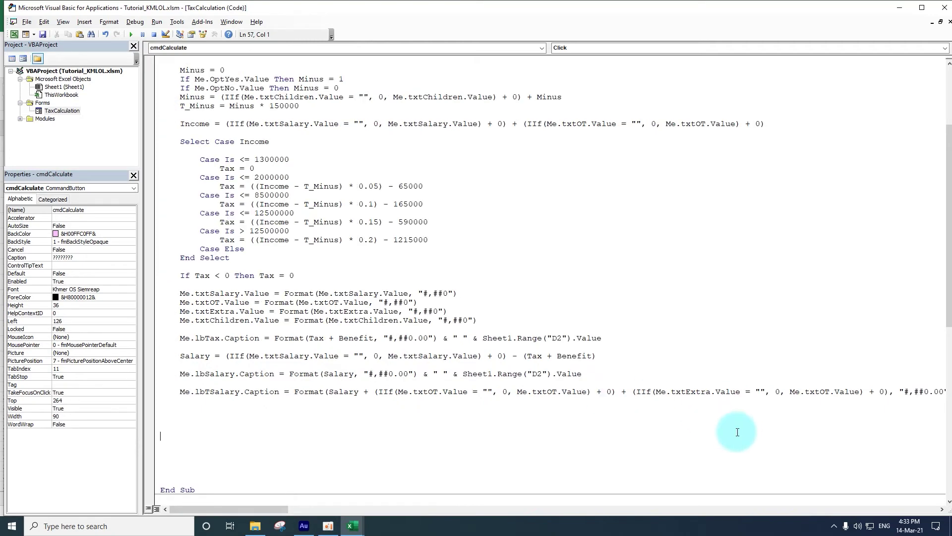
drag(258, 508, 301, 509)
drag(531, 391, 542, 392)
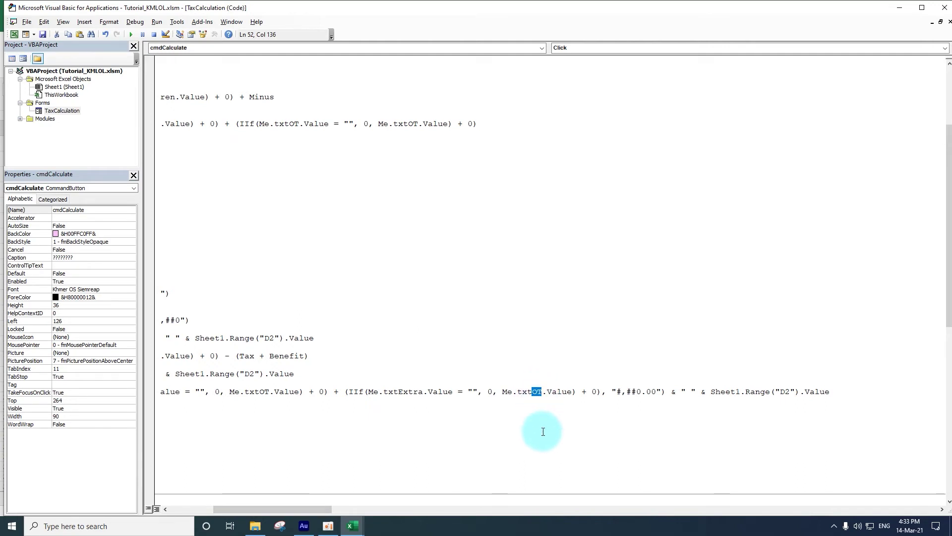
text(extra)
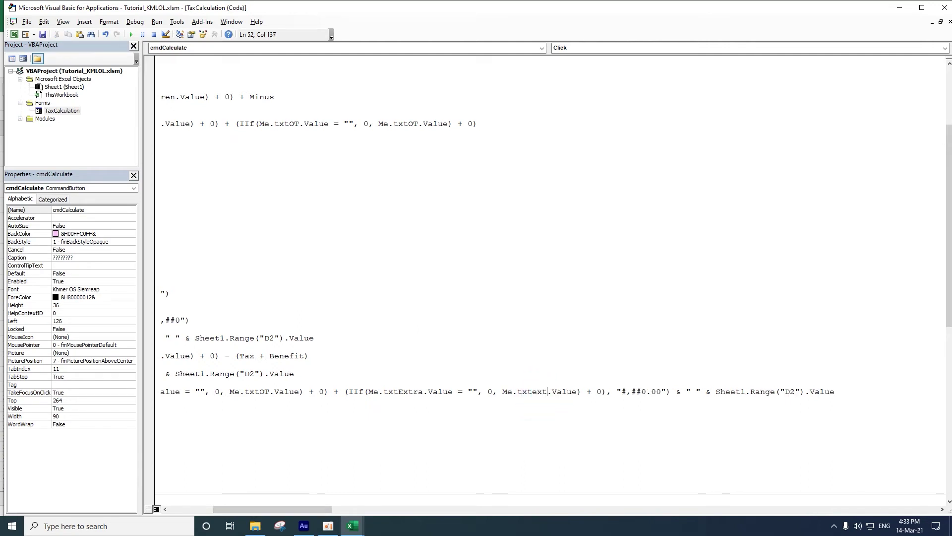
click(612, 303)
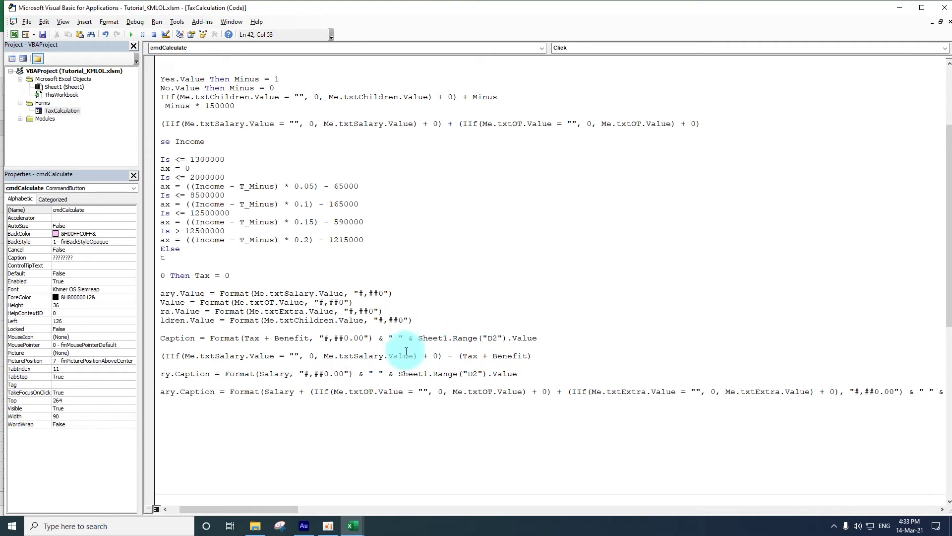
drag(274, 509, 263, 510)
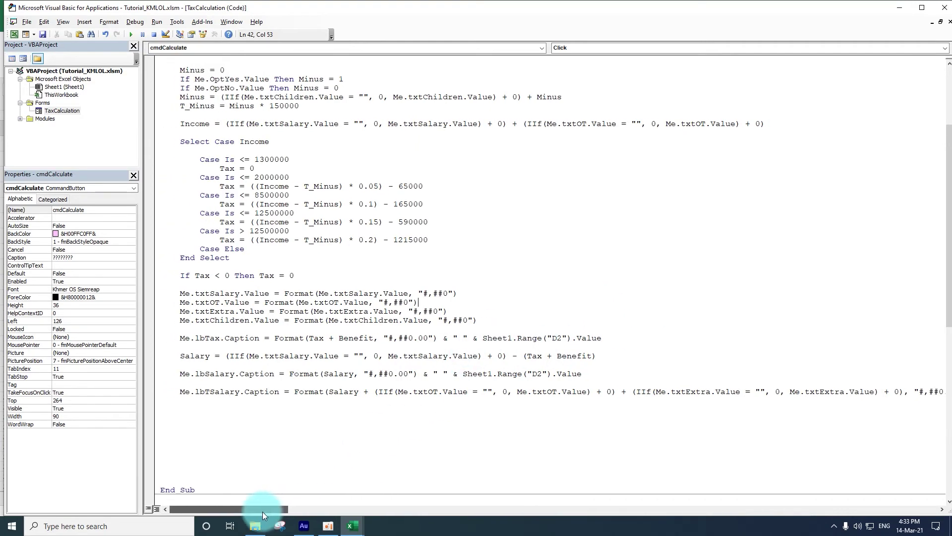
click(190, 471)
key(BackSpace)
key(BackSpace)
key(BackSpace)
key(BackSpace)
key(BackSpace)
key(BackSpace)
key(BackSpace)
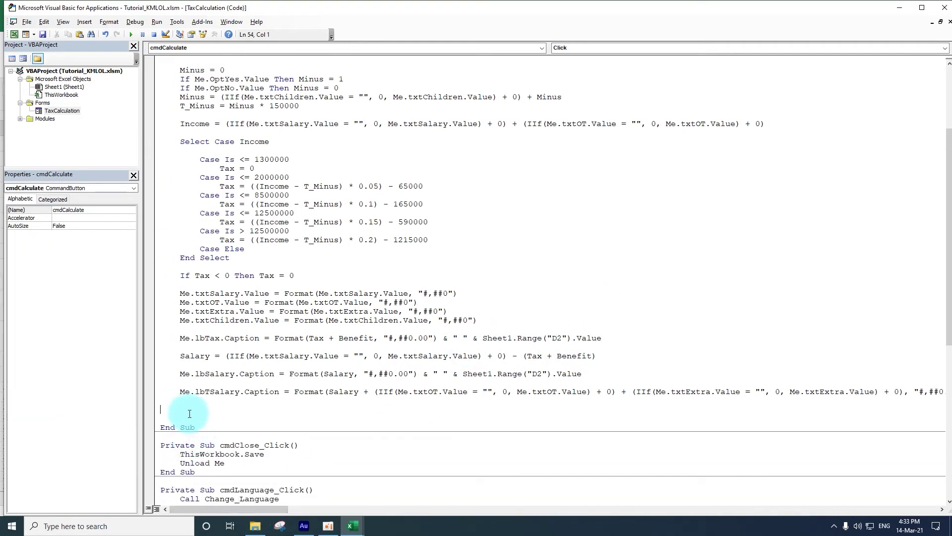
- Delete the blank lines after Dim, after End If and before Select Case
mouse_move(280, 509)
mouse_down()
mouse_move(329, 505)
mouse_move(273, 505)
mouse_up()
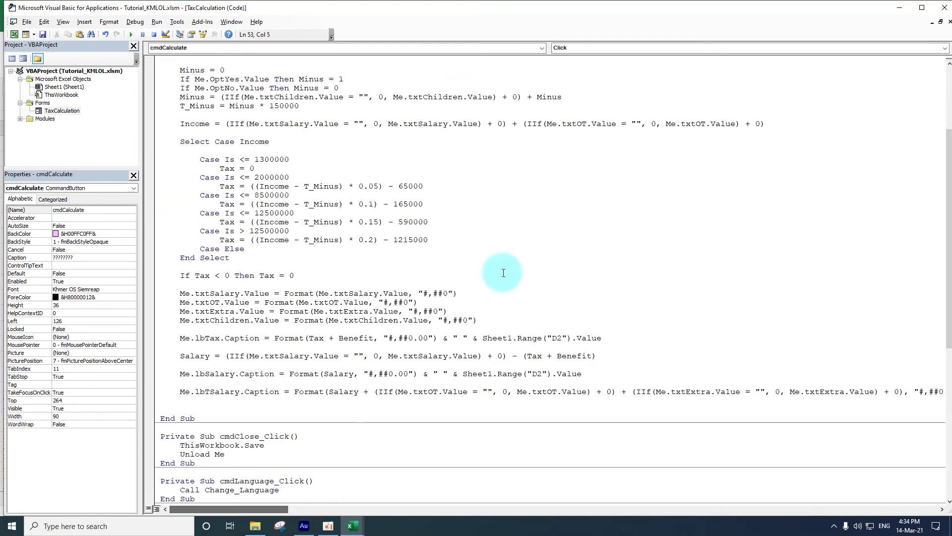
scroll(550, 253, up, 1)
scroll(550, 253, up, 2)
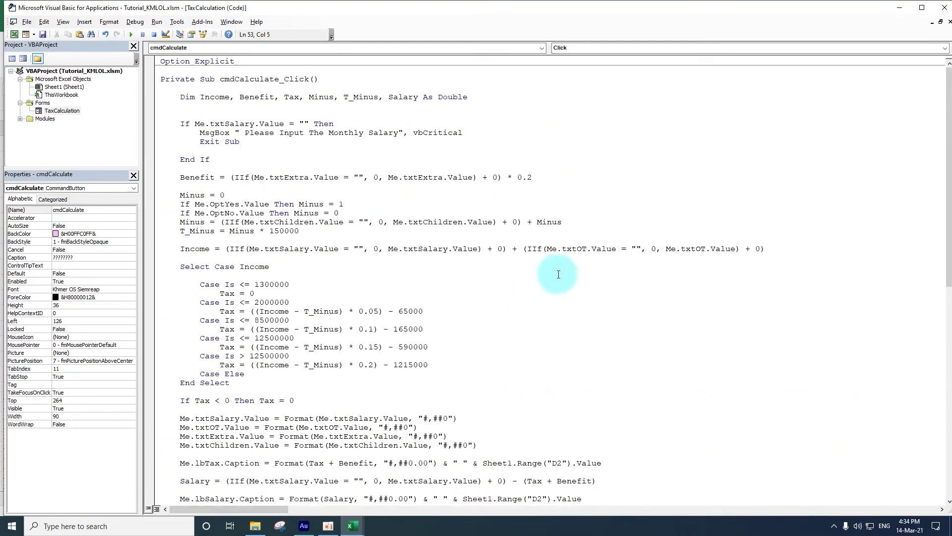
click(206, 113)
key(BackSpace)
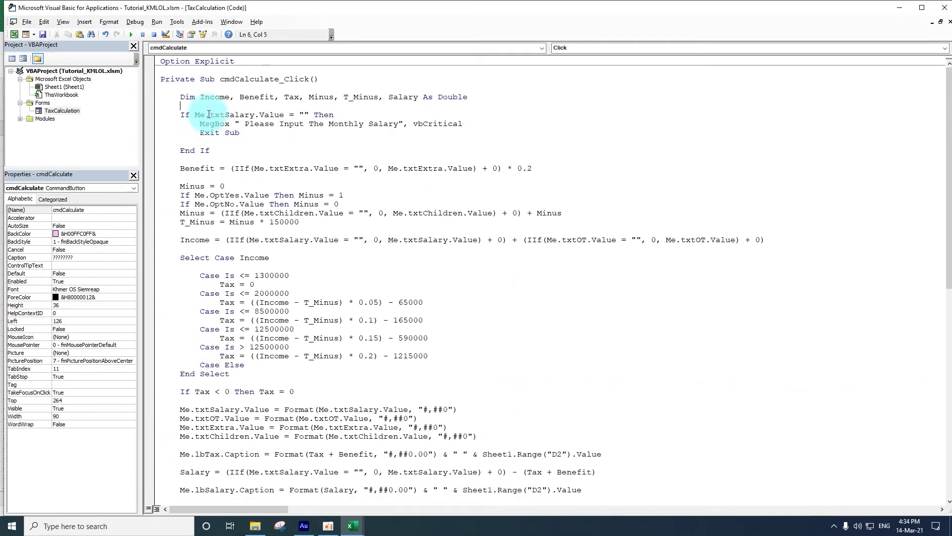
click(195, 158)
key(BackSpace)
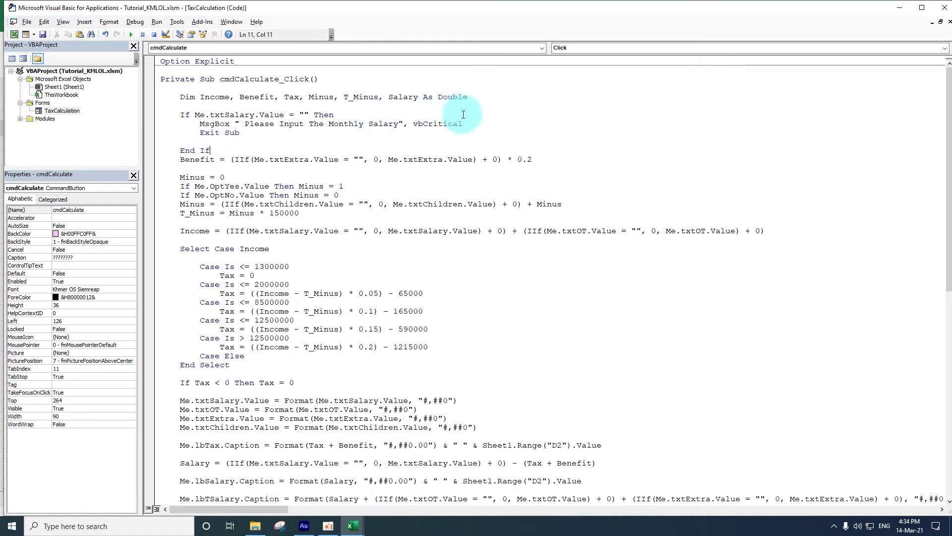
click(195, 240)
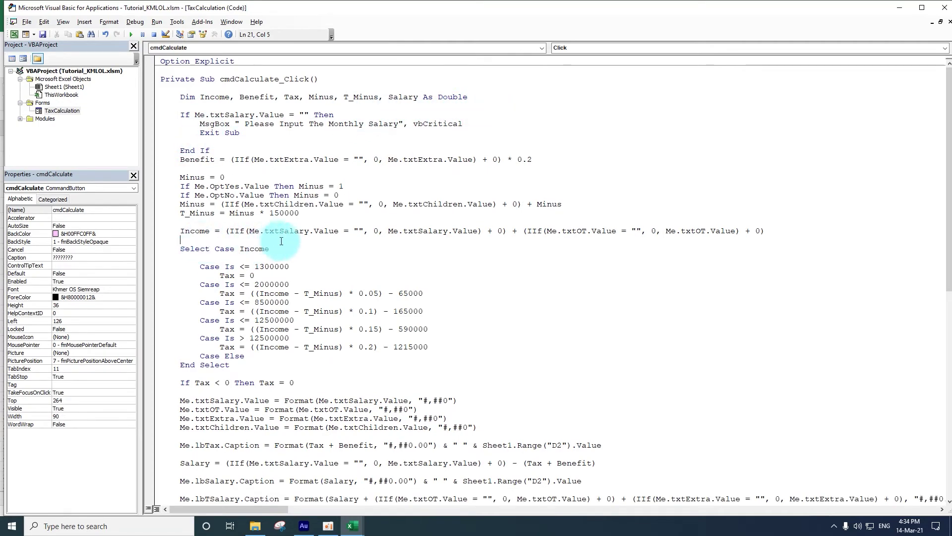
key(BackSpace)
- Delete the blank lines around the Salary and lbSalary lines
scroll(435, 272, down, 3)
scroll(435, 272, down, 1)
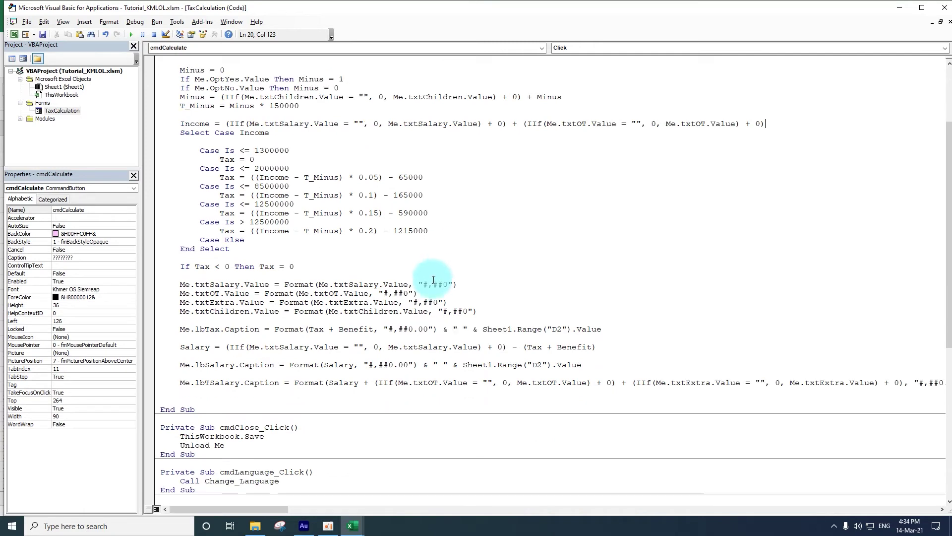
click(207, 379)
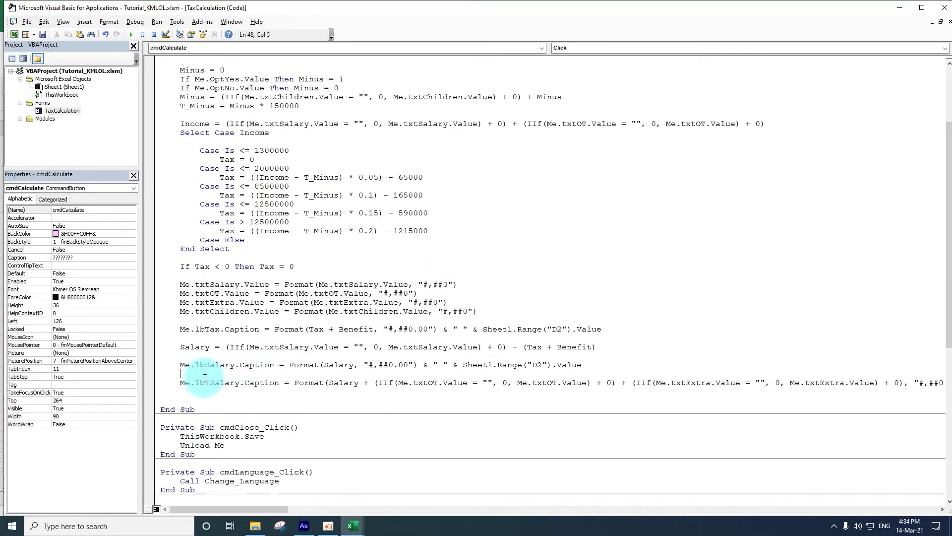
key(BackSpace)
click(198, 359)
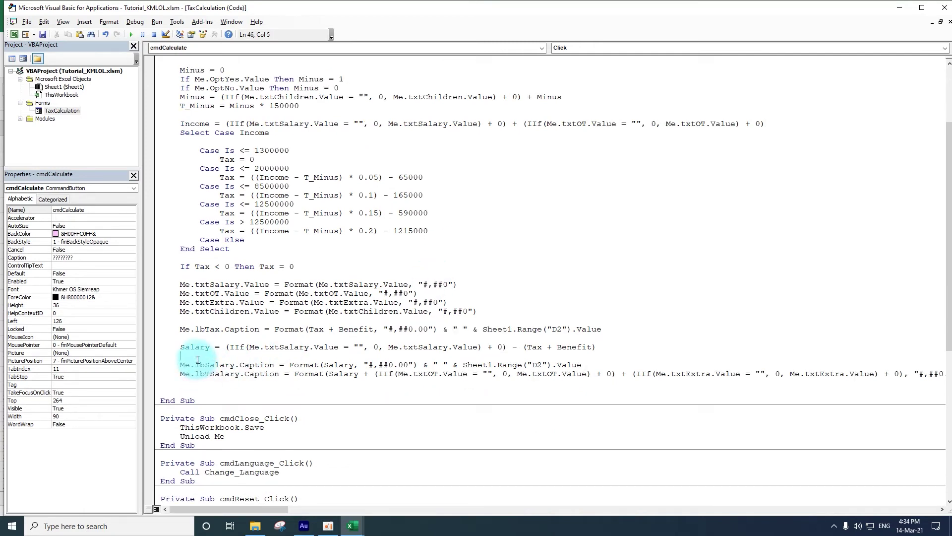
key(BackSpace)
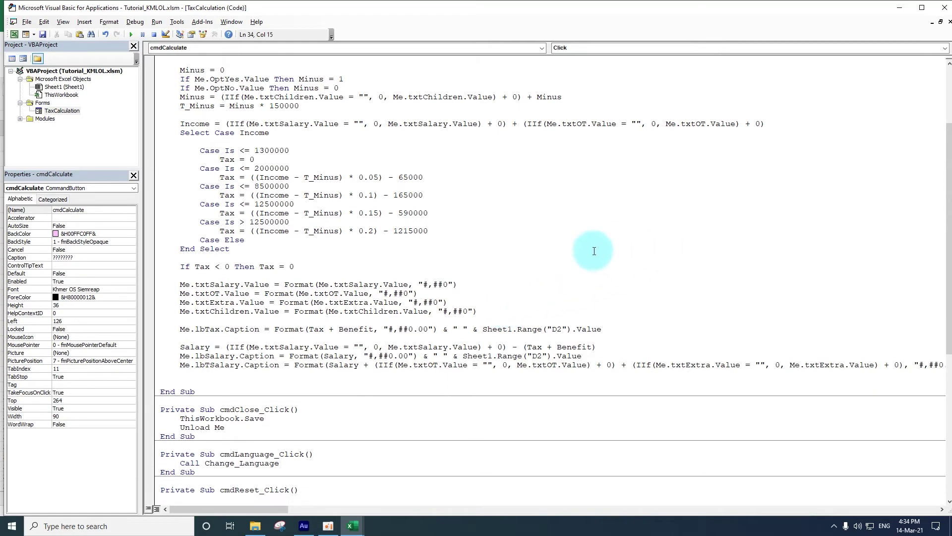
- Open and close the Debug menu, then return to the TaxCalculation form design
scroll(594, 251, up, 2)
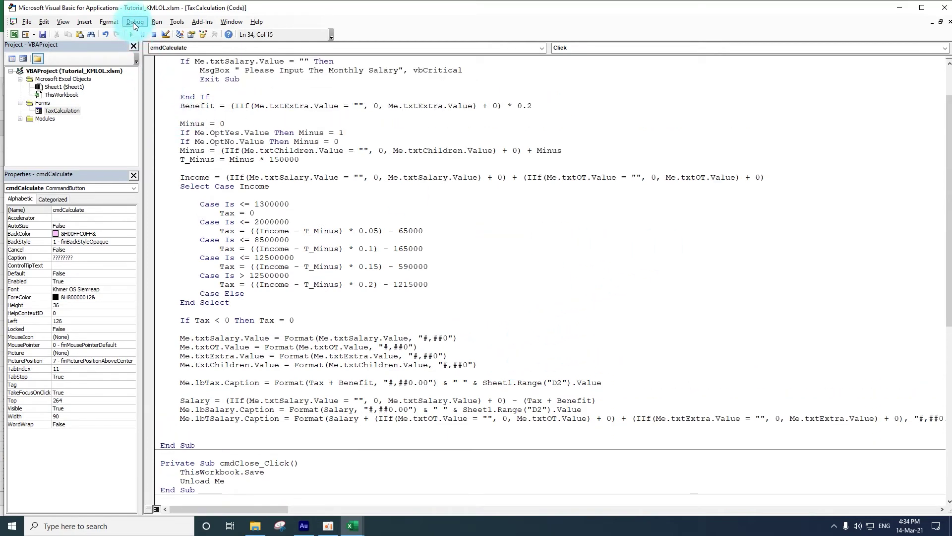
click(134, 22)
click(326, 137)
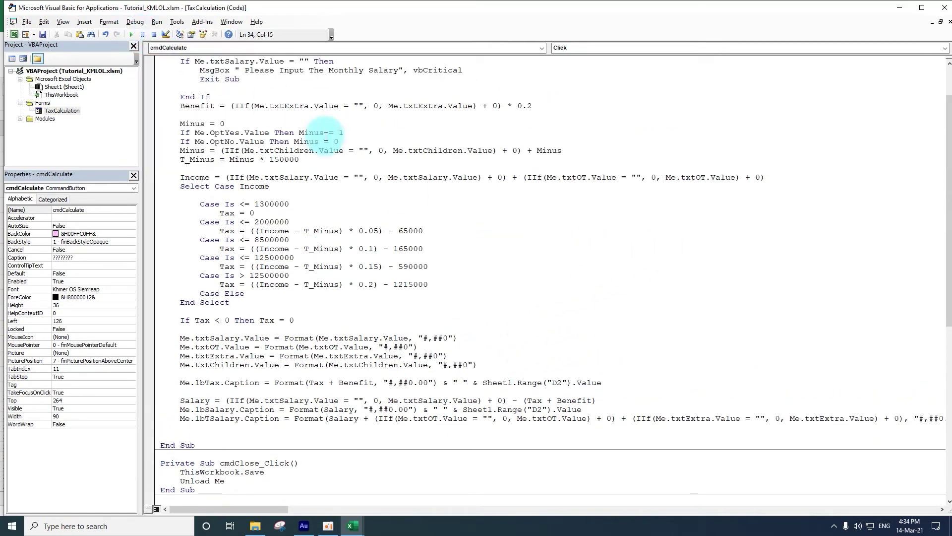
double_click(62, 111)
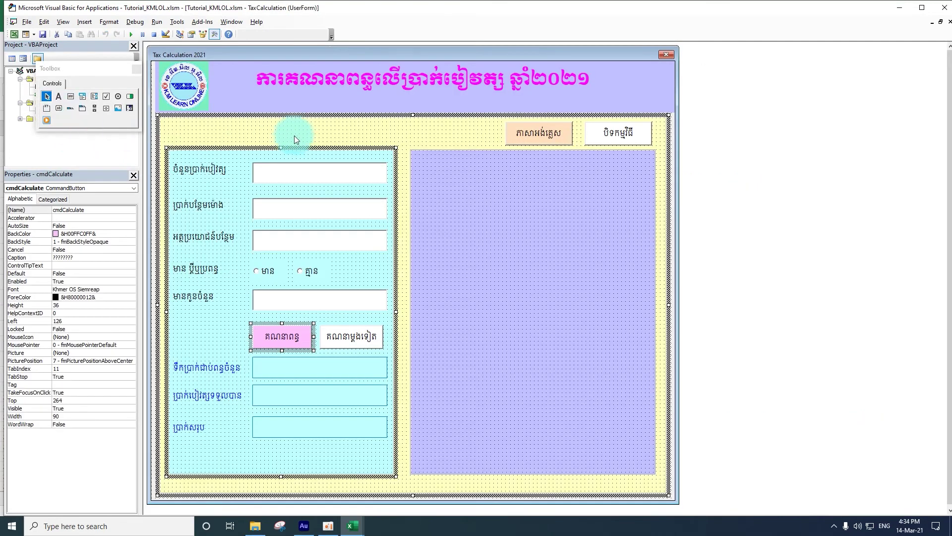
- Run the form, enter a 1250000 salary and calculate the results
click(462, 61)
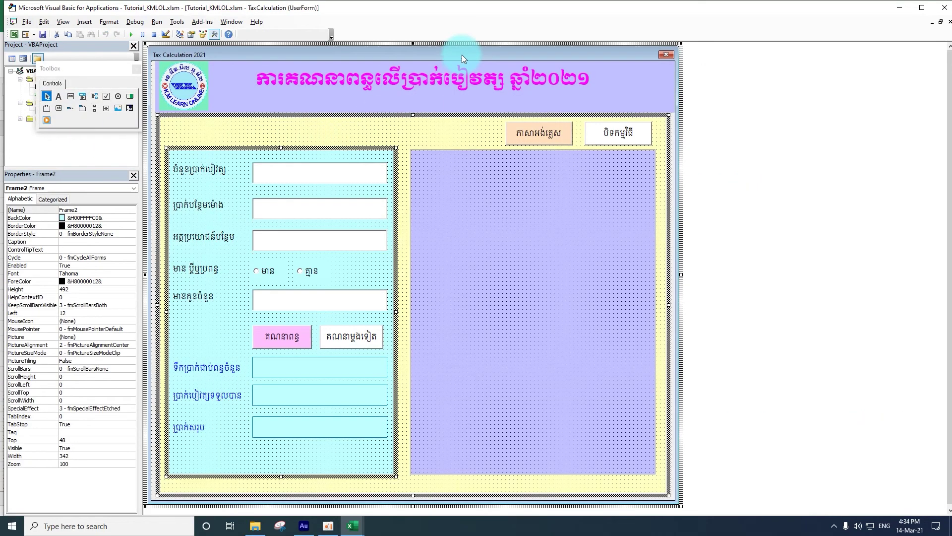
click(131, 34)
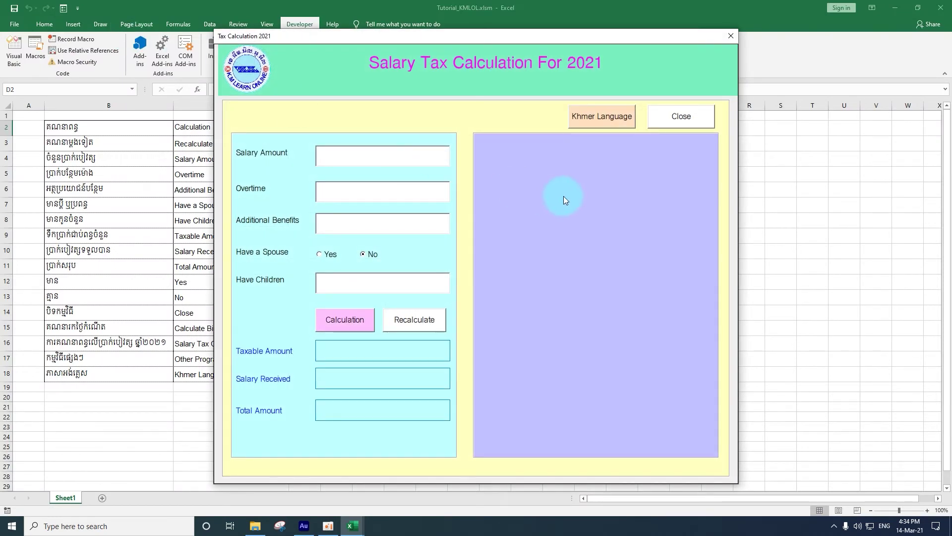
text(12500)
text(00)
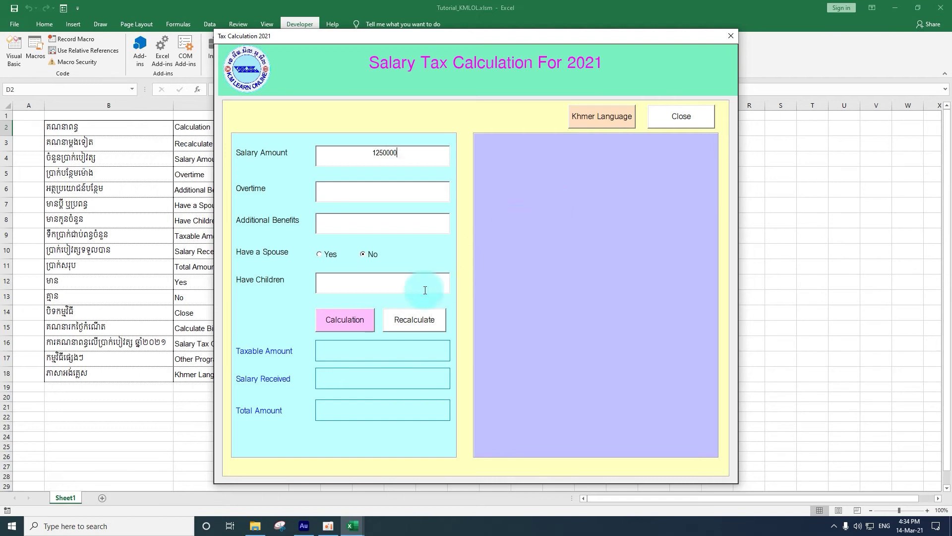
click(358, 323)
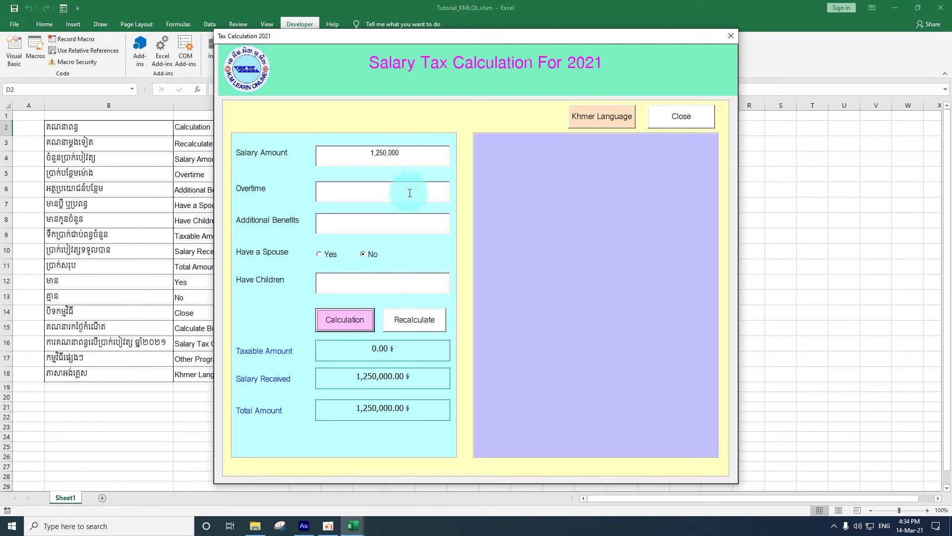
- Switch the form to Khmer and recalculate with no spouse, then with a spouse
click(586, 120)
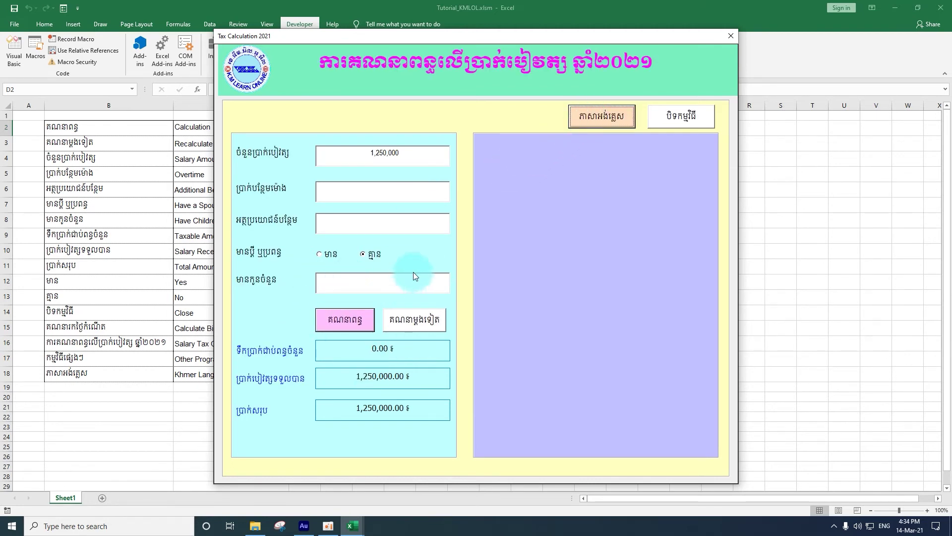
click(383, 188)
click(381, 226)
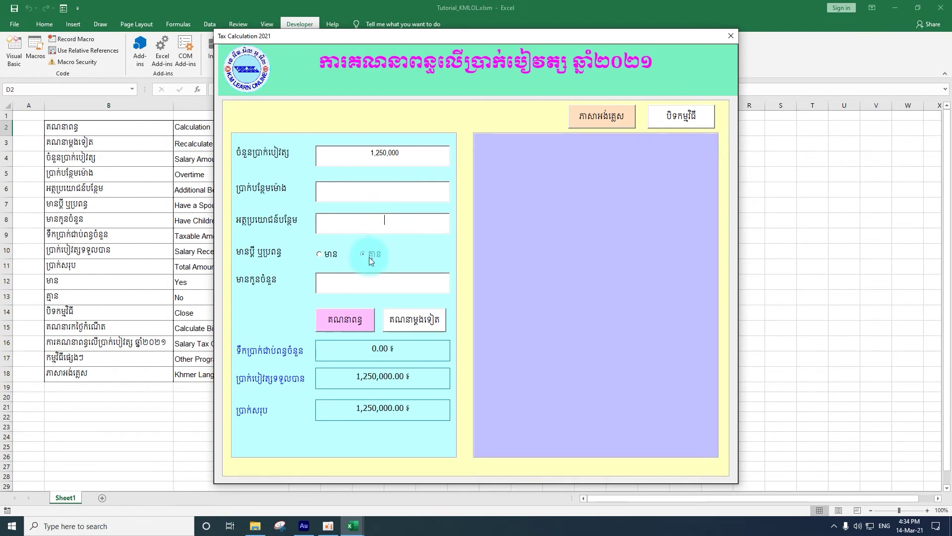
click(374, 254)
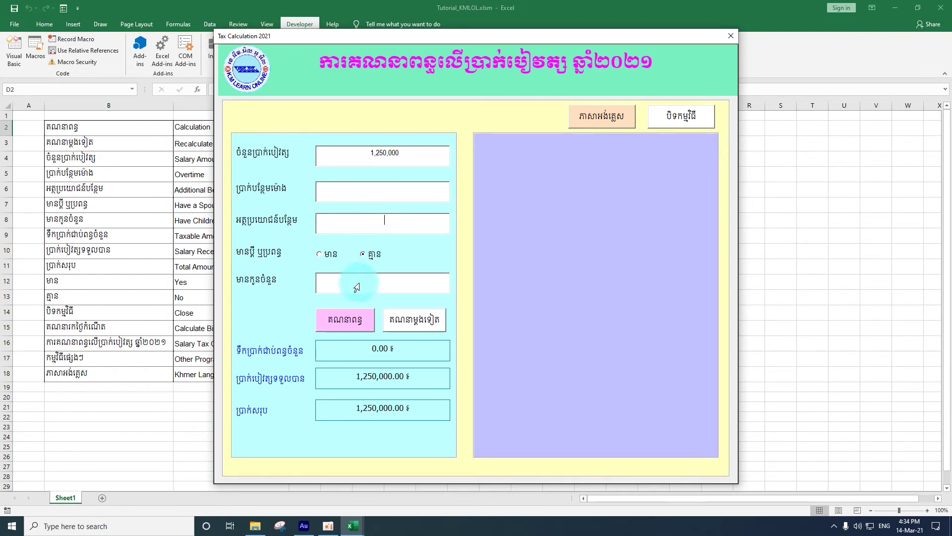
click(349, 315)
click(330, 254)
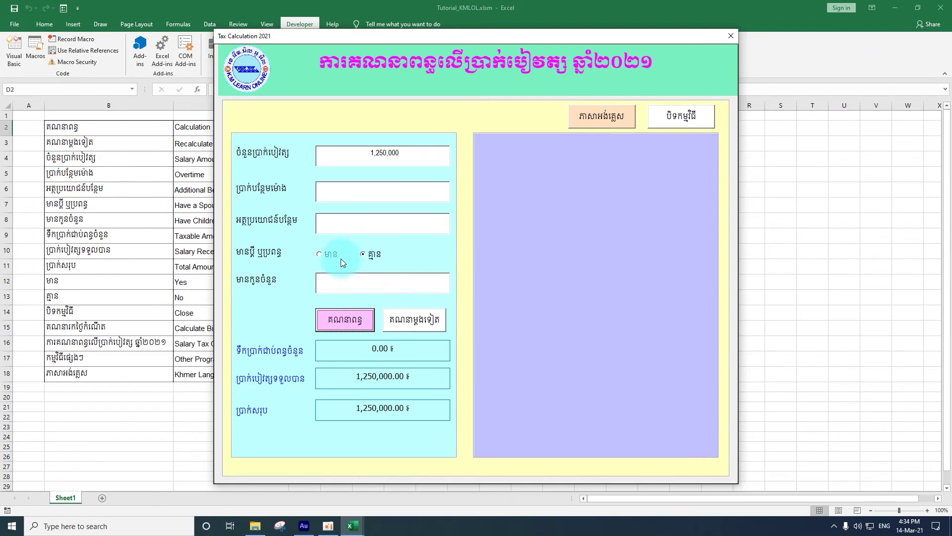
click(347, 321)
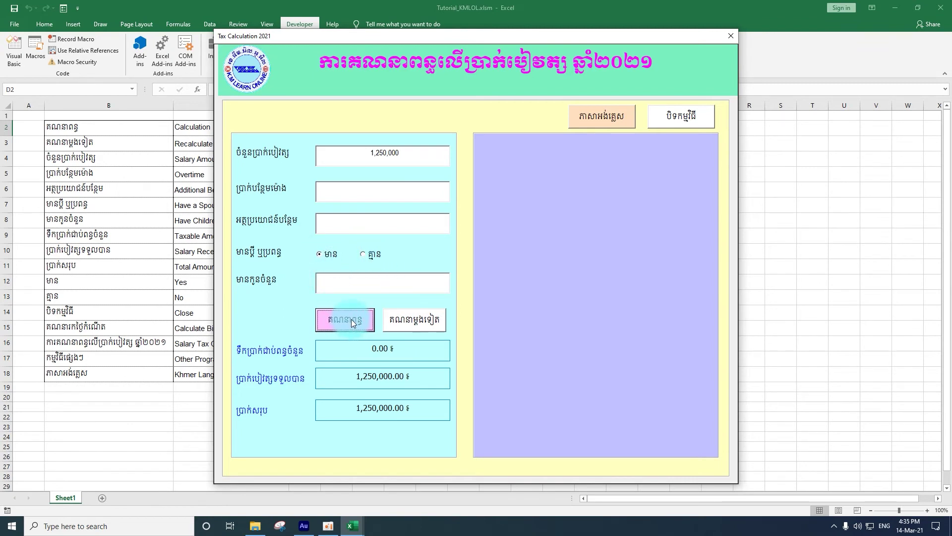
- Enter a 1300000 salary and calculate, then recalculate with no spouse and with a spouse
click(382, 152)
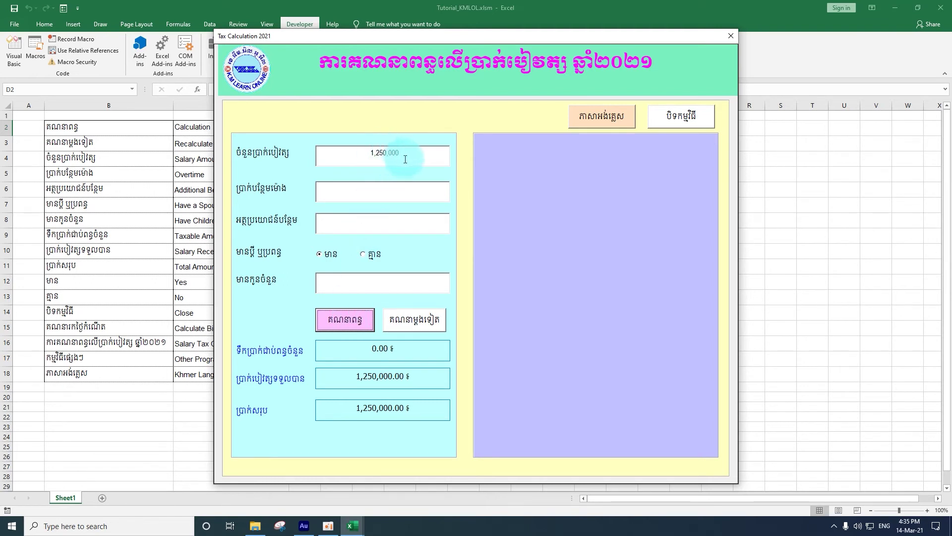
double_click(383, 152)
text(1300)
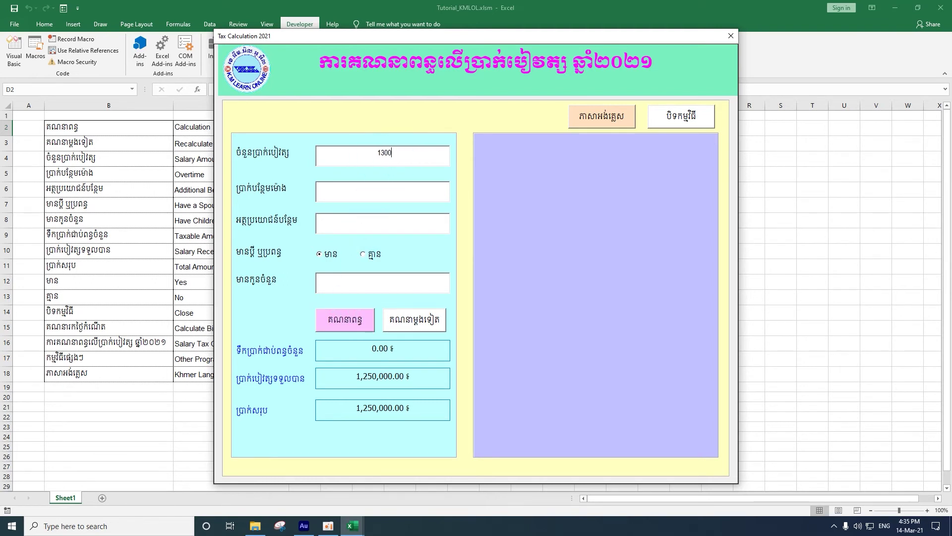
text(00)
text(0)
click(354, 313)
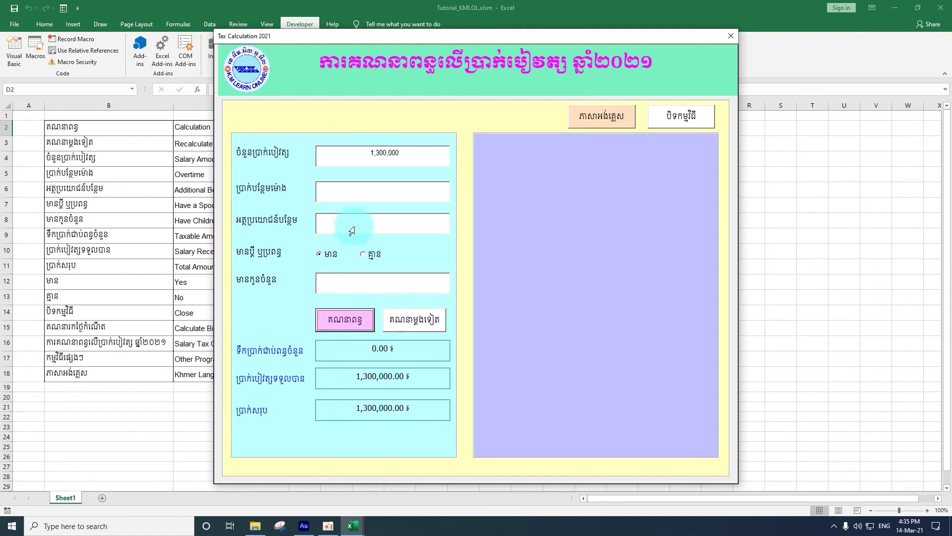
click(362, 257)
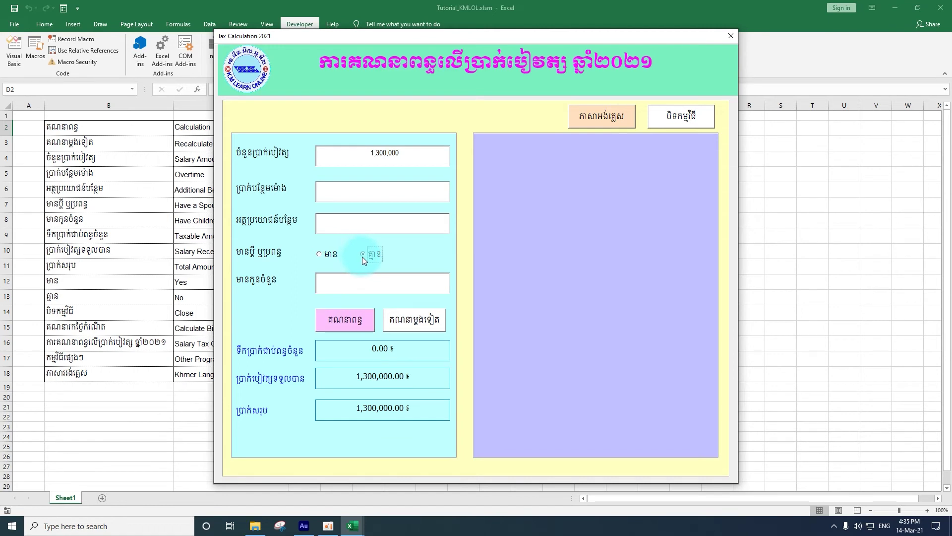
click(353, 318)
click(328, 255)
click(346, 321)
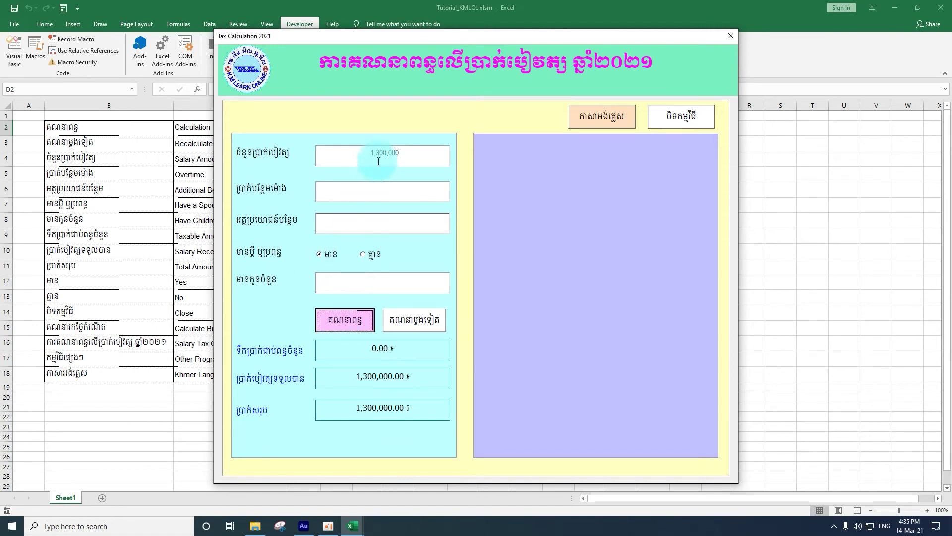
- Calculate a 1,300,001 salary with no spouse, giving 0.05 tax
drag(399, 153, 368, 146)
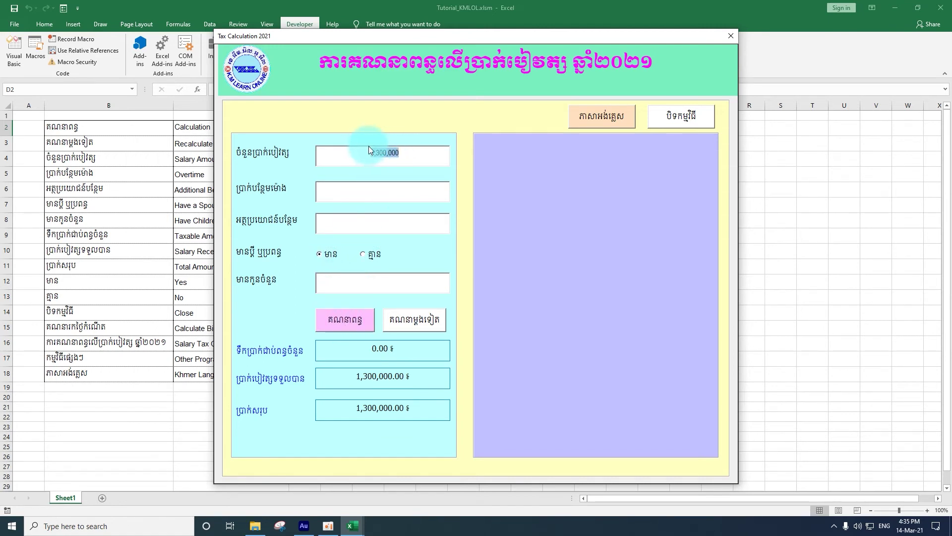
text(13000)
text(00)
click(373, 230)
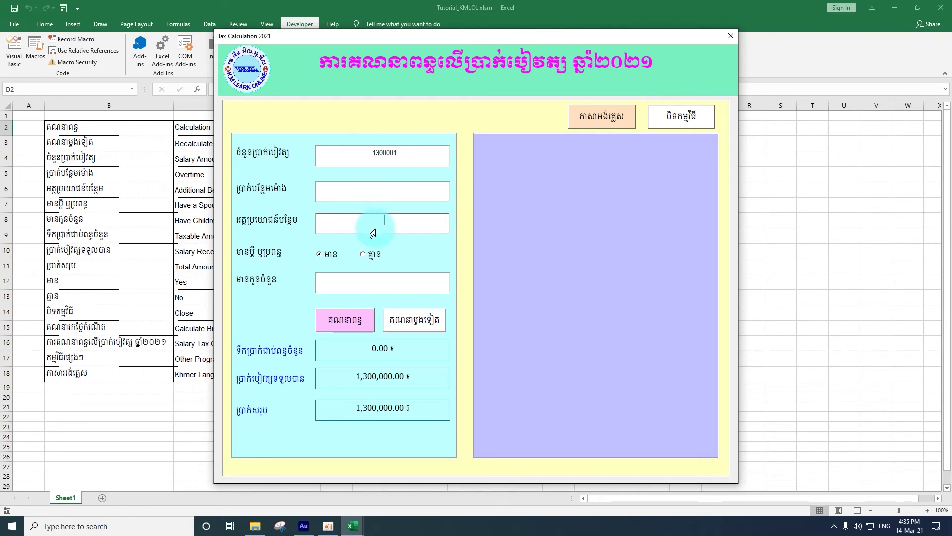
click(363, 254)
click(346, 325)
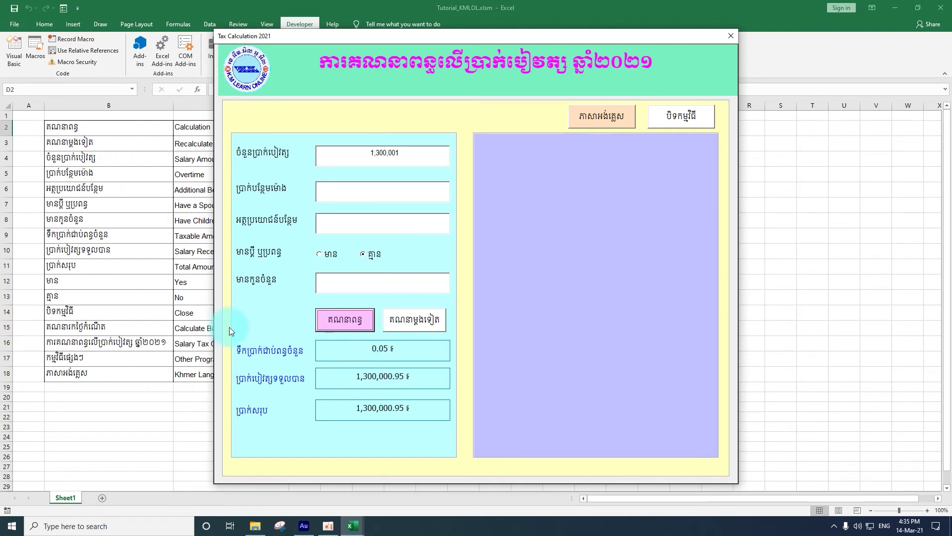
- Replace the salary value with 2705800
click(412, 157)
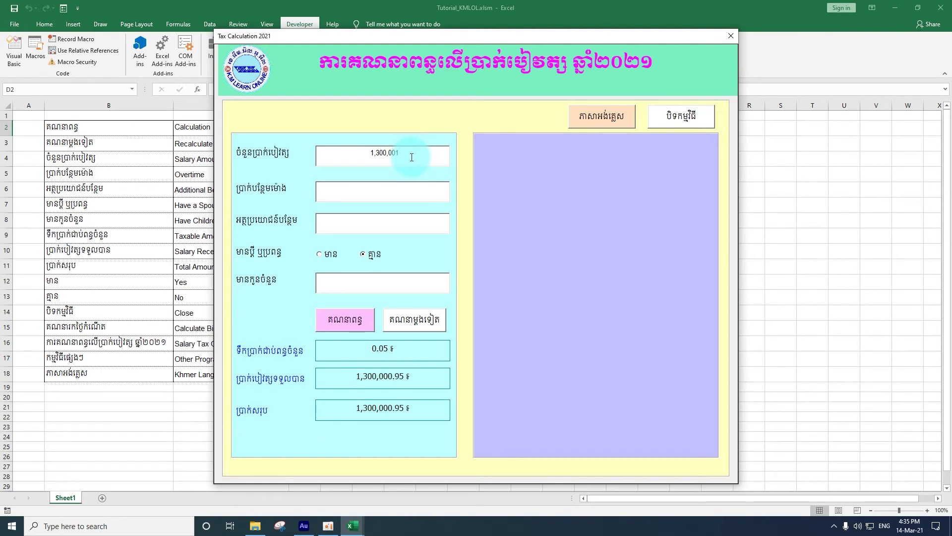
double_click(412, 157)
text(2)
text(70580)
text(0)
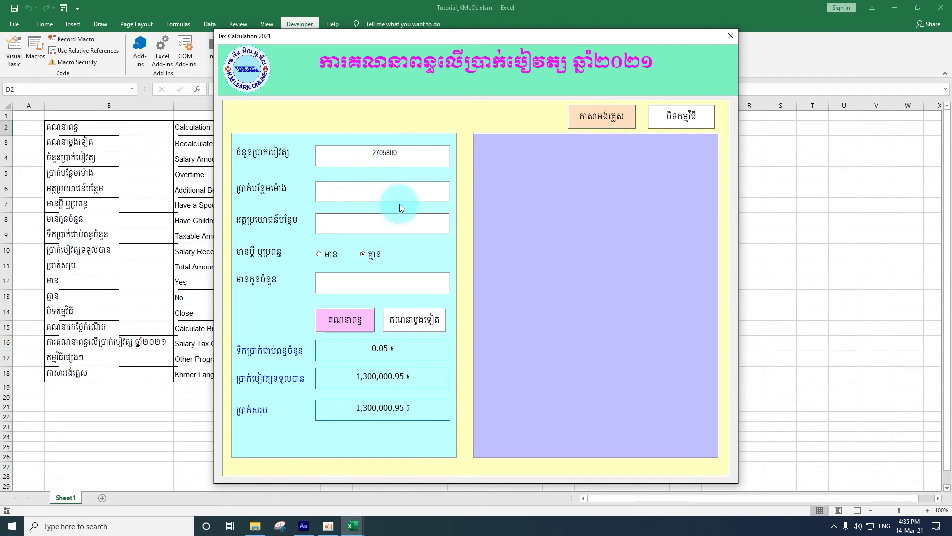
- Calculate the 2,705,800 salary, then recalculate with 240000 overtime and a spouse
click(354, 323)
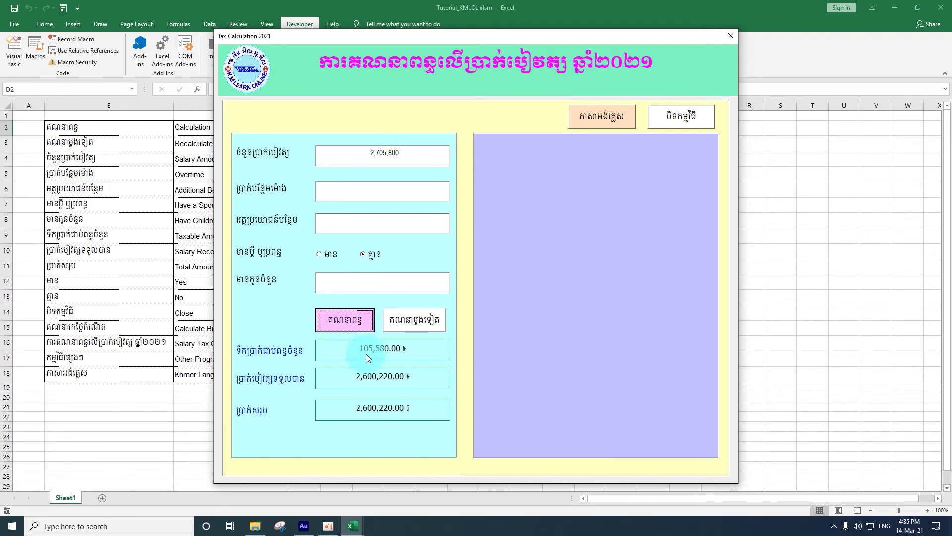
click(385, 190)
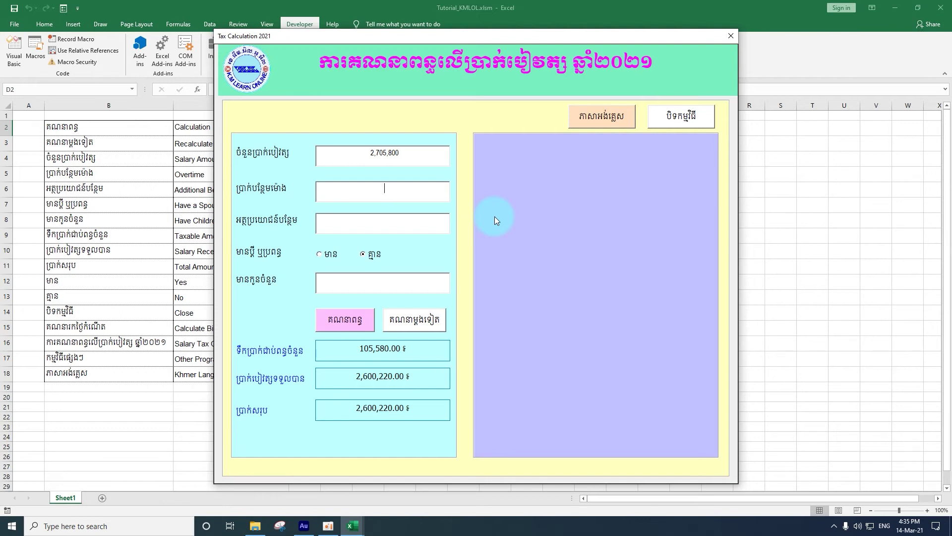
text(24000)
text(0)
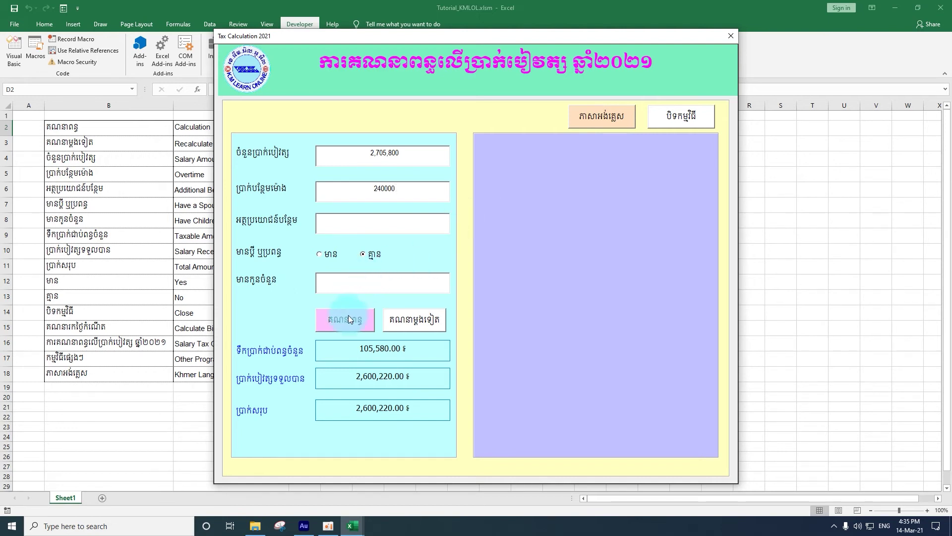
click(348, 318)
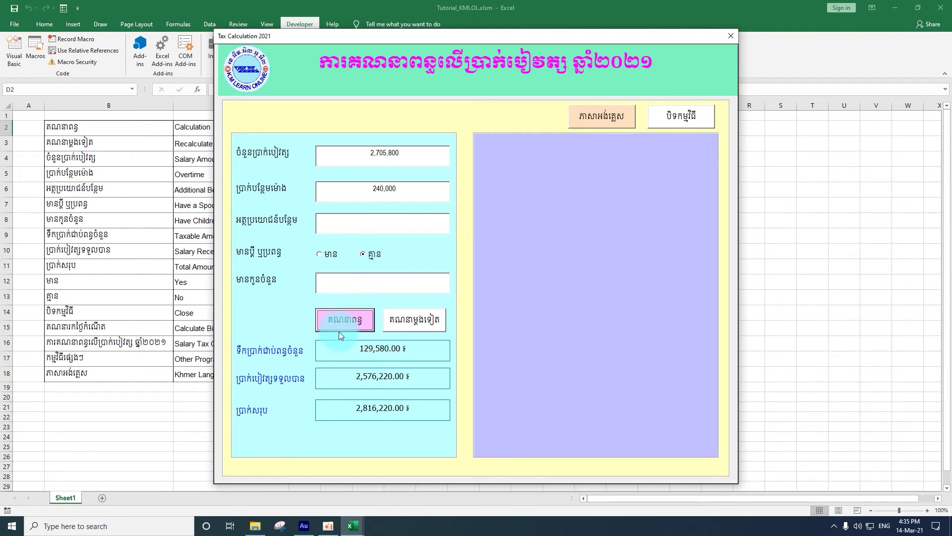
click(327, 257)
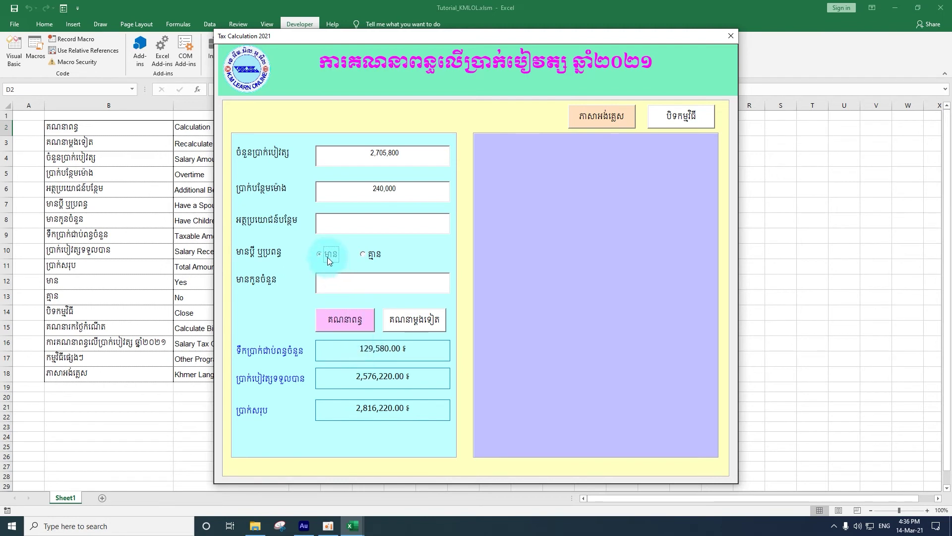
click(347, 321)
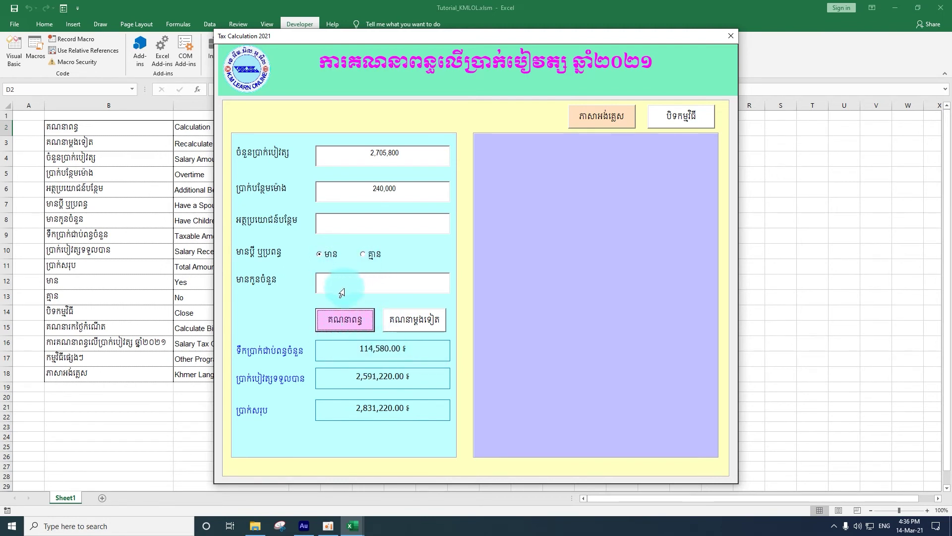
- Add 1 child and 150,000 benefits and recalculate, giving 129,580.00 tax
click(359, 286)
text(1)
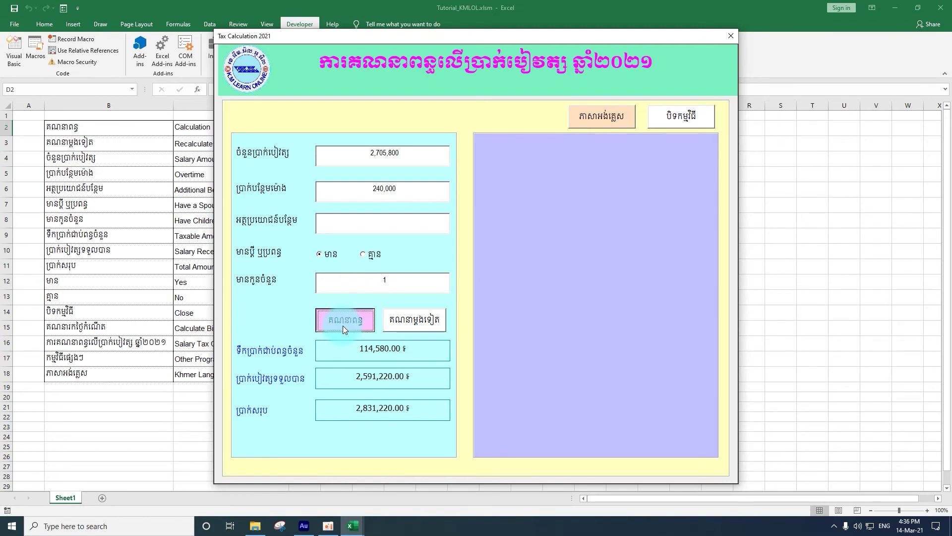
click(343, 325)
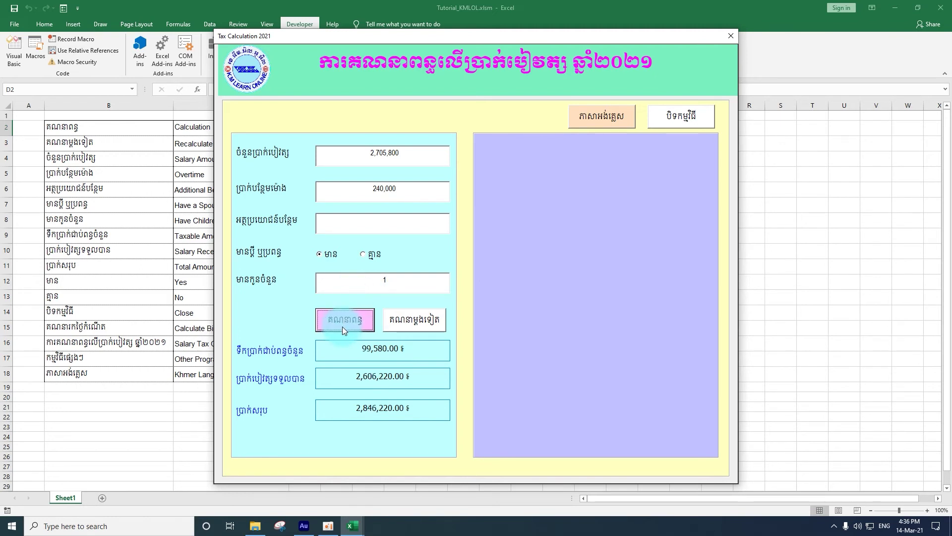
click(382, 231)
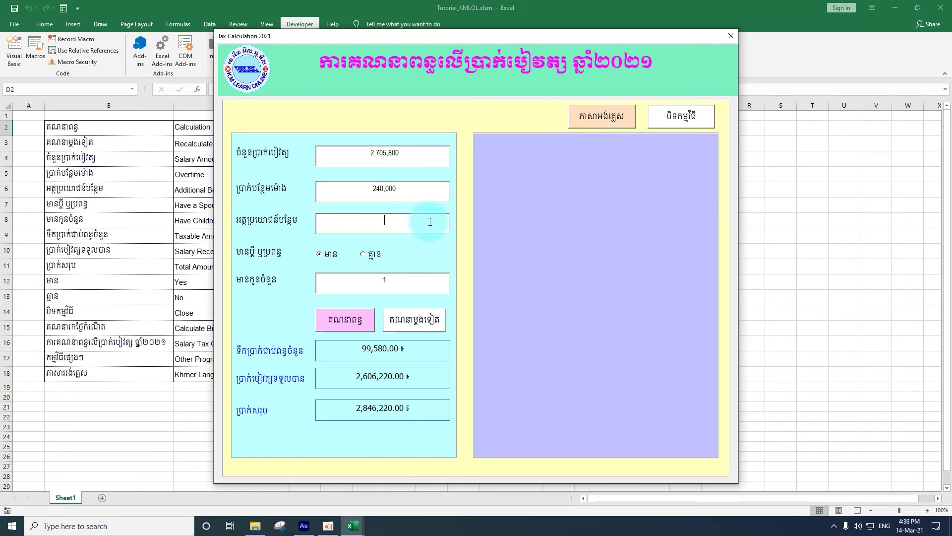
text(150,00)
text(0)
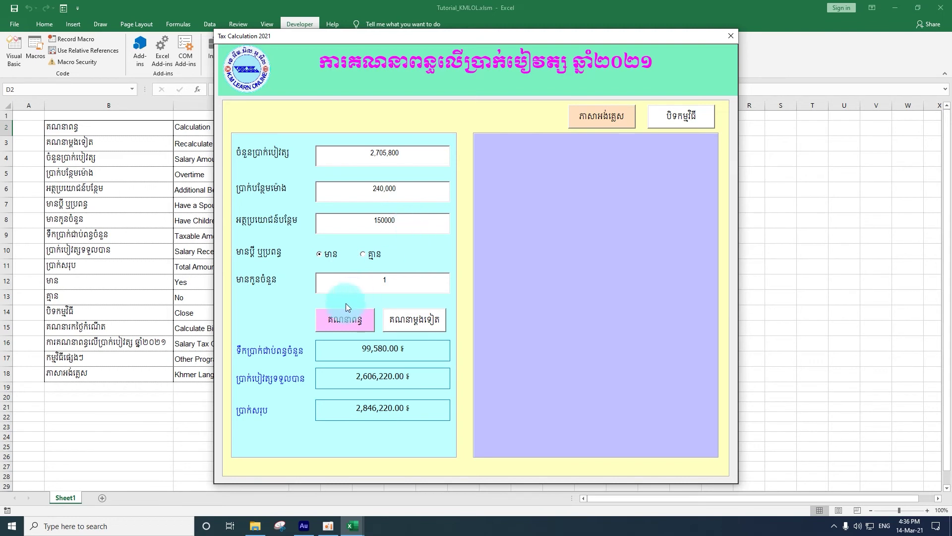
click(337, 320)
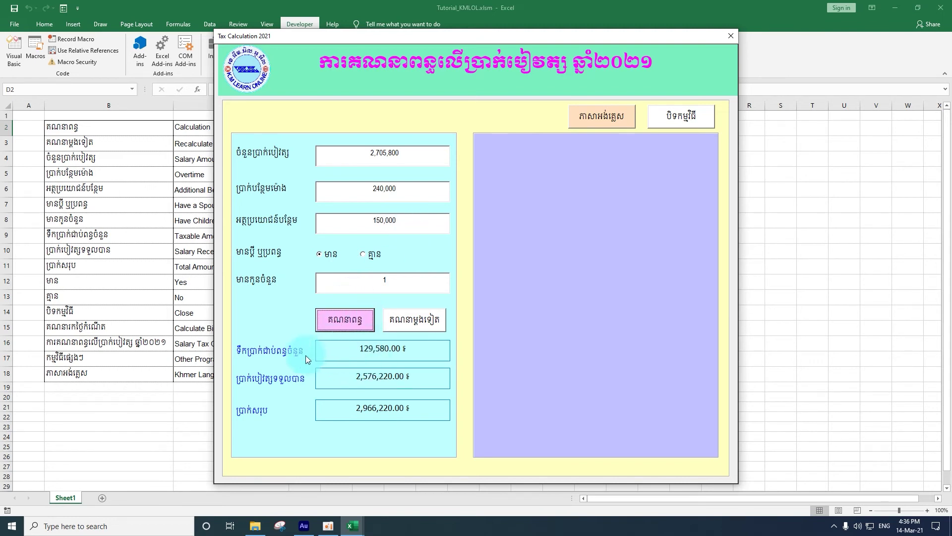
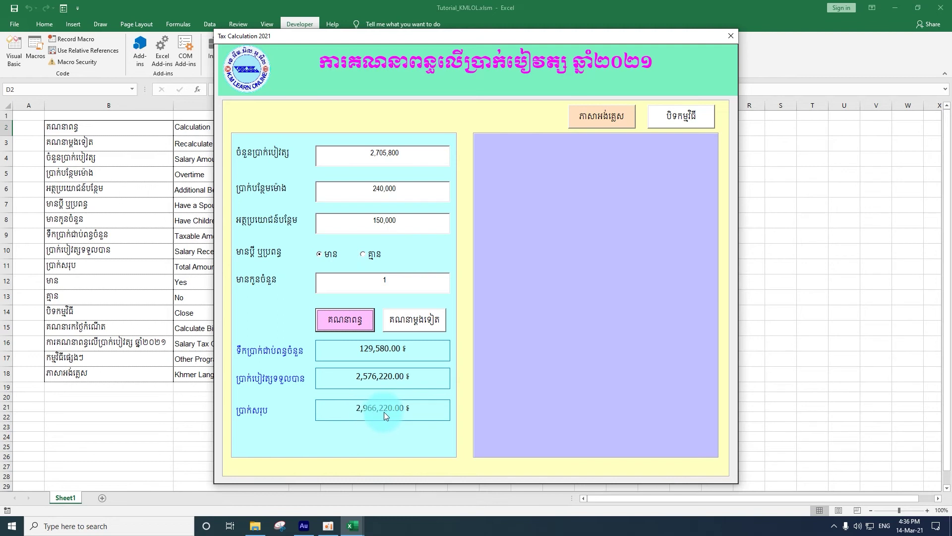
- Clear the running form, enter a salary of 2706500 (it stays unformatted), then clear it again
click(416, 322)
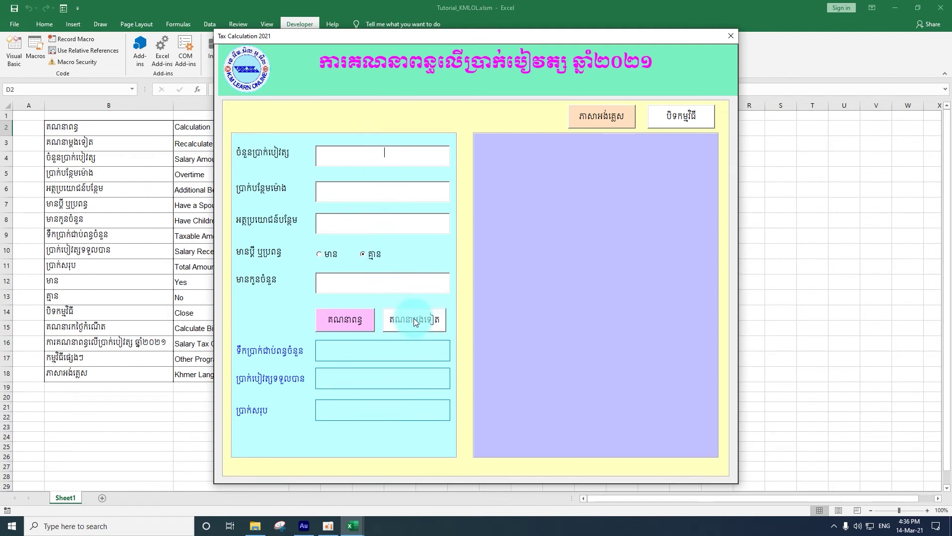
click(352, 312)
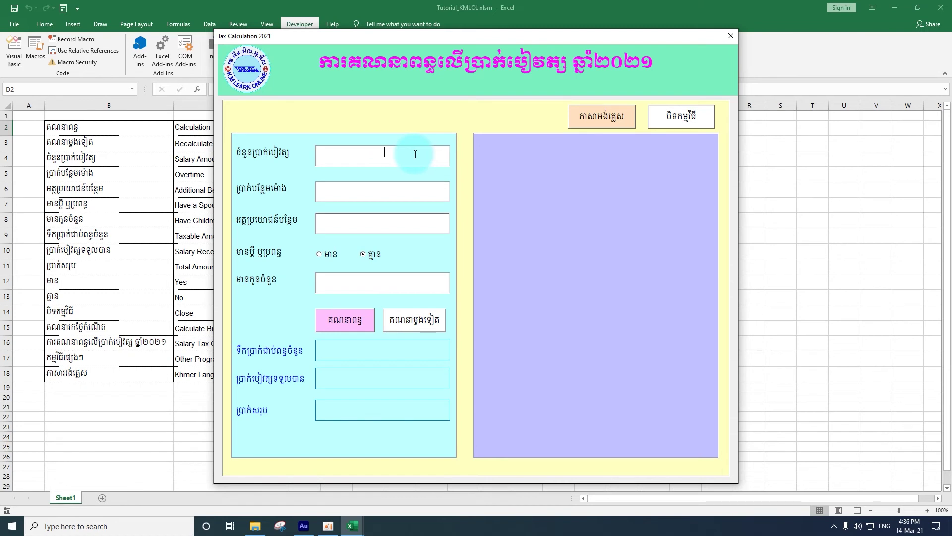
text(2706)
text(500)
key(Tab)
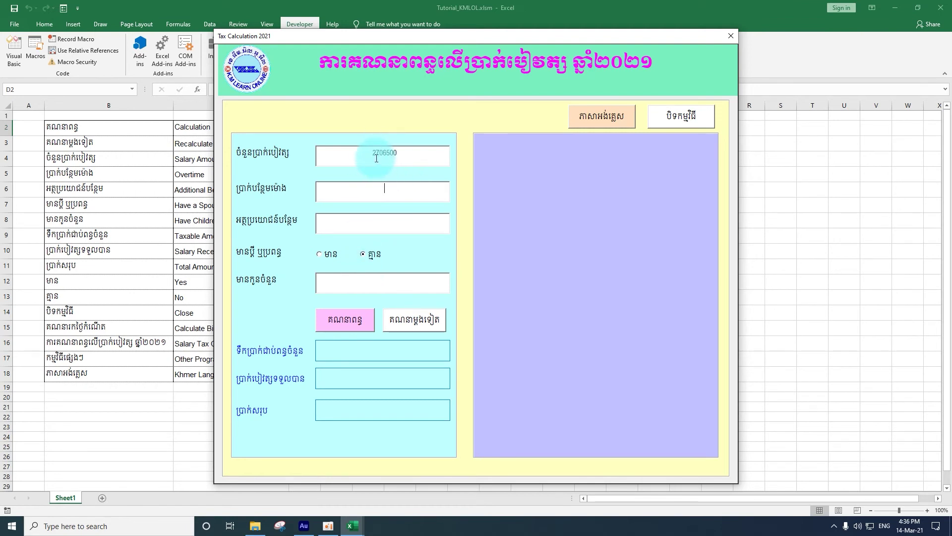
click(410, 320)
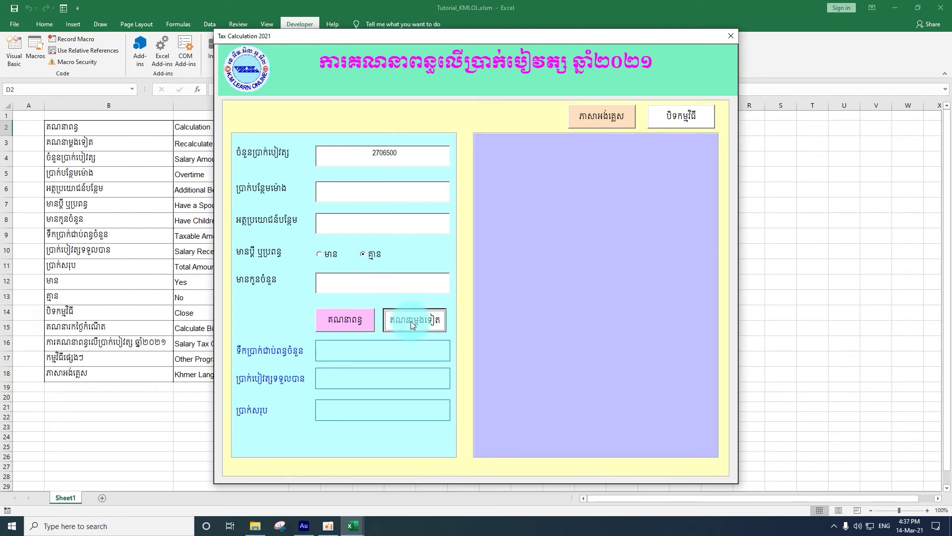
- Close the running form and create a txtSalary_AfterUpdate handler for the salary box
click(684, 117)
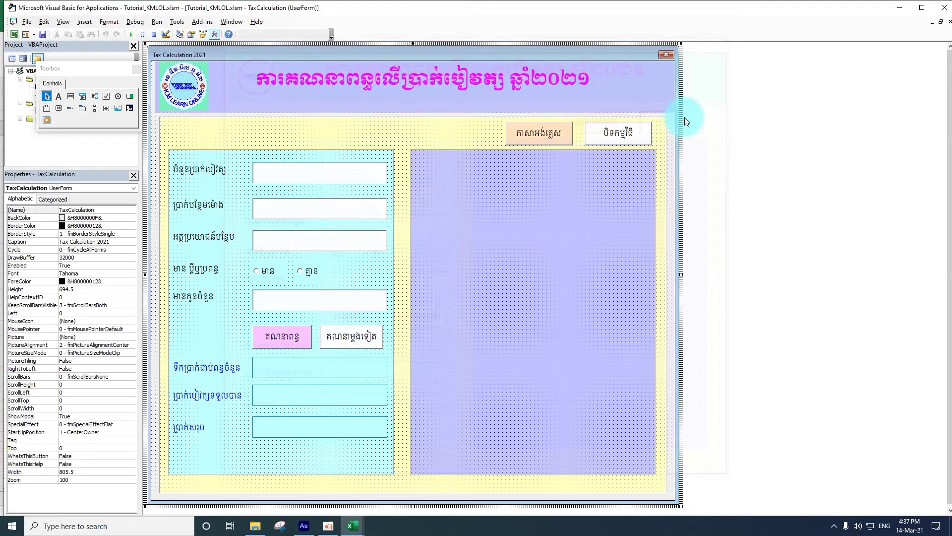
click(311, 173)
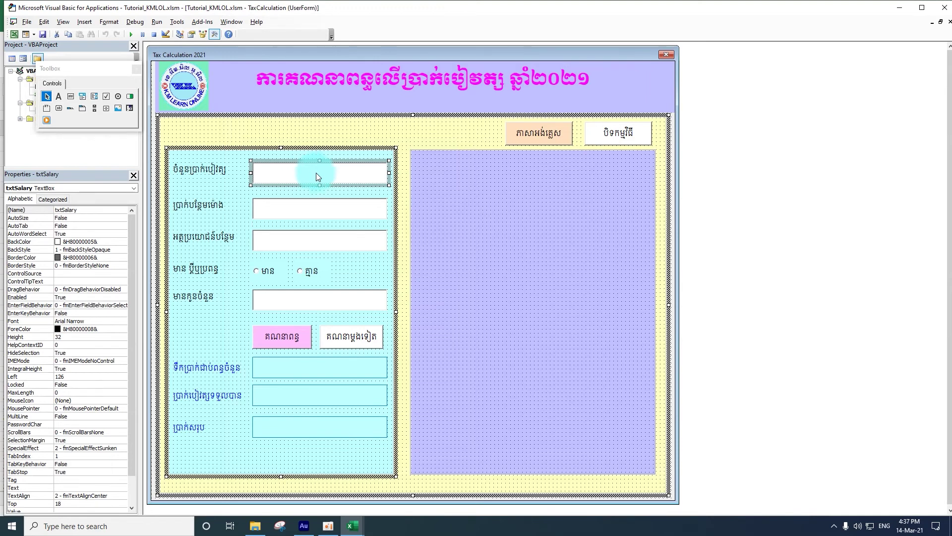
click(319, 206)
click(321, 176)
double_click(320, 175)
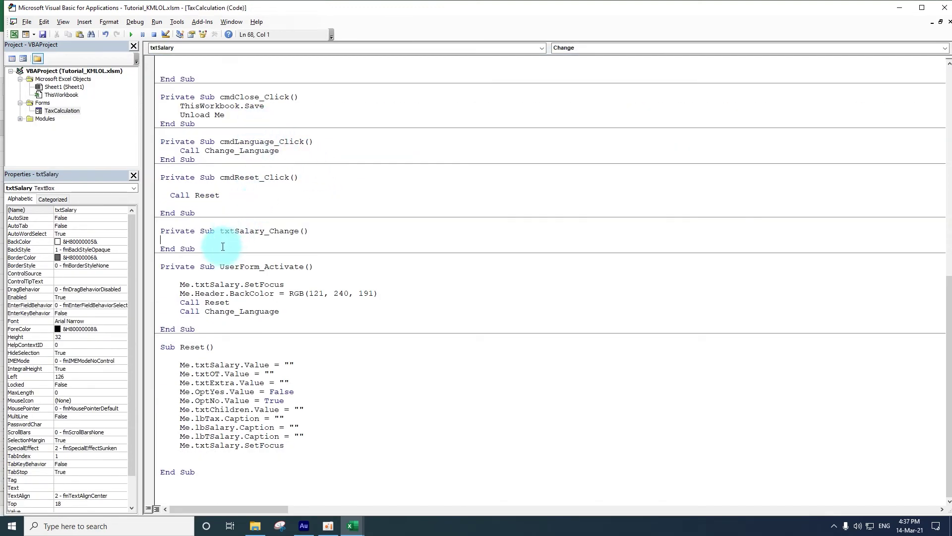
key(Return)
key(Return)
key(Return)
click(185, 248)
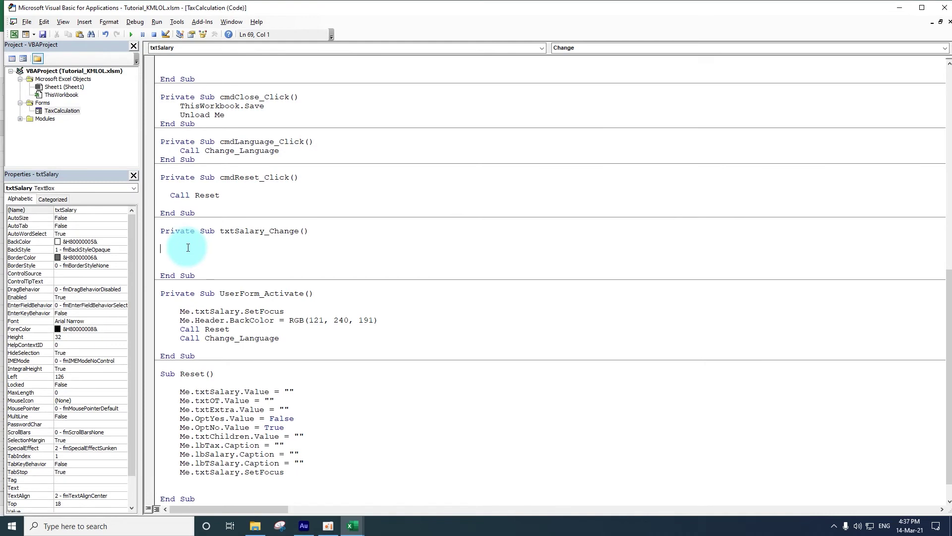
click(944, 48)
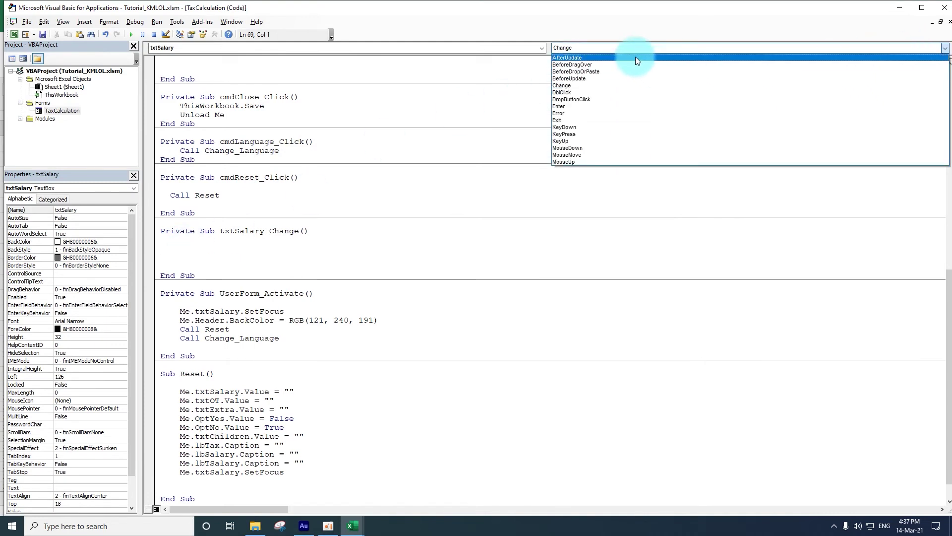
click(636, 58)
- Delete the empty txtSalary_Change handler and open a blank line in AfterUpdate
click(205, 311)
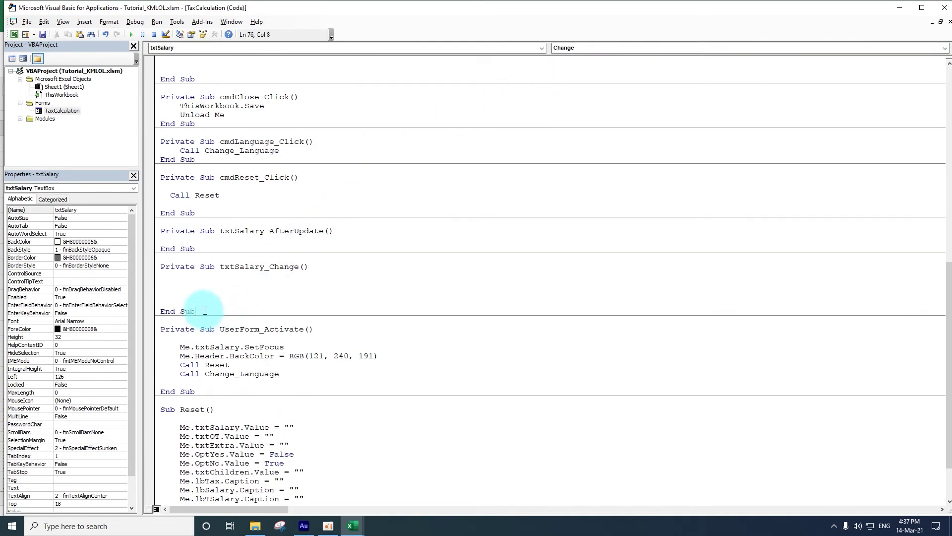
drag(205, 311, 142, 266)
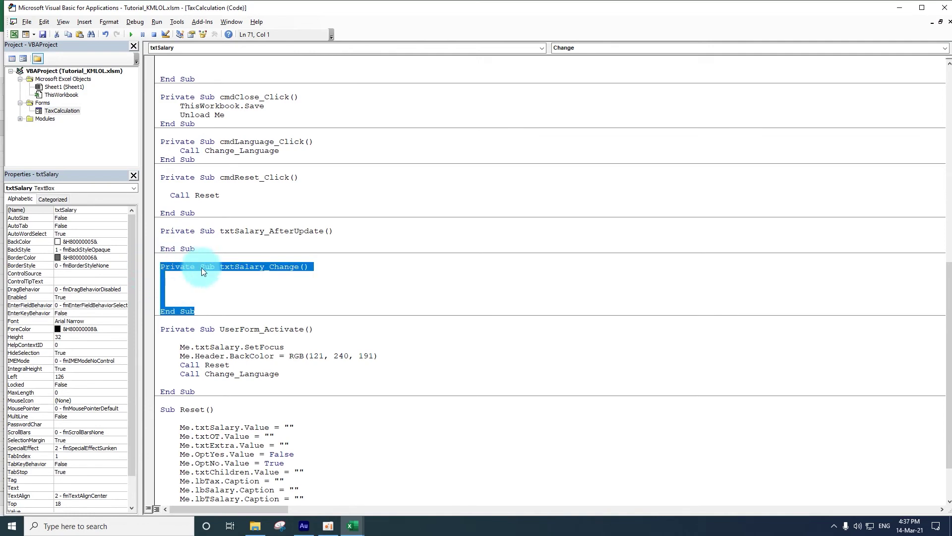
key(Delete)
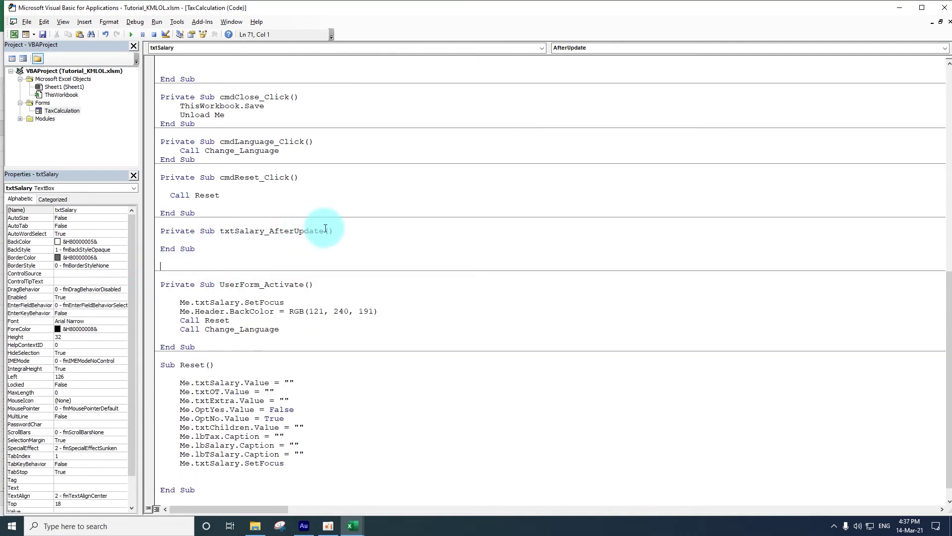
click(326, 229)
key(Return)
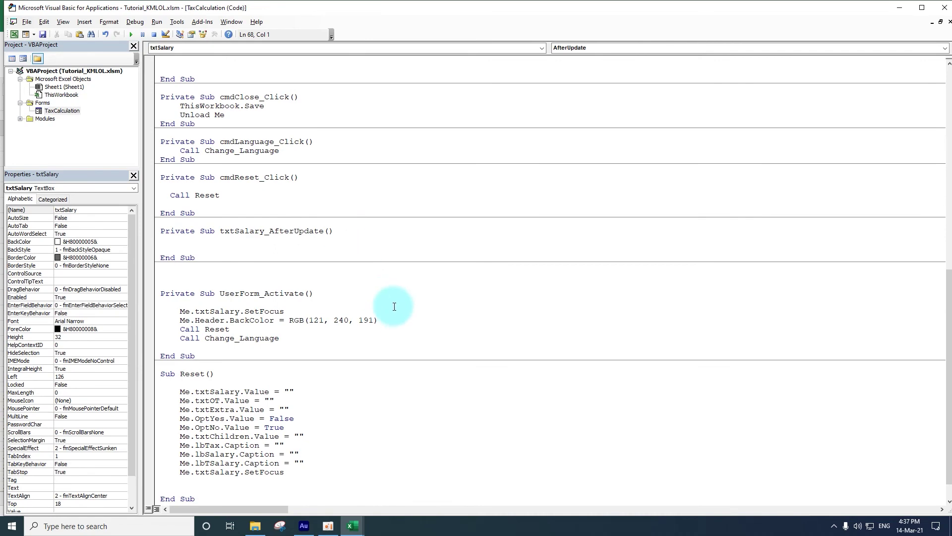
- Copy the salary Format "#,##0" line from cmdCalculate into txtSalary_AfterUpdate
scroll(393, 304, up, 1)
scroll(401, 307, up, 3)
scroll(412, 310, up, 1)
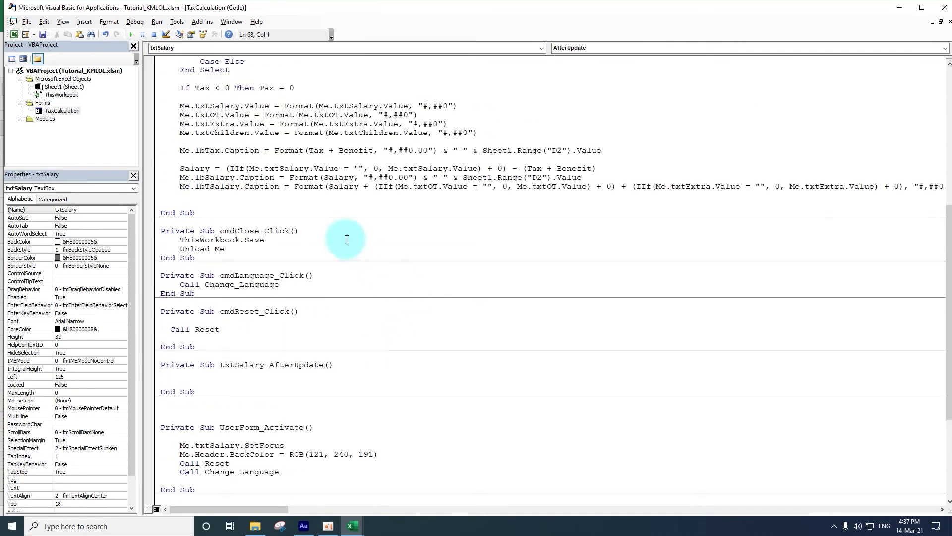
scroll(346, 239, up, 1)
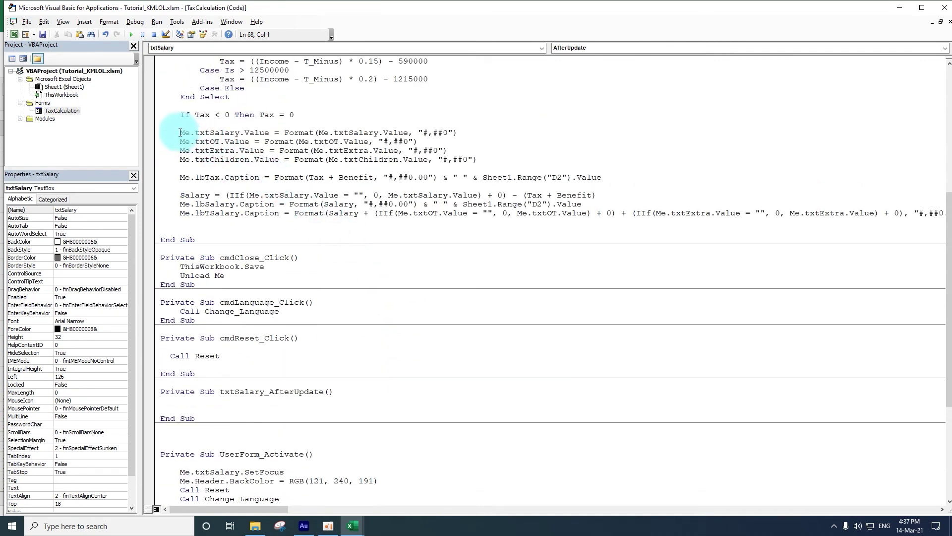
drag(180, 132, 461, 133)
key(ctrl+c)
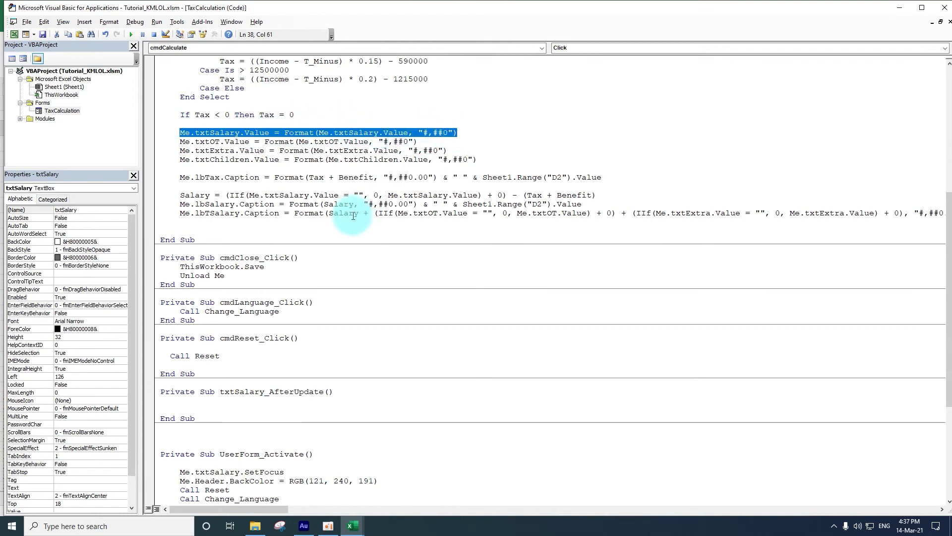
scroll(328, 266, down, 4)
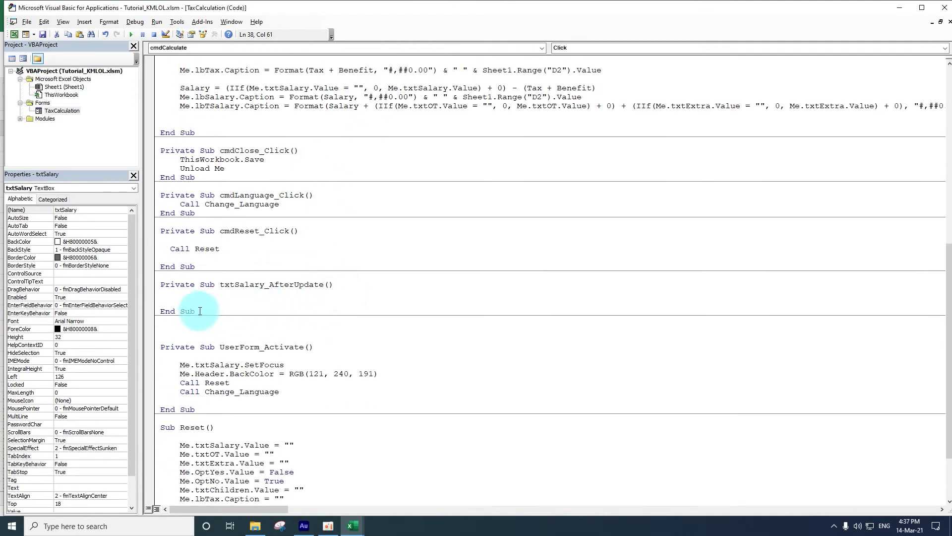
click(180, 293)
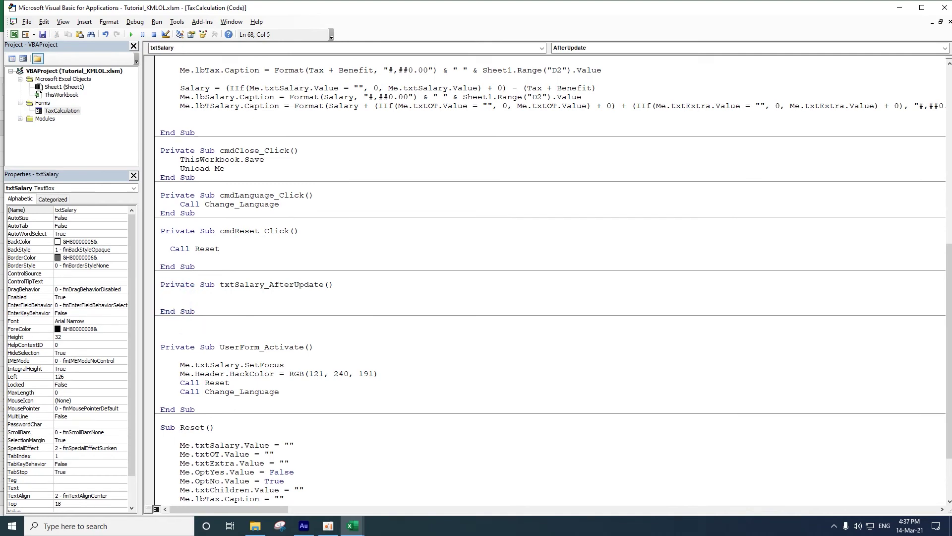
key(ctrl+v)
click(495, 365)
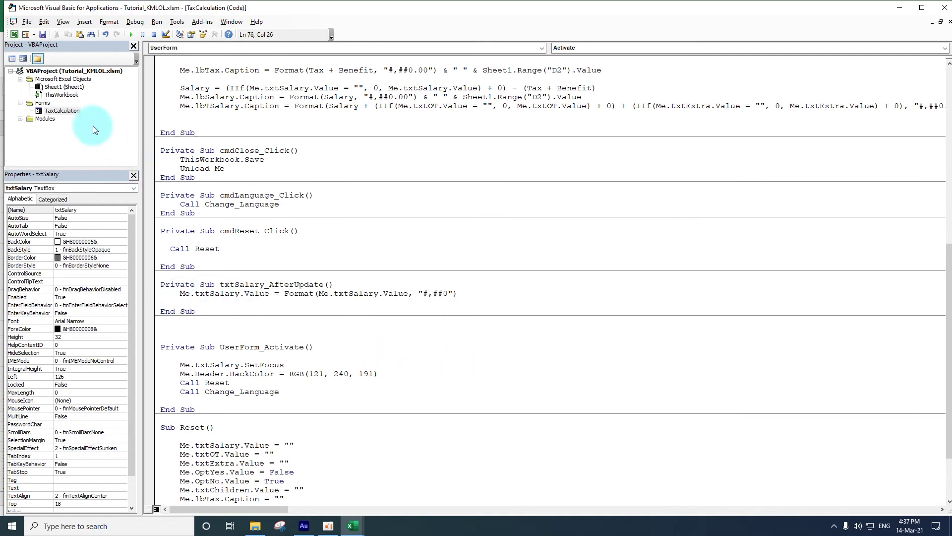
double_click(70, 111)
- Run the form, enter 2706500 and confirm it reformats to 2,706,500, then close it
click(406, 129)
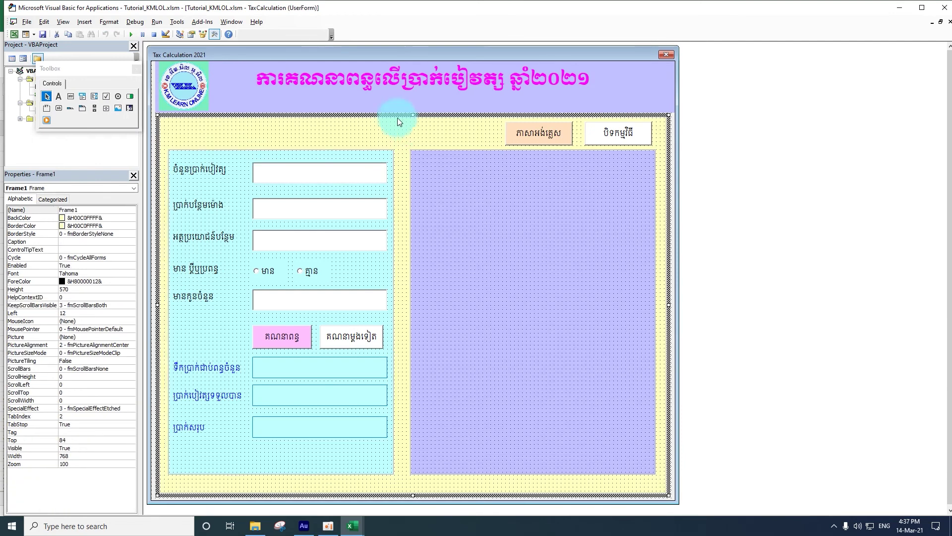
click(131, 34)
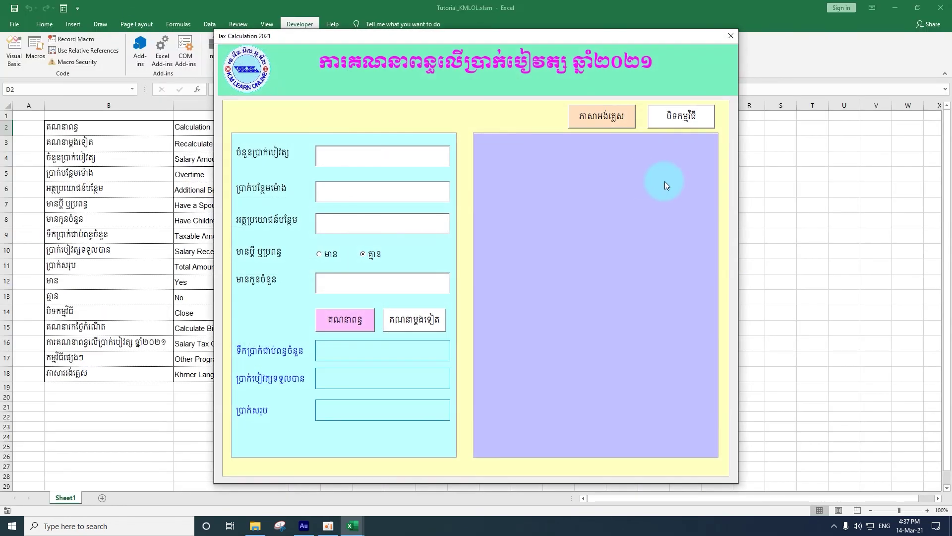
text(27065)
text(00)
key(Tab)
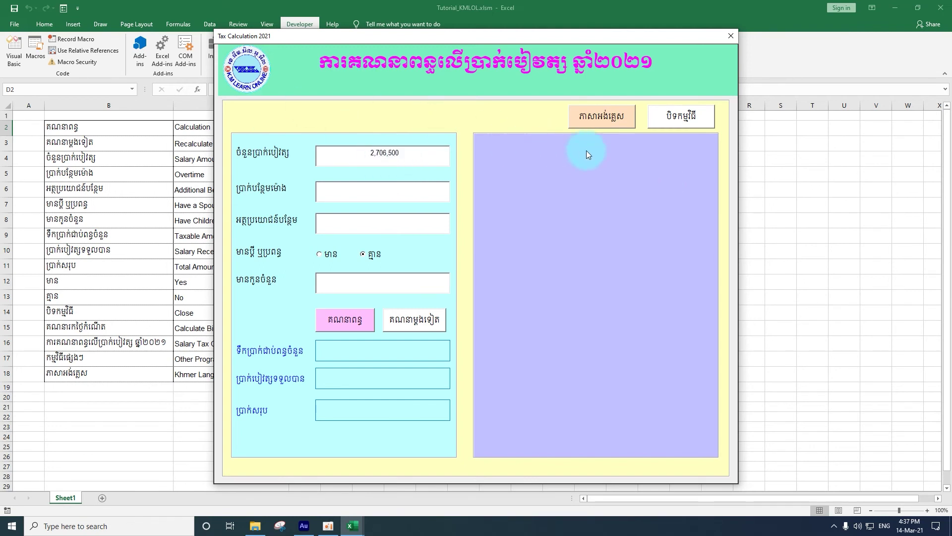
click(677, 120)
- Create a txtOT_AfterUpdate handler and delete the empty txtOT_Change handler
click(338, 210)
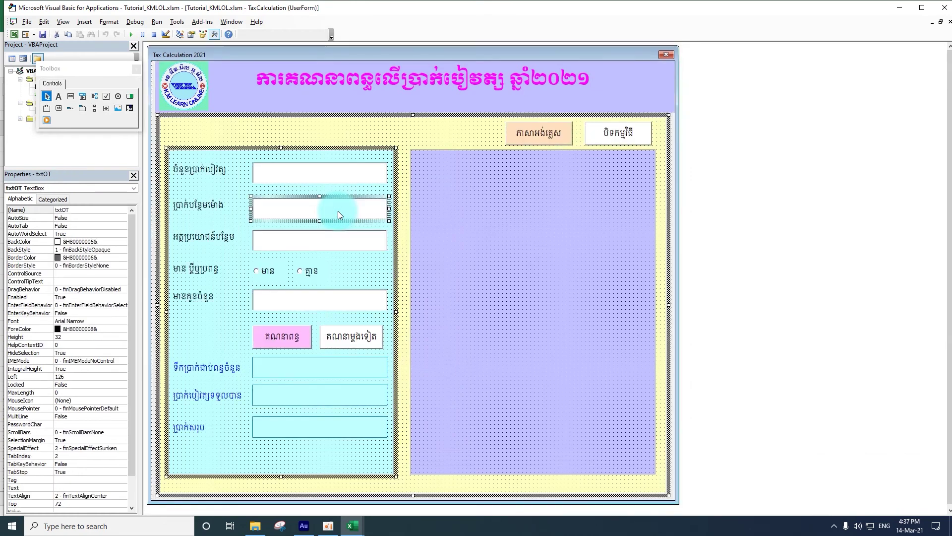
double_click(338, 211)
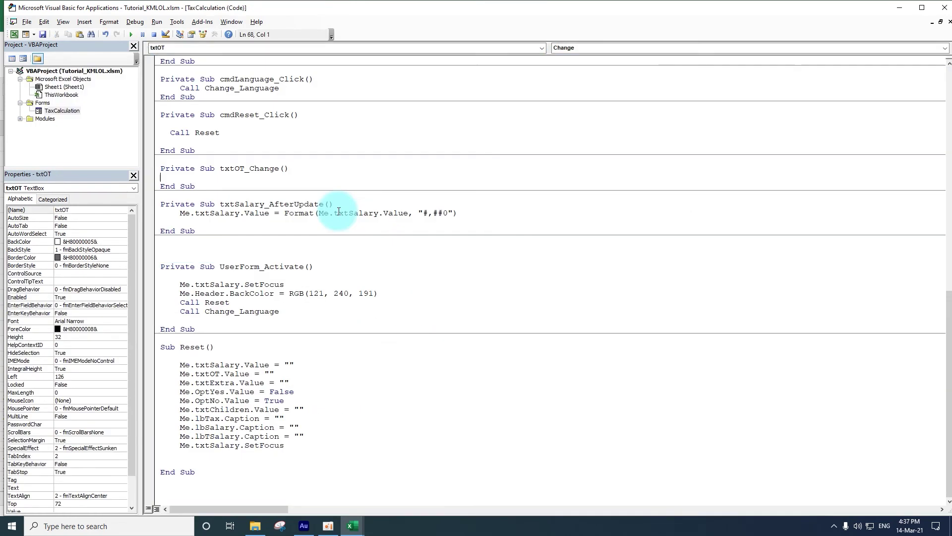
click(943, 47)
click(617, 57)
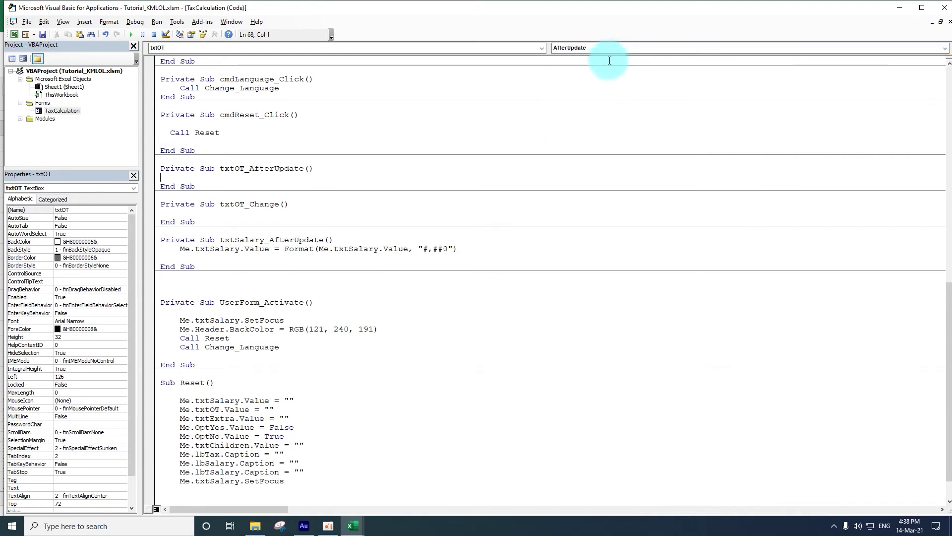
drag(158, 201, 154, 225)
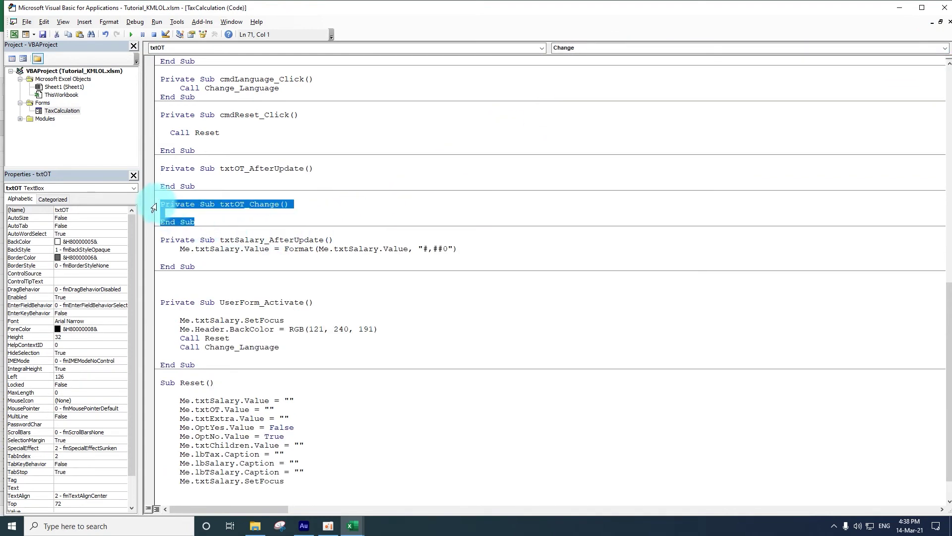
key(Delete)
key(BackSpace)
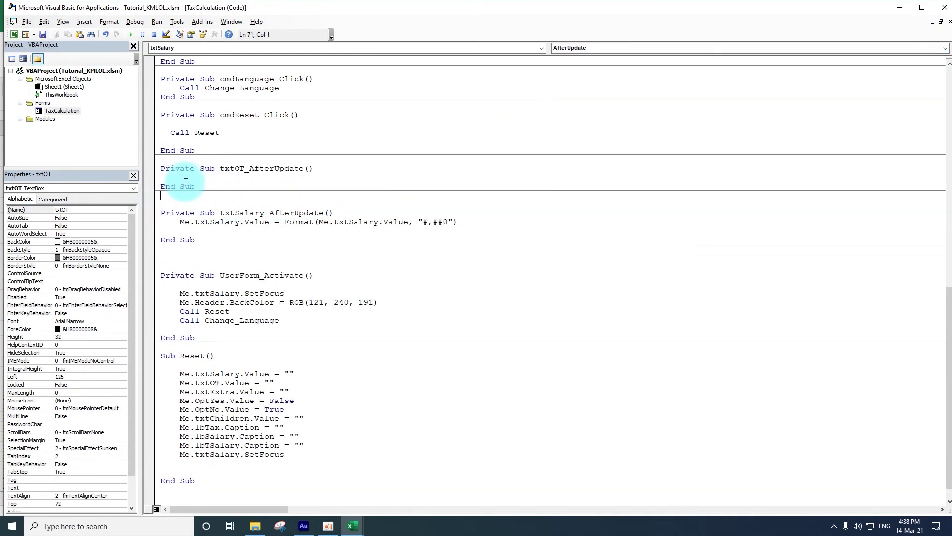
- Copy the txtOT Format "#,##0" line from cmdCalculate into txtOT_AfterUpdate
click(179, 179)
scroll(251, 151, up, 3)
scroll(275, 144, up, 1)
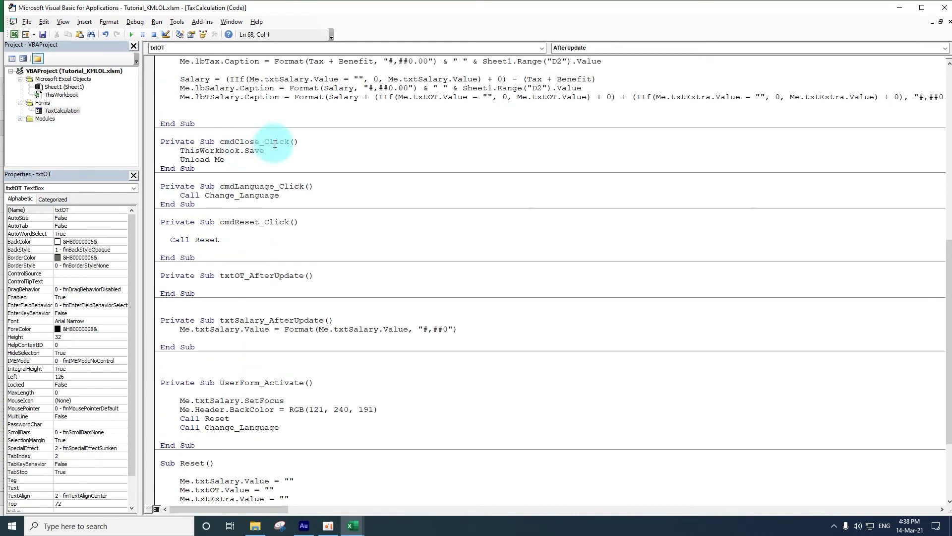
key(Tab)
scroll(340, 148, up, 2)
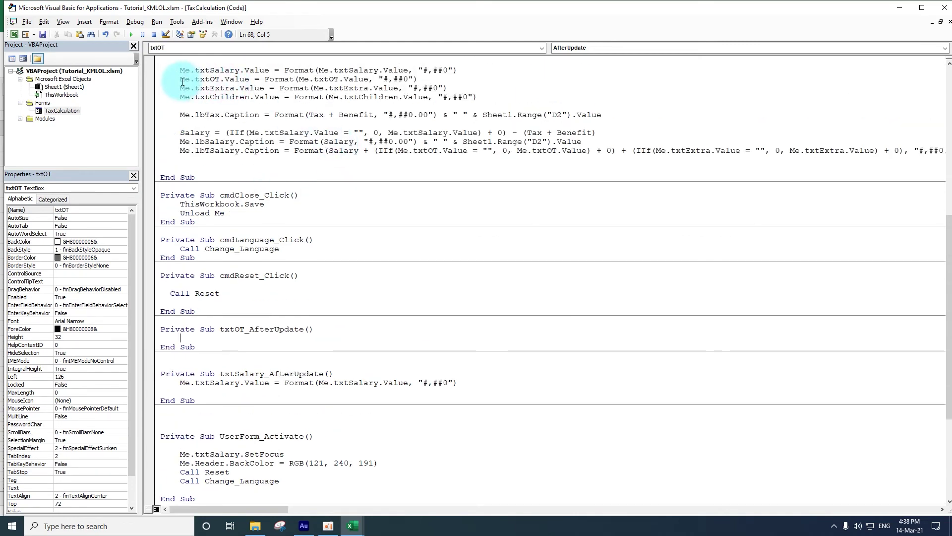
drag(181, 79, 433, 85)
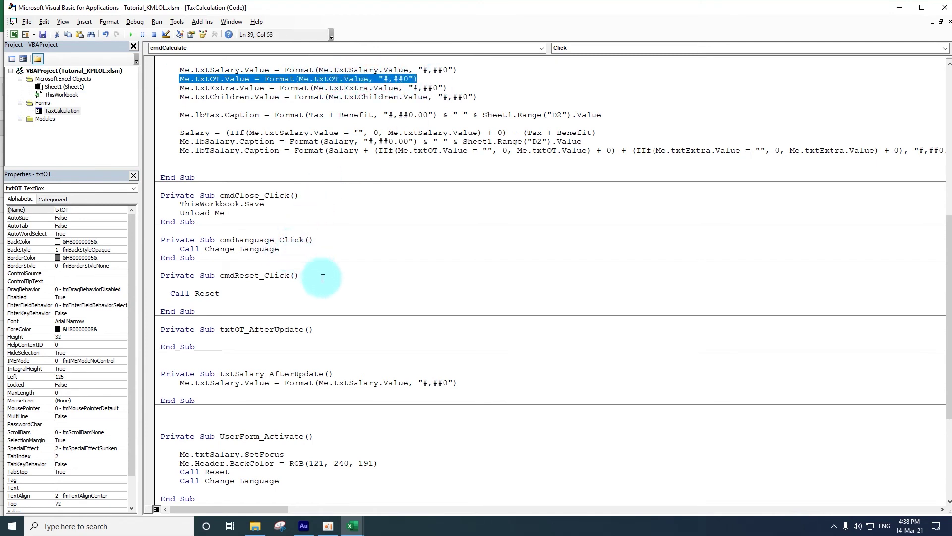
scroll(322, 281, down, 1)
click(168, 311)
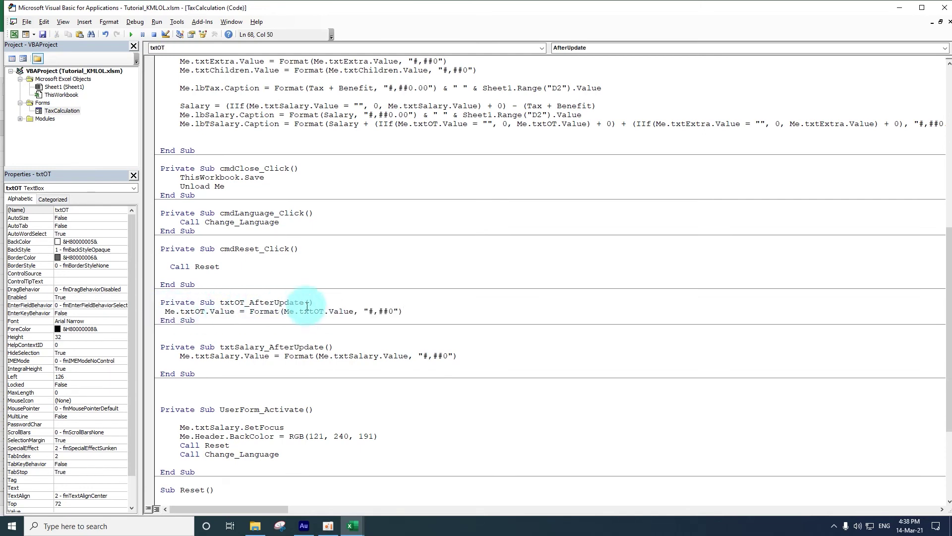
click(165, 311)
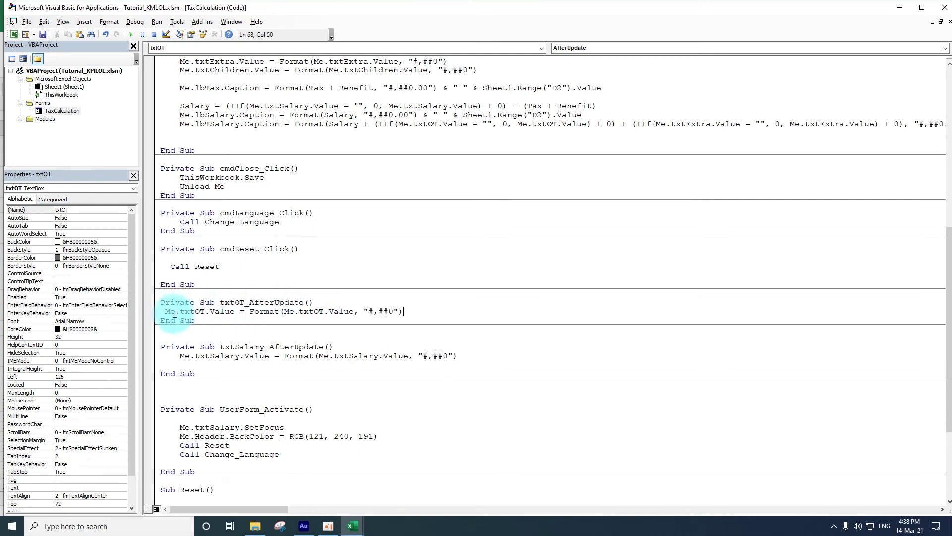
click(484, 417)
scroll(487, 391, down, 1)
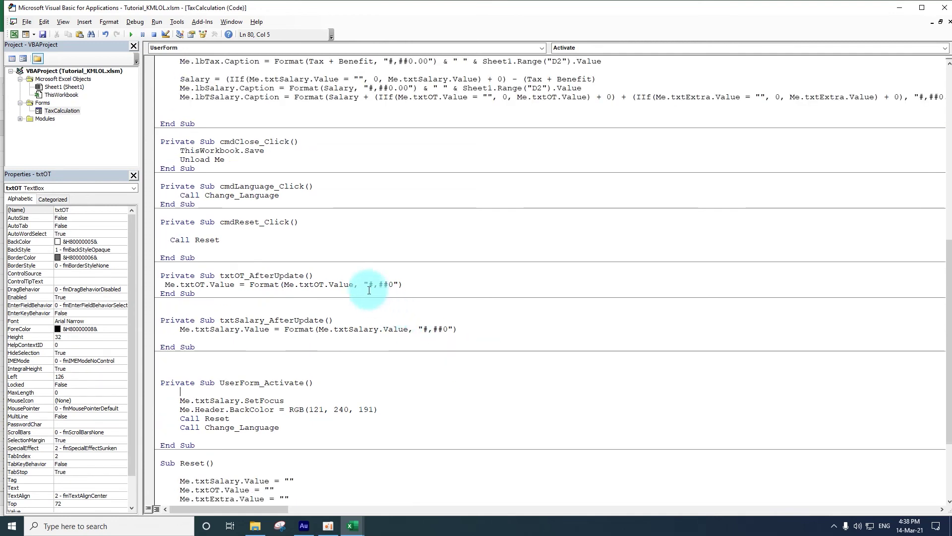
scroll(365, 291, up, 1)
scroll(347, 278, up, 2)
- Reopen the TaxCalculation design and open the code for the txtExtra box
click(67, 110)
double_click(66, 110)
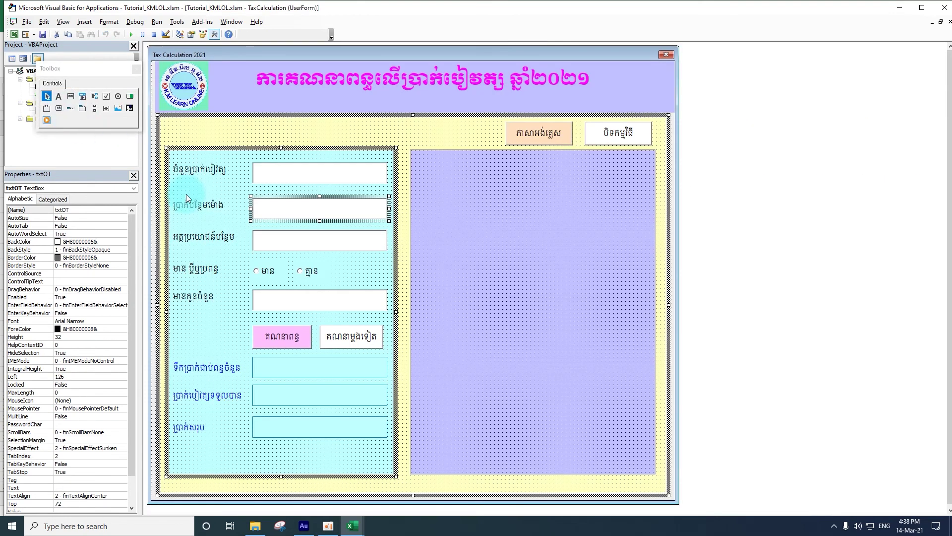
click(318, 243)
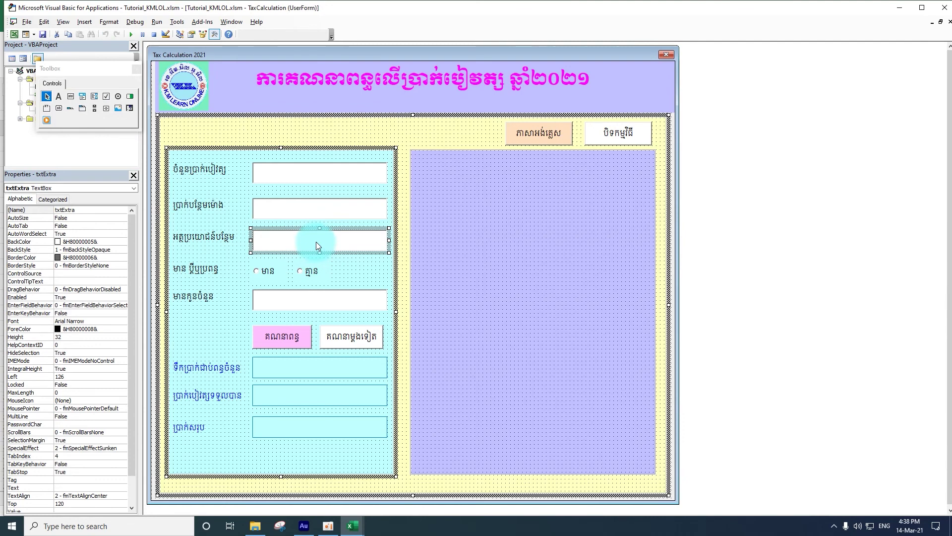
double_click(317, 243)
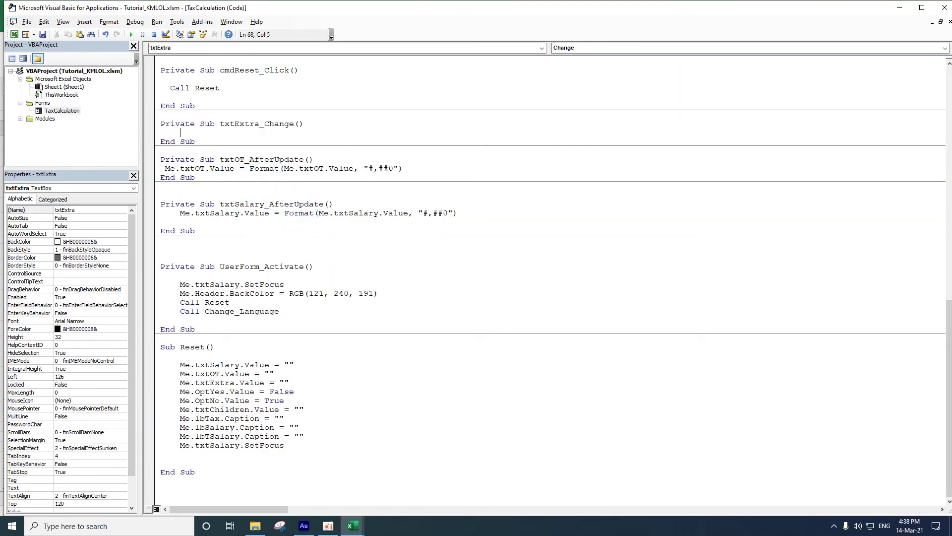
- Create a txtExtra_AfterUpdate routine and delete the empty txtExtra_Change routine
click(948, 50)
click(589, 58)
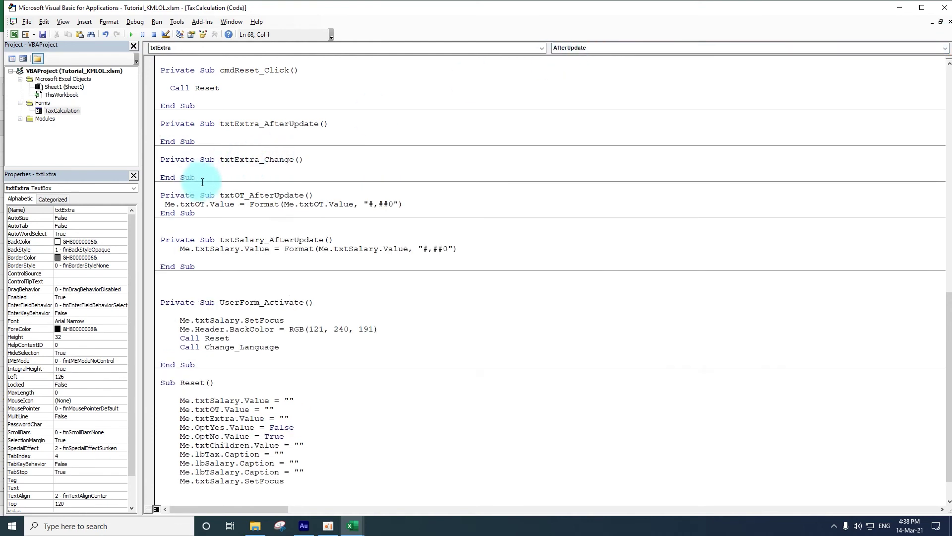
drag(203, 182, 154, 162)
key(Delete)
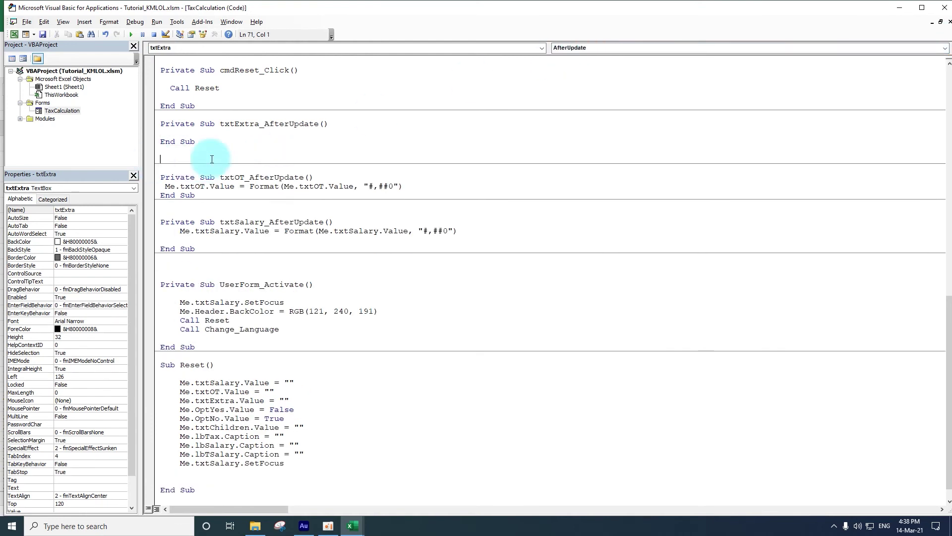
key(Delete)
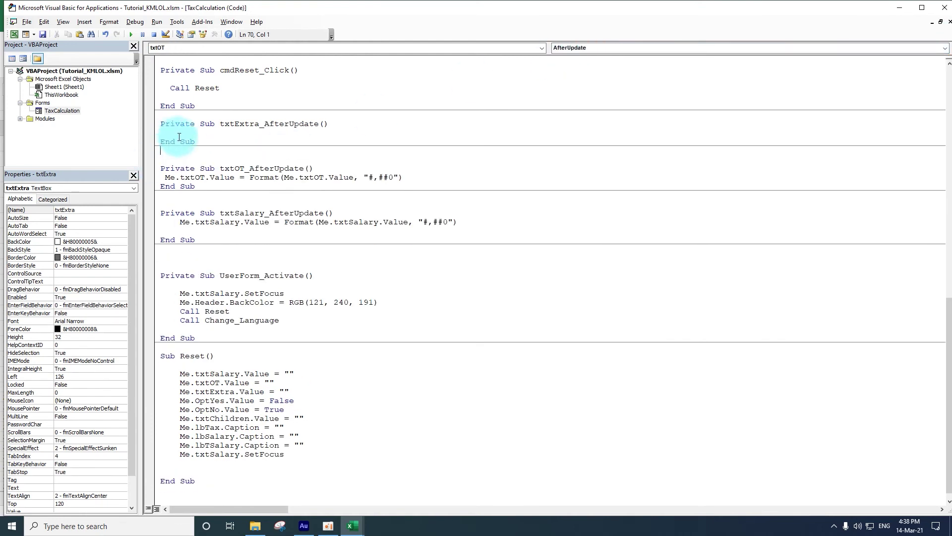
click(175, 134)
key(Tab)
- Paste the txtExtra Format "#,##0" line into txtExtra_AfterUpdate, fixing its indentation
scroll(361, 123, up, 3)
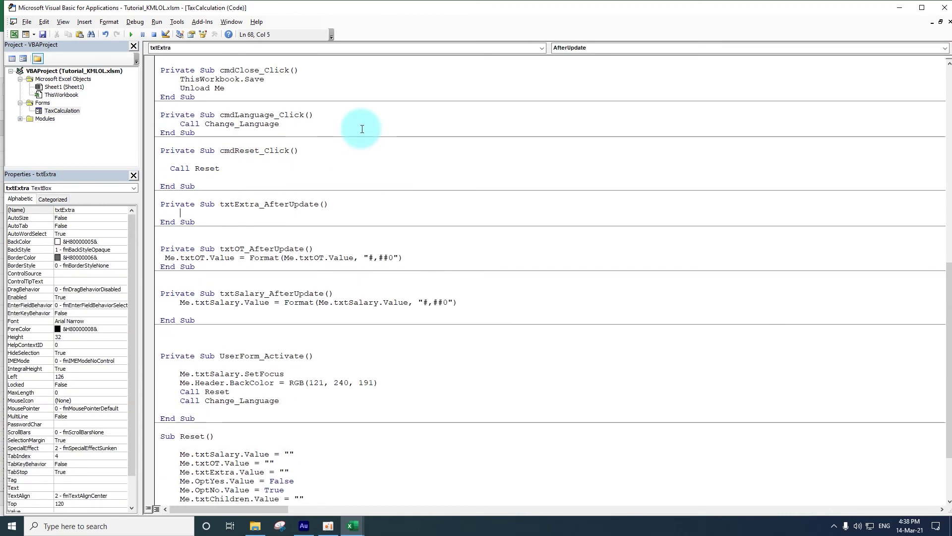
scroll(366, 128, up, 5)
scroll(366, 128, up, 3)
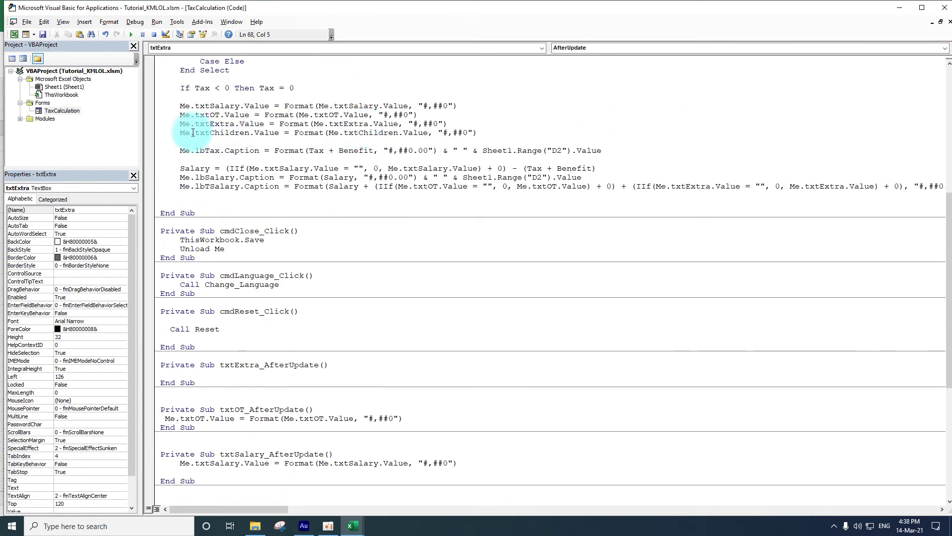
drag(175, 123, 451, 122)
key(ctrl+c)
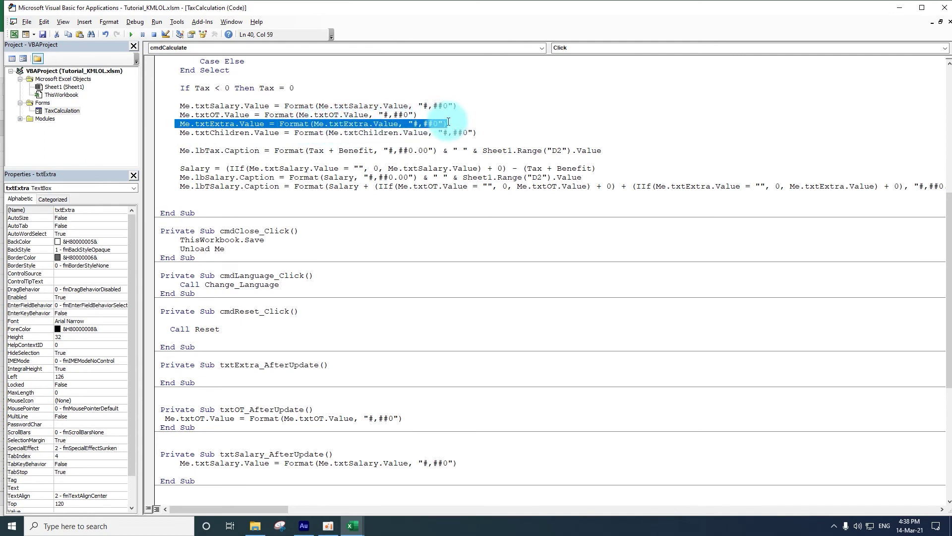
click(191, 374)
key(ctrl+v)
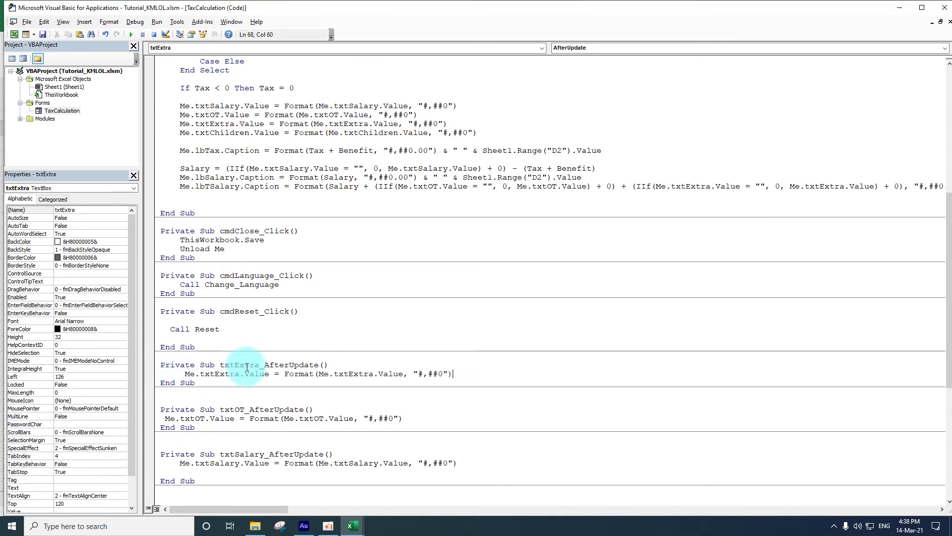
click(184, 373)
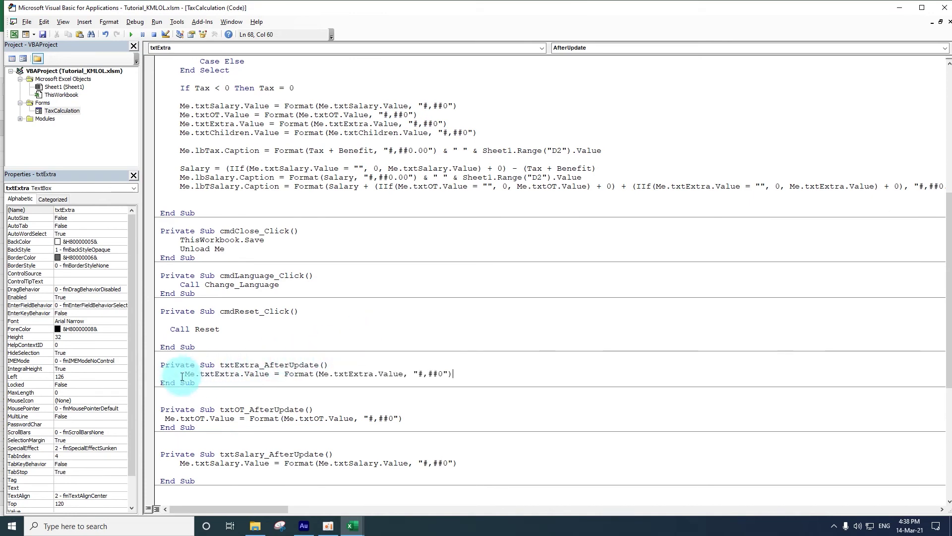
key(BackSpace)
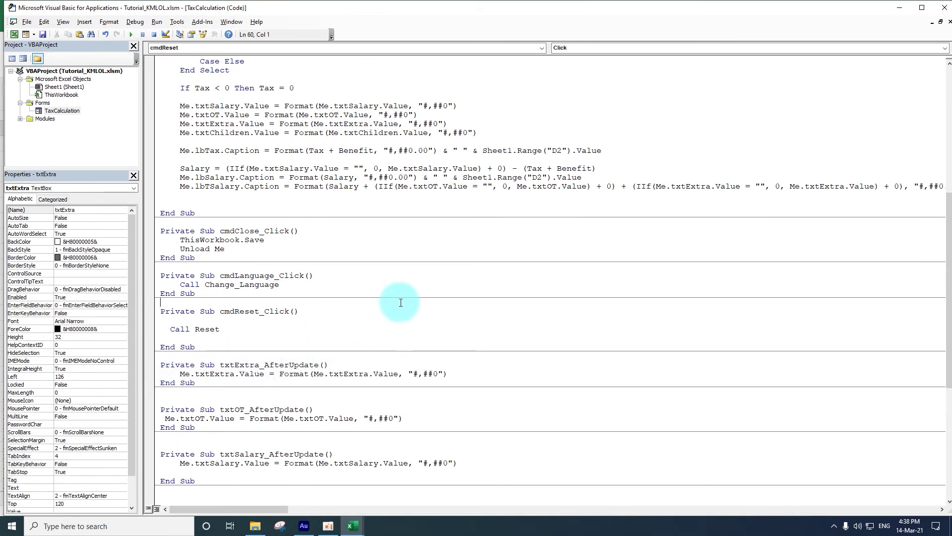
double_click(68, 110)
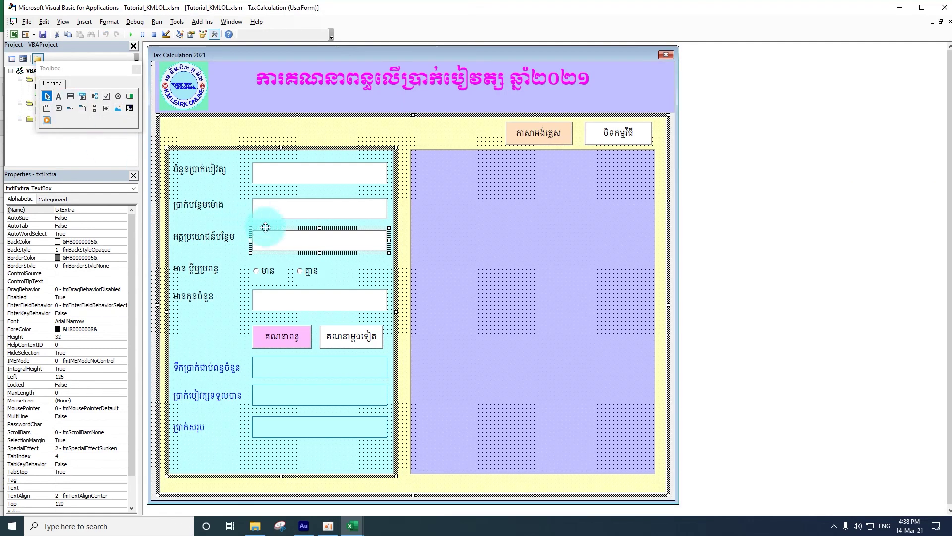
- Inspect the design by selecting the salary, overtime, extra and children boxes and both spouse options
click(279, 299)
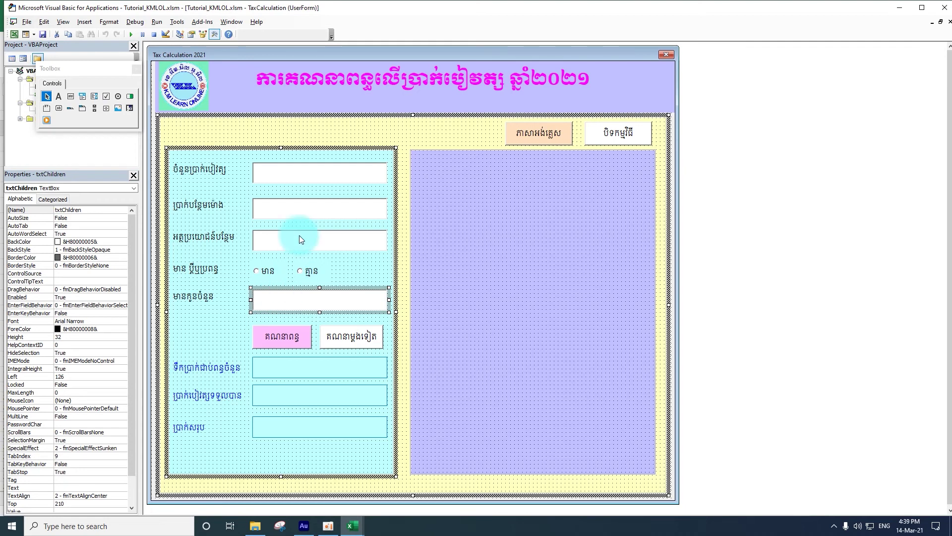
click(299, 237)
click(290, 300)
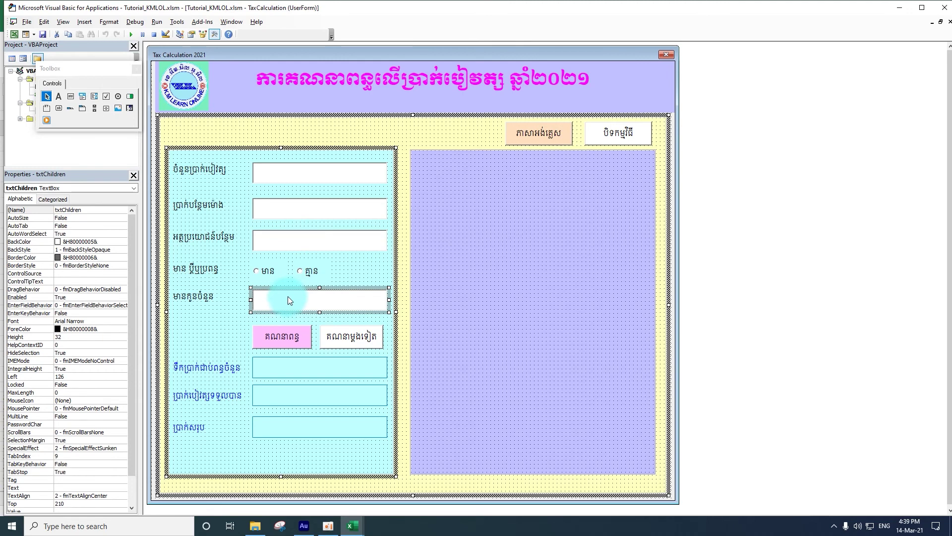
click(312, 179)
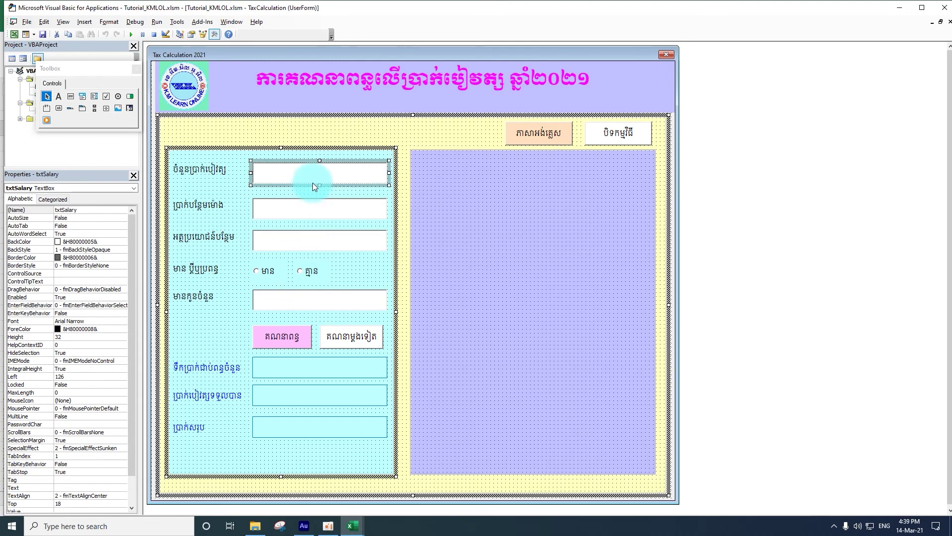
click(317, 211)
click(320, 241)
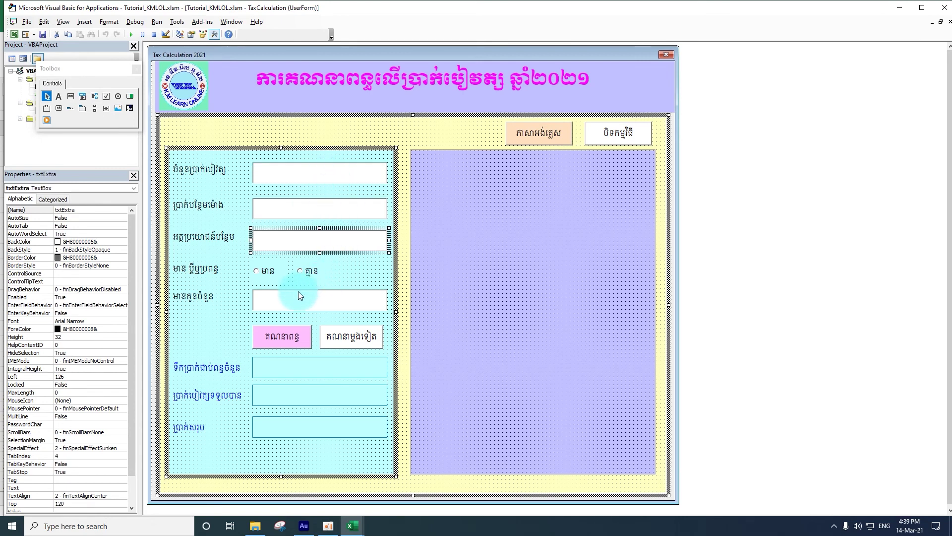
click(270, 277)
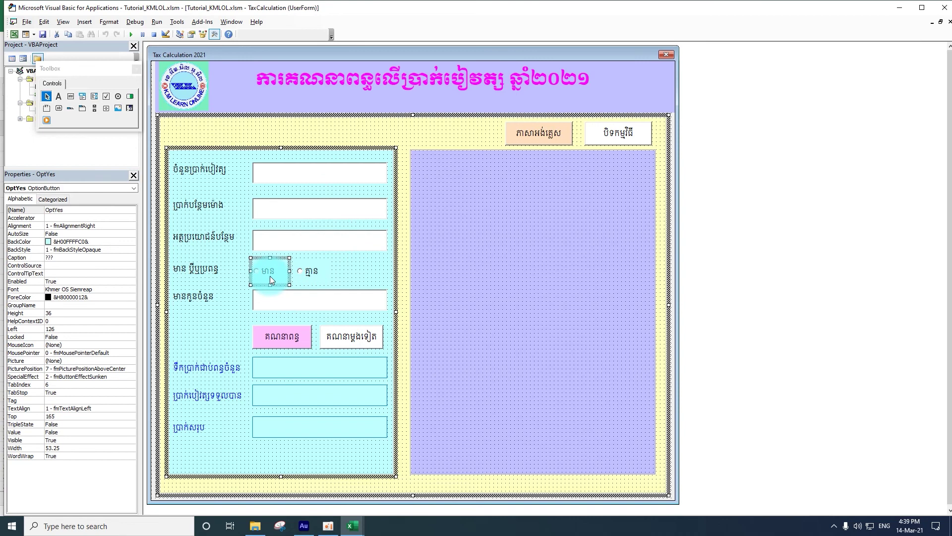
click(314, 273)
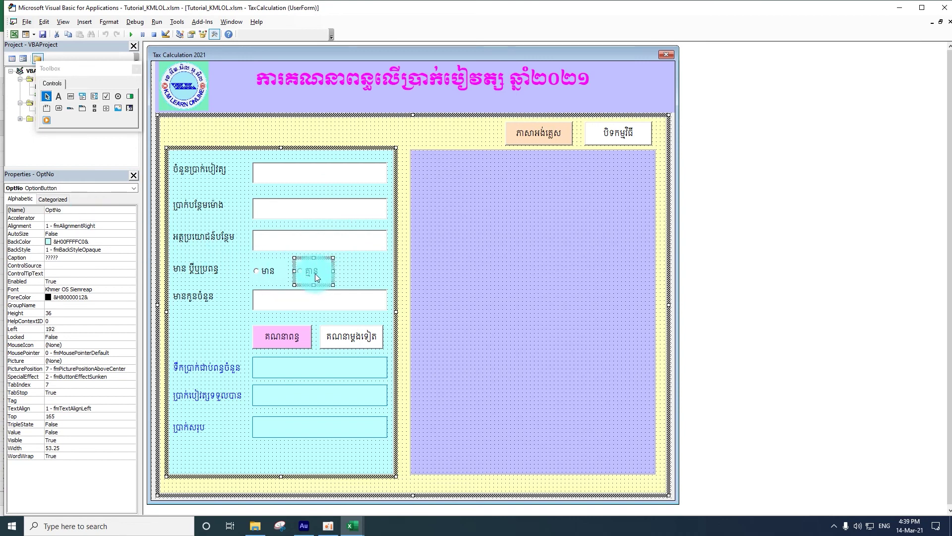
click(263, 274)
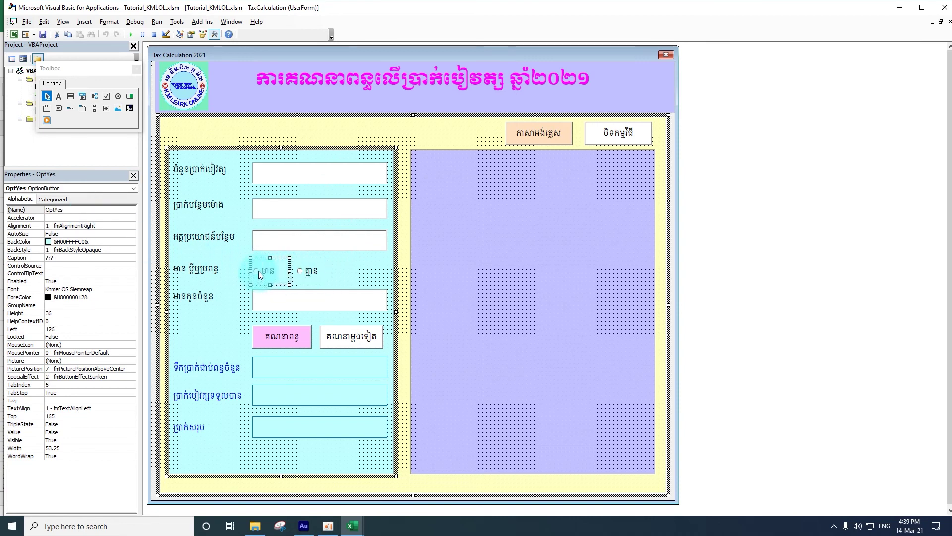
click(290, 303)
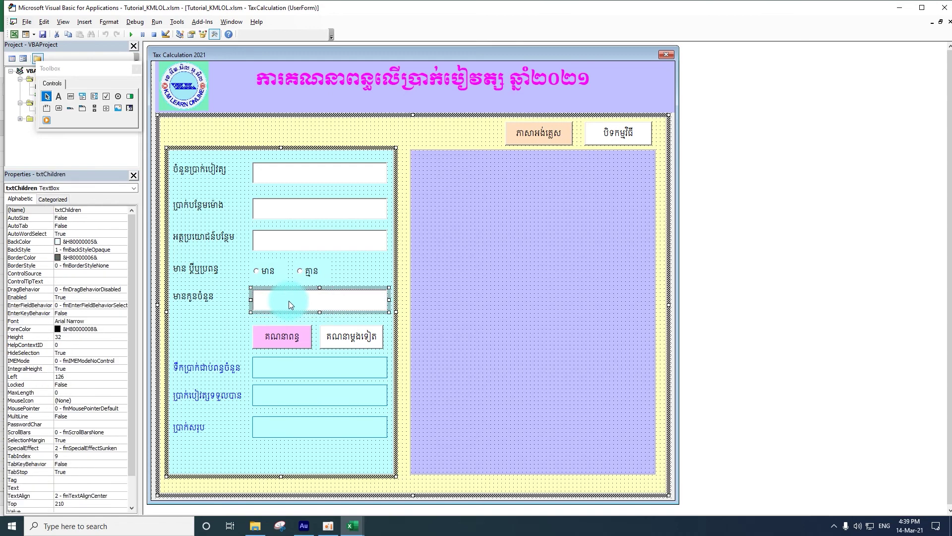
- Add Me.txtChildren.SetFocus to a new OptYes_Click procedure
double_click(270, 272)
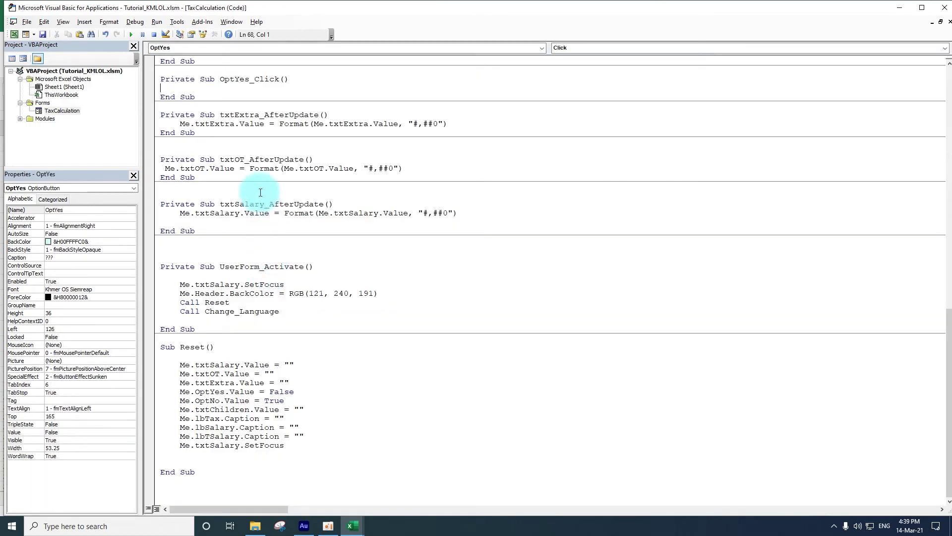
key(Tab)
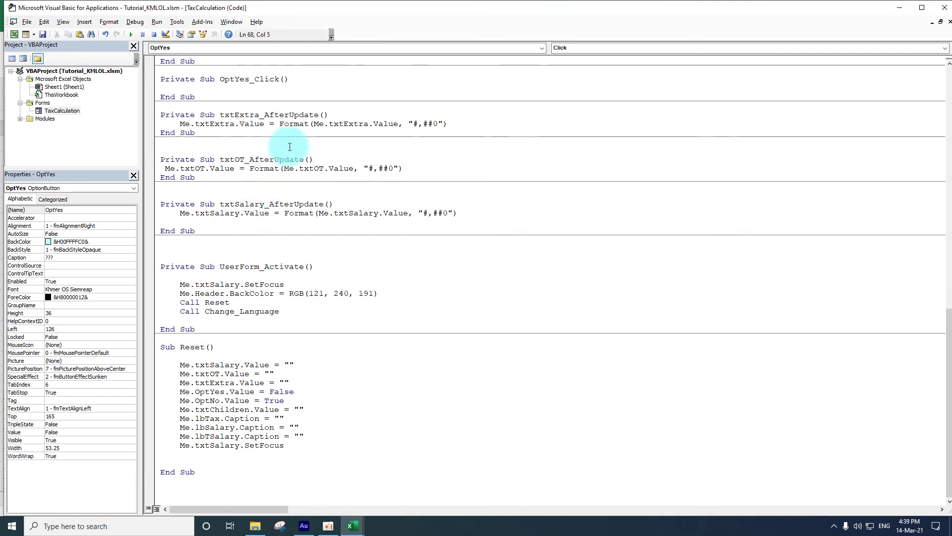
text(m)
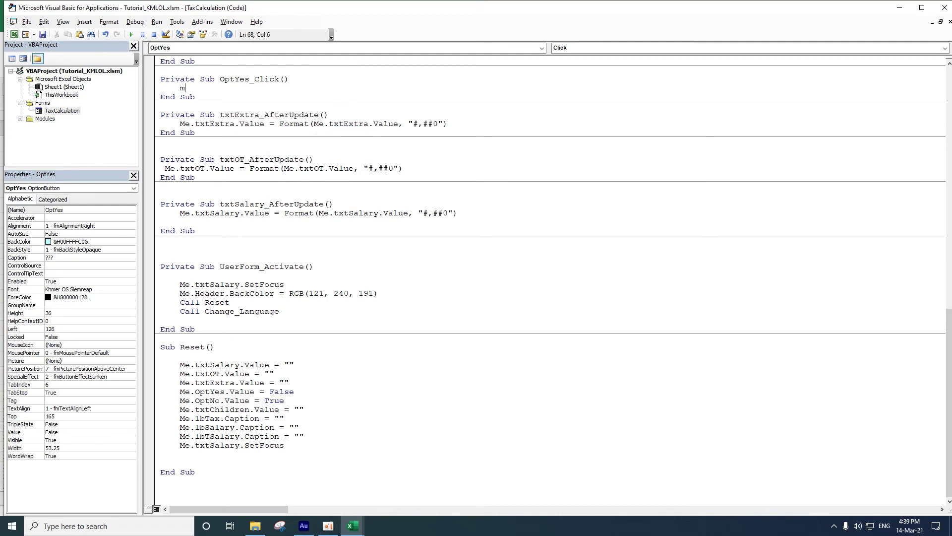
text(e.txt)
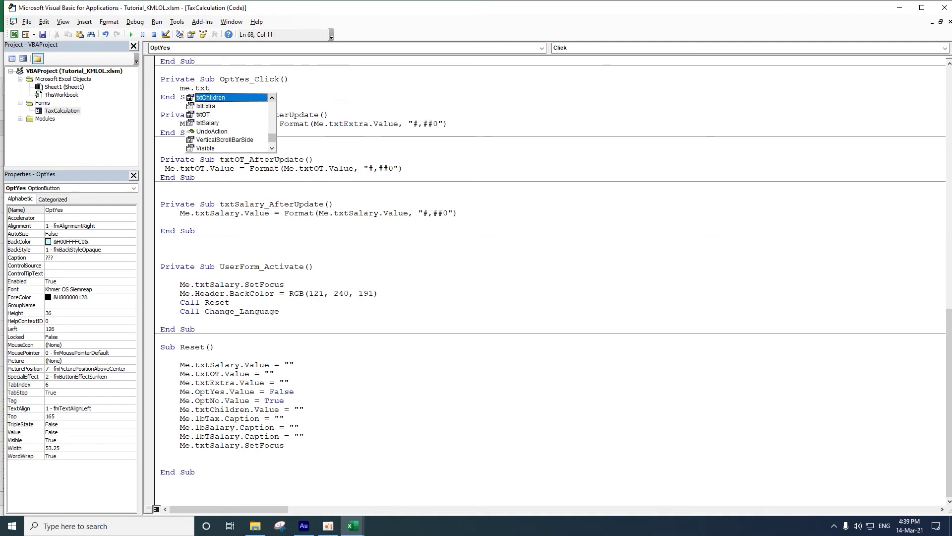
text(c)
key(Tab)
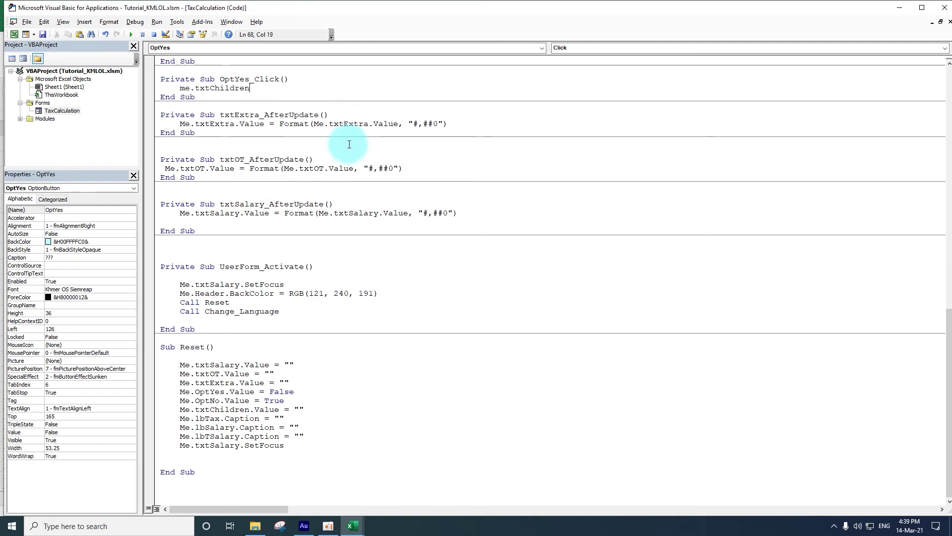
text(.se)
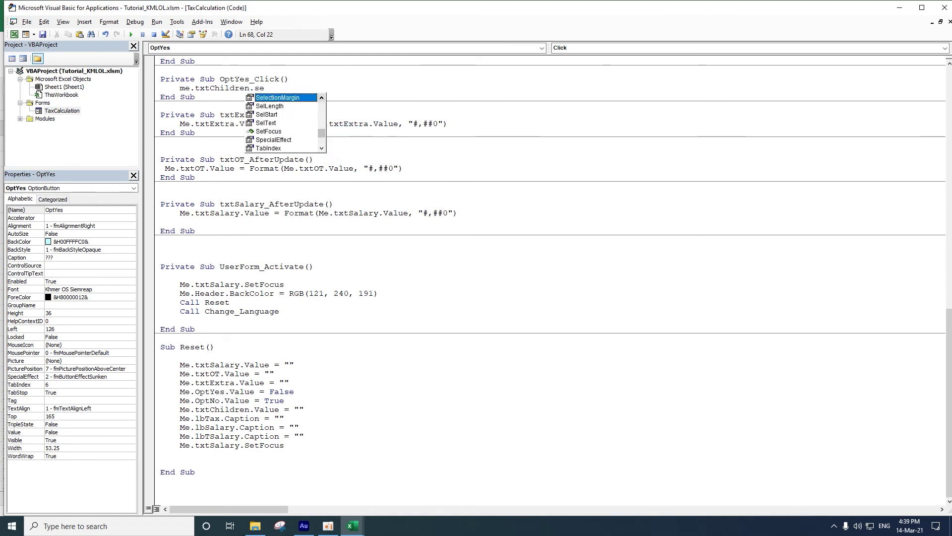
text(t)
key(Tab)
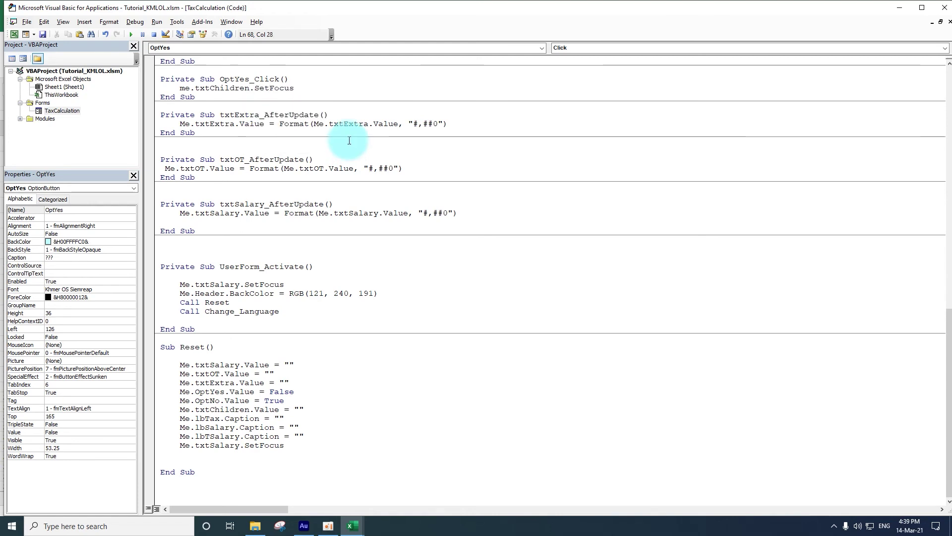
click(428, 152)
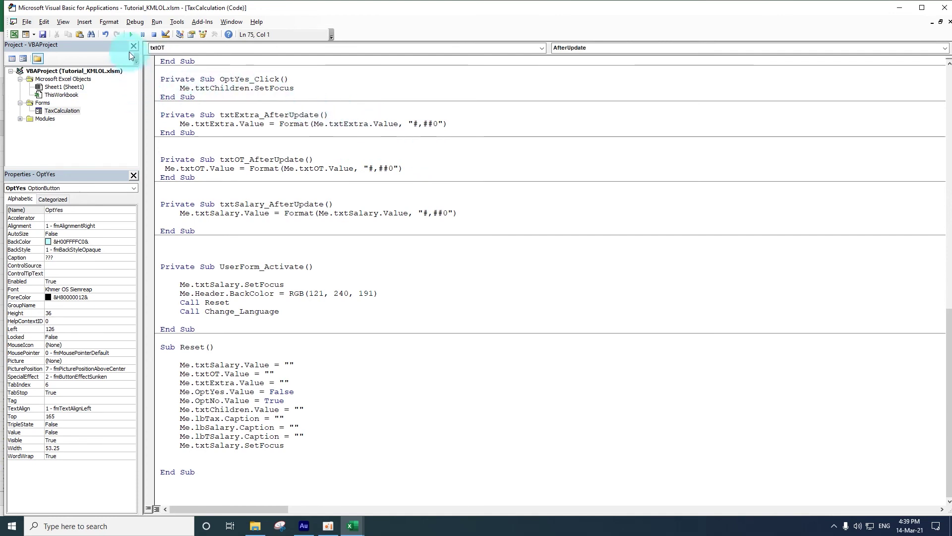
click(69, 112)
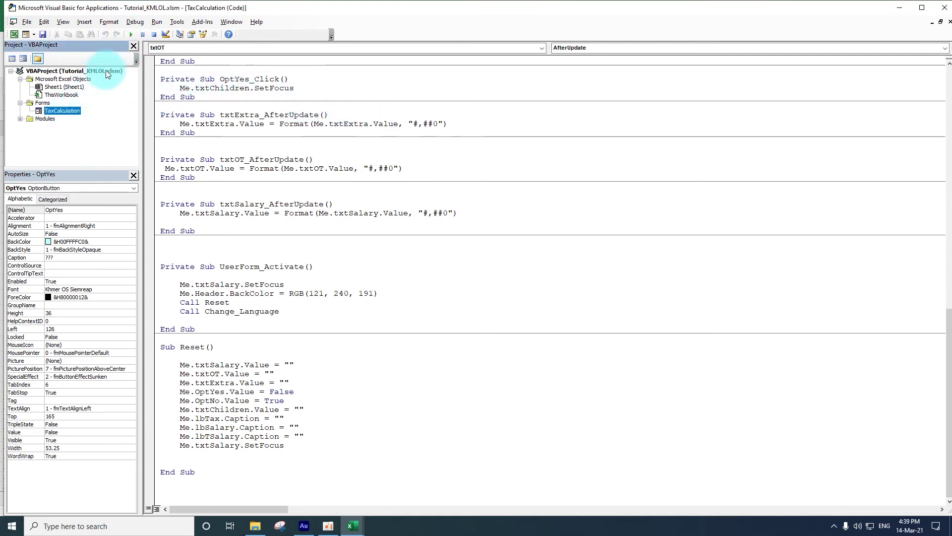
double_click(66, 110)
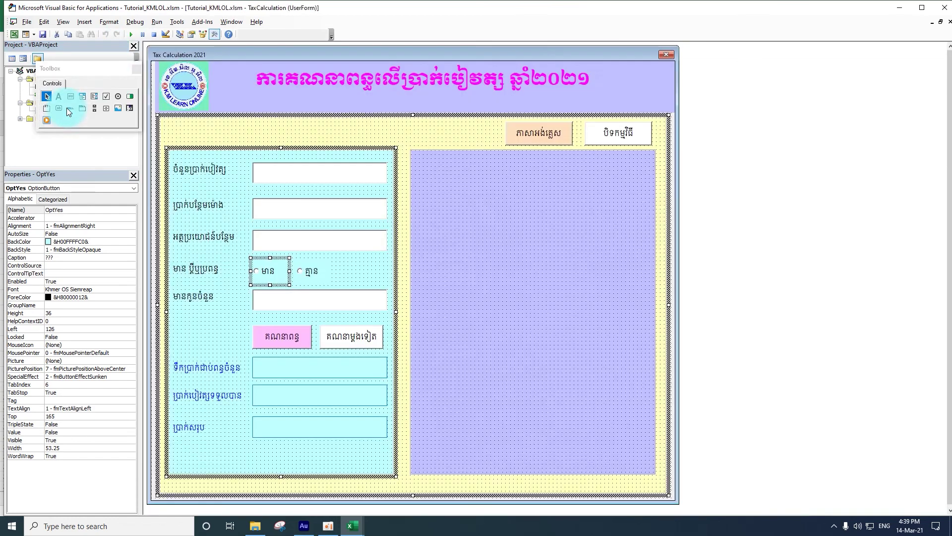
click(131, 33)
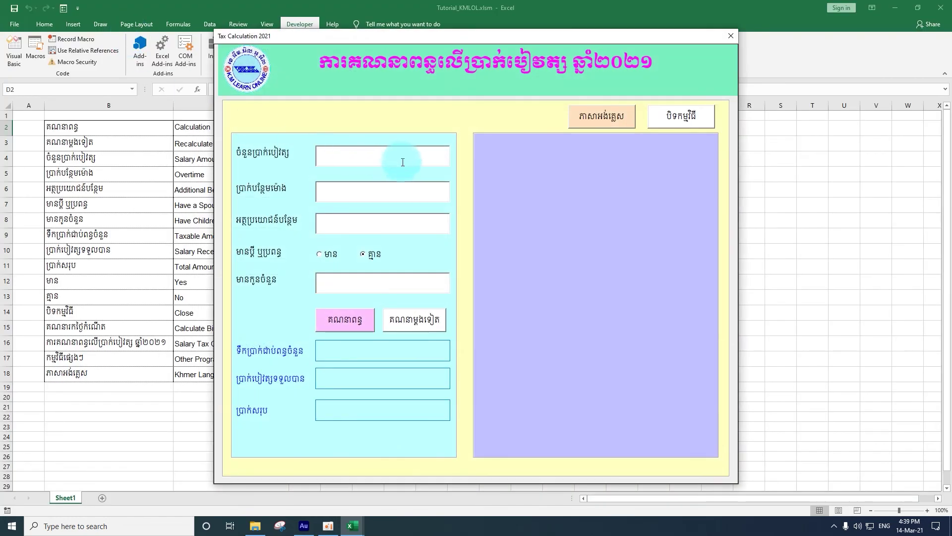
click(329, 254)
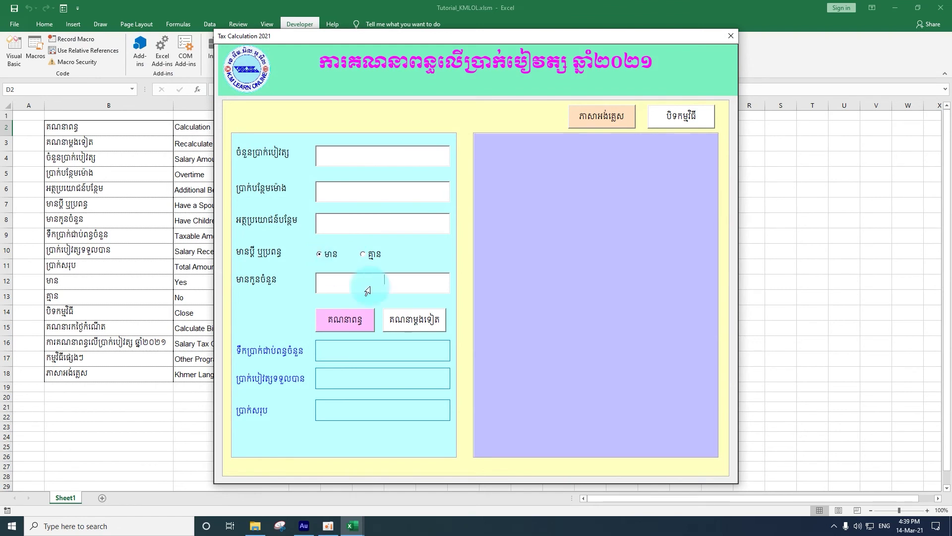
click(363, 254)
click(325, 256)
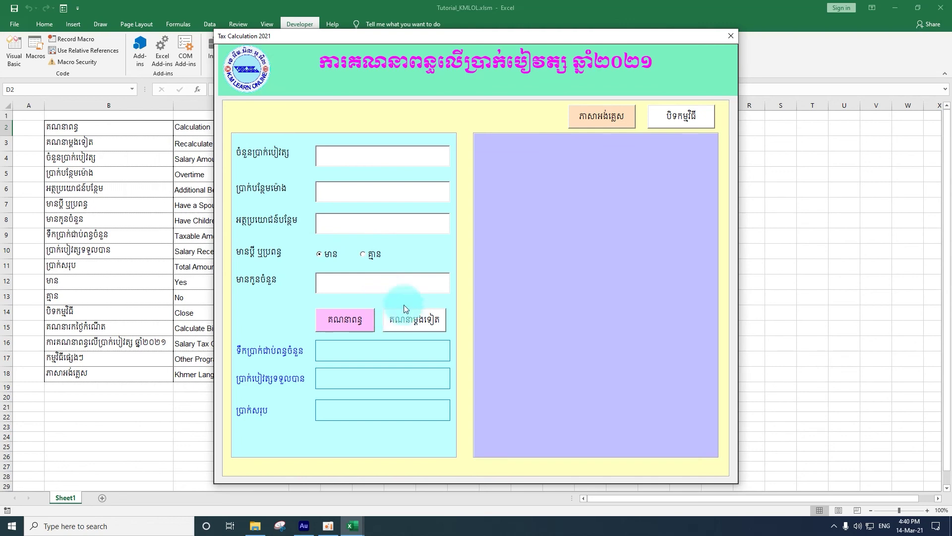
click(680, 120)
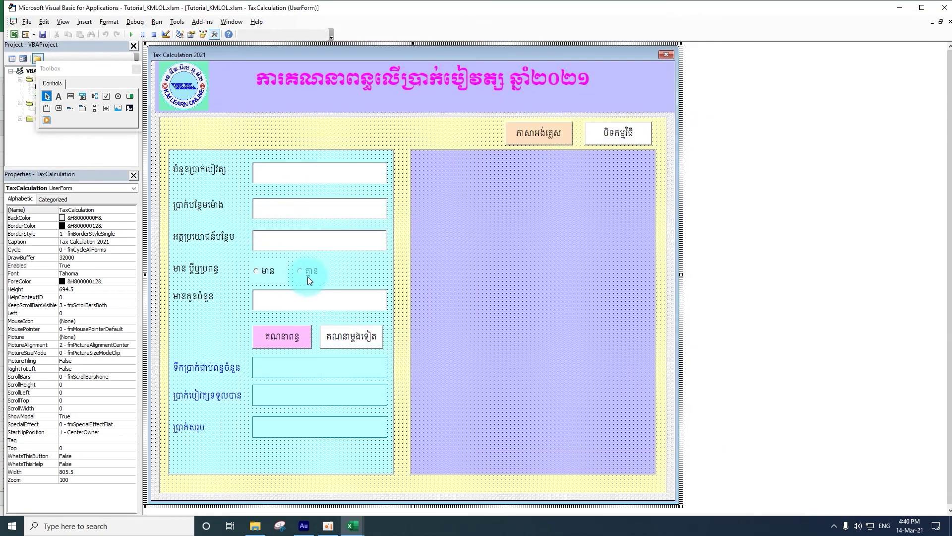
- Copy Me.txtChildren.SetFocus from OptYes_Click into a new OptNo_Click procedure
double_click(305, 273)
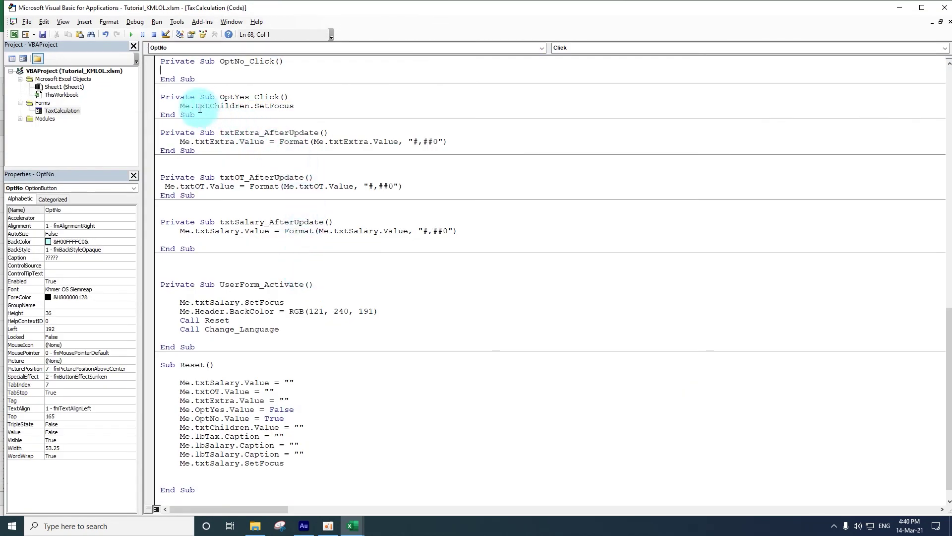
drag(180, 106, 293, 108)
key(ctrl+c)
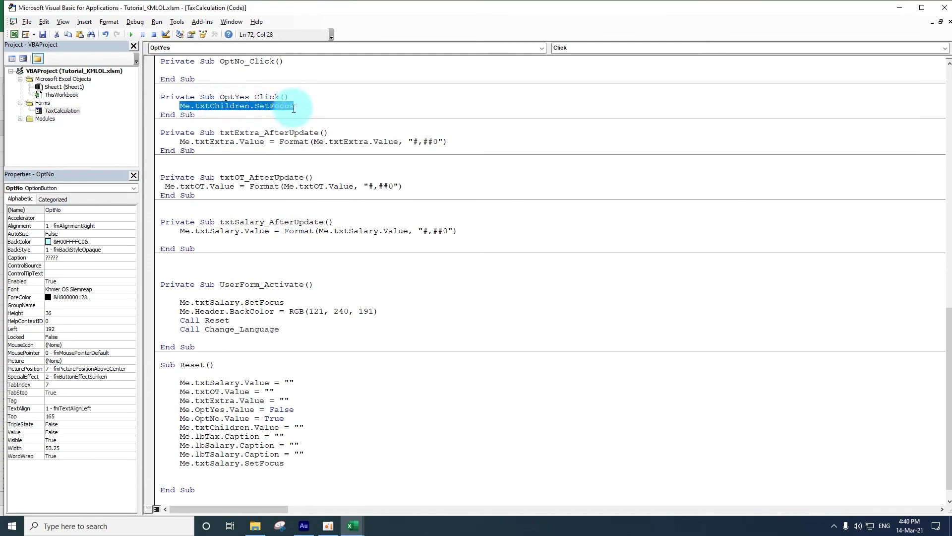
click(181, 70)
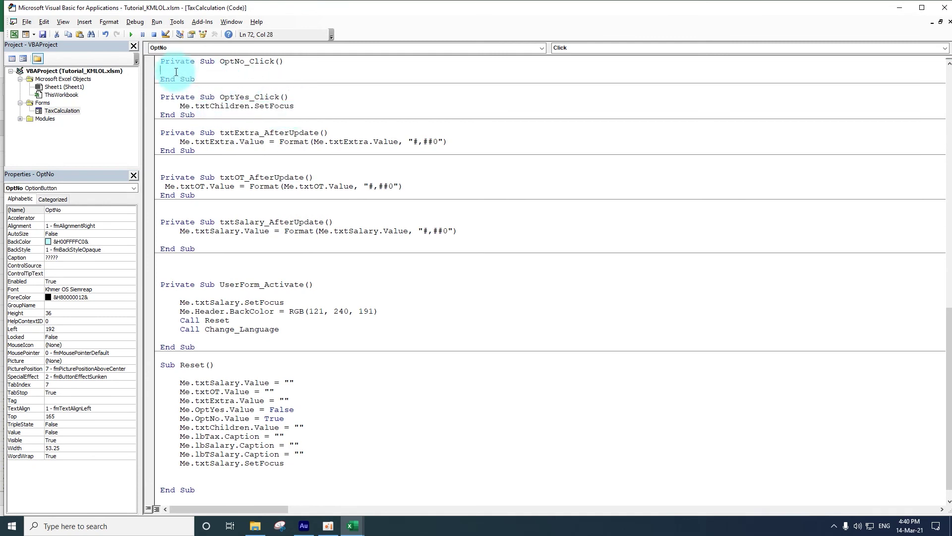
key(ctrl+v)
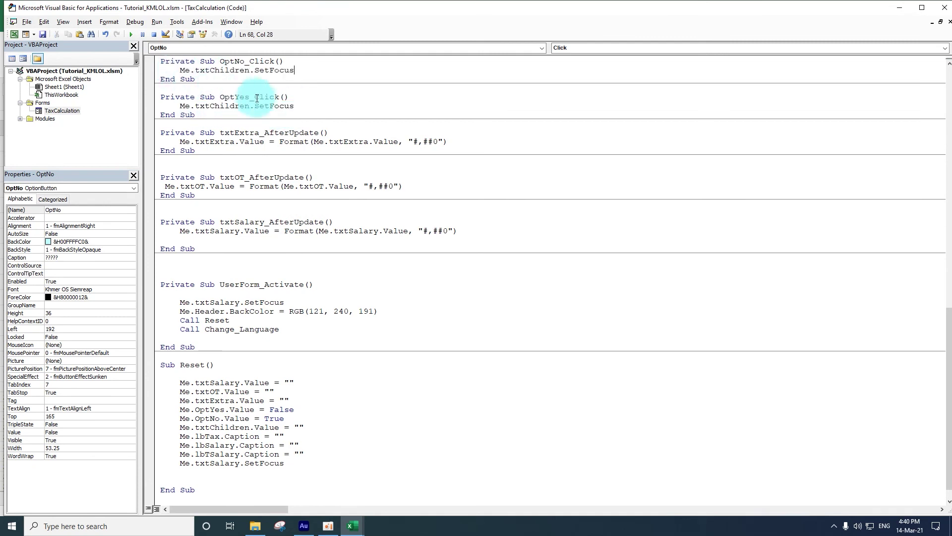
scroll(427, 166, up, 1)
scroll(446, 161, up, 1)
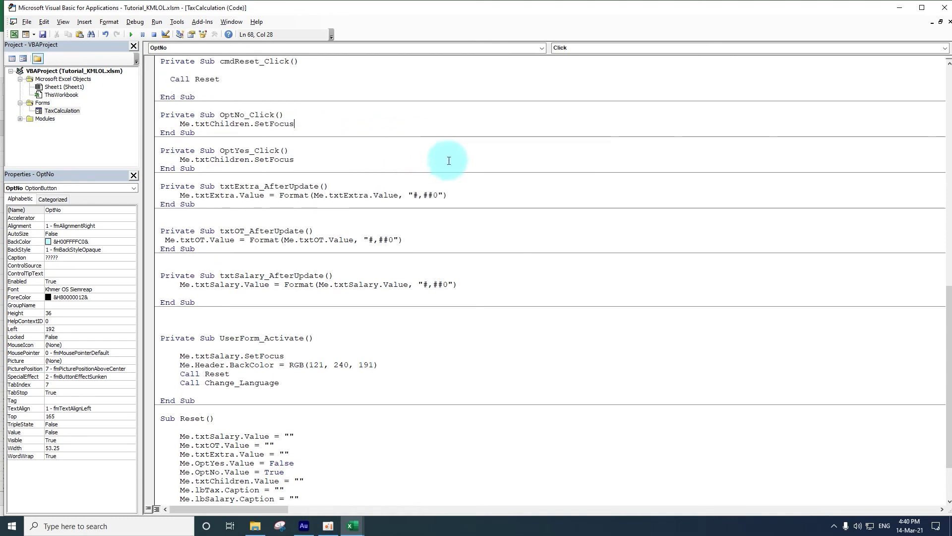
- Reopen the TaxCalculation design and run the tax form
double_click(62, 111)
click(251, 54)
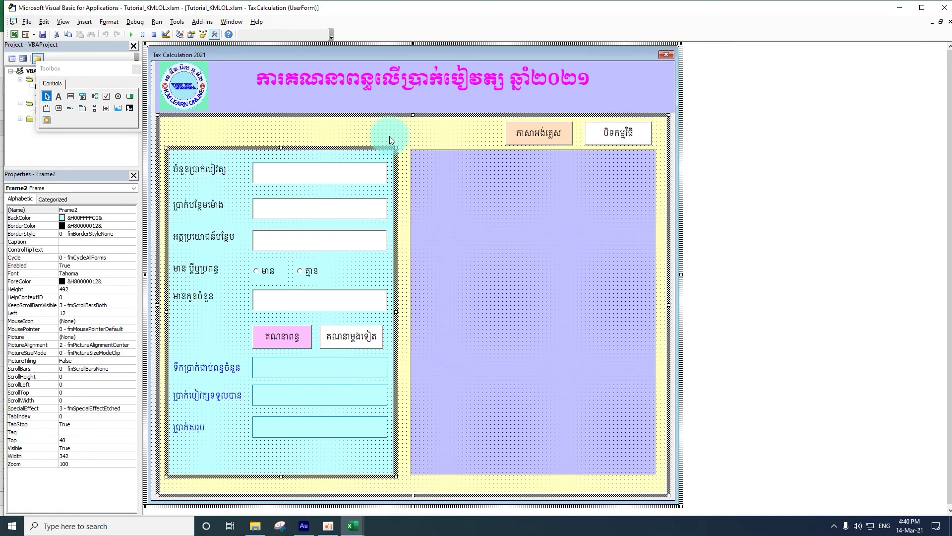
click(131, 34)
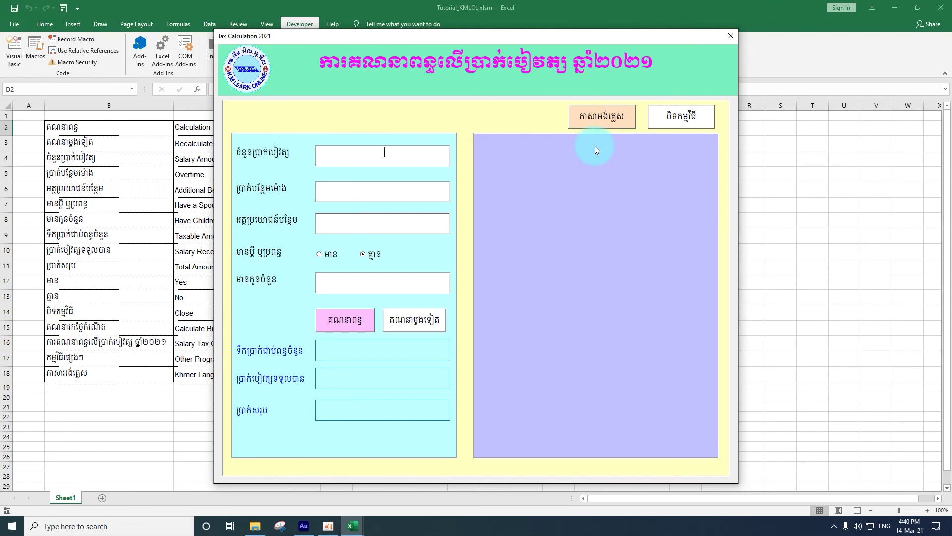
- Calculate tax for a 4,507,700 salary, then with a spouse and 2 children, and clear the form
text(450)
text(7700)
key(Tab)
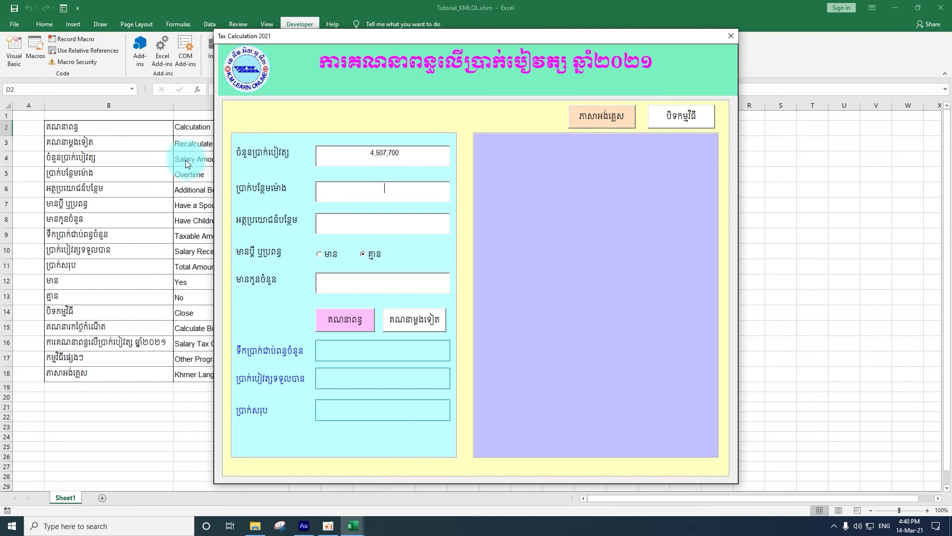
click(320, 320)
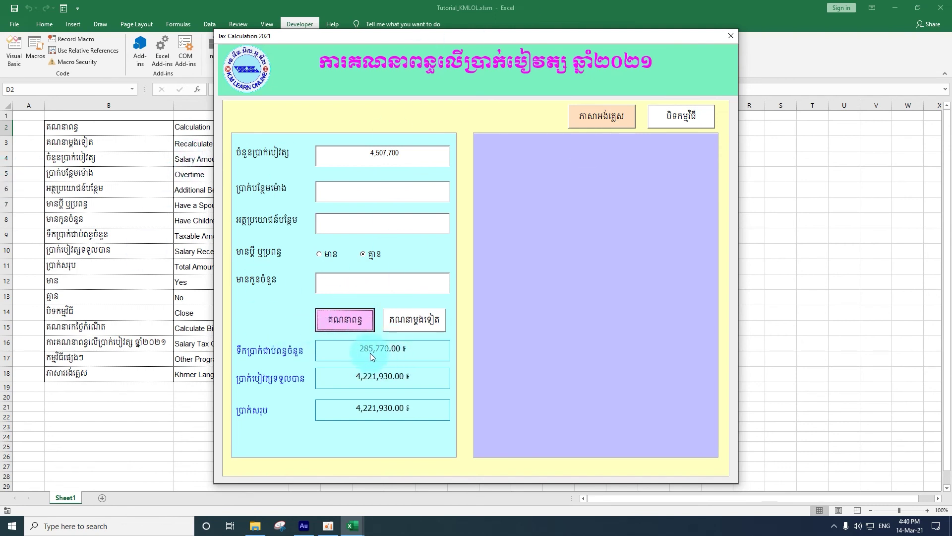
click(325, 256)
click(358, 325)
click(365, 282)
text(2)
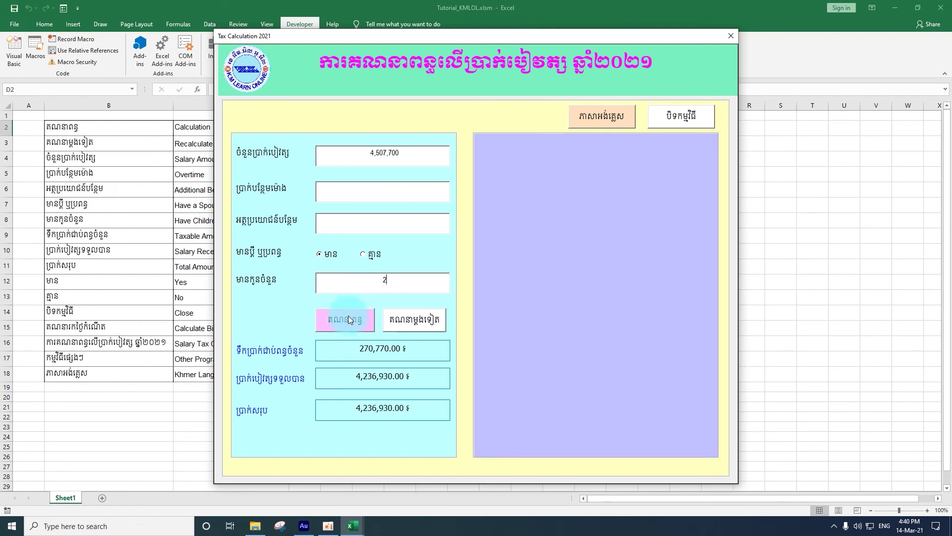
click(348, 318)
click(407, 329)
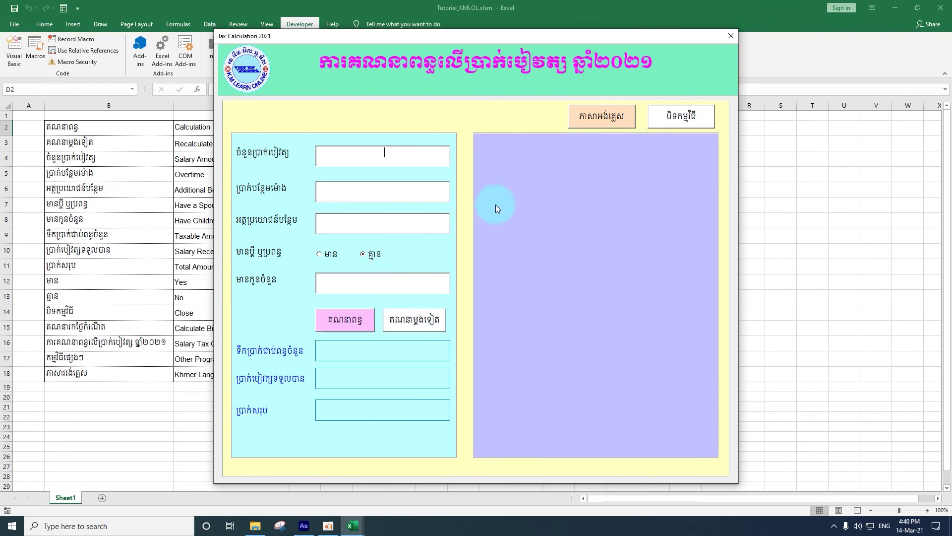
- Enter salary 8,507,200 and overtime 425,000, then calculate the tax
text(8,)
text(50)
text(7,)
text(200)
key(Tab)
text(4)
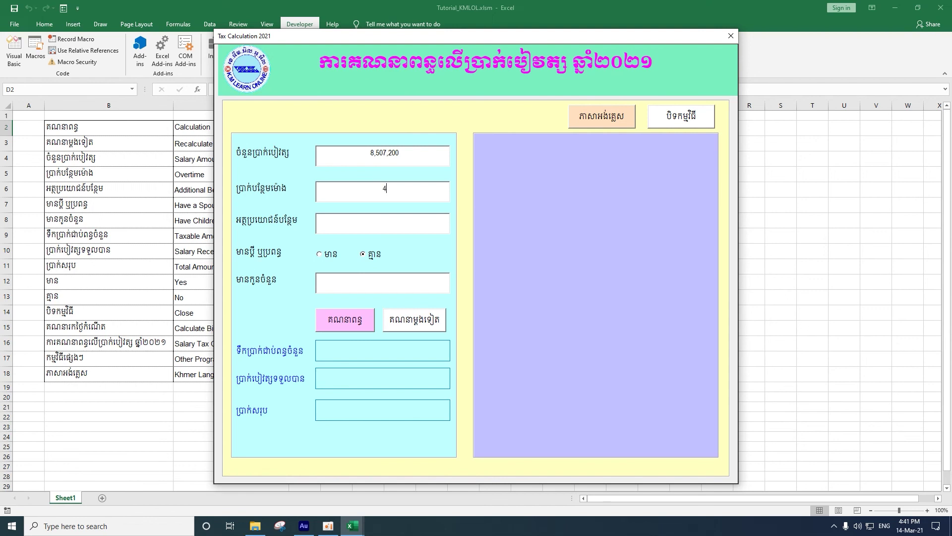
text(25,000)
key(Tab)
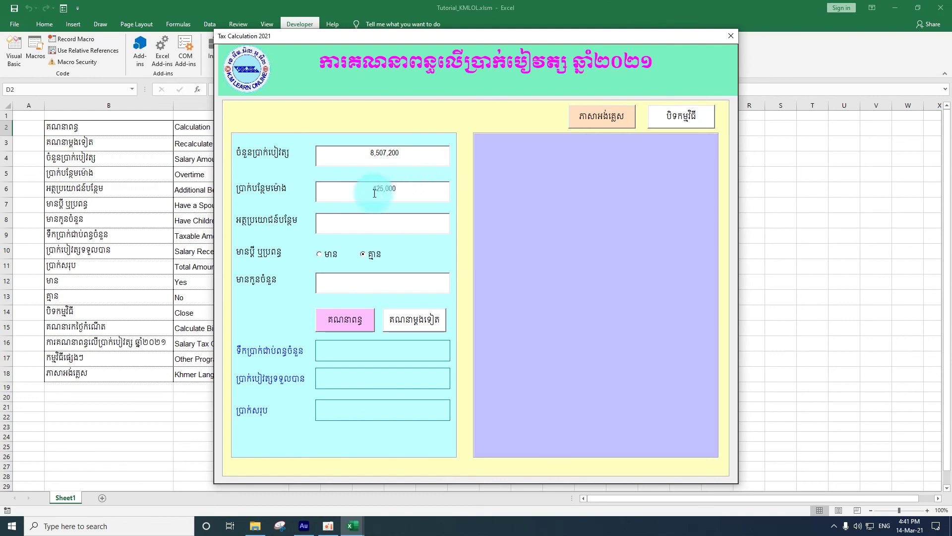
click(336, 320)
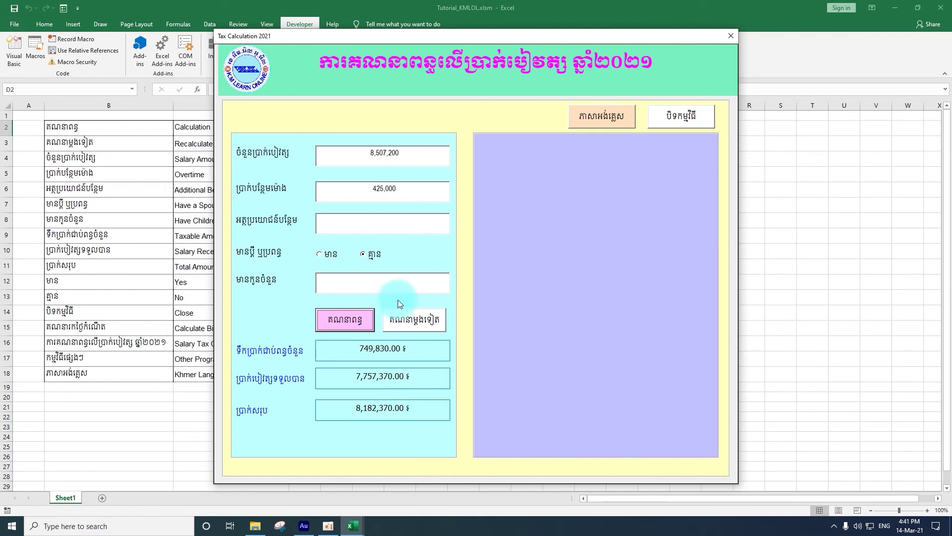
- Add 450,000 in benefits and recalculate the tax
click(383, 223)
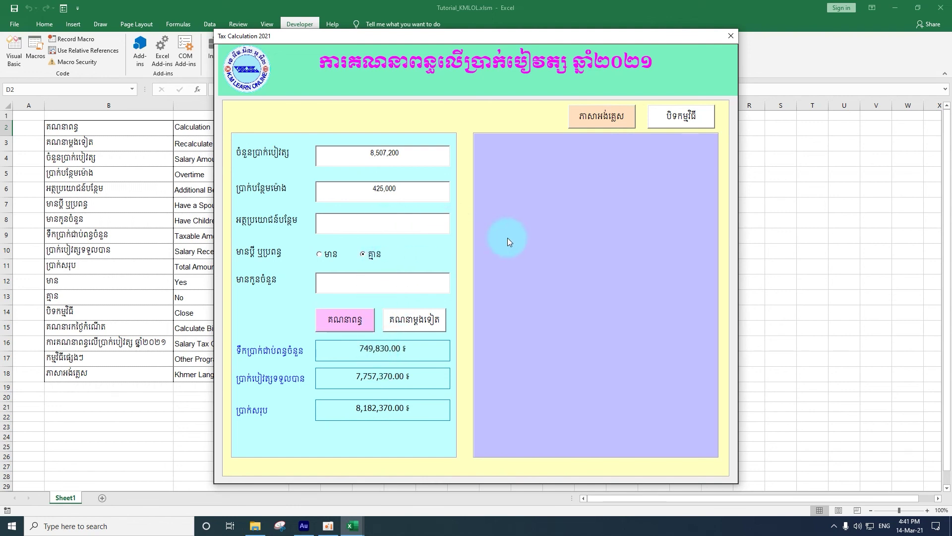
text(450,0)
text(00)
key(Tab)
click(355, 320)
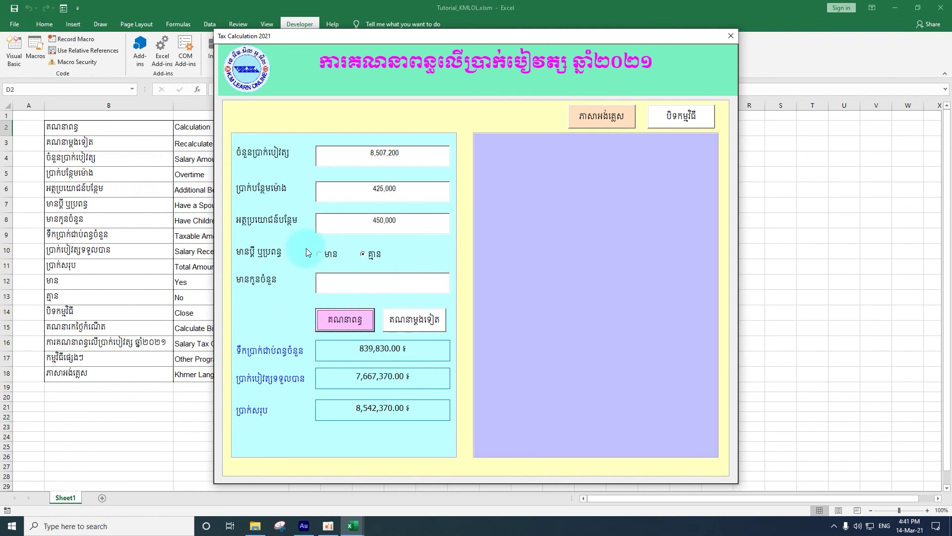
- Select the spouse option, enter 5 children, and recalculate the tax
click(322, 254)
click(344, 321)
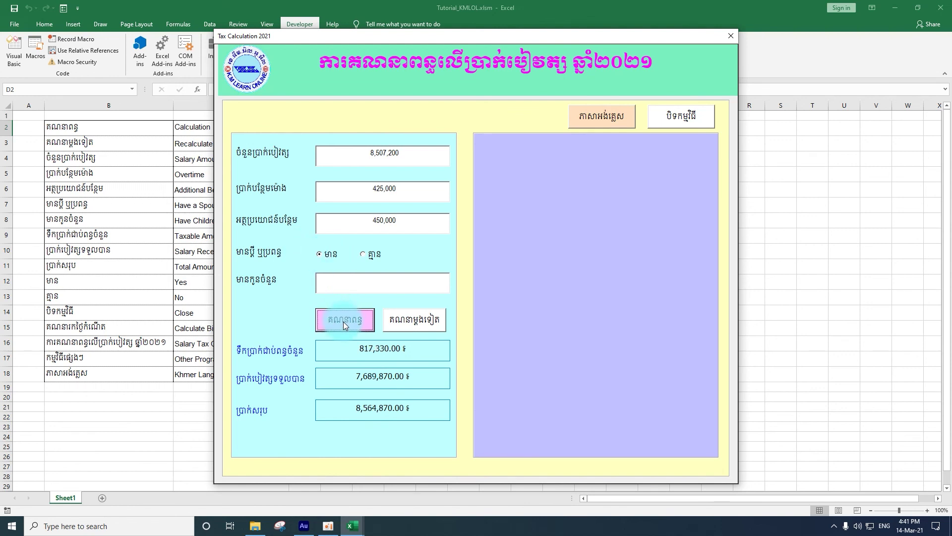
click(358, 284)
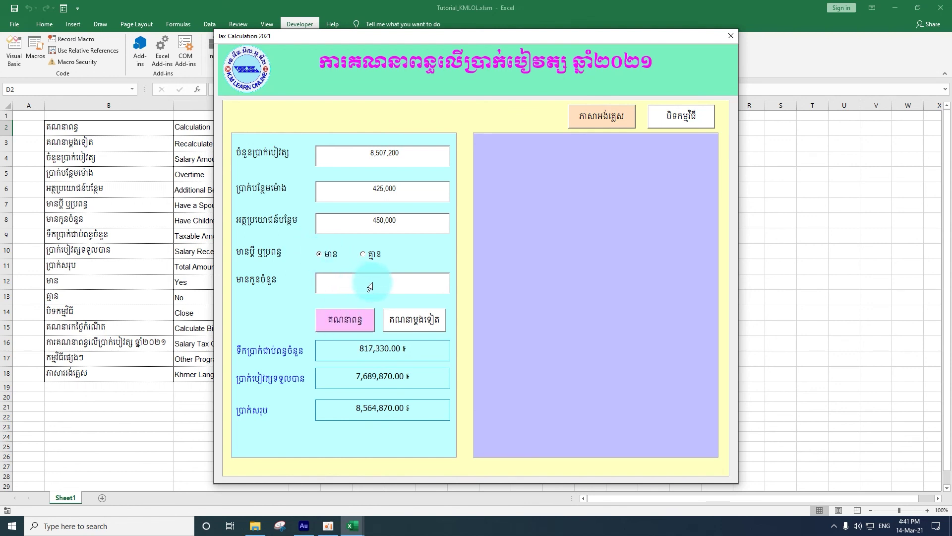
text(5)
click(416, 322)
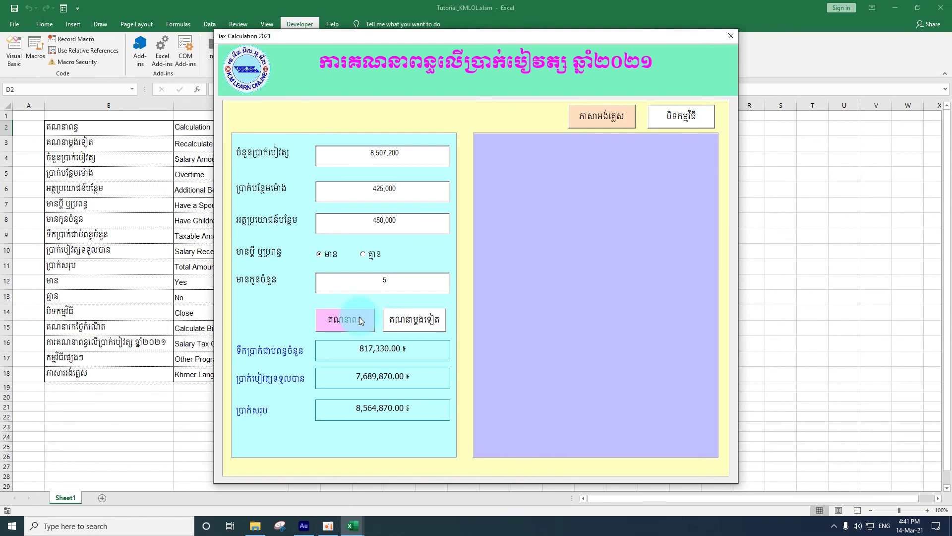
click(359, 316)
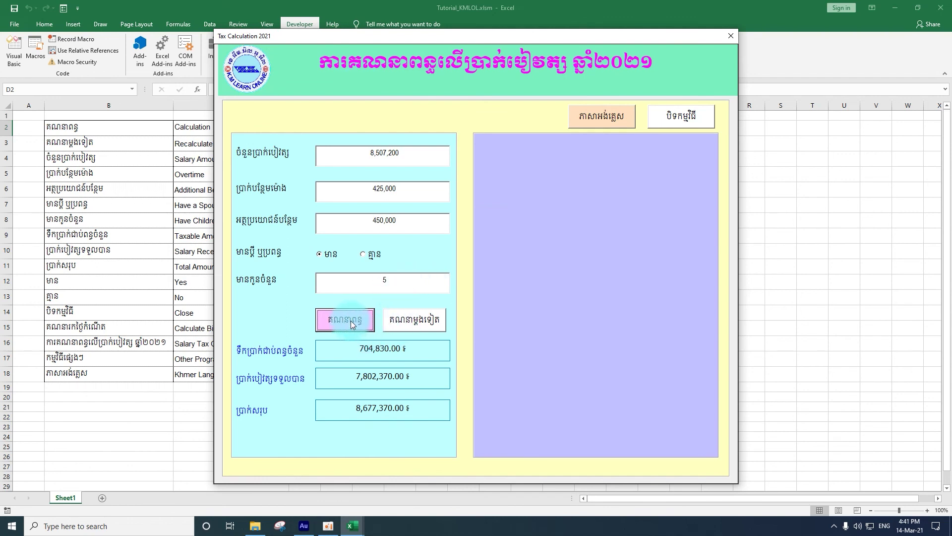
- Clear the form, calculate with an empty salary, and dismiss the 'Please Input The Monthly Salary' warning
click(424, 327)
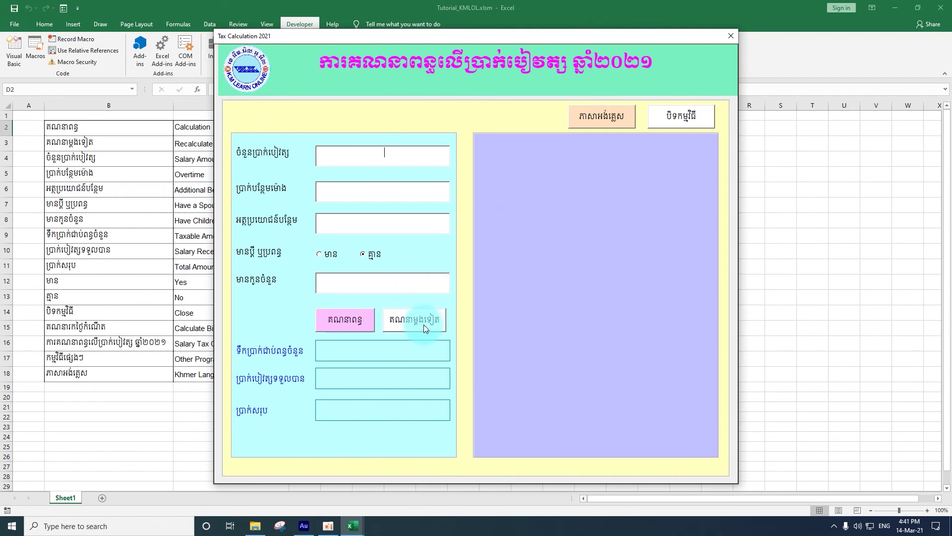
click(345, 322)
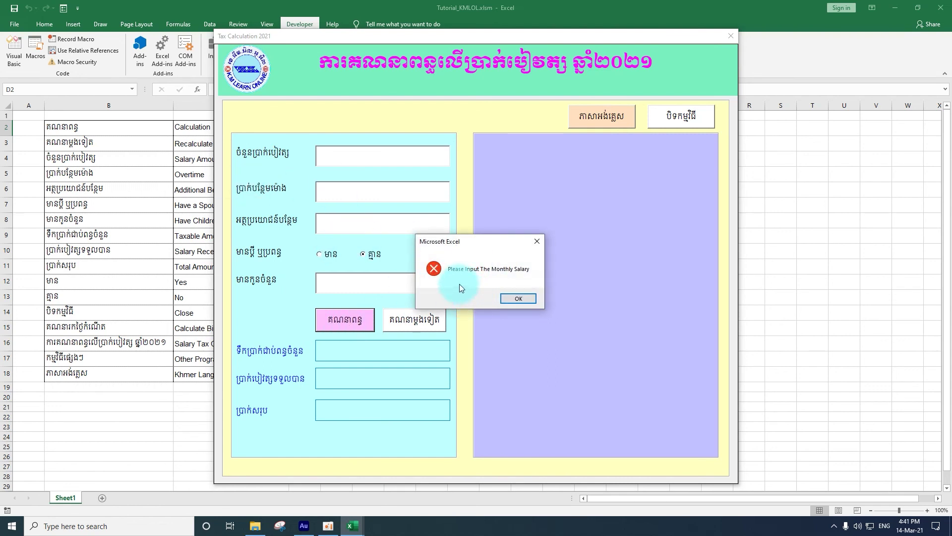
click(526, 299)
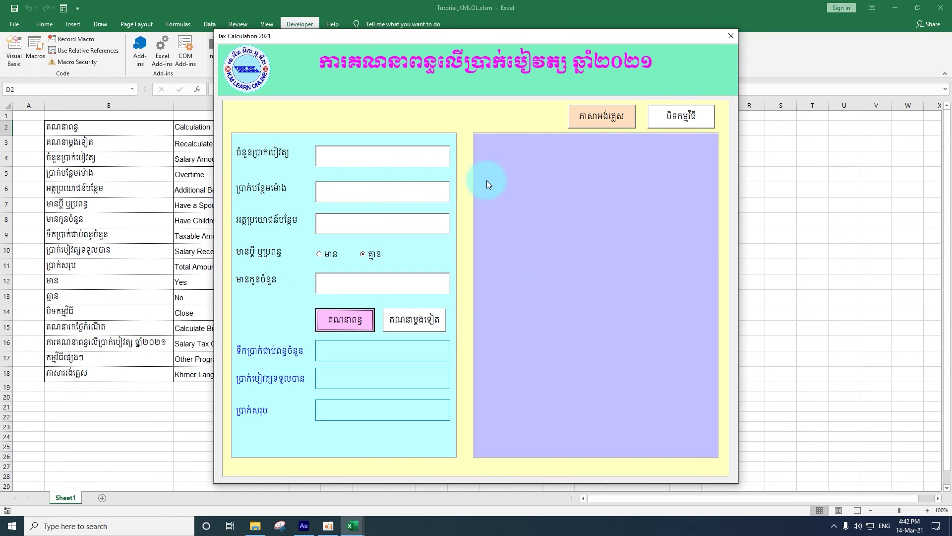
- Close the running form and review the salary-check line in the Calculate button's code
click(677, 121)
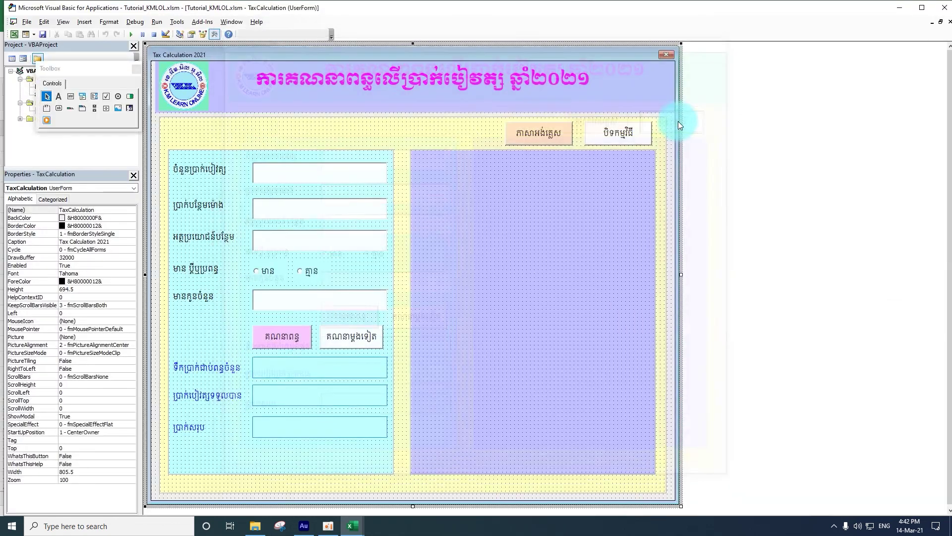
double_click(288, 334)
scroll(551, 250, up, 1)
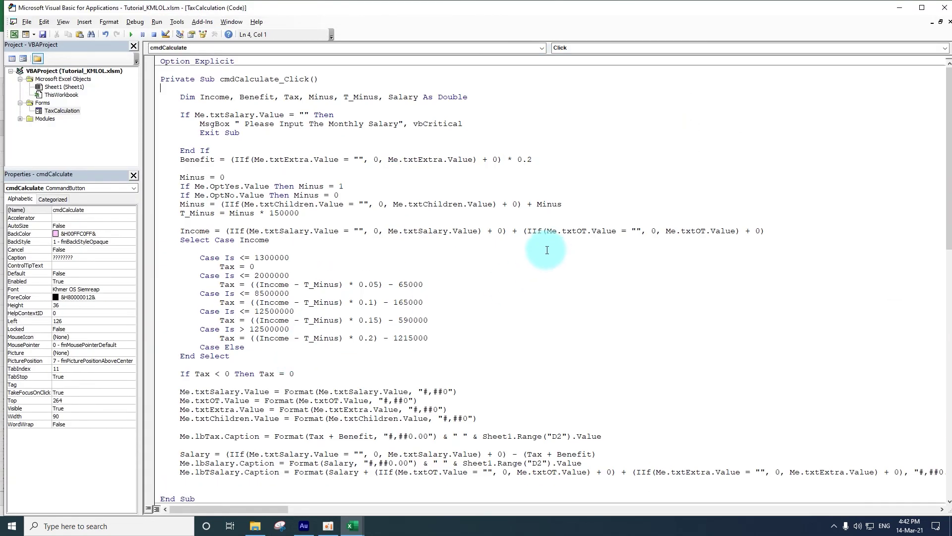
click(233, 115)
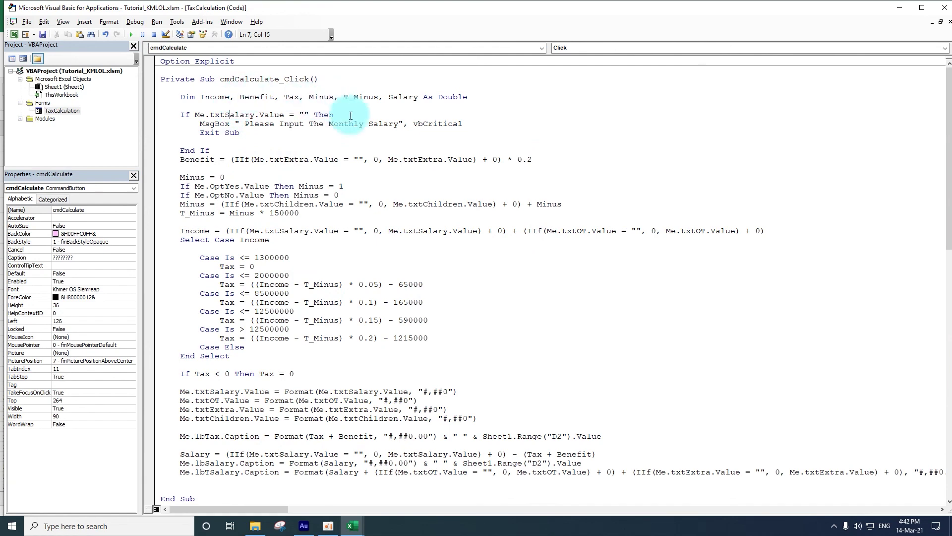
scroll(392, 133, down, 1)
scroll(393, 139, up, 1)
- Review the OptNo_Click procedure, then return to the TaxCalculation form design
scroll(391, 138, down, 1)
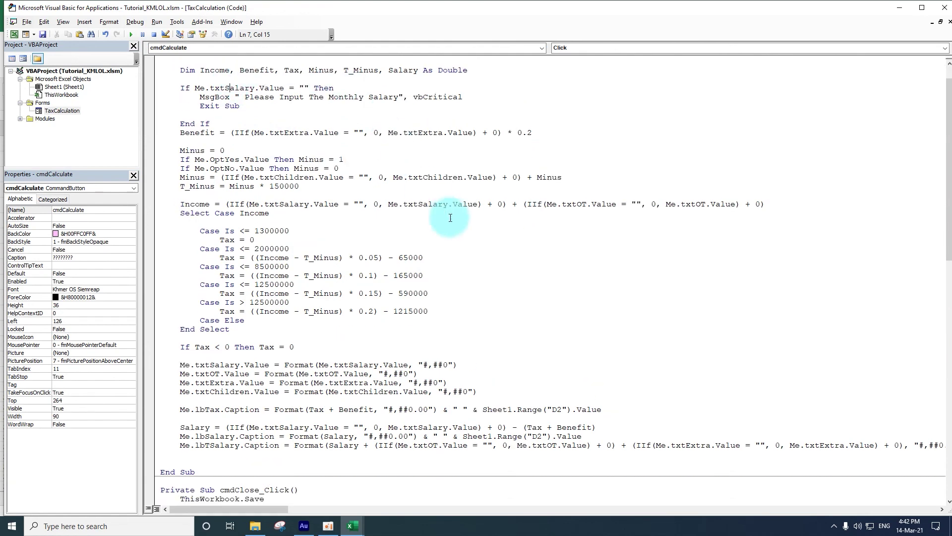
scroll(451, 219, down, 2)
scroll(451, 219, down, 1)
scroll(451, 219, down, 2)
scroll(451, 218, down, 1)
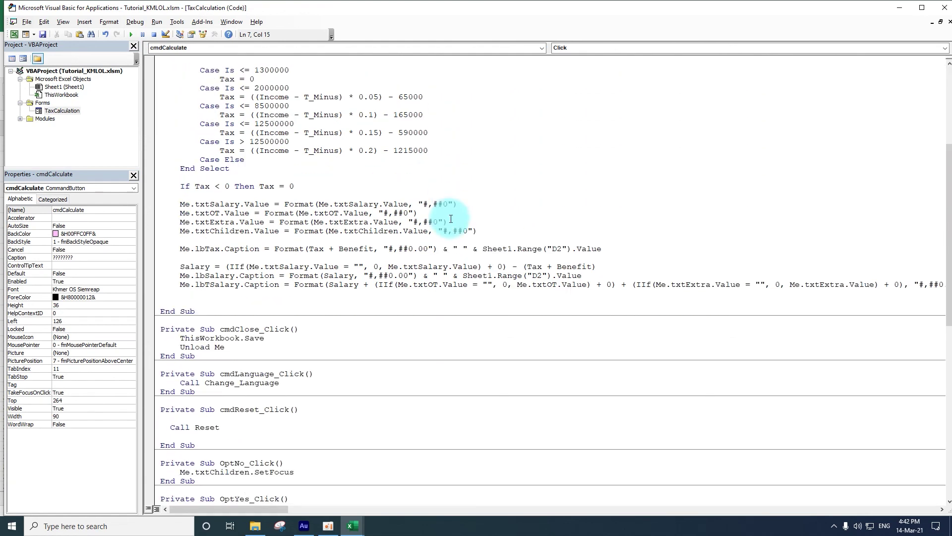
scroll(451, 219, down, 1)
scroll(450, 218, down, 2)
scroll(451, 219, down, 1)
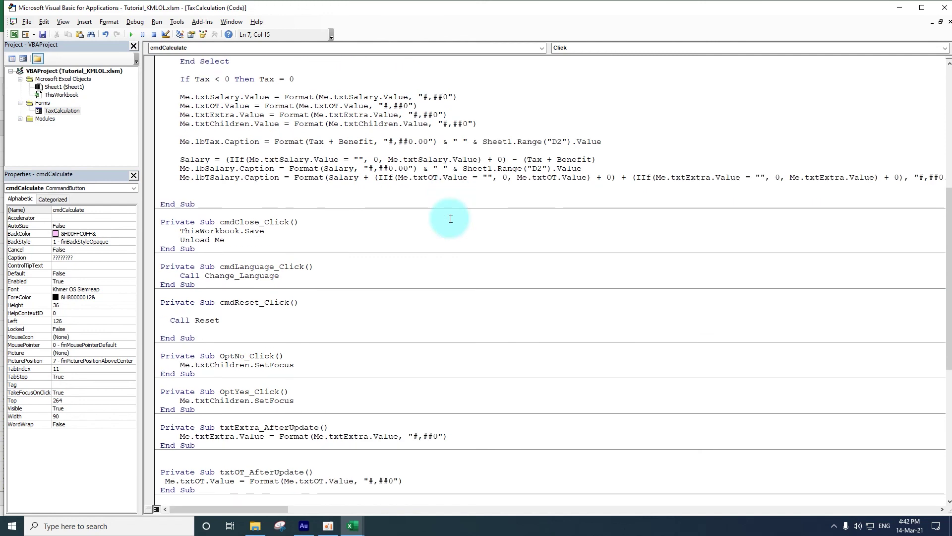
click(309, 363)
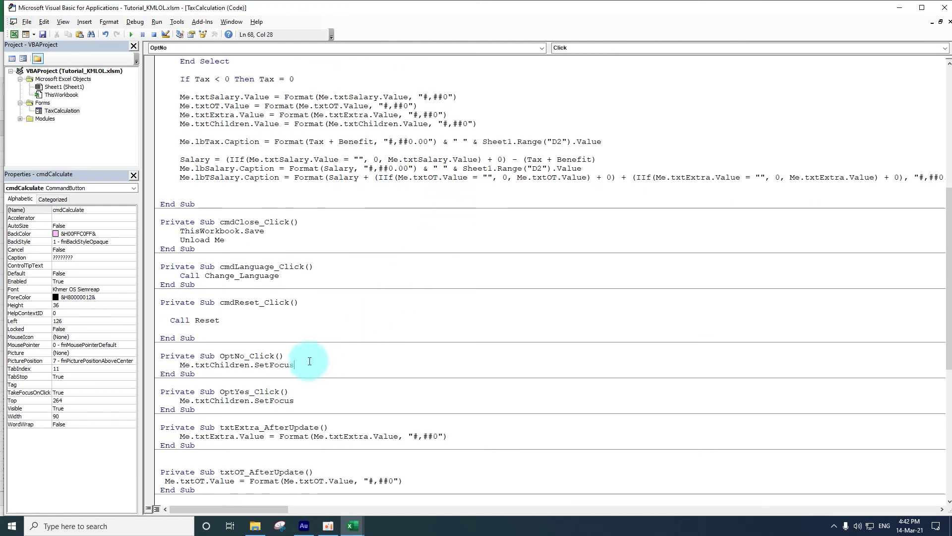
scroll(308, 387, down, 1)
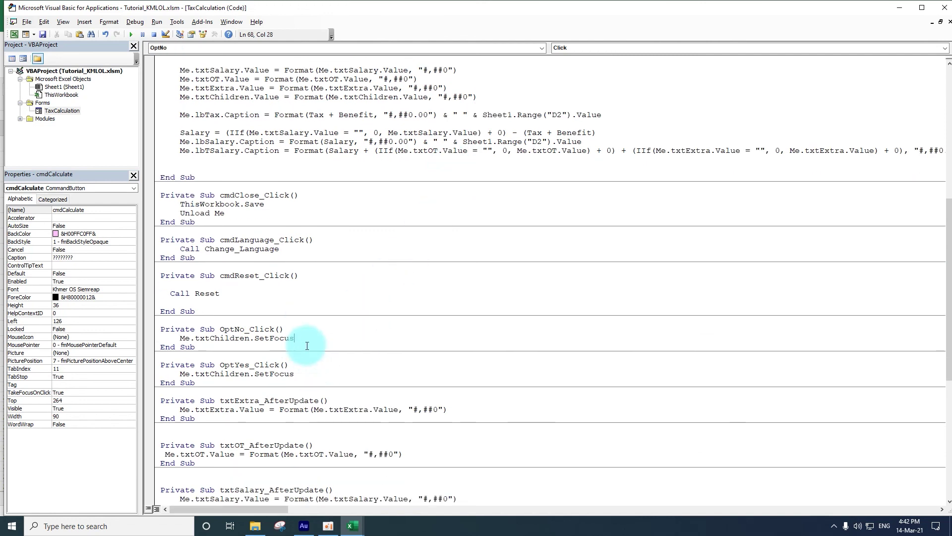
double_click(71, 112)
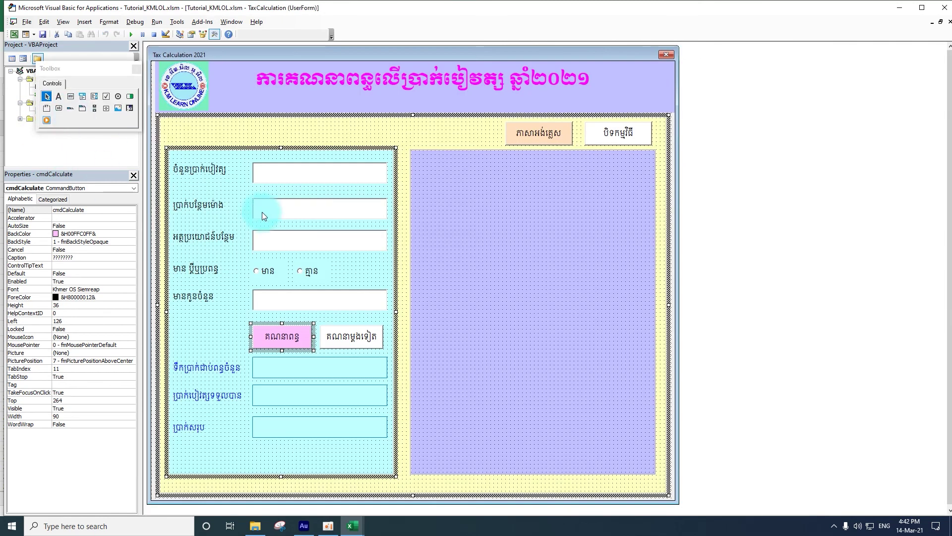
- Inspect the overtime box, purple results frame and yellow background frame on the form design
click(291, 211)
click(426, 216)
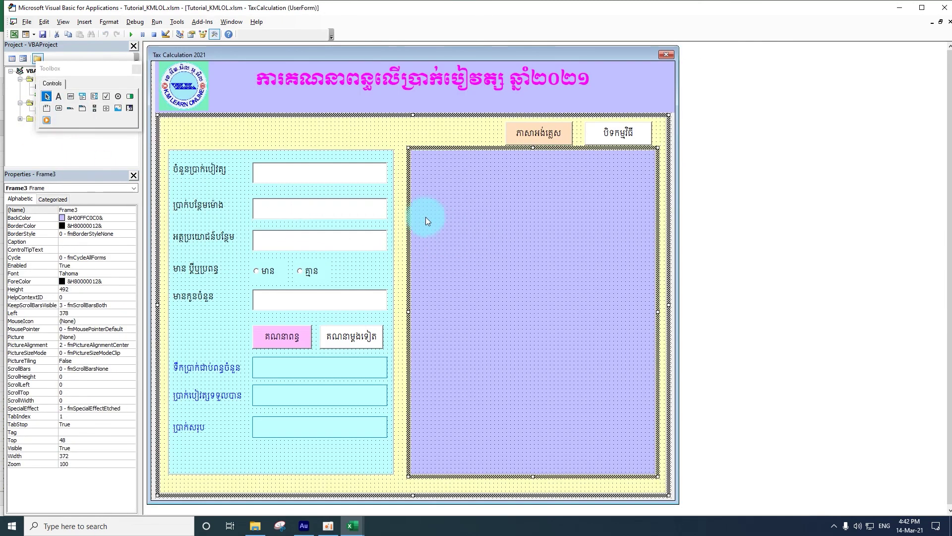
click(307, 148)
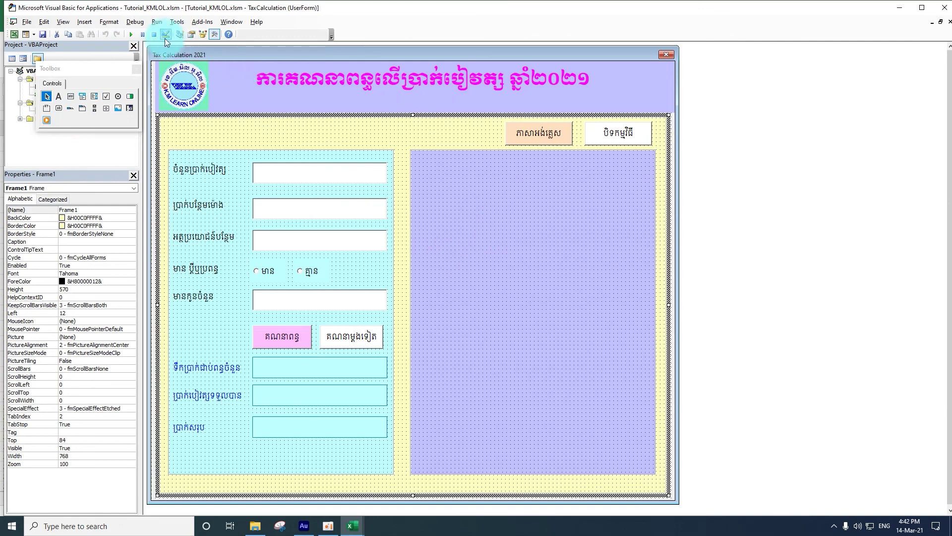
- Run the form and calculate tax on a 2,754,000 salary, giving 110,400.00 taxable
click(132, 36)
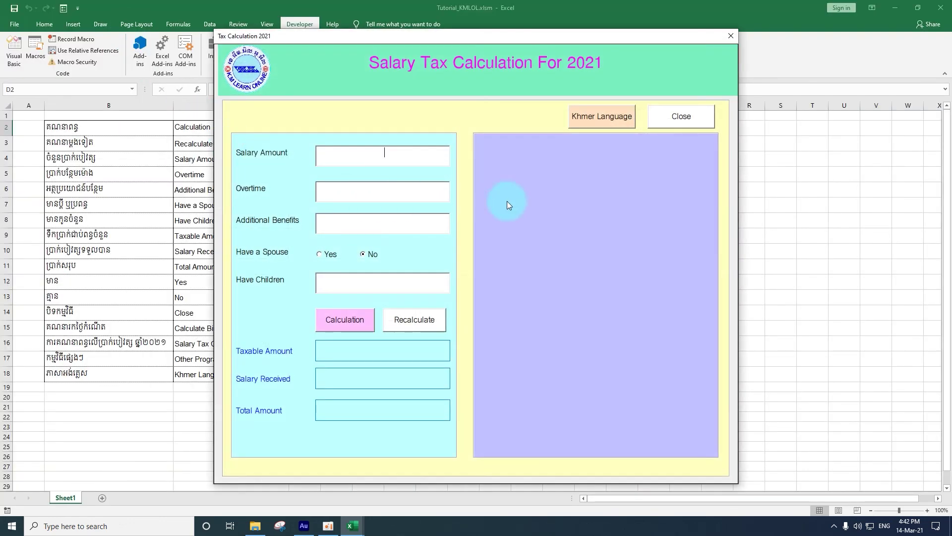
text(2,)
text(75)
text(4,00)
text(00)
key(Tab)
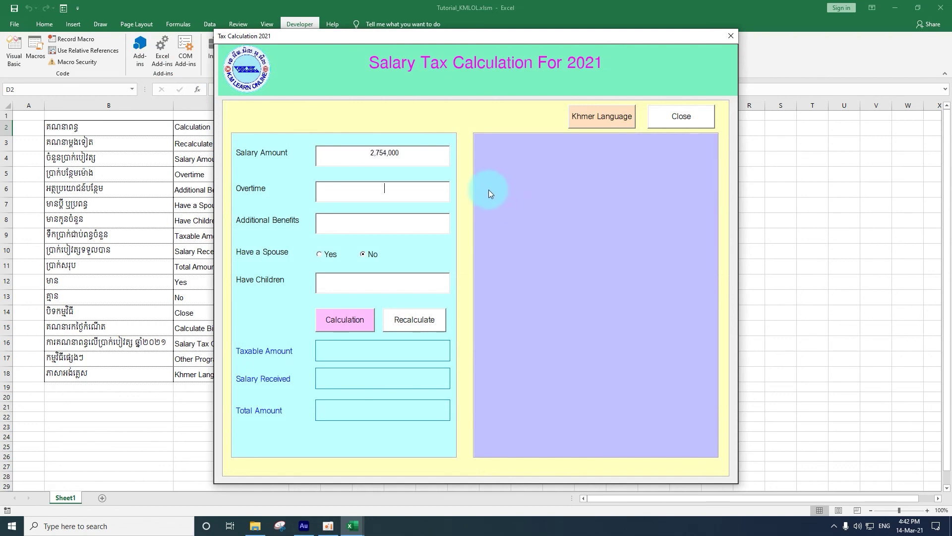
click(335, 320)
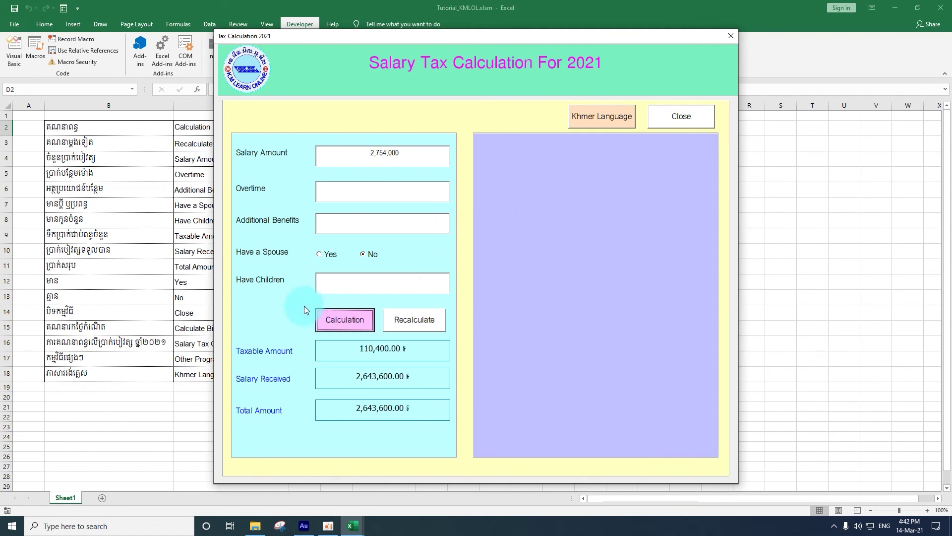